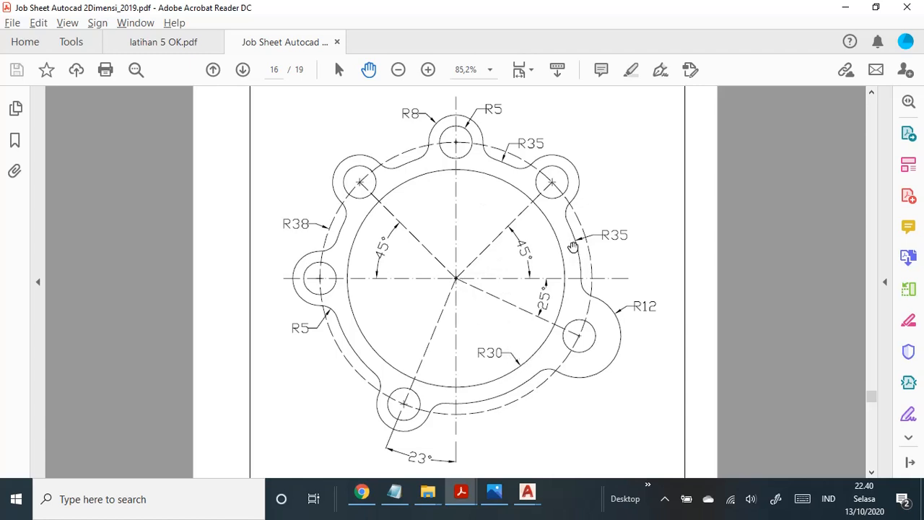
# Step: Switch to the latihan 2b drawing in AutoCAD and check its drawing units, accepting the decimal, zero-precision millimetre settings
pyautogui.moveTo(527, 492)
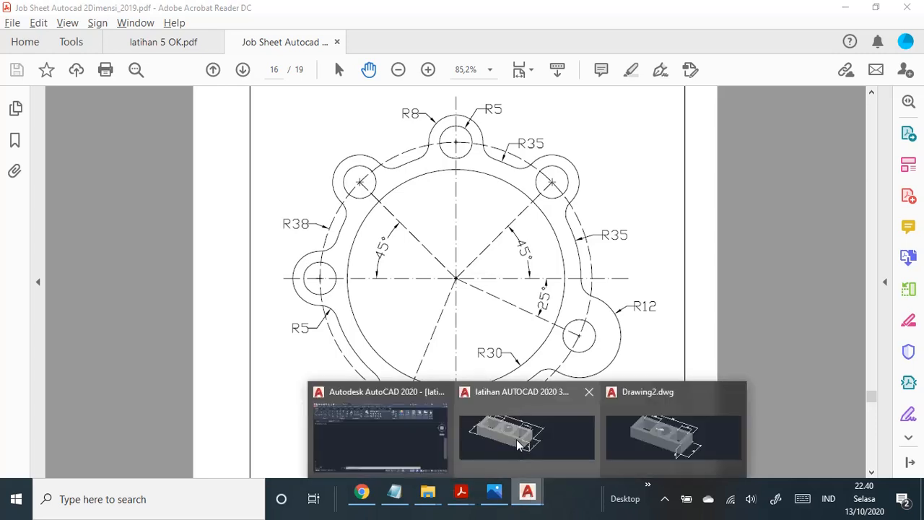
pyautogui.click(343, 431)
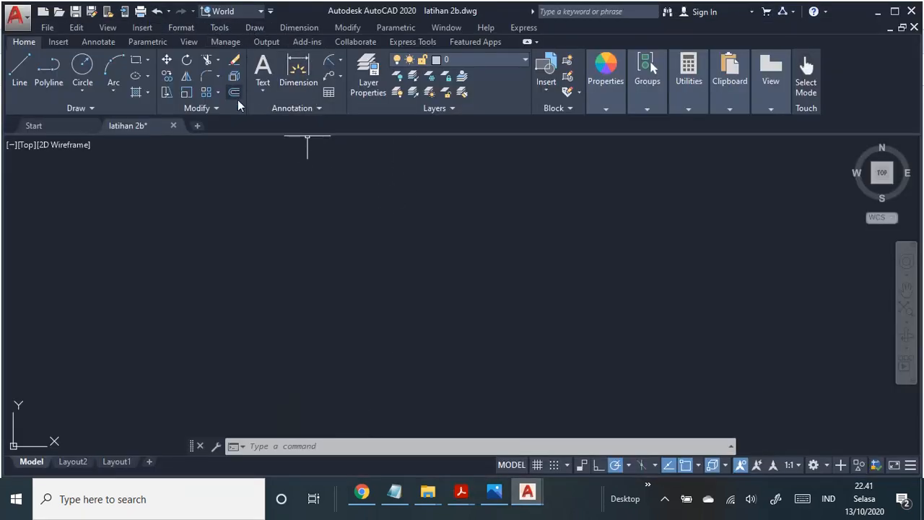
pyautogui.click(181, 27)
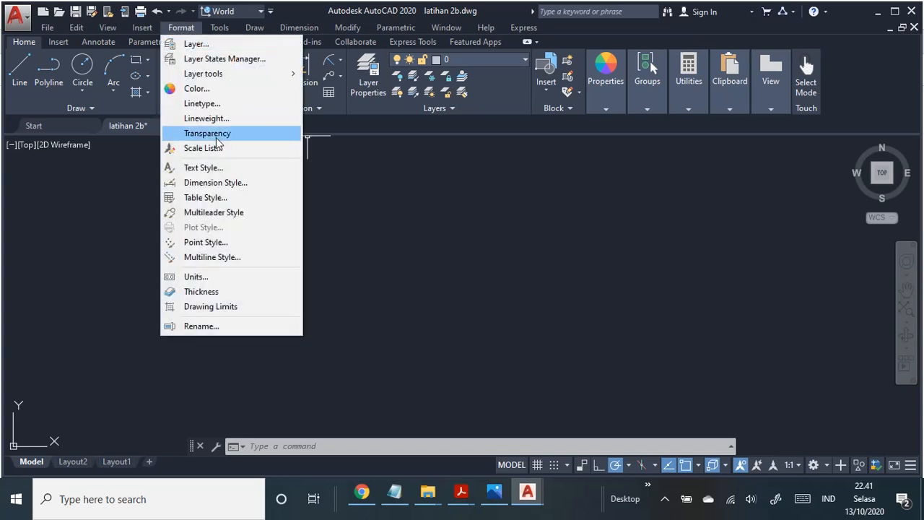
pyautogui.click(225, 276)
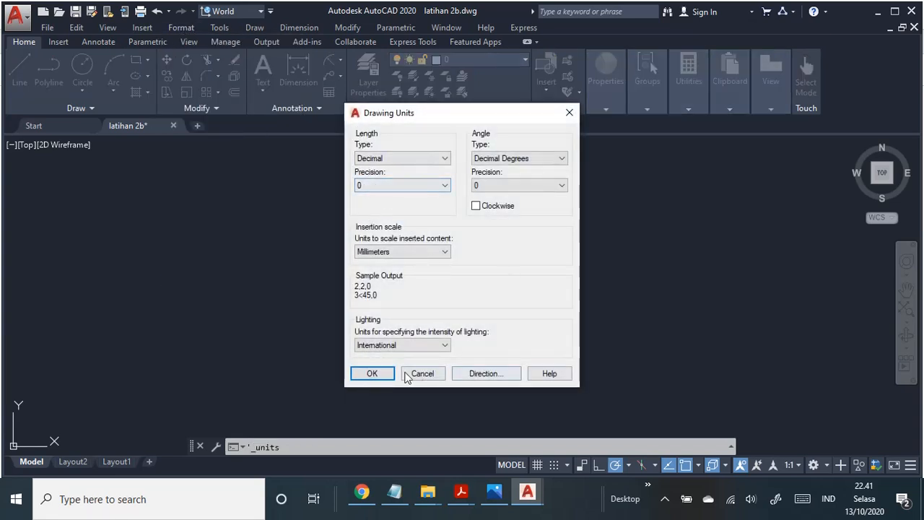
pyautogui.click(378, 374)
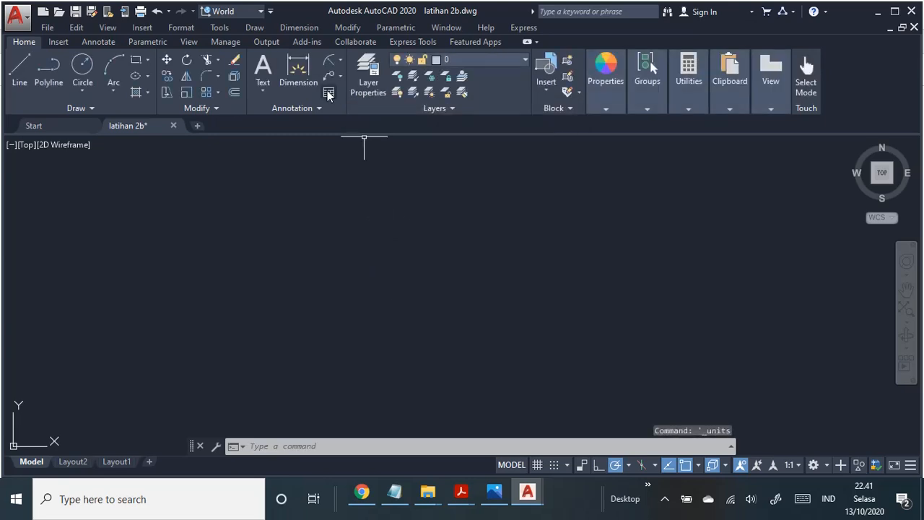
# Step: Open the iso polinema dimension style for modification
pyautogui.click(181, 28)
pyautogui.click(228, 183)
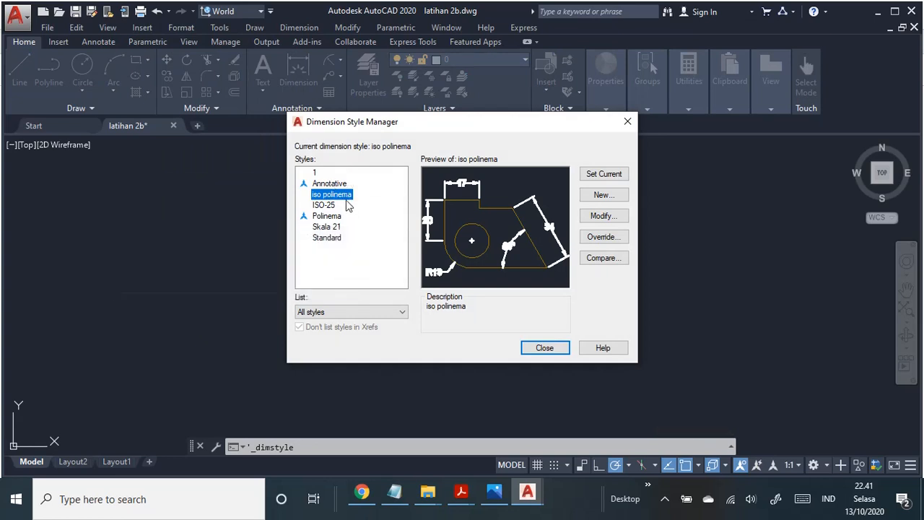
pyautogui.press('F2')
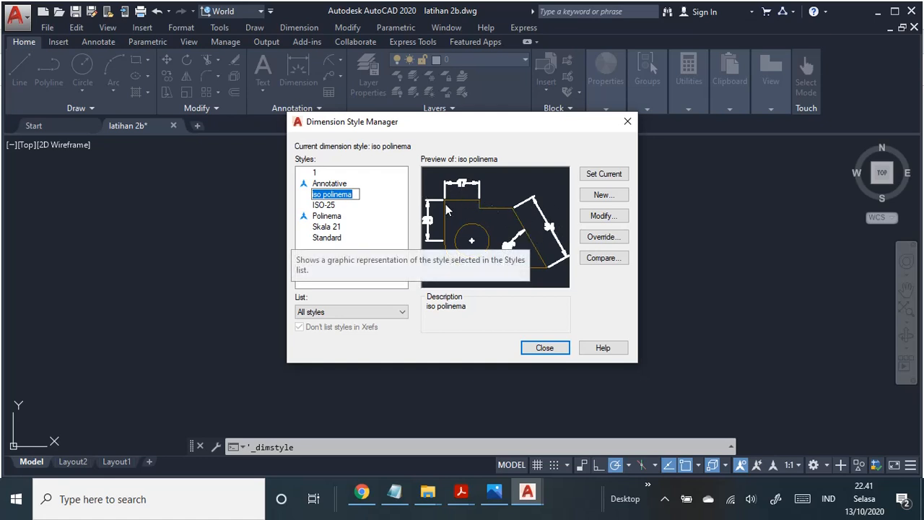
pyautogui.click(383, 208)
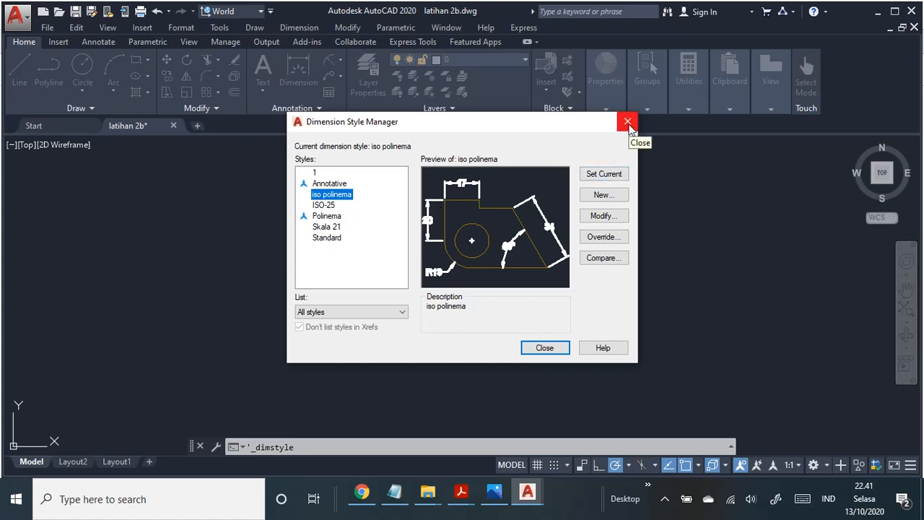
pyautogui.click(605, 218)
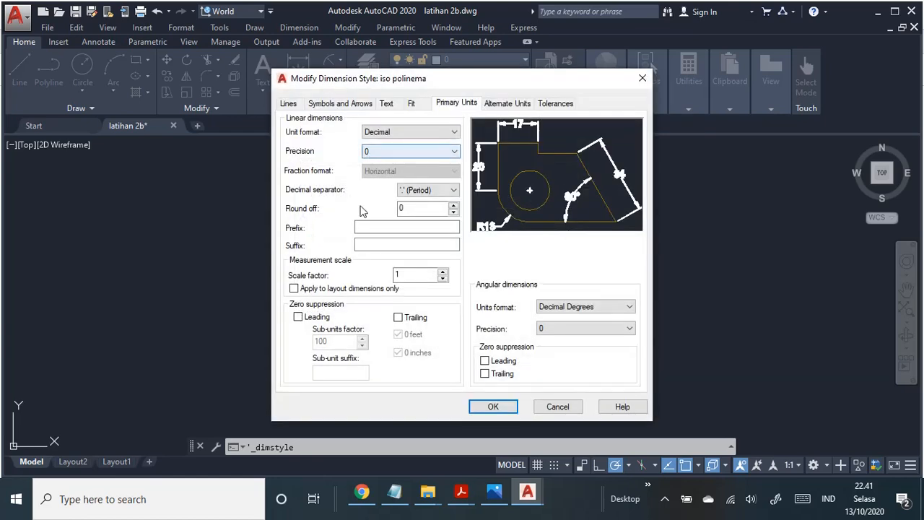
# Step: Review the style's line, arrow, text, fit and primary unit settings, trying the arc length symbol above the dimension text
pyautogui.click(289, 104)
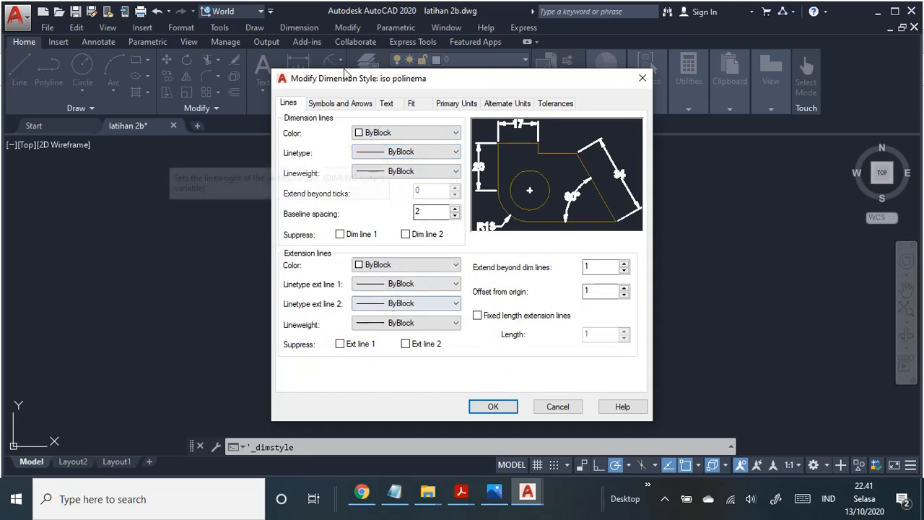
pyautogui.click(346, 104)
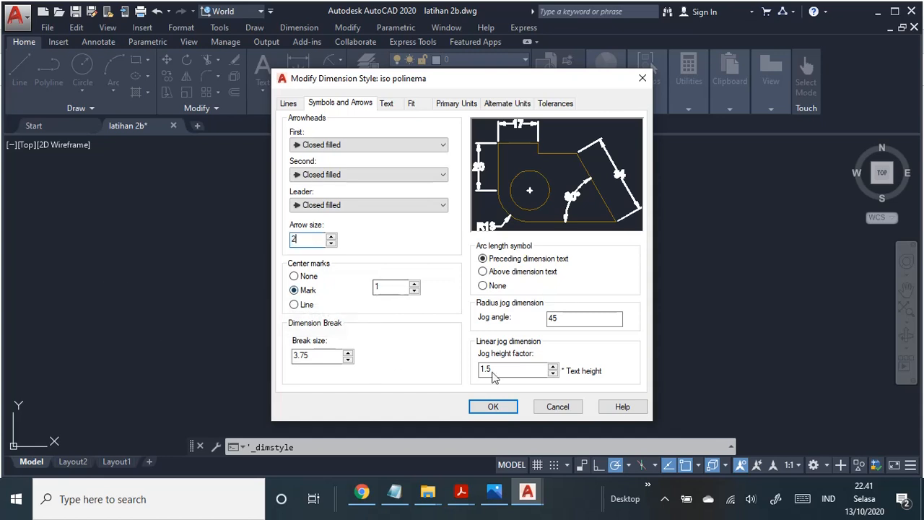
pyautogui.click(510, 274)
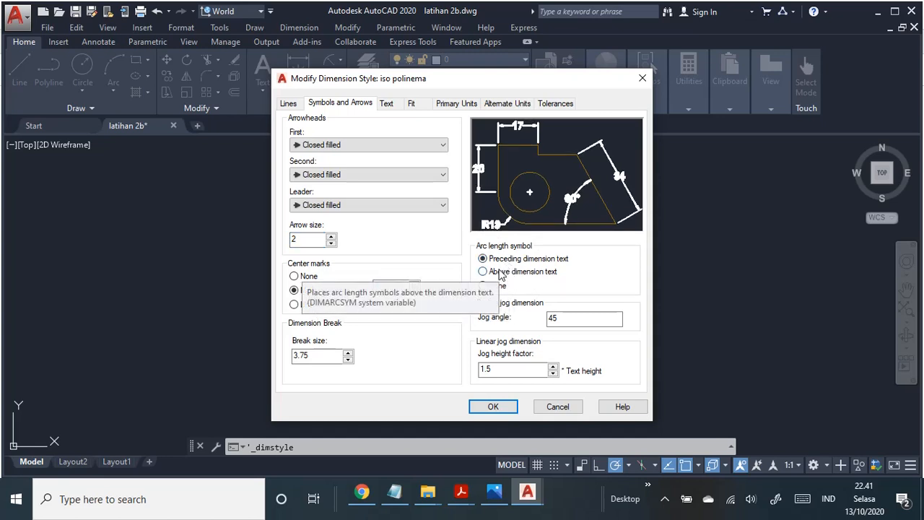
pyautogui.click(500, 271)
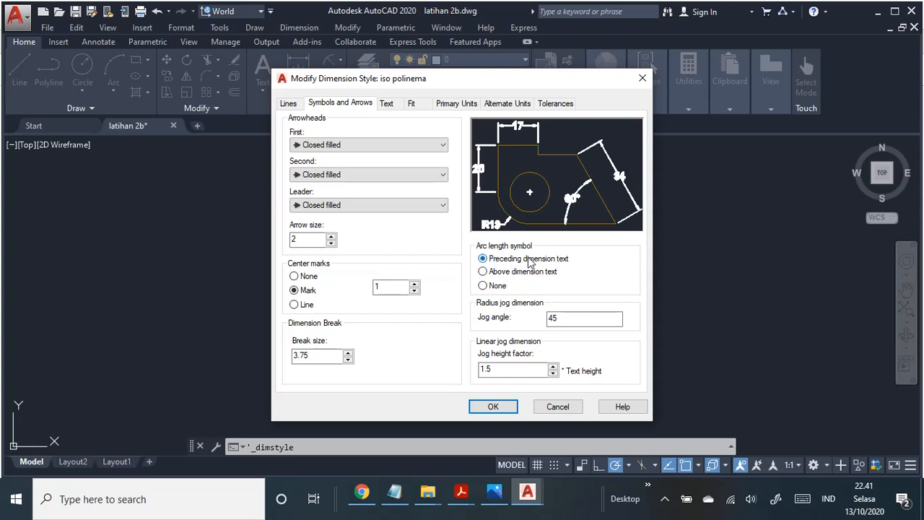
pyautogui.click(390, 112)
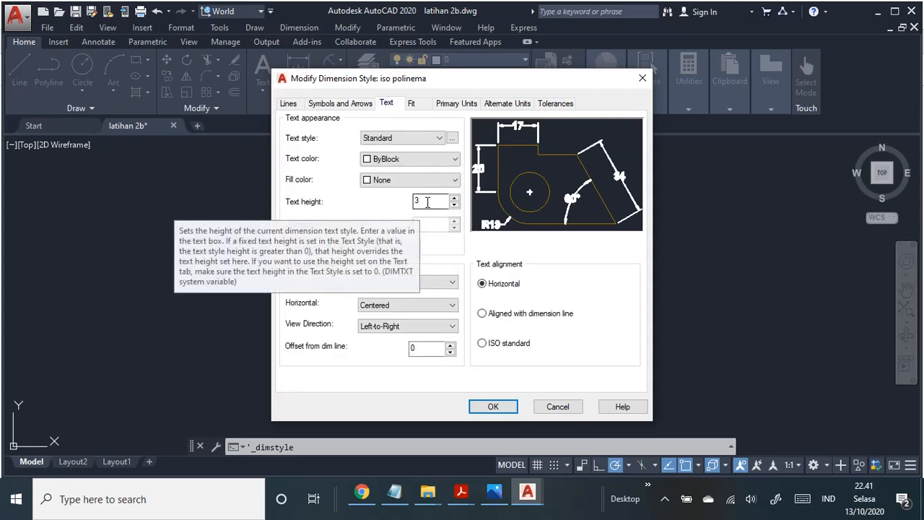
pyautogui.click(412, 104)
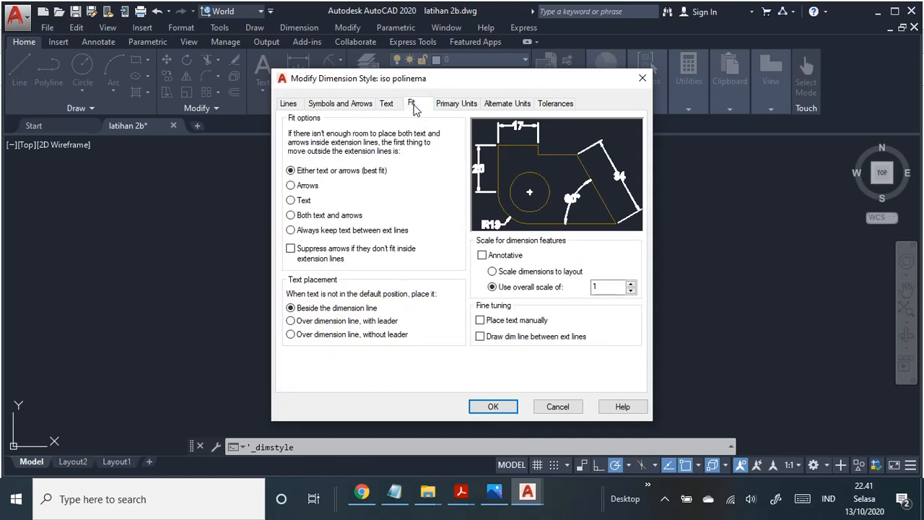
pyautogui.click(444, 106)
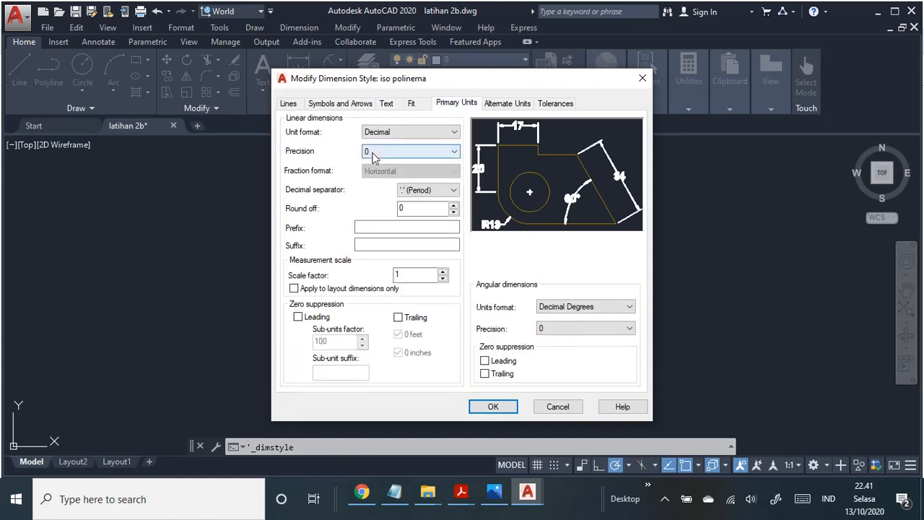
# Step: Compare horizontal and aligned dimension text, and set the text alignment to Aligned with dimension line
pyautogui.click(388, 105)
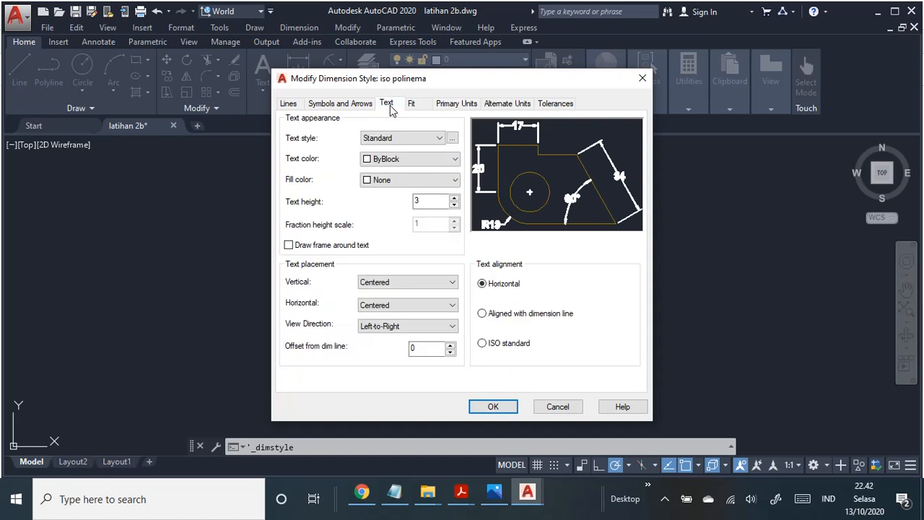
pyautogui.click(483, 315)
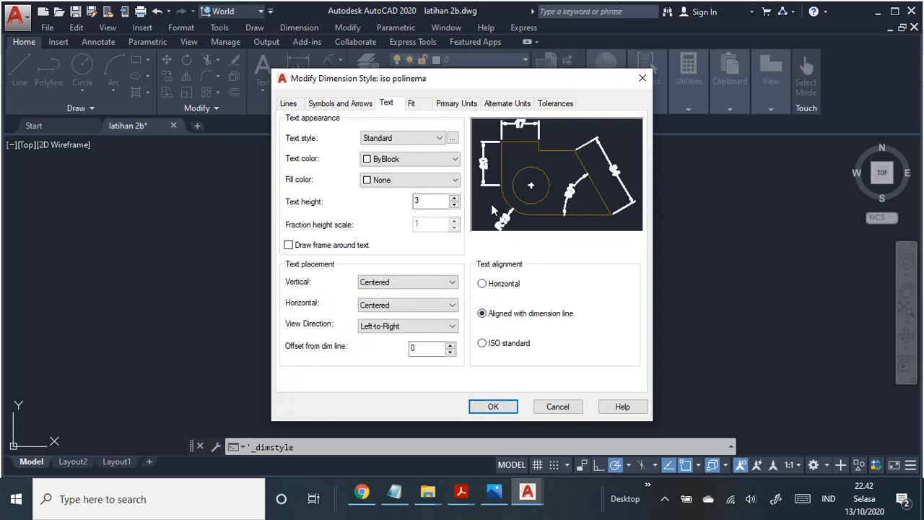
pyautogui.click(482, 284)
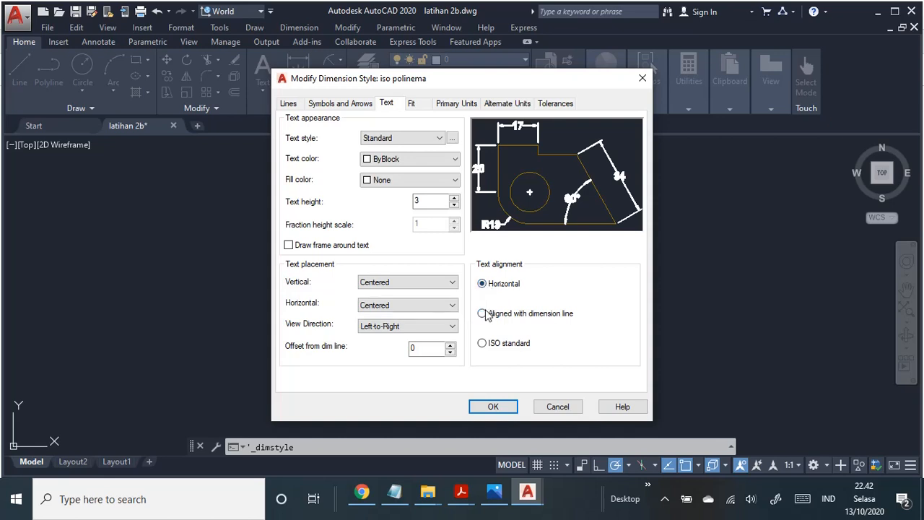
pyautogui.click(482, 313)
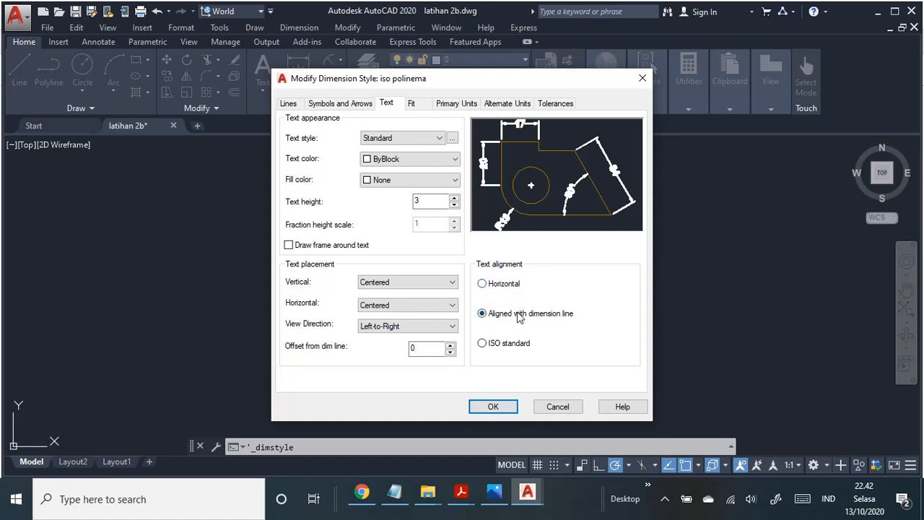
# Step: Set the arc length symbol to Preceding dimension text, and check the primary unit and fit settings
pyautogui.click(343, 104)
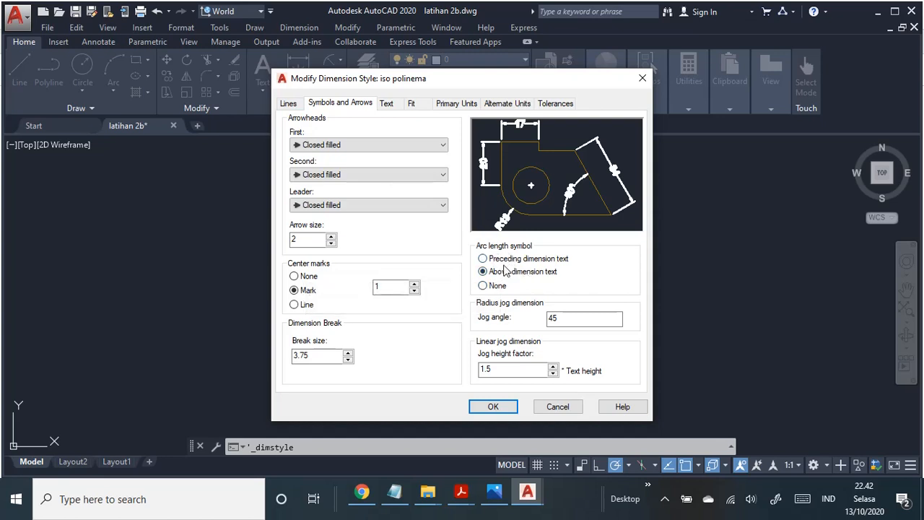
pyautogui.click(482, 259)
pyautogui.click(457, 105)
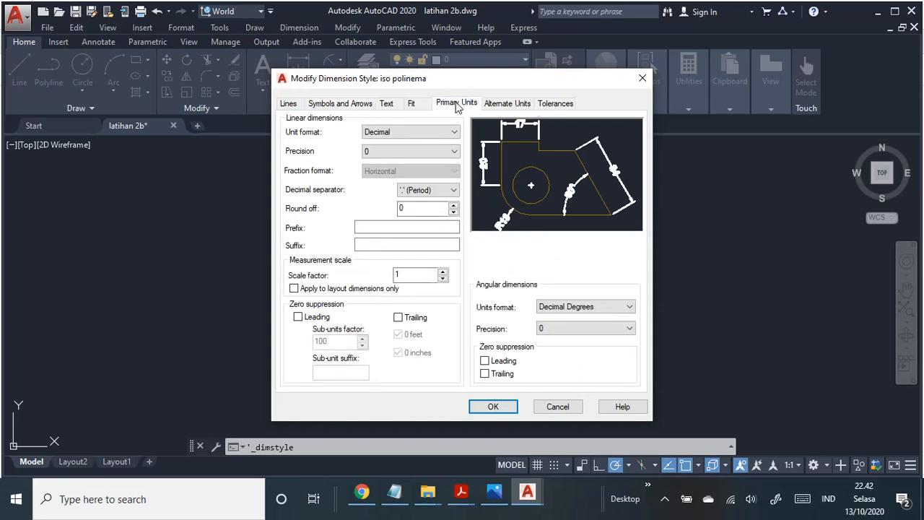
pyautogui.click(411, 104)
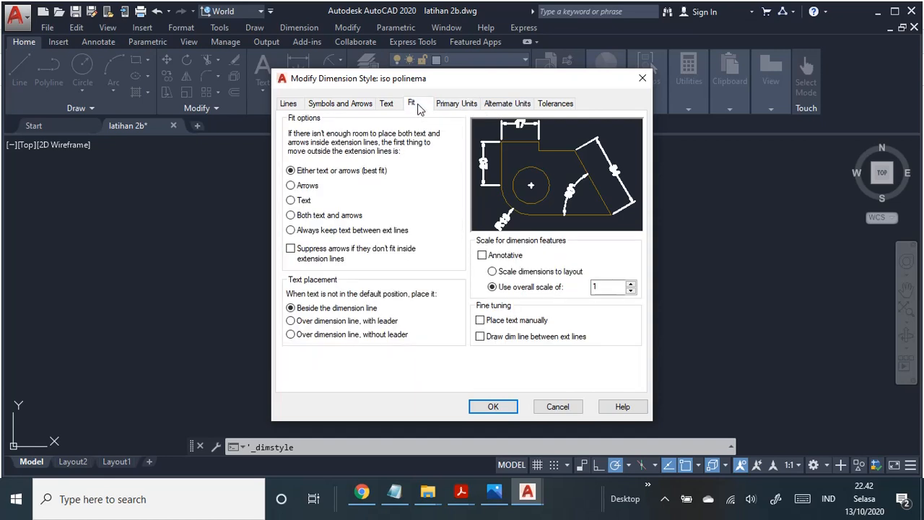
# Step: Set the vertical text placement to Above, try horizontal alignment, and choose Aligned with dimension line again
pyautogui.click(388, 105)
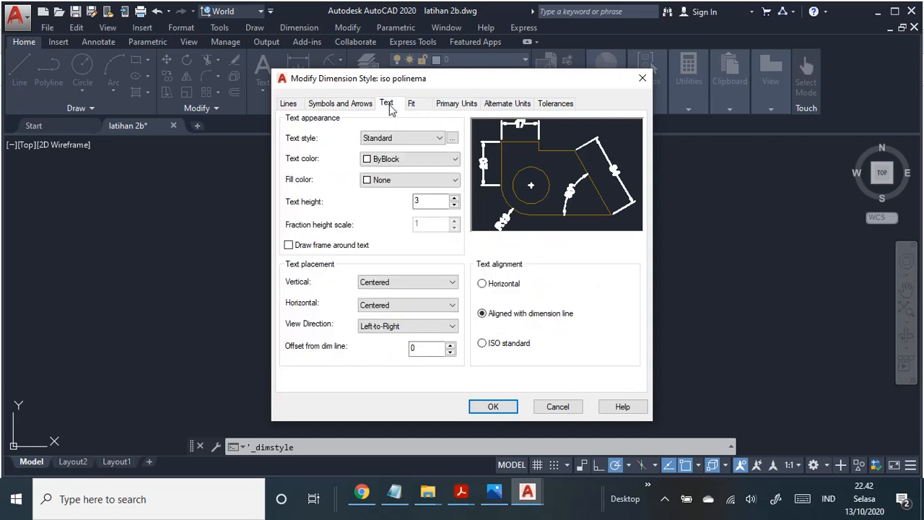
pyautogui.click(451, 284)
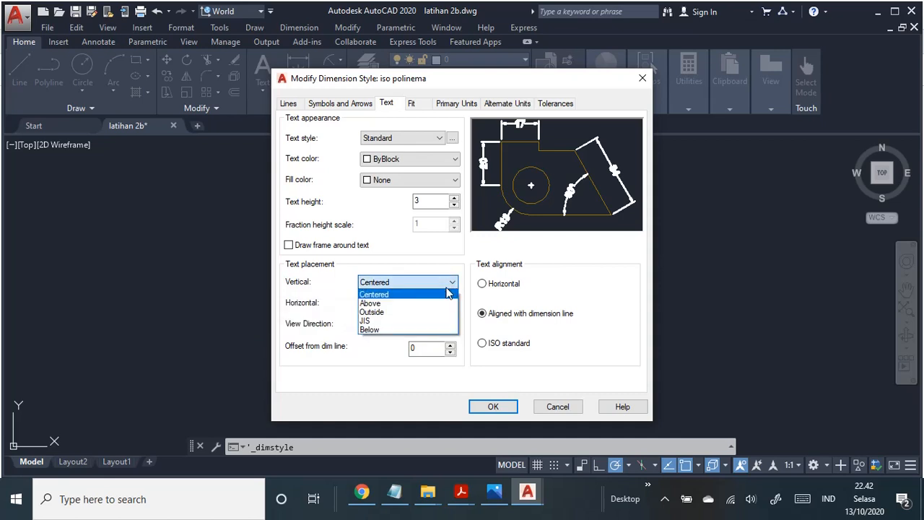
pyautogui.click(426, 304)
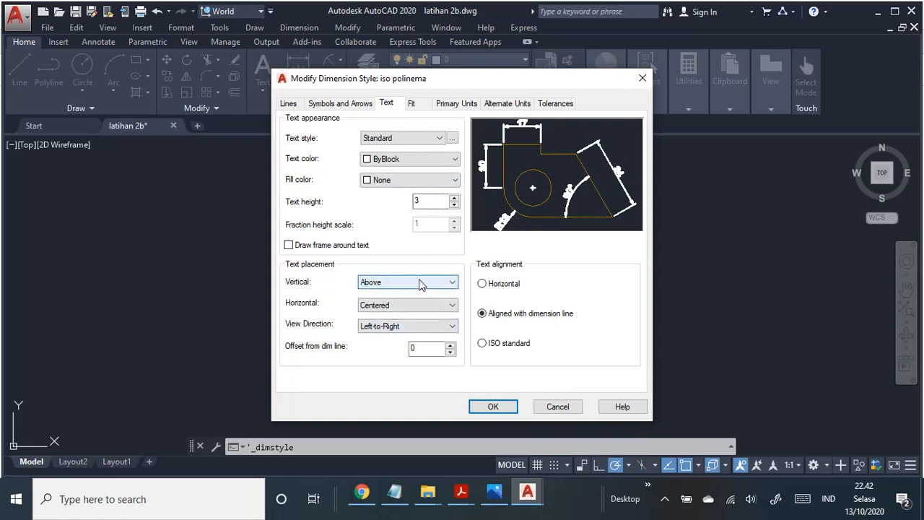
pyautogui.click(503, 286)
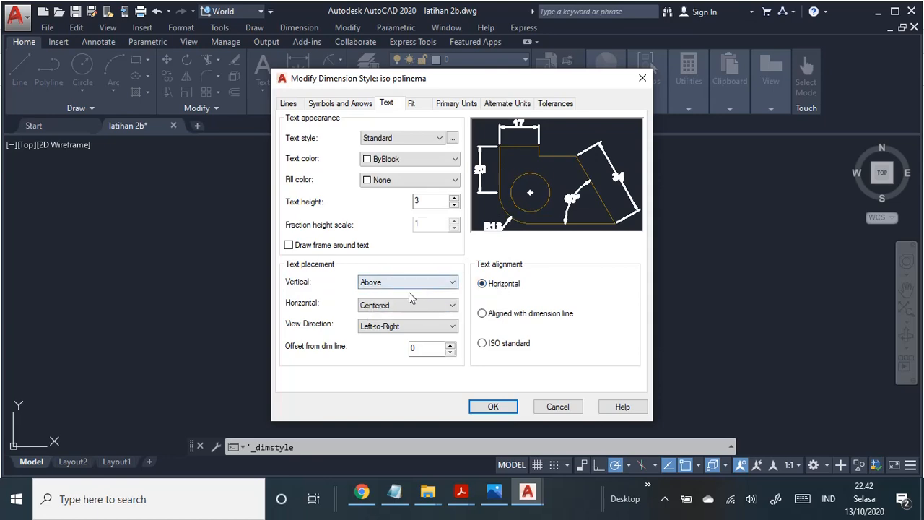
pyautogui.click(484, 314)
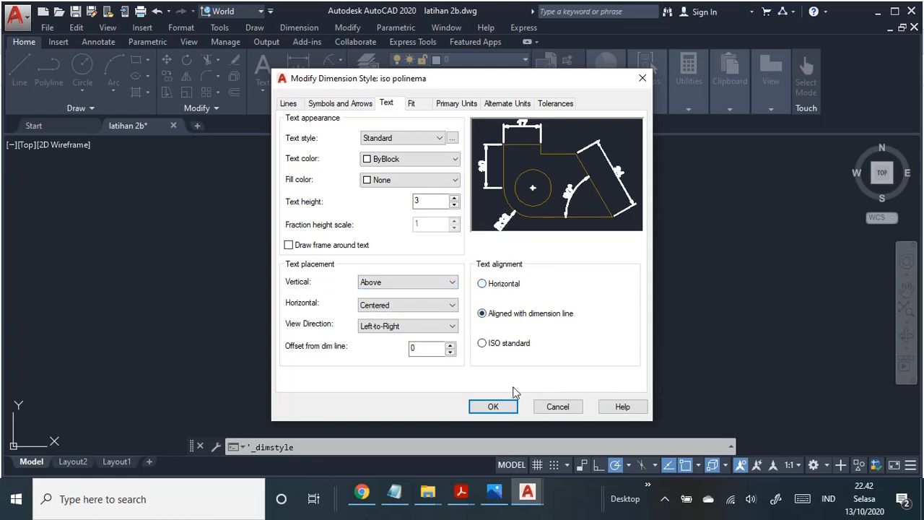
# Step: Apply the iso polinema style changes, make the style current and close the Dimension Style Manager
pyautogui.click(493, 406)
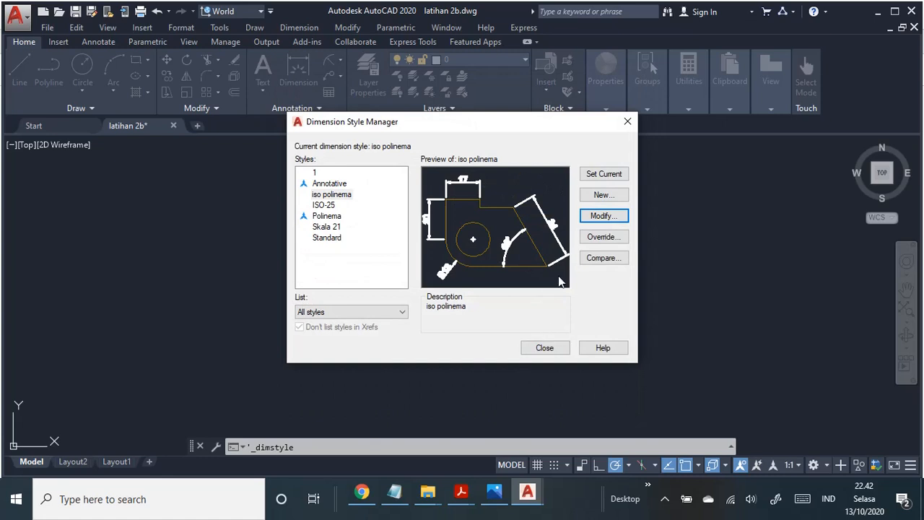
pyautogui.click(602, 175)
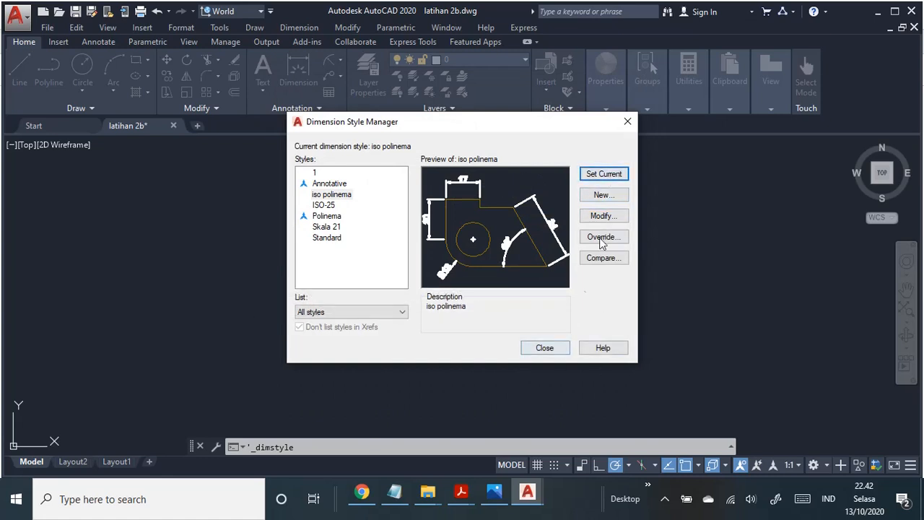
pyautogui.click(546, 348)
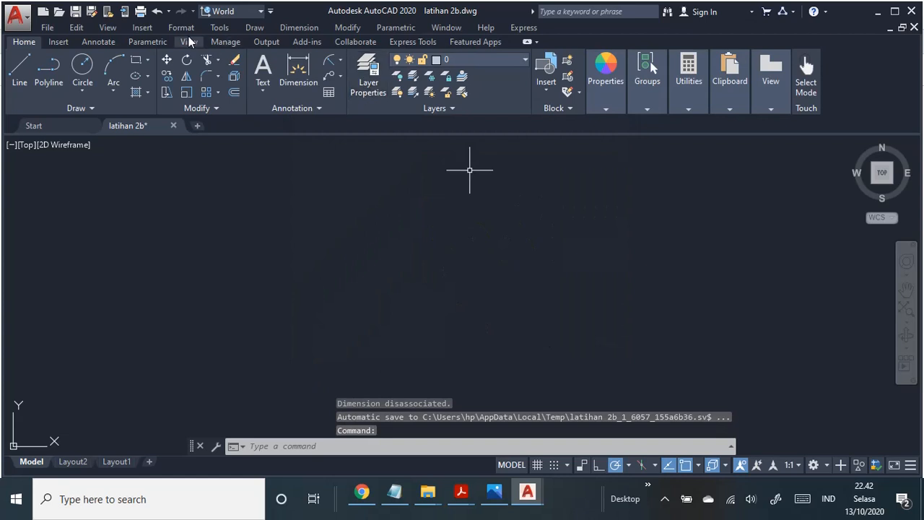
# Step: Draw a centre-radius circle of radius 30 in the empty drawing area
pyautogui.click(254, 28)
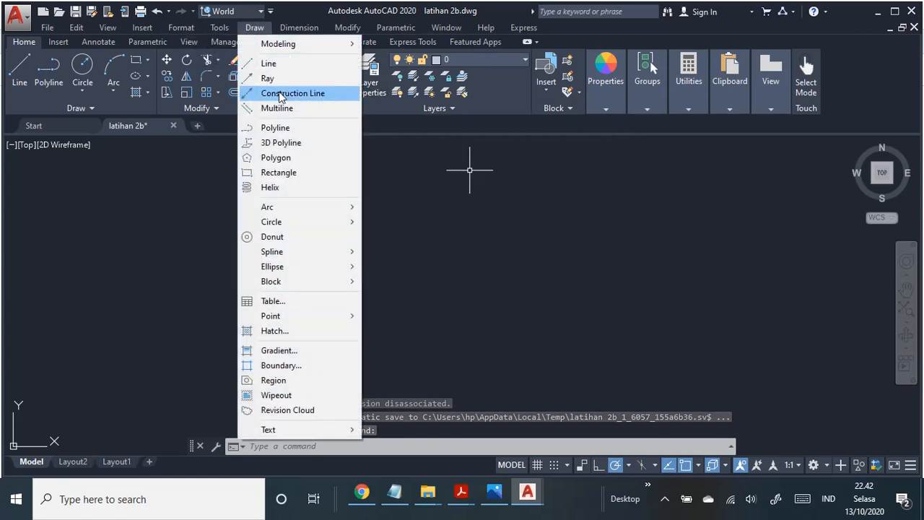
pyautogui.moveTo(307, 226)
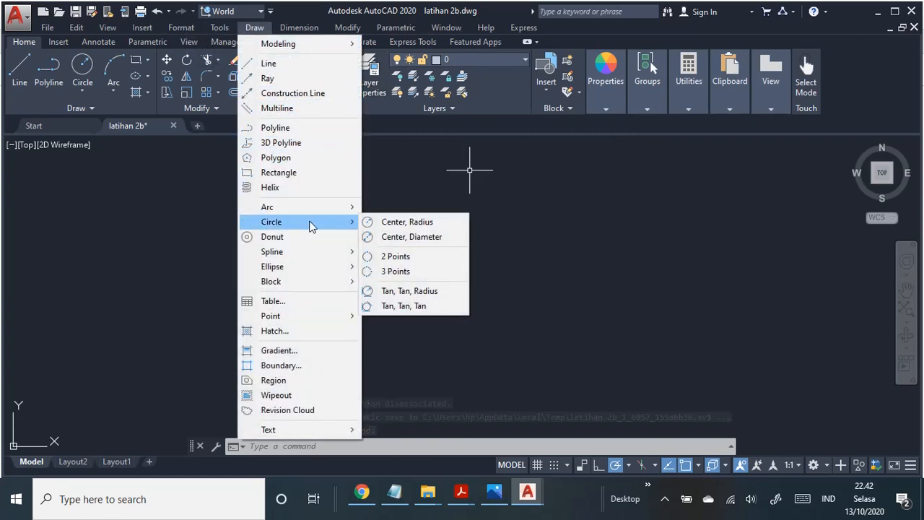
pyautogui.click(423, 226)
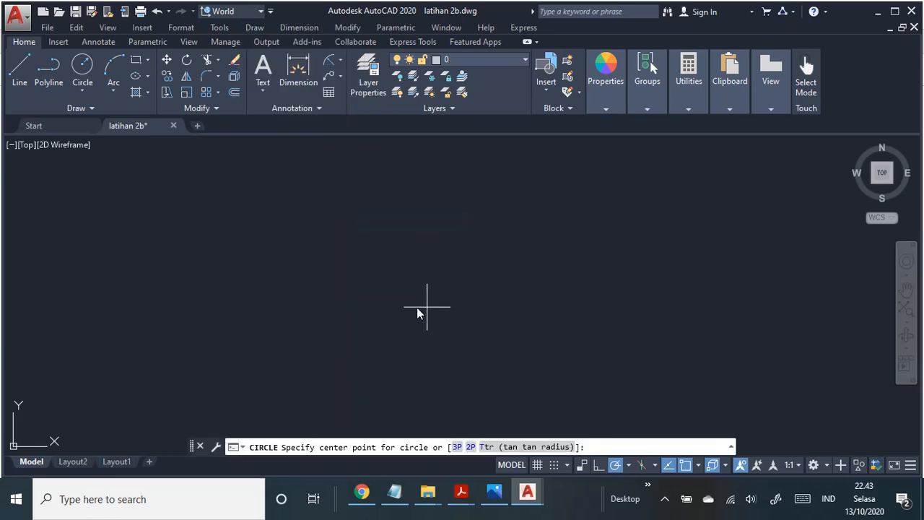
pyautogui.click(386, 285)
pyautogui.write('3')
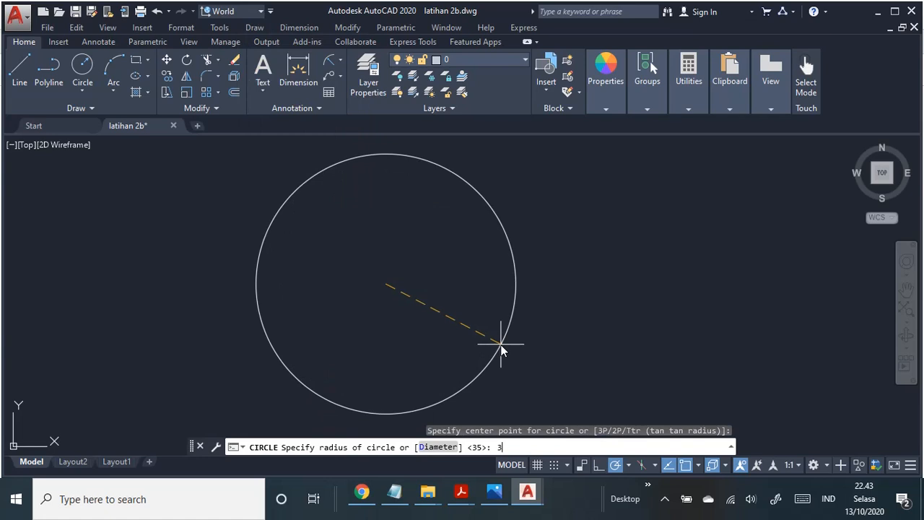
pyautogui.write('0')
pyautogui.press('Return')
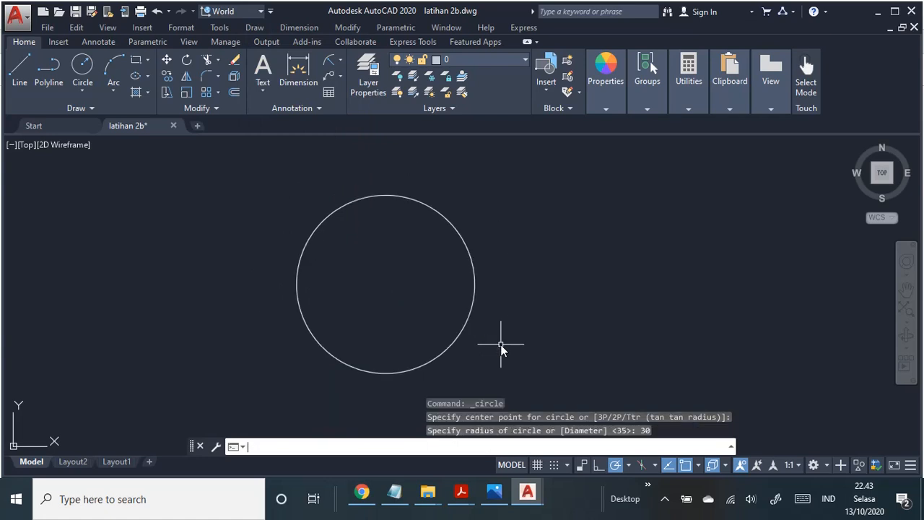
# Step: Draw a concentric circle of radius 35 around the radius 30 circle's centre
pyautogui.click(254, 29)
pyautogui.moveTo(331, 224)
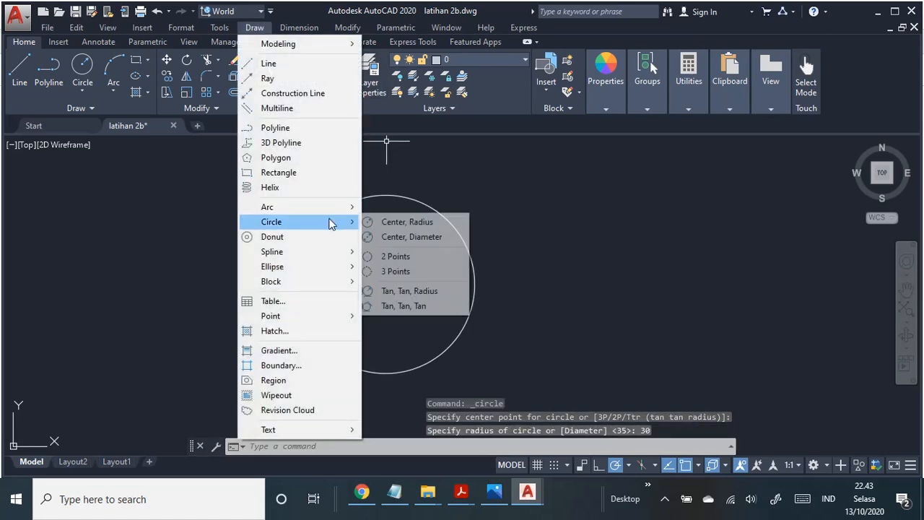
pyautogui.click(416, 223)
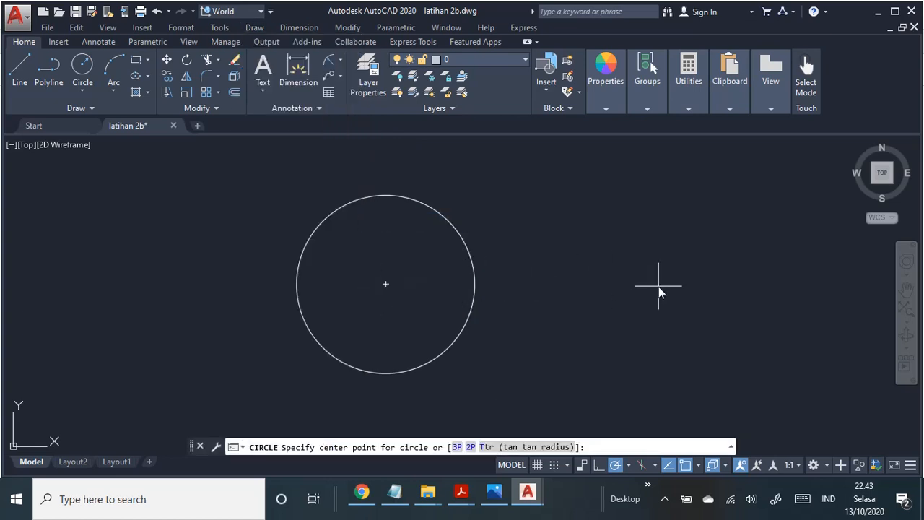
pyautogui.click(386, 284)
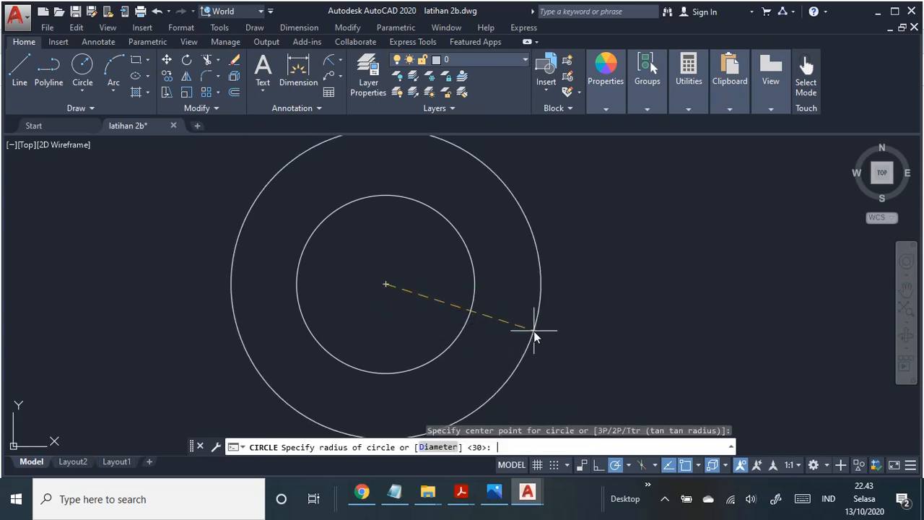
pyautogui.write('35')
pyautogui.press('Return')
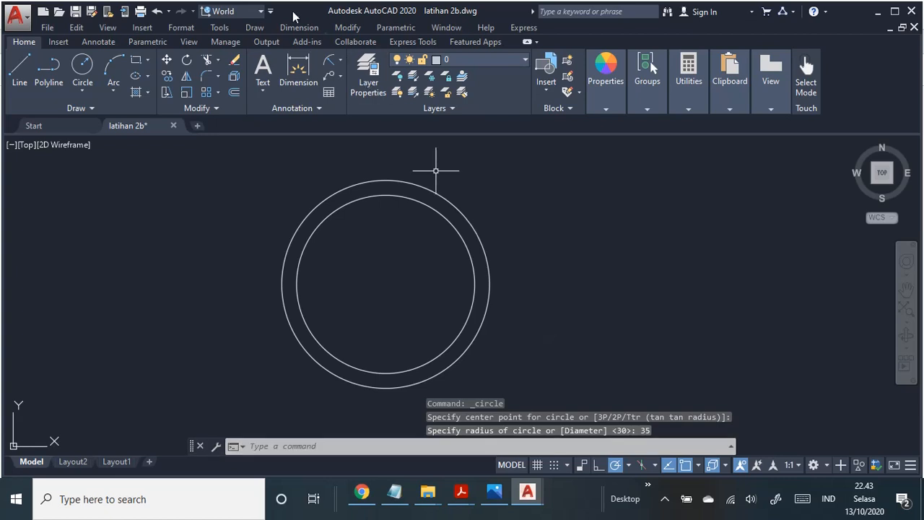
# Step: Draw a third concentric circle of radius 38 from the same centre
pyautogui.click(254, 28)
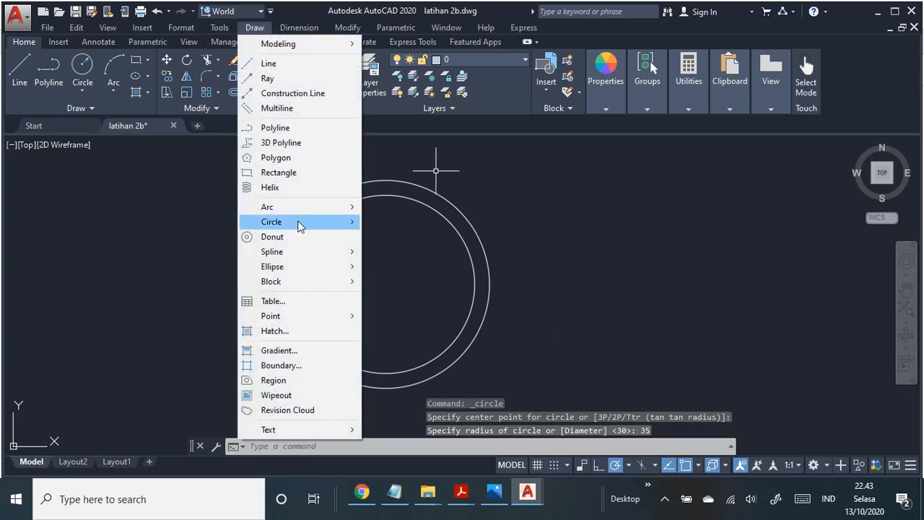
pyautogui.moveTo(299, 223)
pyautogui.click(427, 223)
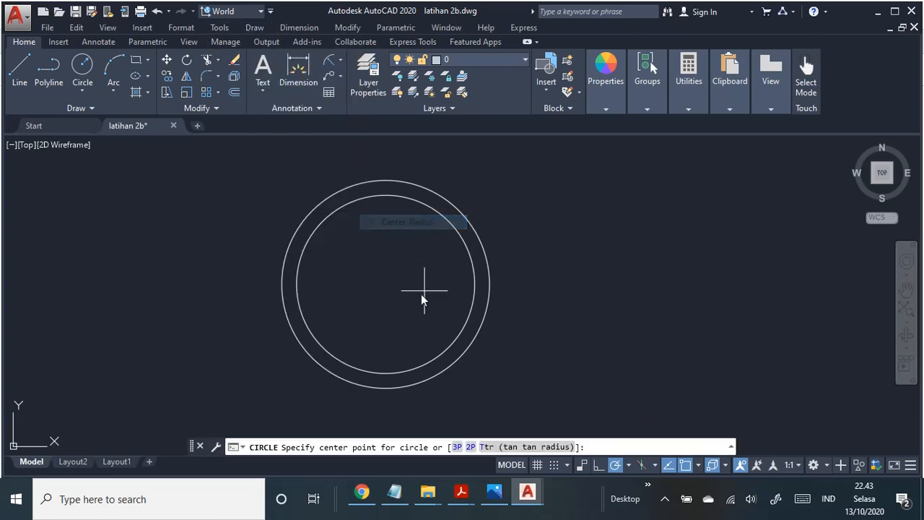
pyautogui.click(386, 284)
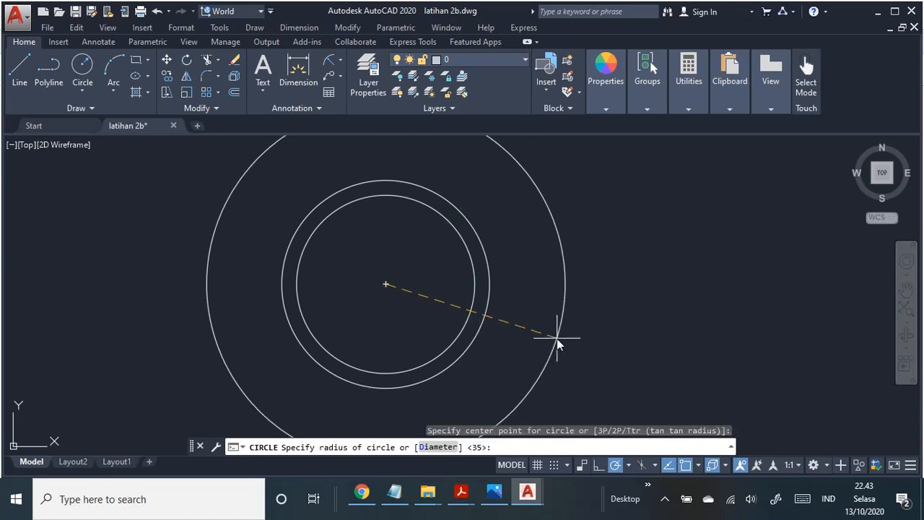
pyautogui.write('3')
pyautogui.write('8')
pyautogui.press('Return')
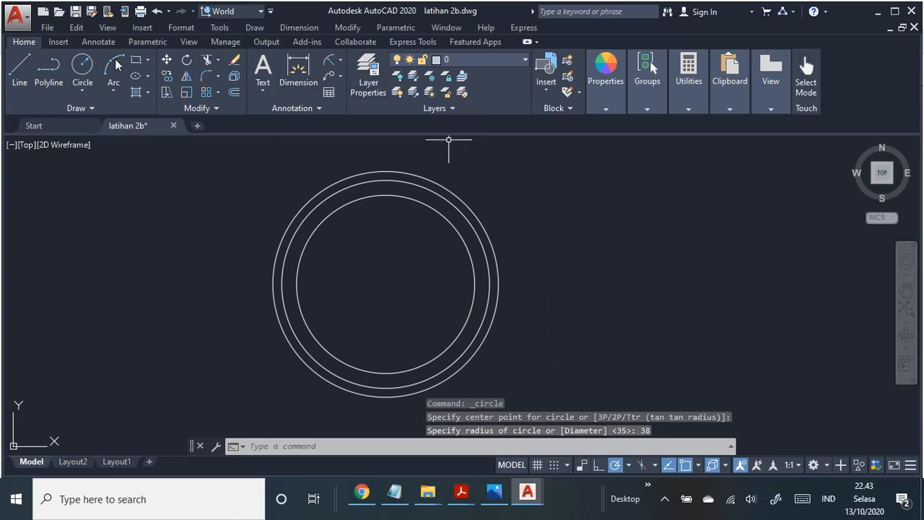
# Step: Draw a vertical centre line between the top and bottom quadrants of the radius 38 circle
pyautogui.click(18, 72)
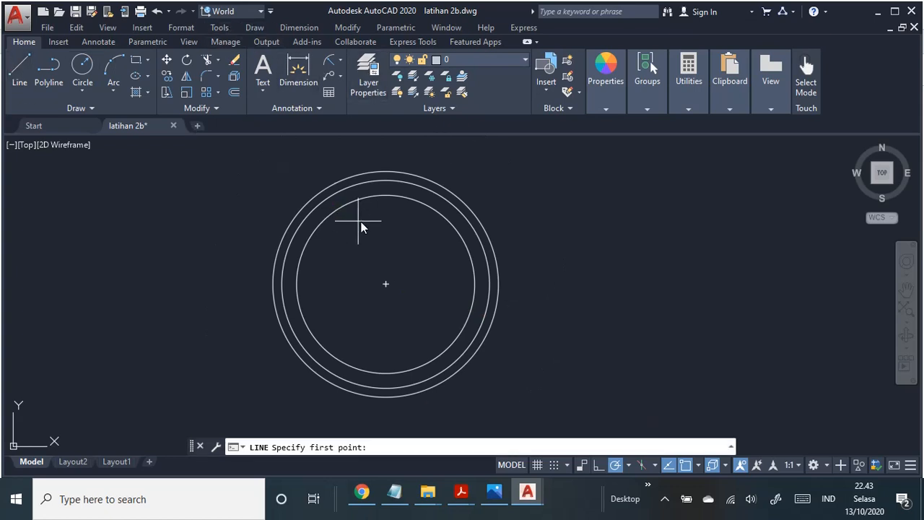
pyautogui.click(386, 173)
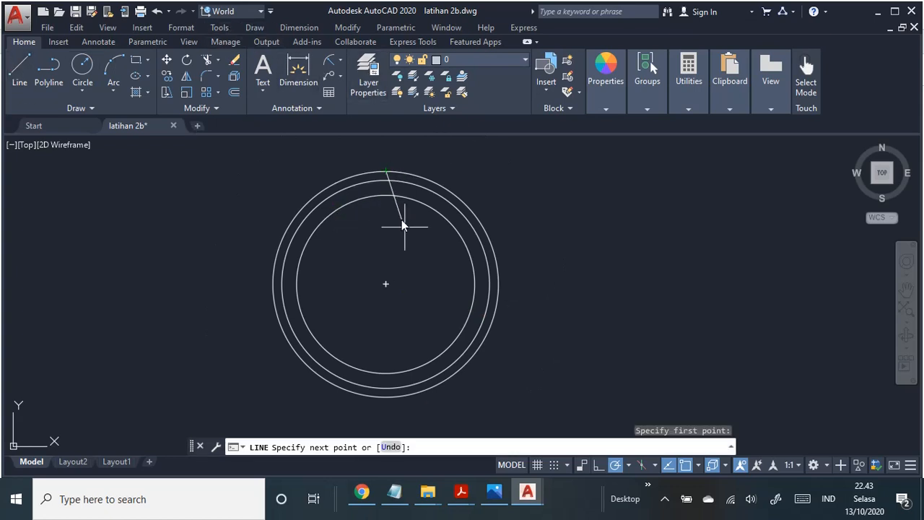
pyautogui.click(386, 397)
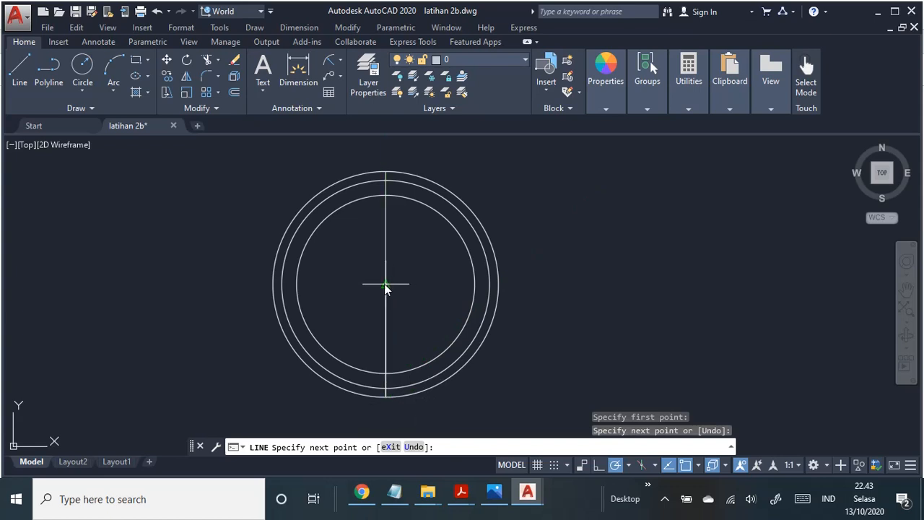
pyautogui.press('Escape')
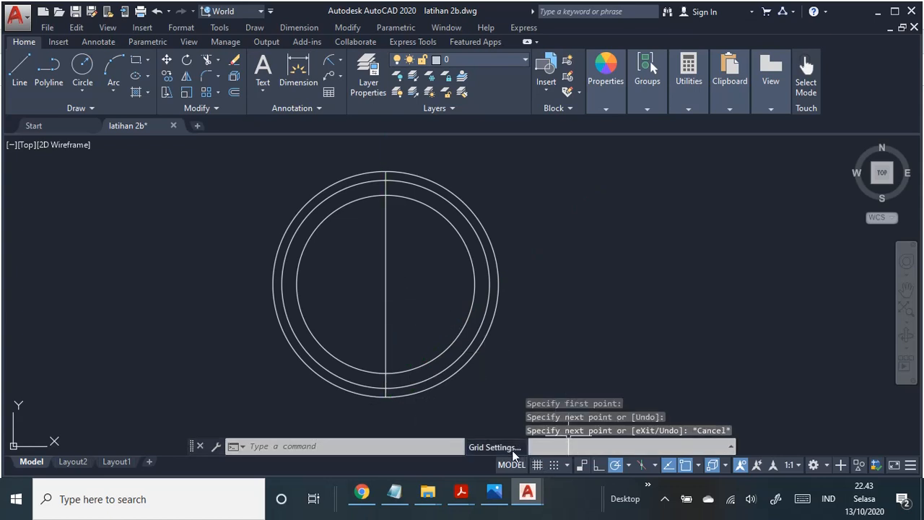
# Step: Review the enabled object snap modes in the Drafting Settings and accept them
pyautogui.click(506, 447)
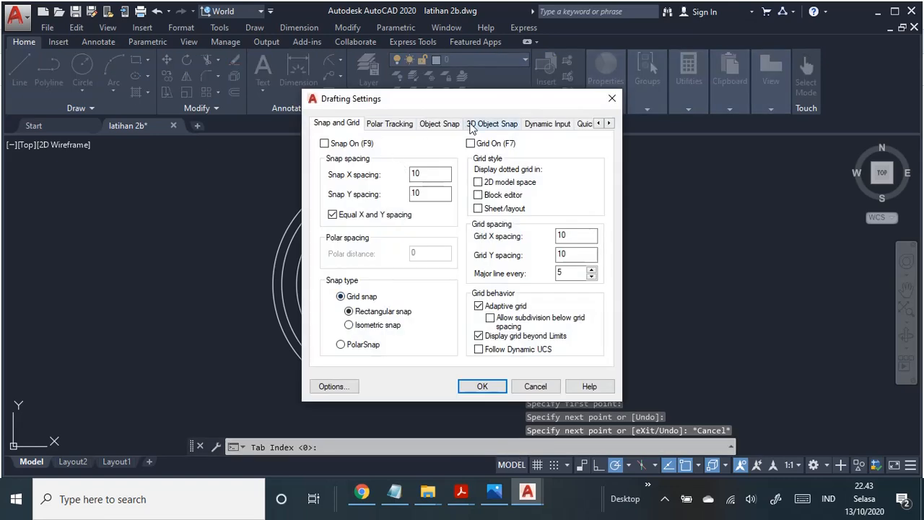
pyautogui.click(449, 127)
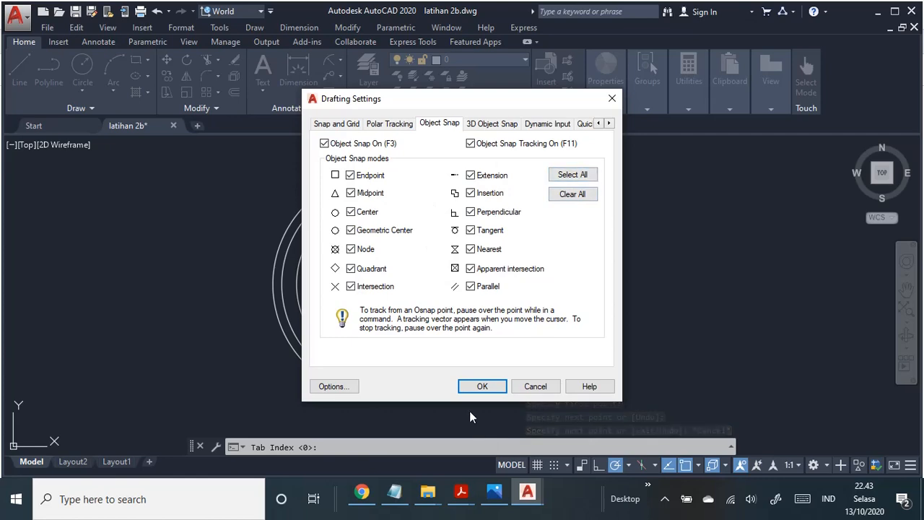
pyautogui.click(480, 387)
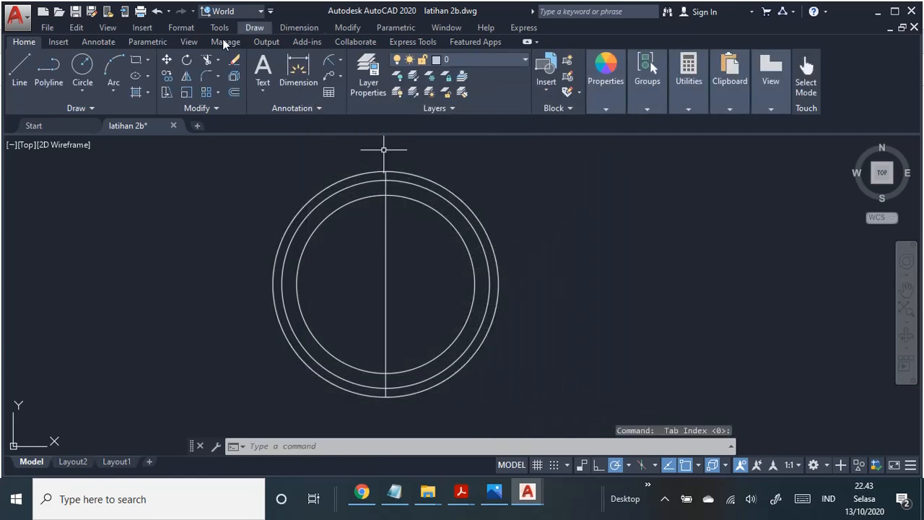
# Step: Draw a horizontal centre line between the left and right quadrants of the radius 38 circle
pyautogui.click(27, 72)
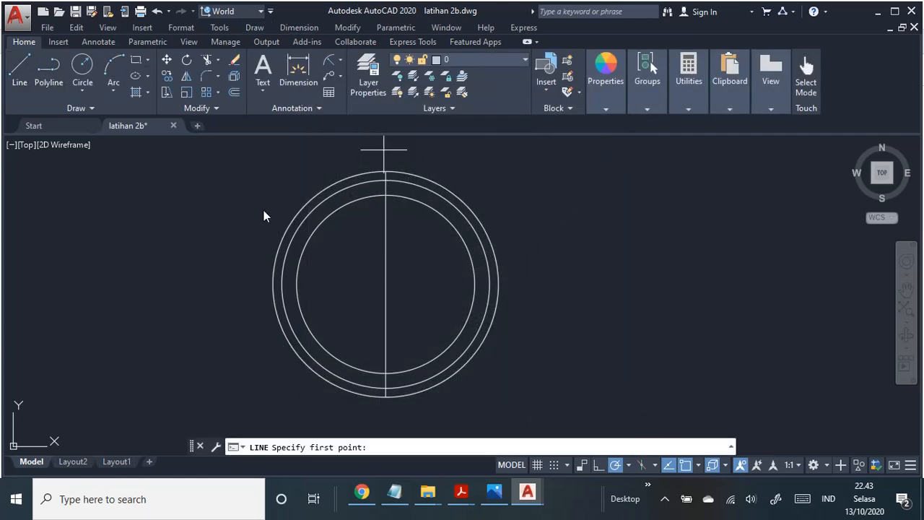
pyautogui.click(274, 287)
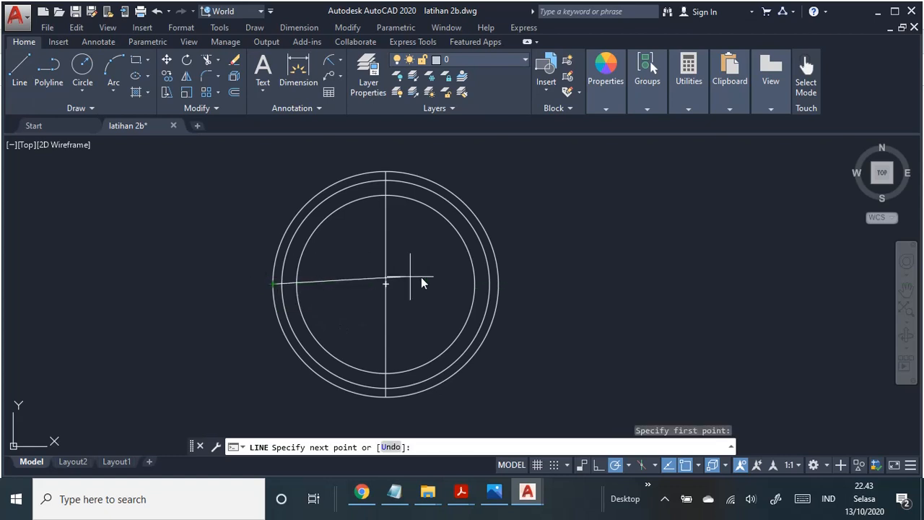
pyautogui.click(502, 289)
pyautogui.press('Escape')
pyautogui.moveTo(567, 282); pyautogui.dragTo(626, 290, button='middle')
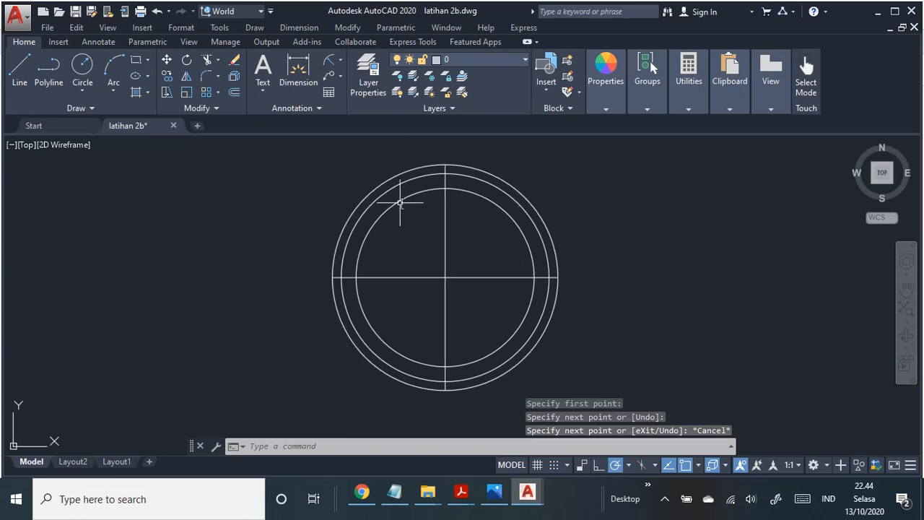
# Step: Consult the PDF job sheet, and draw a radius 5 circle centred on the left quadrant of the radius 38 circle
pyautogui.hotkey('alt', 'Tab')
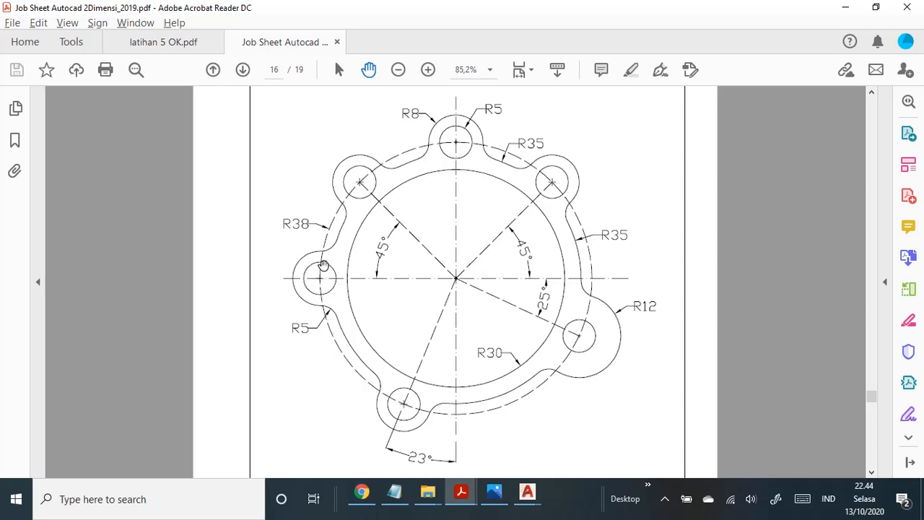
pyautogui.hotkey('alt', 'Tab')
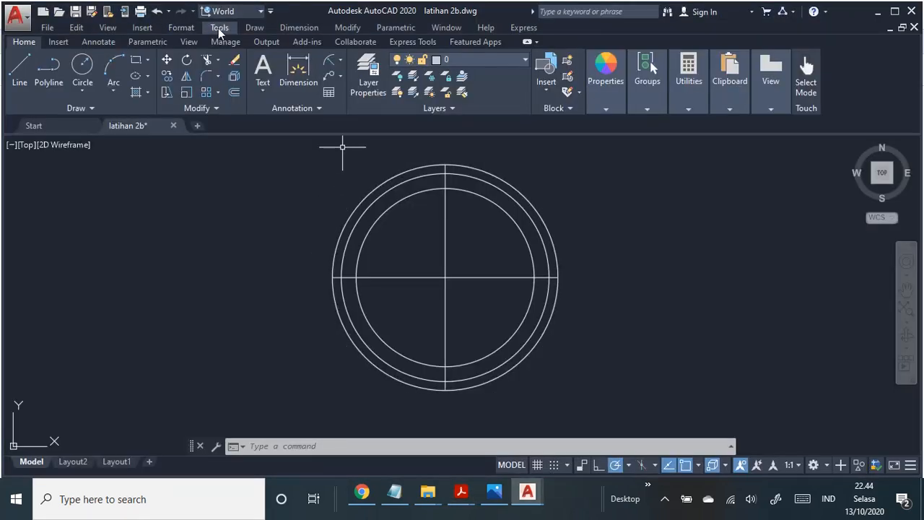
pyautogui.click(254, 28)
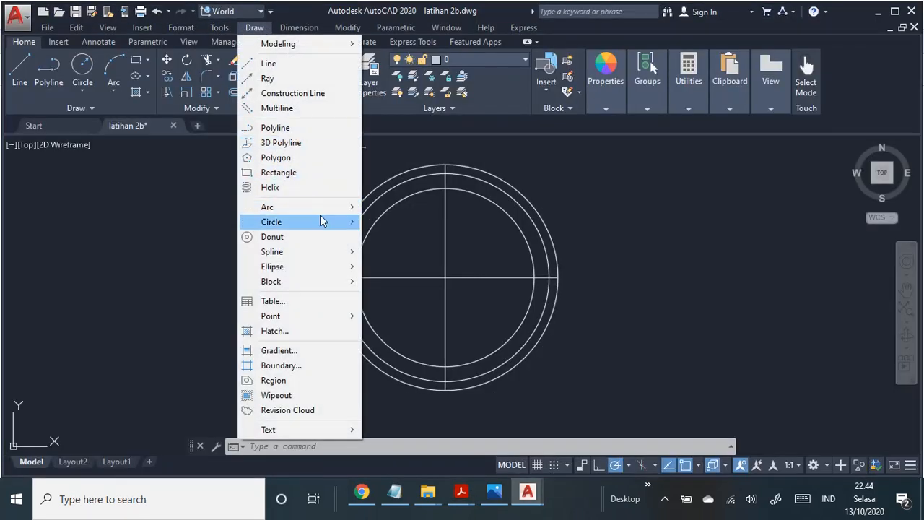
pyautogui.moveTo(326, 222)
pyautogui.click(427, 222)
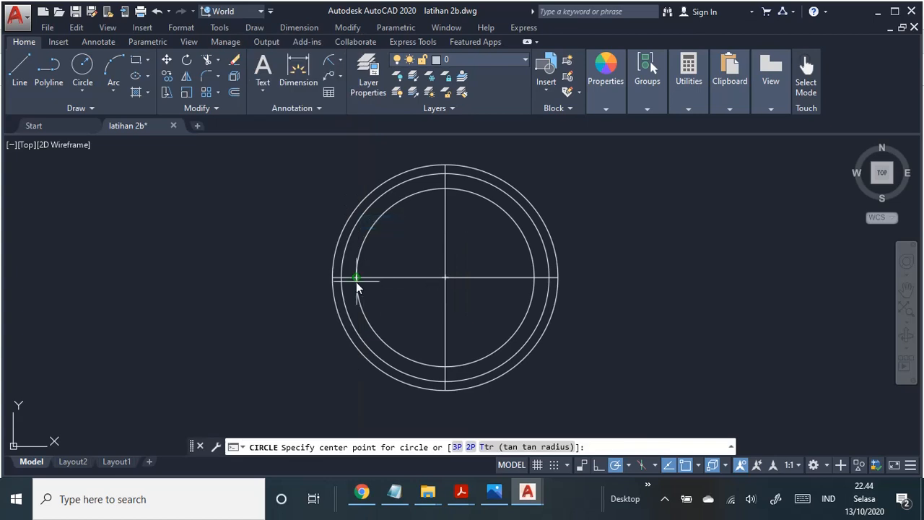
pyautogui.click(332, 280)
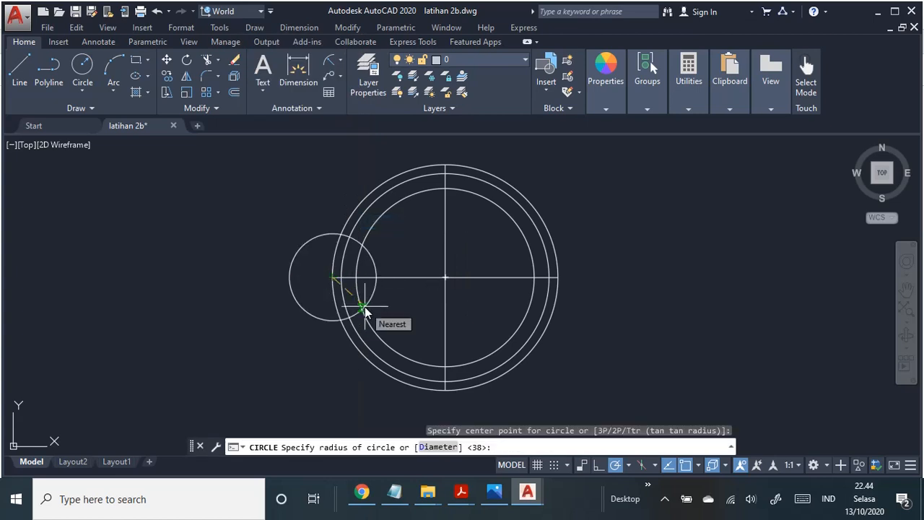
pyautogui.press('Return')
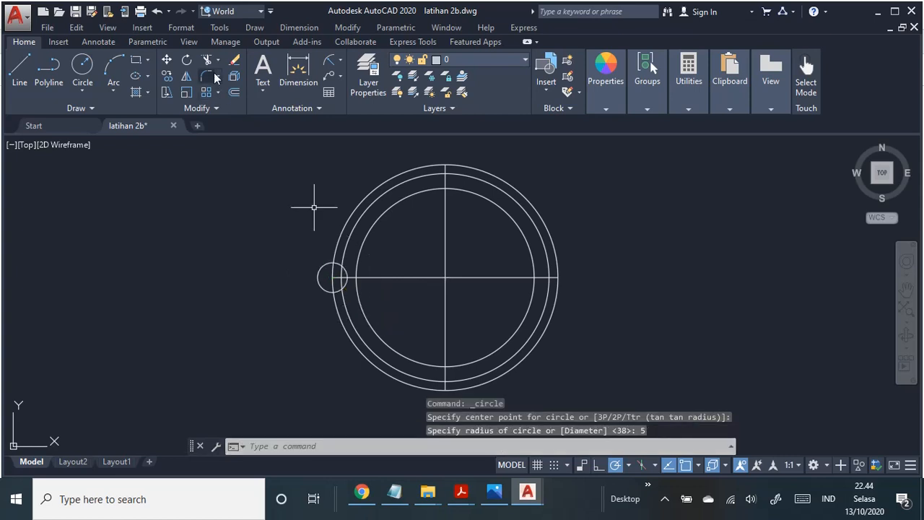
# Step: Draw a radius 8 circle concentric with the small radius 5 circle at the left quadrant
pyautogui.click(250, 28)
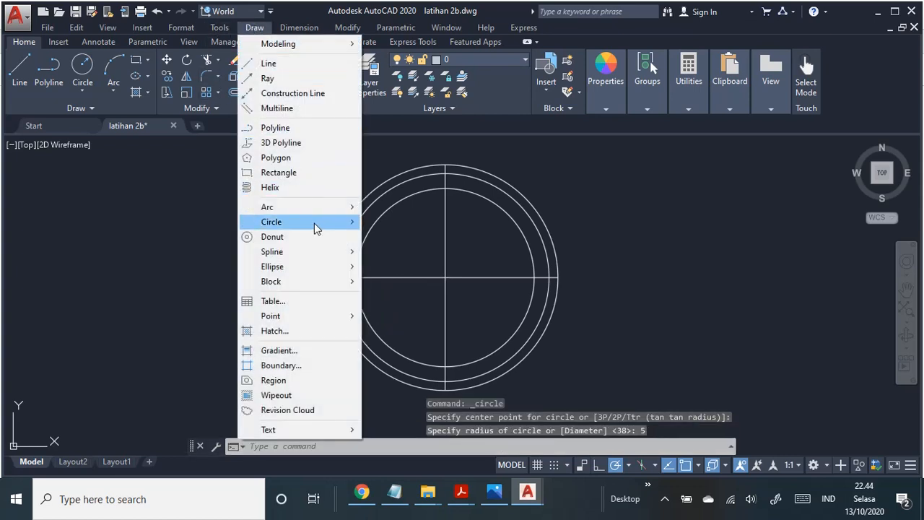
pyautogui.moveTo(340, 224)
pyautogui.click(402, 229)
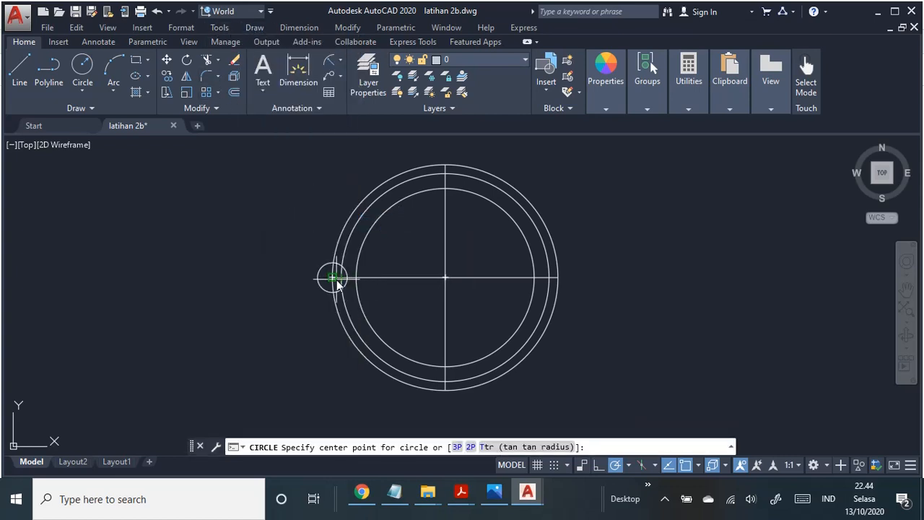
pyautogui.click(333, 281)
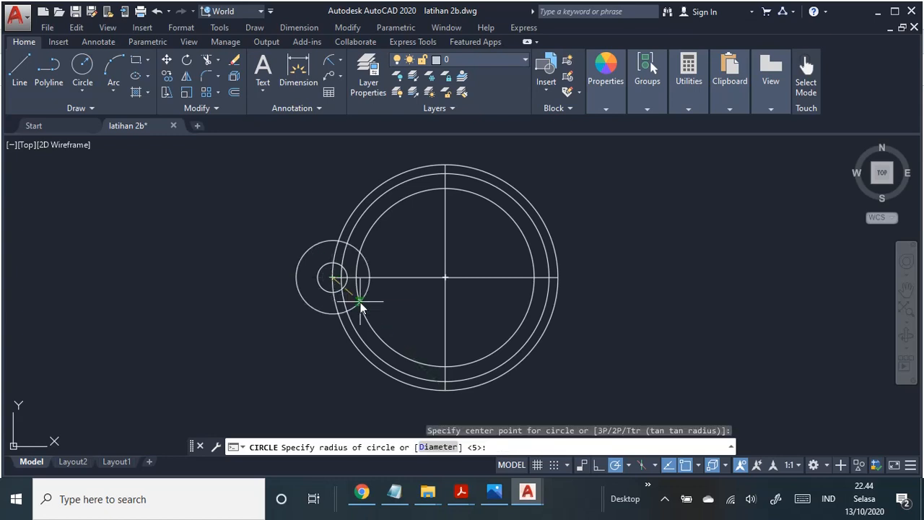
pyautogui.write('8')
pyautogui.press('Return')
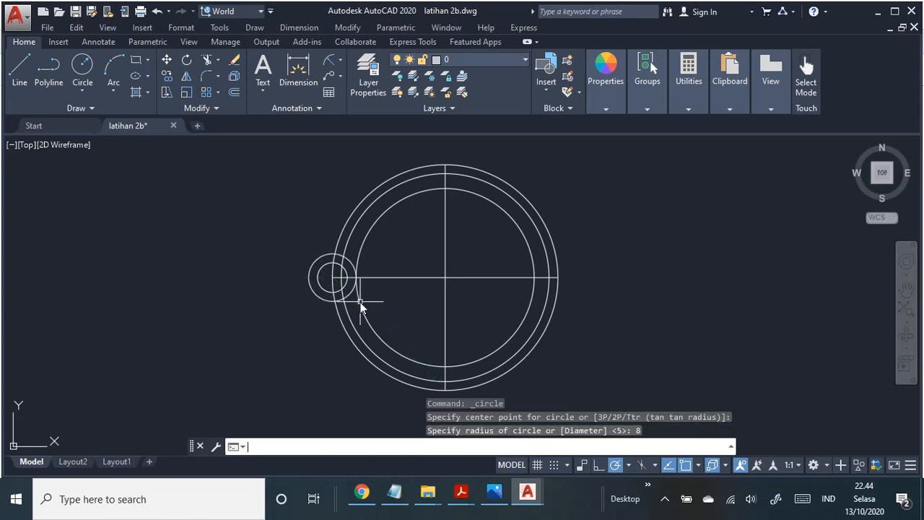
# Step: Consult the PDF job sheet, and fillet the lower side of the radius 8 circle to the radius 35 circle with radius 5
pyautogui.scroll(2, 372, 206)
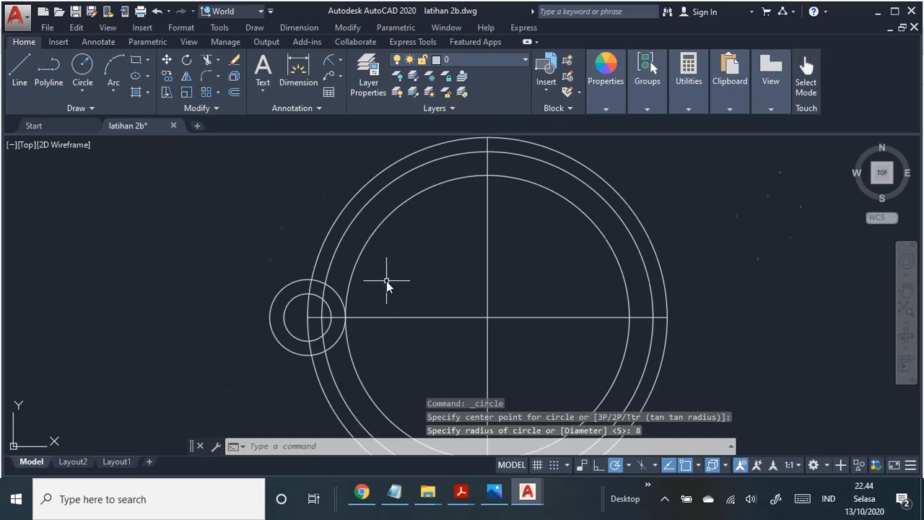
pyautogui.scroll(2, 386, 281)
pyautogui.press('super+Tab')
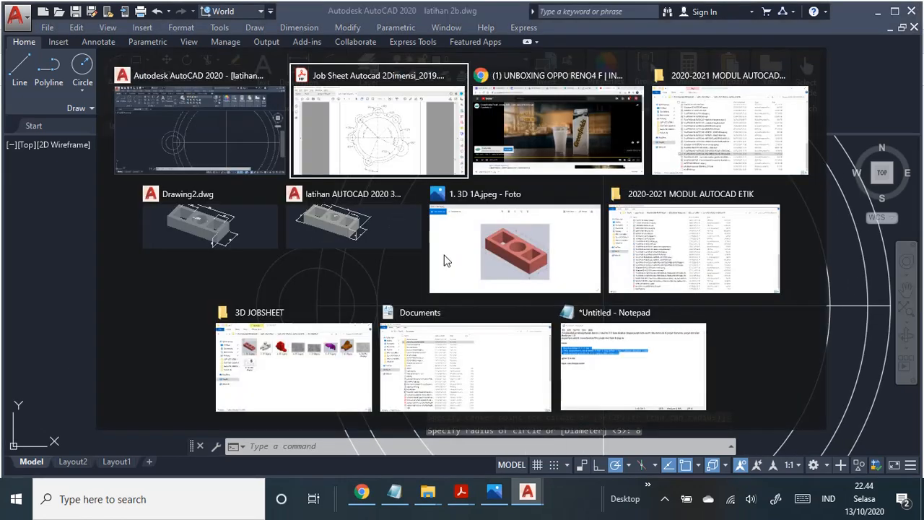
pyautogui.press('Return')
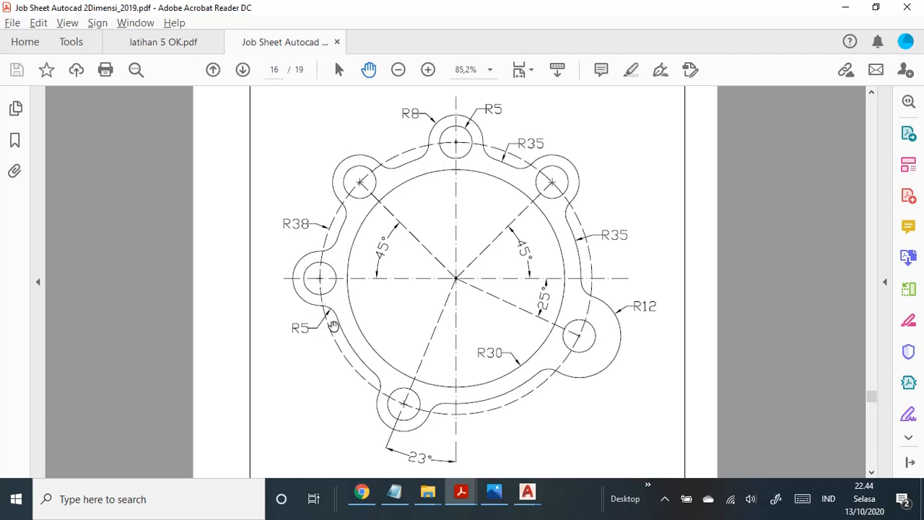
pyautogui.hotkey('alt', 'Tab')
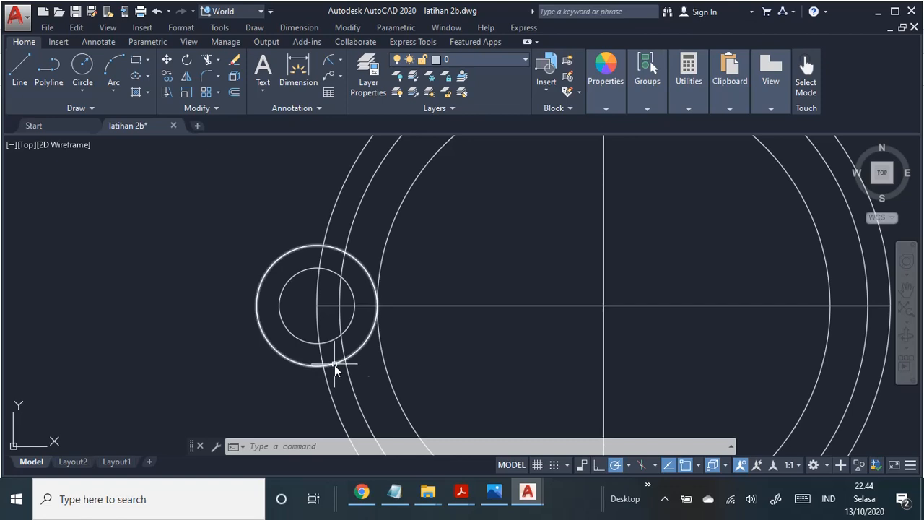
pyautogui.click(347, 27)
pyautogui.click(431, 355)
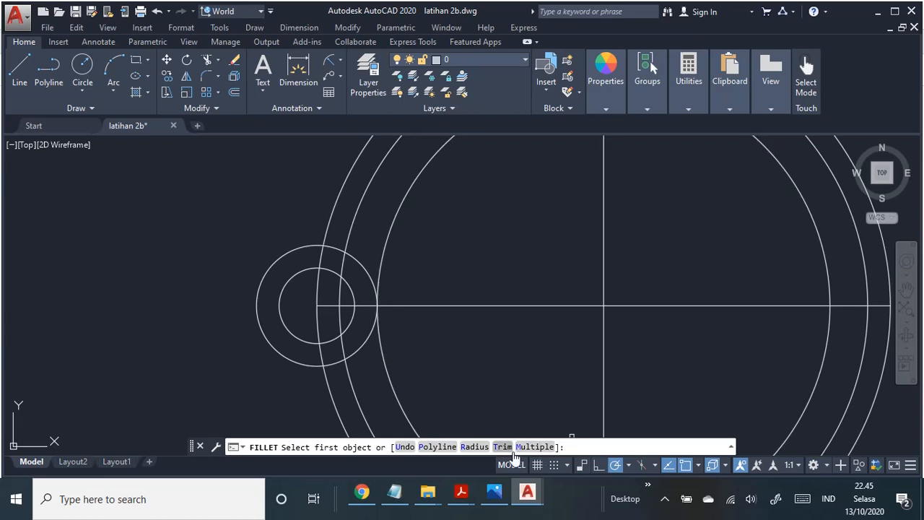
pyautogui.click(482, 447)
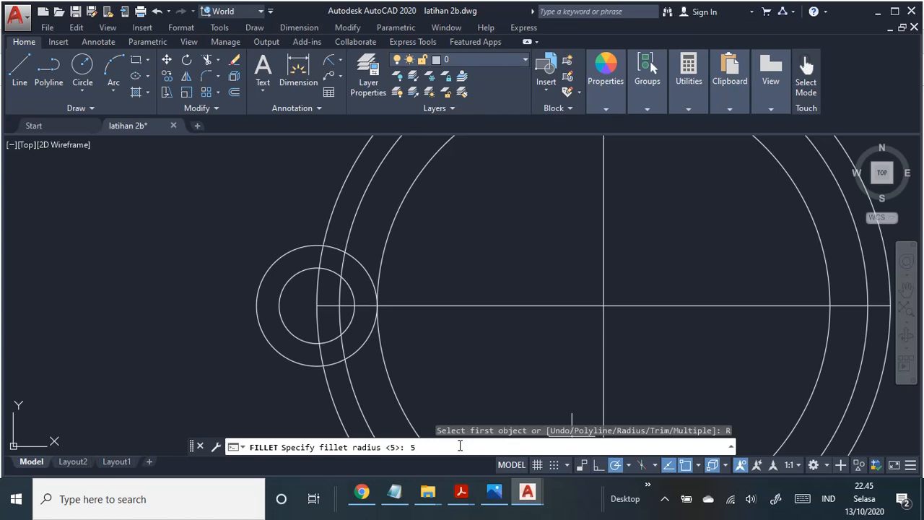
pyautogui.press('Return')
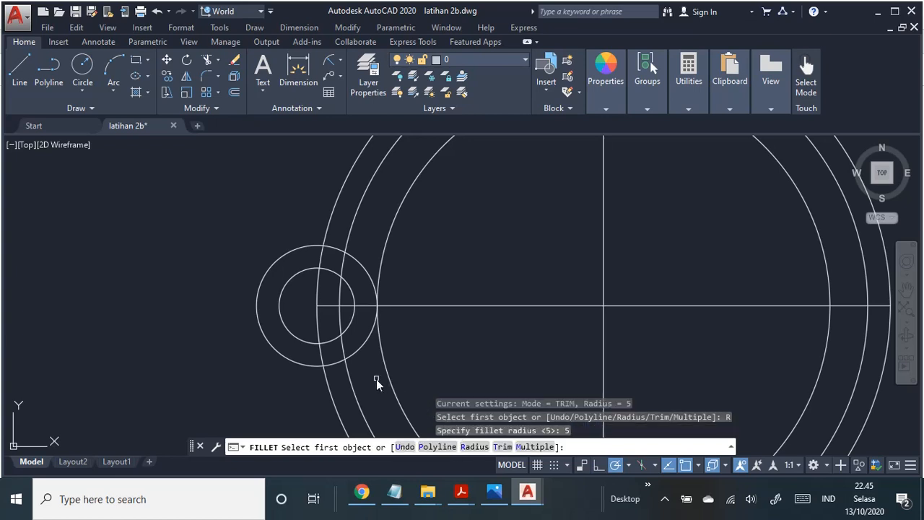
pyautogui.click(335, 365)
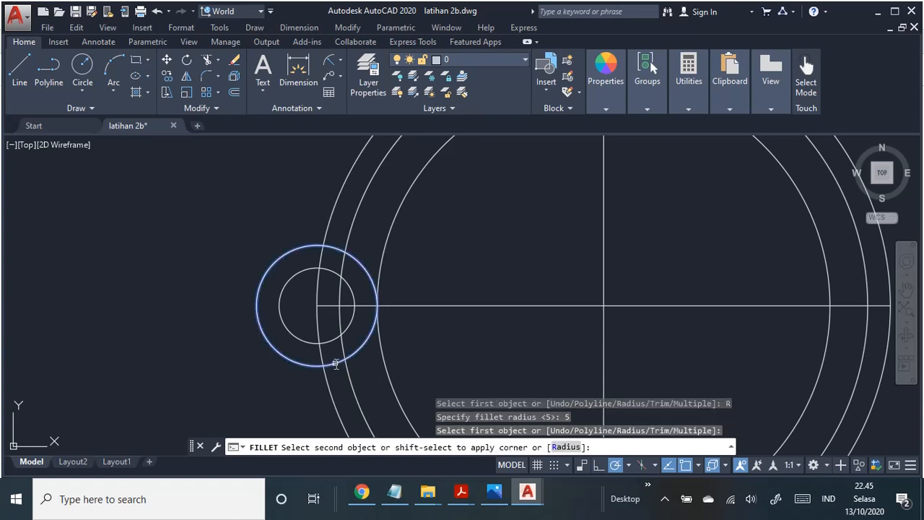
pyautogui.click(350, 387)
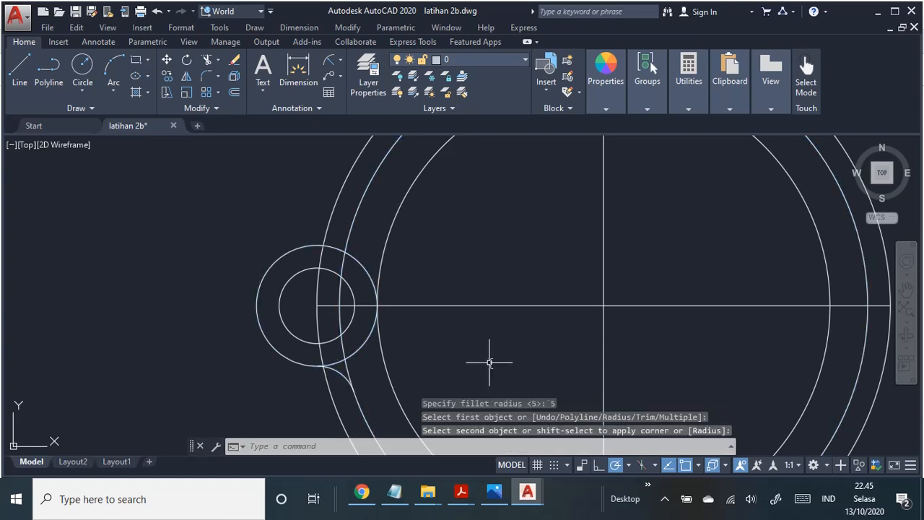
# Step: Fillet the upper side of the radius 8 circle to the radius 35 circle with the same radius of 5
pyautogui.moveTo(490, 363)
pyautogui.mouseDown(button='middle')
pyautogui.moveTo(470, 333)
pyautogui.moveTo(466, 353)
pyautogui.mouseUp(button='middle')
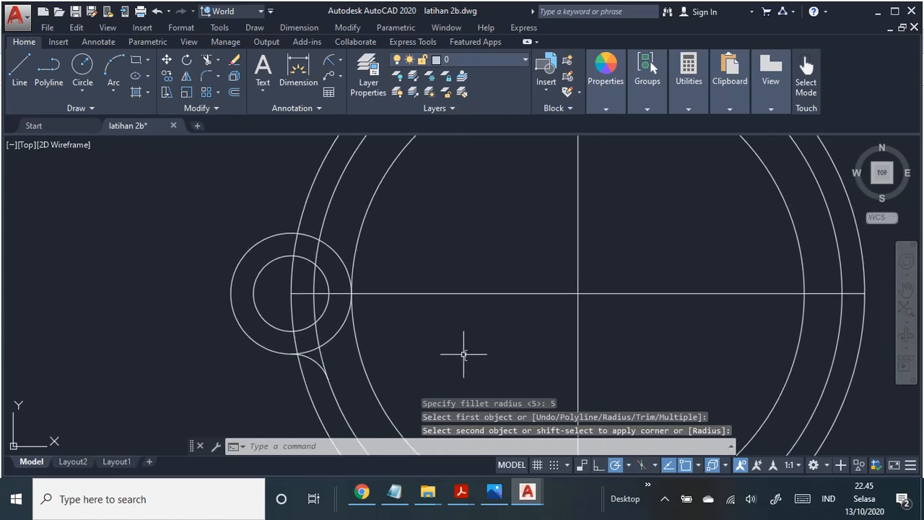
pyautogui.press('Return')
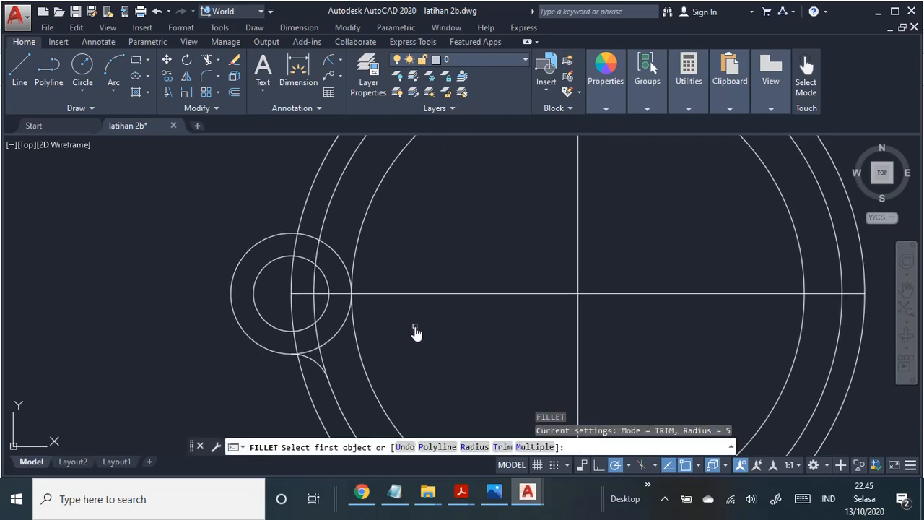
pyautogui.click(482, 447)
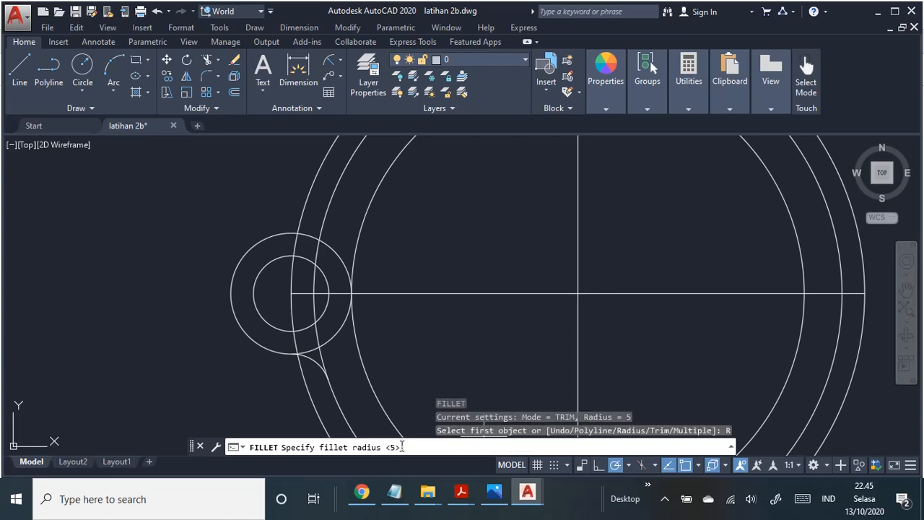
pyautogui.press('Return')
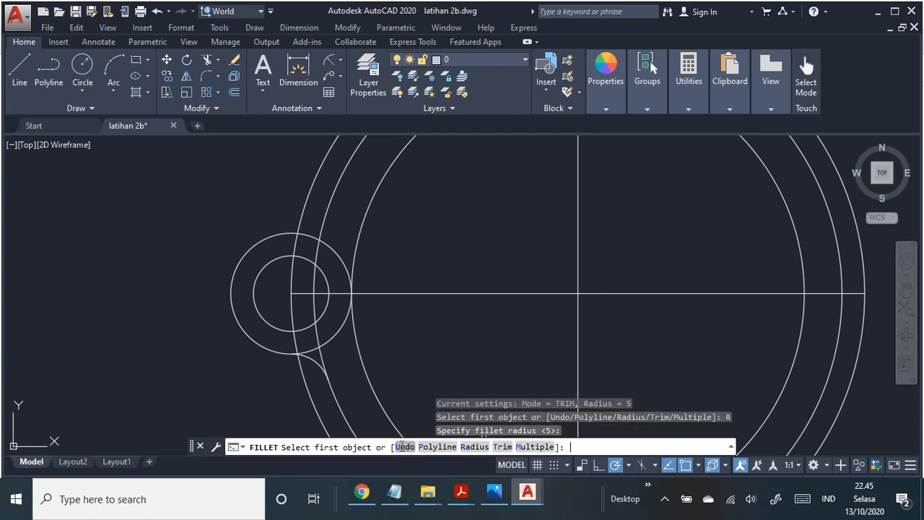
pyautogui.click(305, 236)
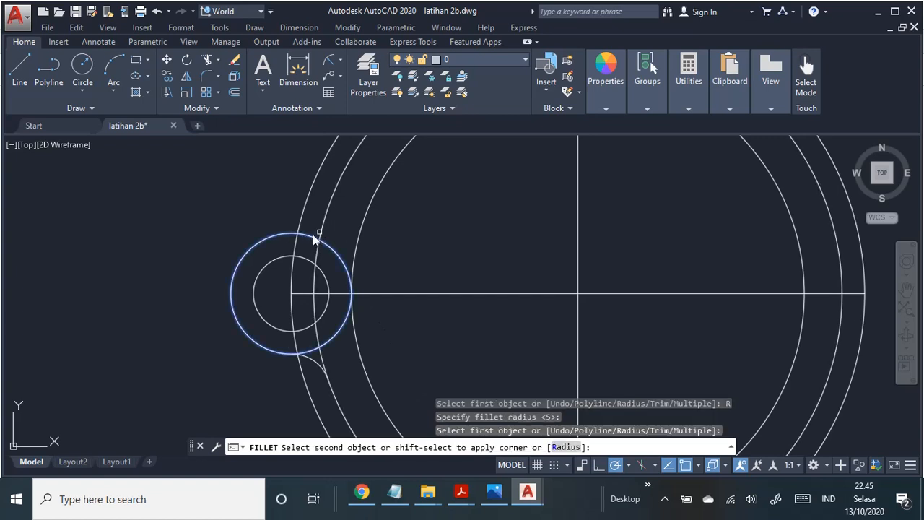
pyautogui.click(324, 232)
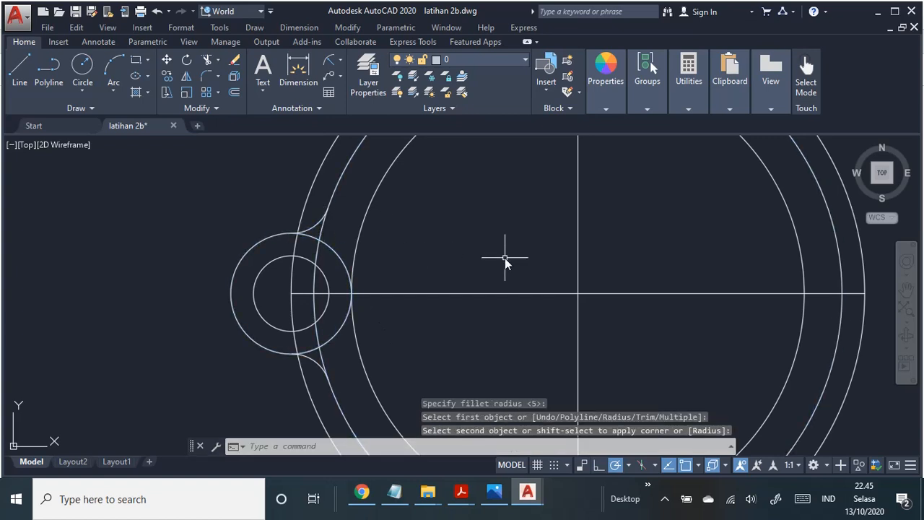
# Step: Trim the radius 8 circle, the radius 35 circle and the horizontal centre line where they run inside the left lug
pyautogui.click(348, 27)
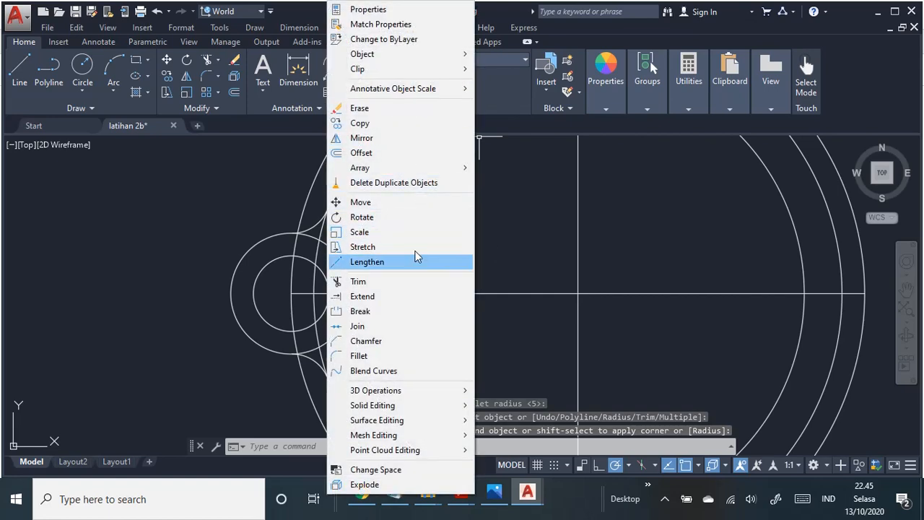
pyautogui.click(407, 281)
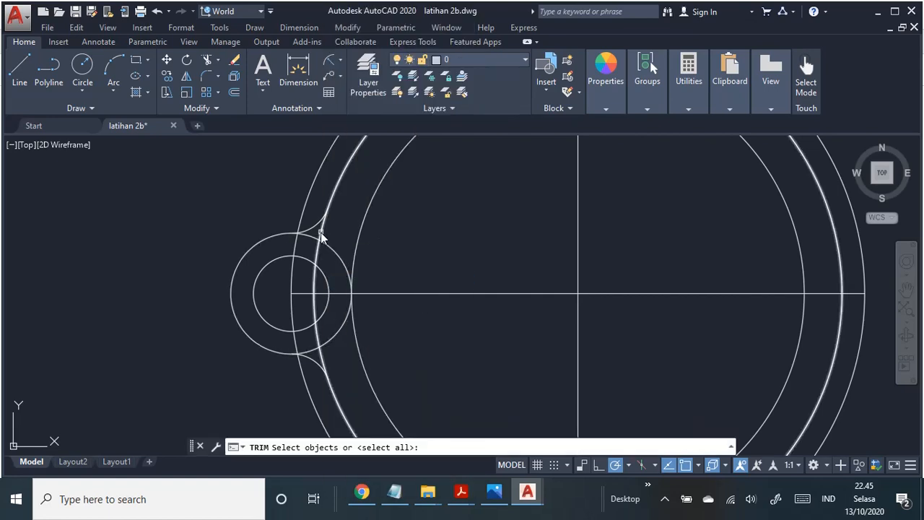
pyautogui.press('Return')
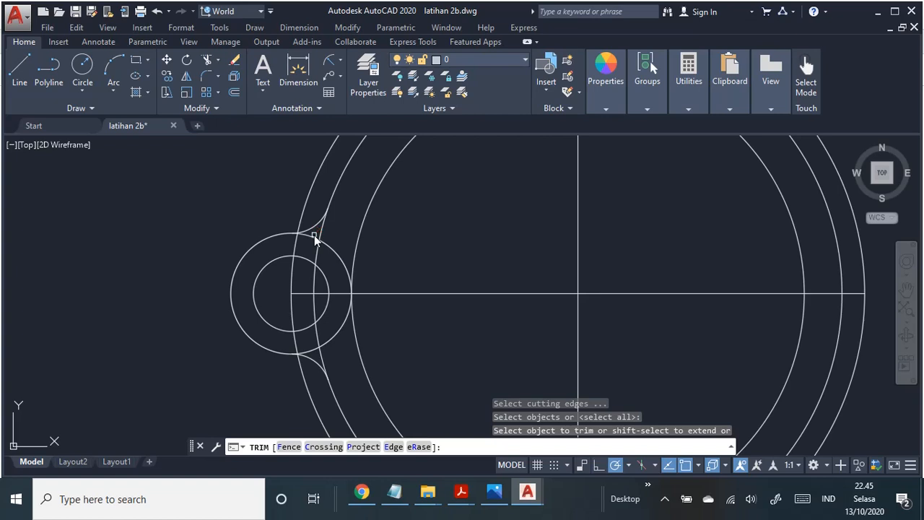
pyautogui.click(314, 236)
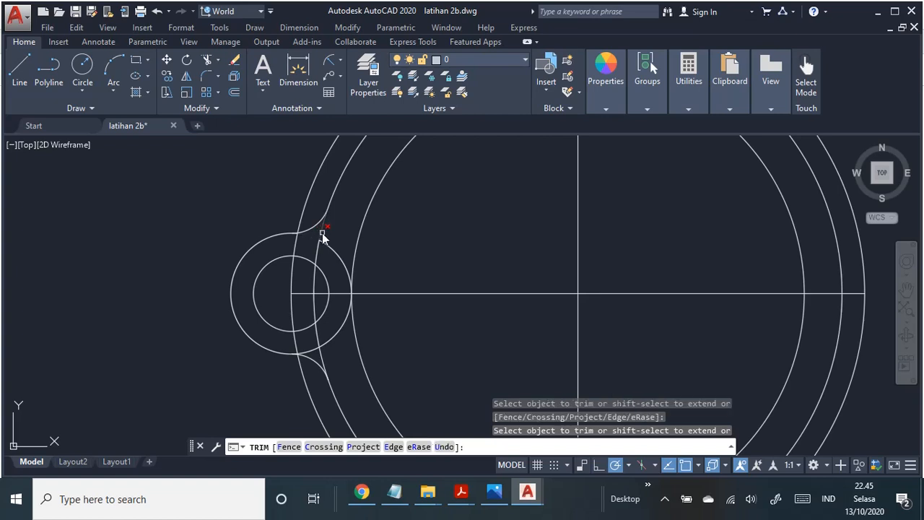
pyautogui.click(322, 236)
pyautogui.click(291, 283)
pyautogui.click(294, 297)
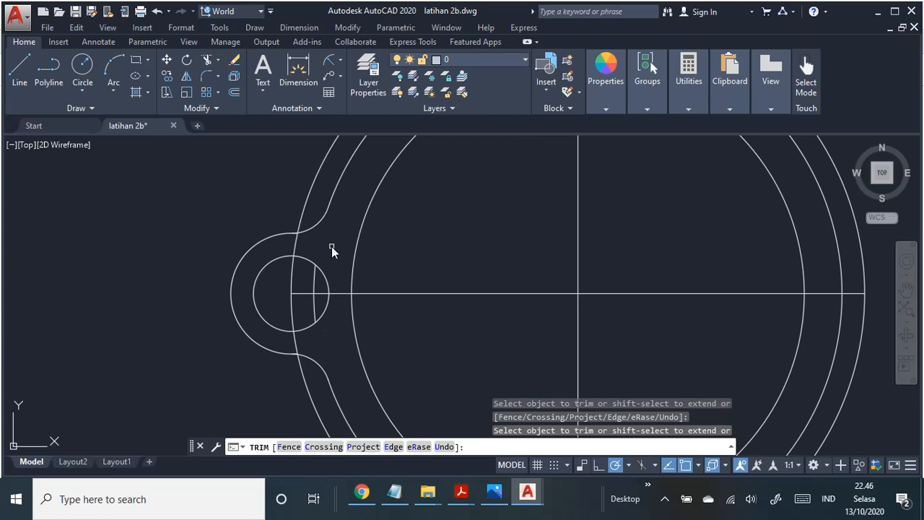
pyautogui.click(314, 280)
pyautogui.click(322, 294)
pyautogui.click(339, 295)
# Step: Trim the short stubs beside the left lug's two fillets, and erase the leftover arc fragment inside the radius 5 circle
pyautogui.scroll(5, 334, 335)
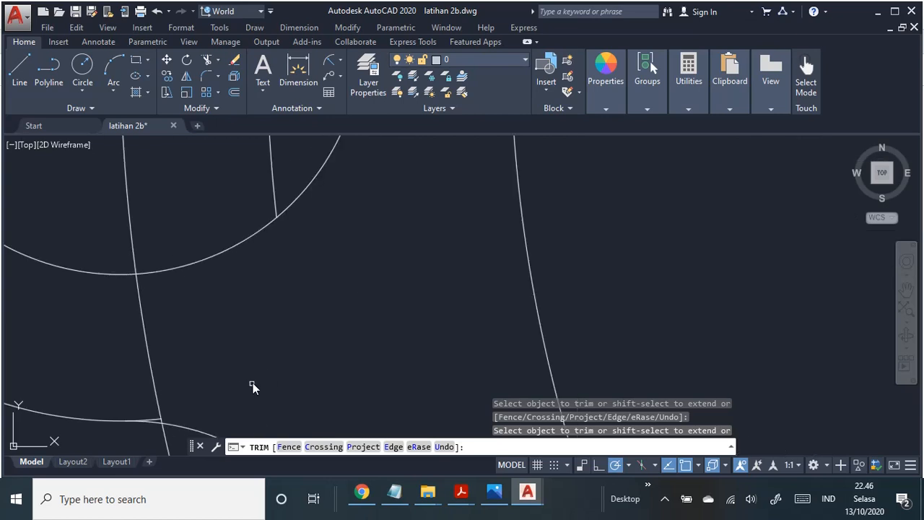
pyautogui.scroll(5, 483, 267)
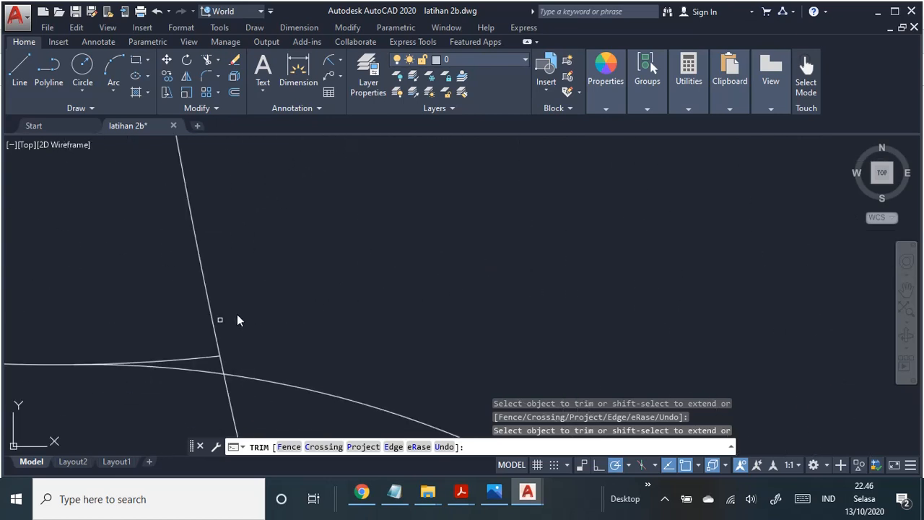
pyautogui.click(188, 358)
pyautogui.scroll(-6, 394, 257)
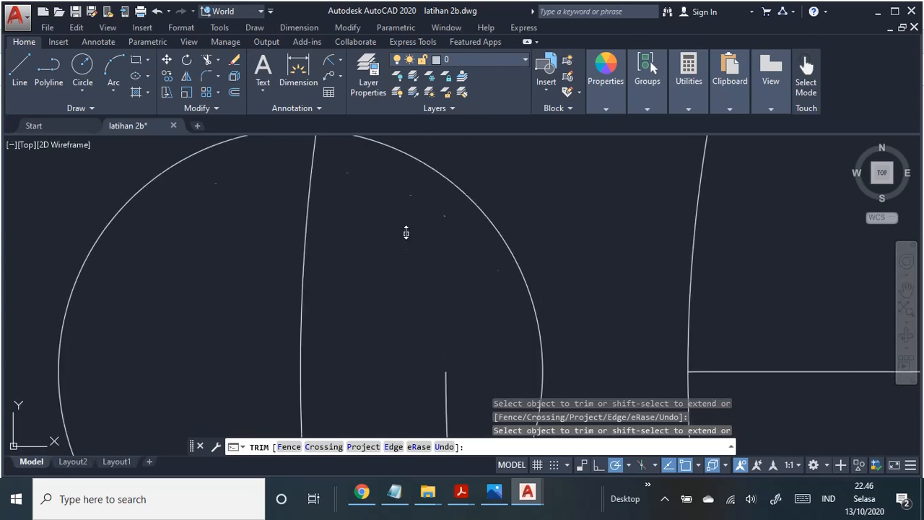
pyautogui.scroll(6, 406, 231)
pyautogui.scroll(-3, 396, 389)
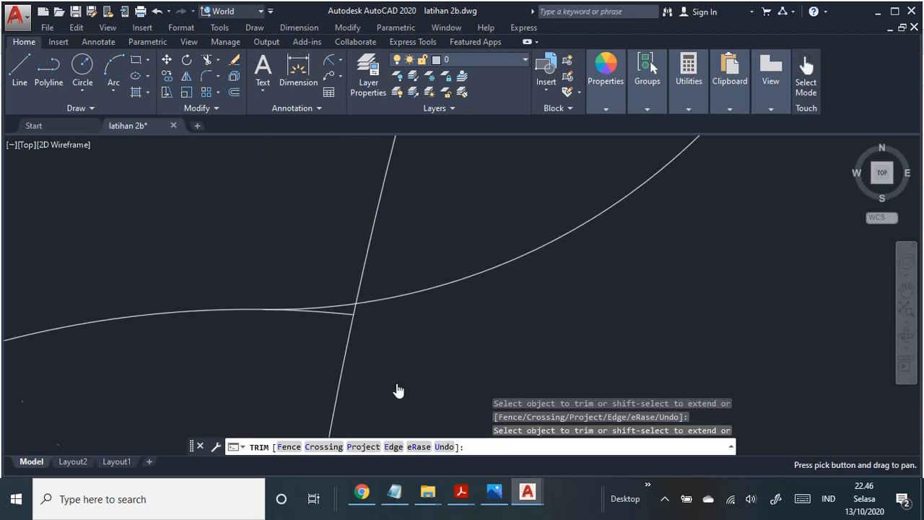
pyautogui.scroll(-1, 441, 342)
pyautogui.scroll(-3, 444, 348)
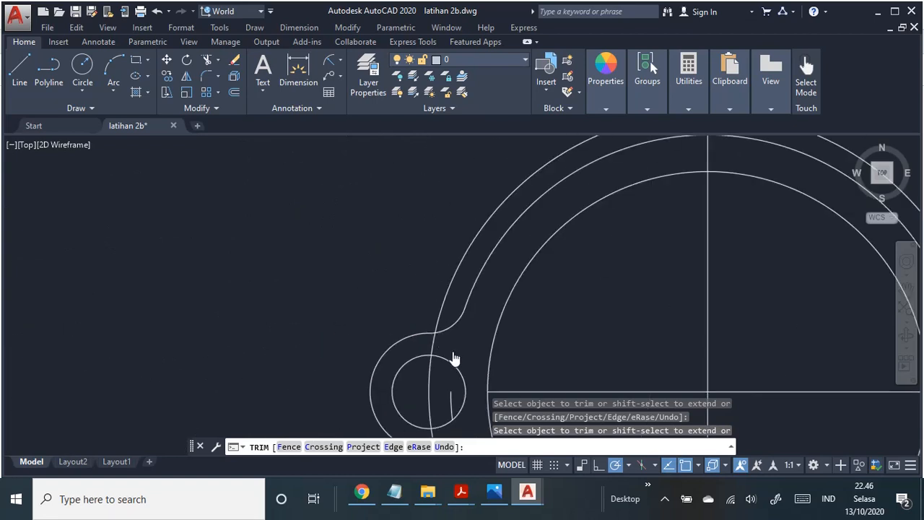
pyautogui.scroll(2, 350, 210)
pyautogui.moveTo(350, 207); pyautogui.dragTo(286, 146, button='middle')
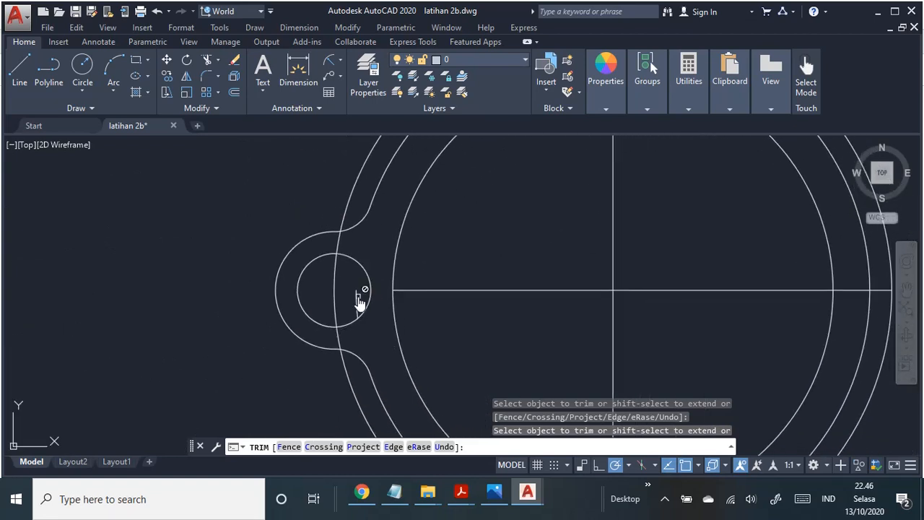
pyautogui.press('Escape')
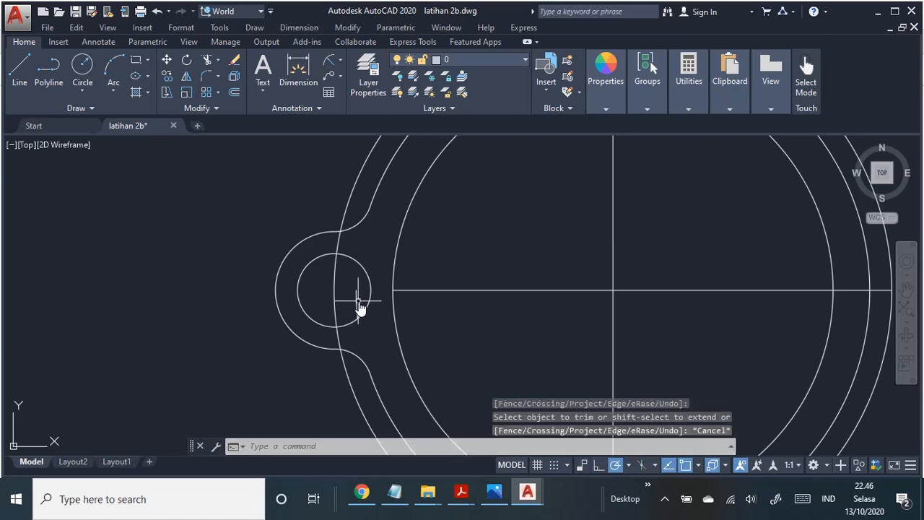
pyautogui.click(356, 304)
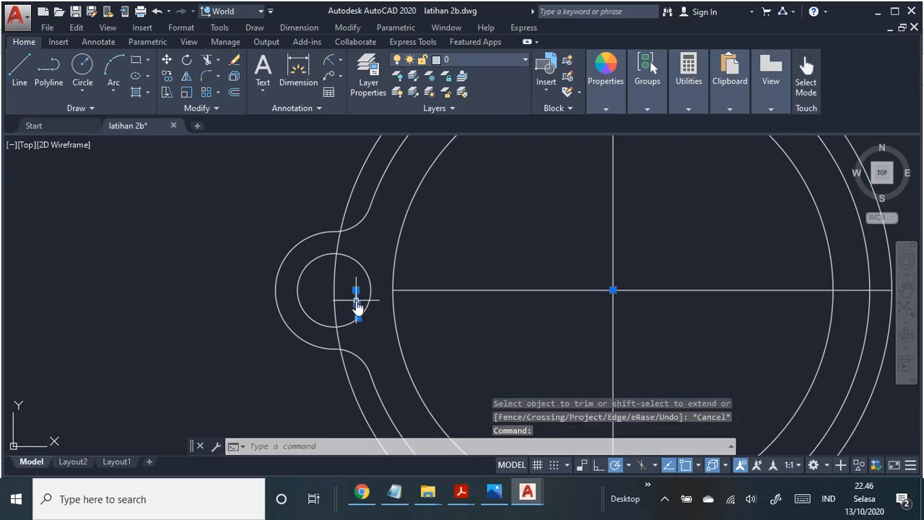
pyautogui.press('Delete')
# Step: Create a polar array of the left lug's outline, two fillets and radius 5 circle around the ring's centre
pyautogui.moveTo(433, 284); pyautogui.dragTo(377, 305, button='middle')
pyautogui.scroll(-2, 419, 289)
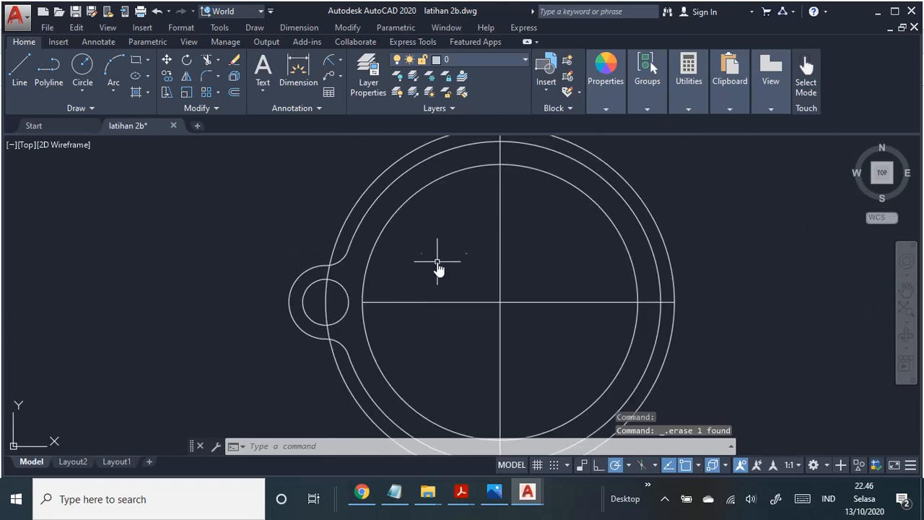
pyautogui.moveTo(438, 269); pyautogui.dragTo(447, 281, button='middle')
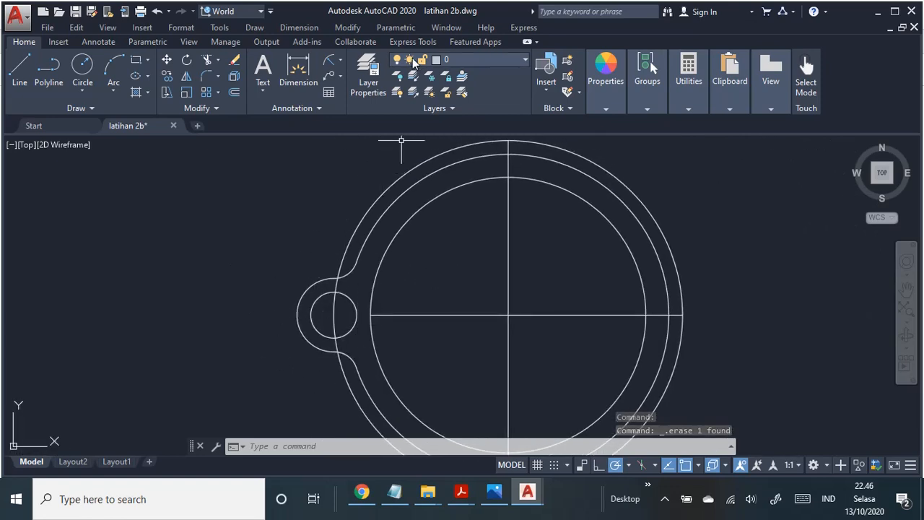
pyautogui.click(350, 28)
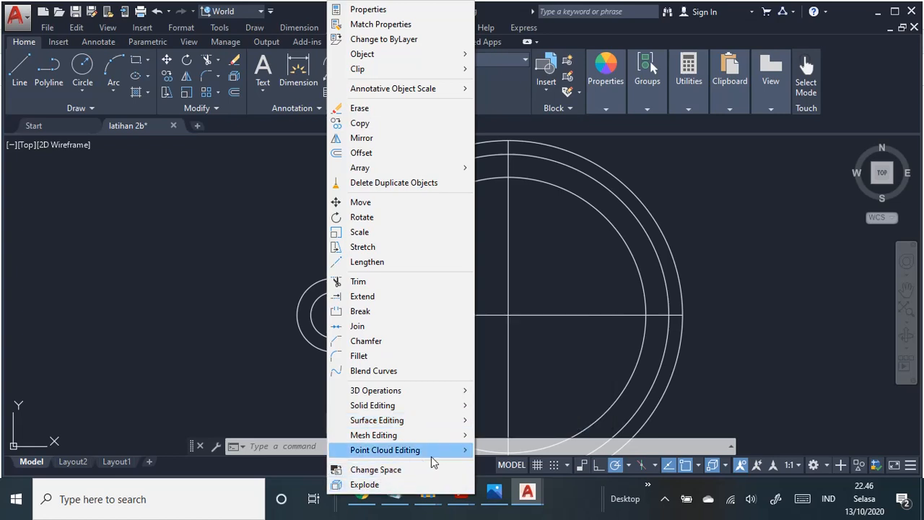
pyautogui.press('Escape')
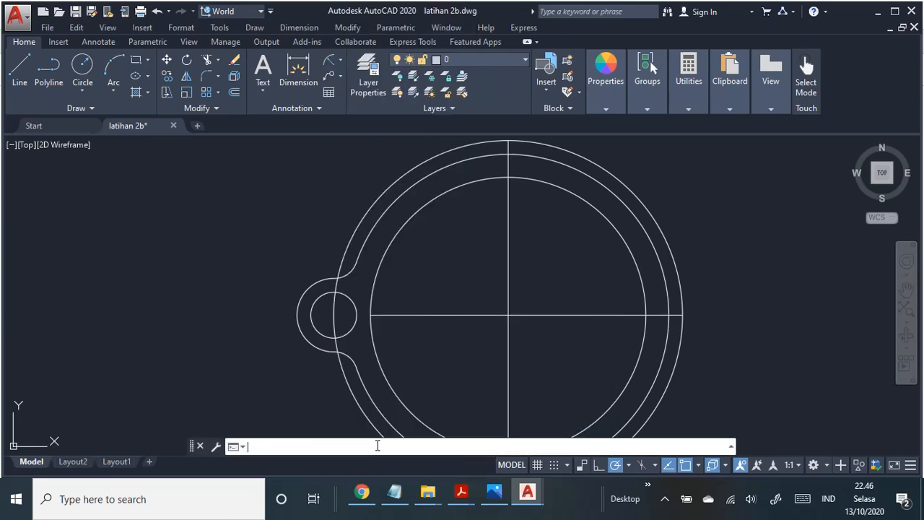
pyautogui.write('a')
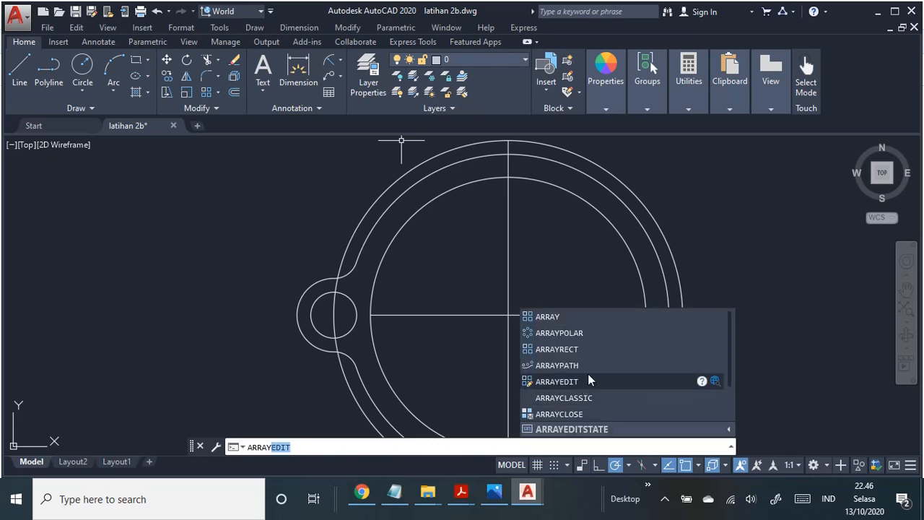
pyautogui.click(584, 332)
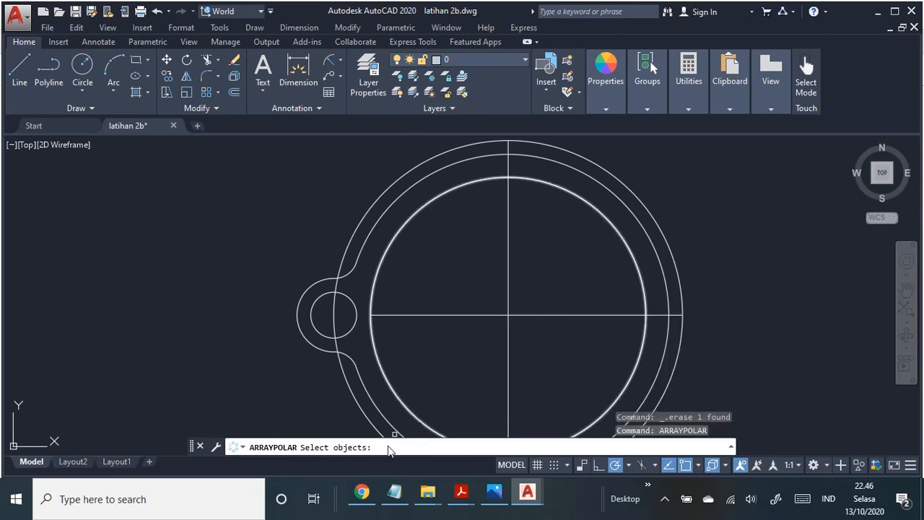
pyautogui.click(276, 251)
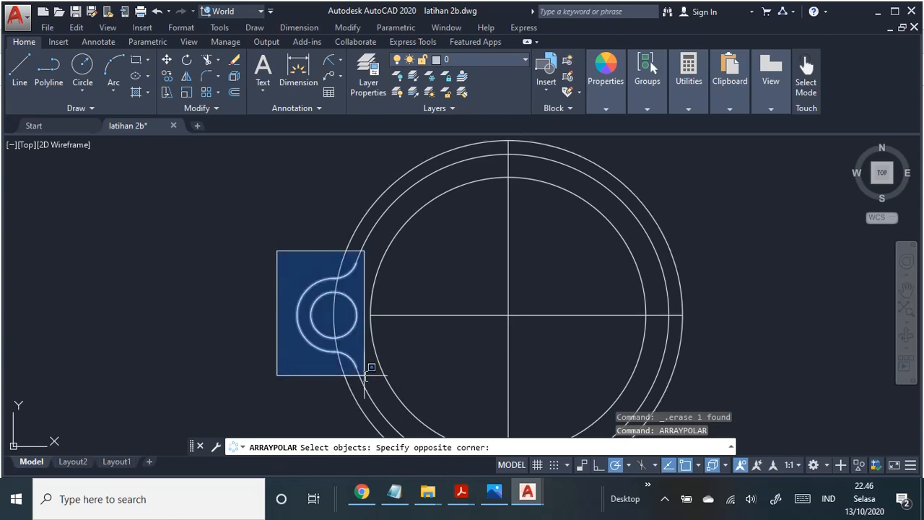
pyautogui.press('Escape')
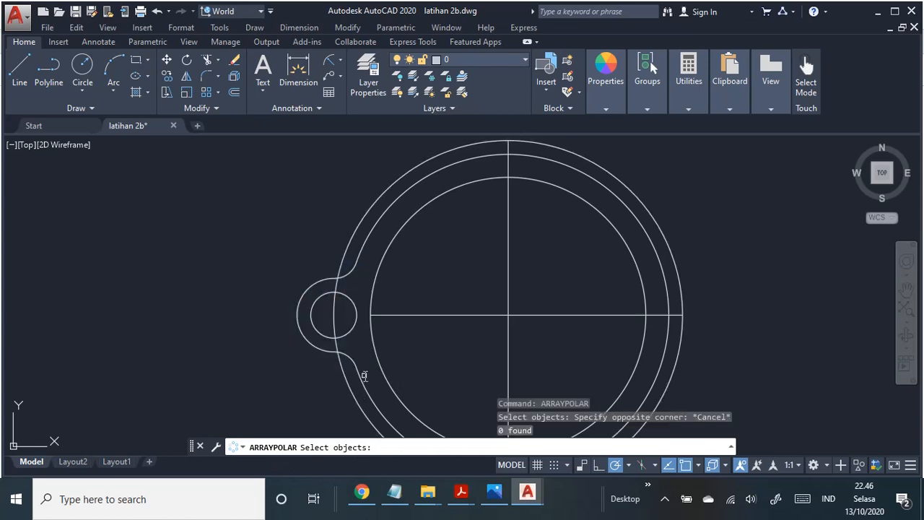
pyautogui.click(285, 261)
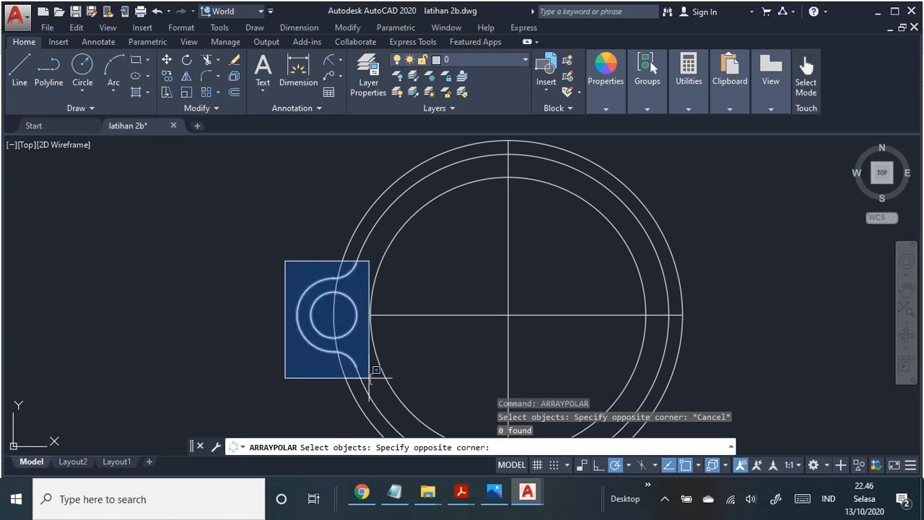
pyautogui.click(370, 376)
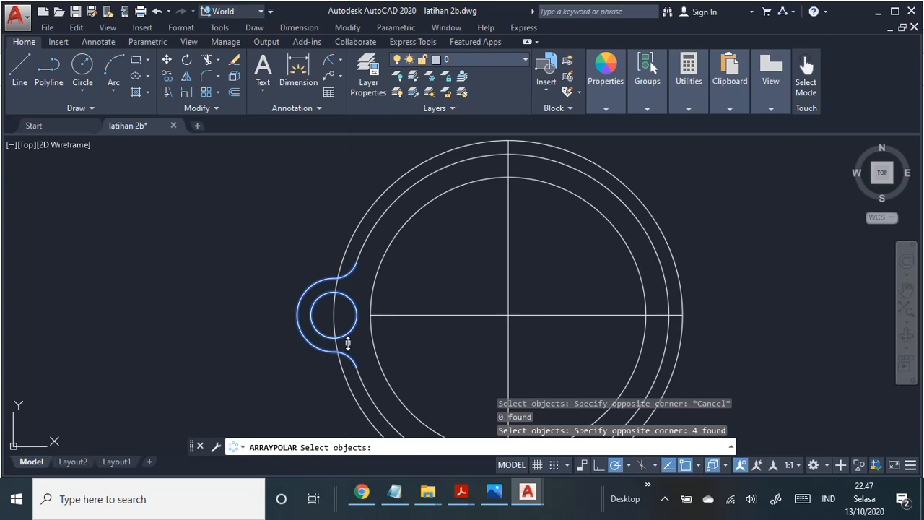
pyautogui.press('Return')
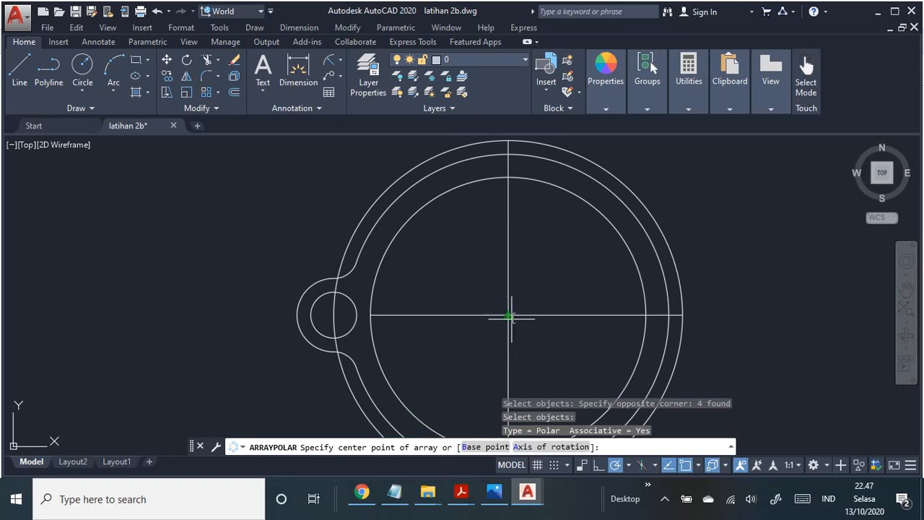
pyautogui.click(508, 314)
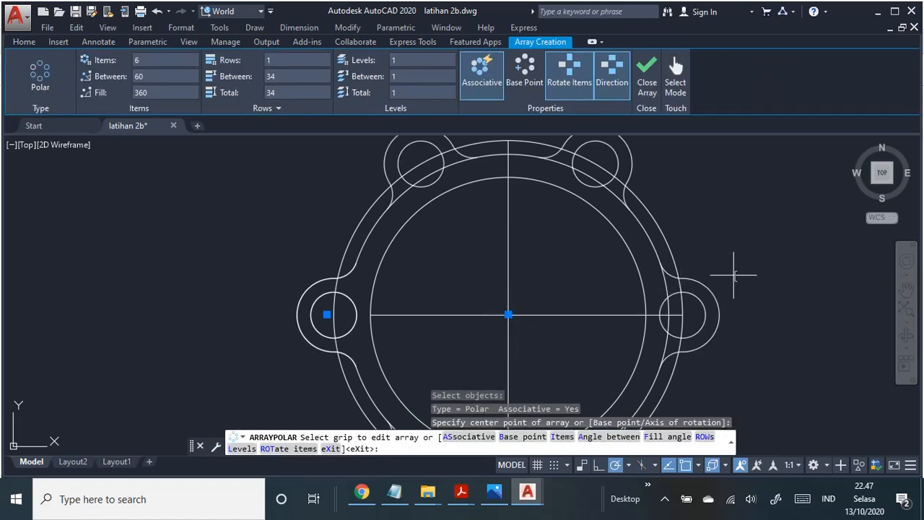
# Step: Consult the PDF job sheet for the lug layout, and set the polar array to 4 items
pyautogui.scroll(-2, 672, 275)
pyautogui.scroll(-2, 683, 262)
pyautogui.moveTo(683, 261); pyautogui.dragTo(609, 270, button='middle')
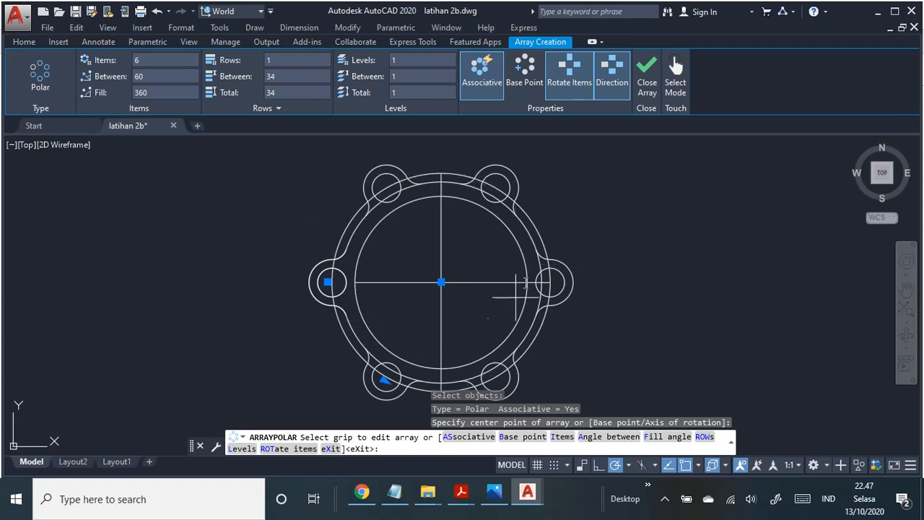
pyautogui.hotkey('alt', 'Tab')
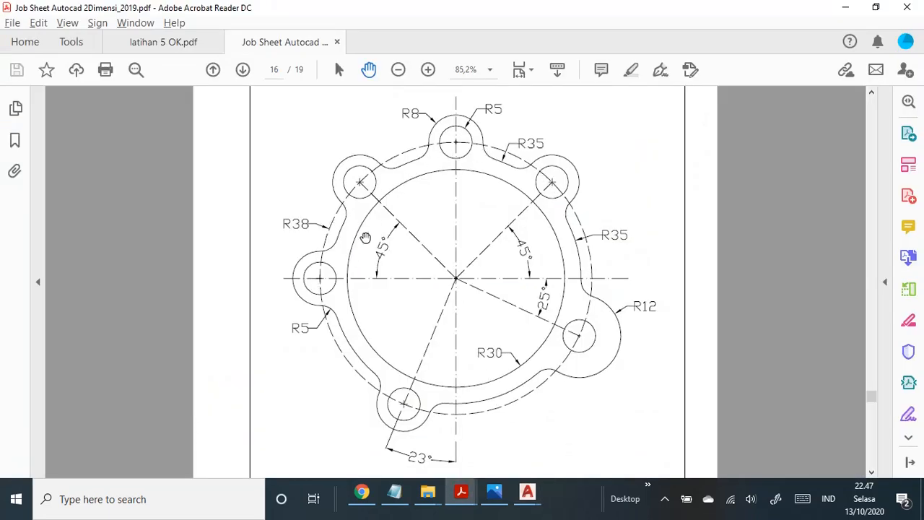
pyautogui.hotkey('alt', 'Tab')
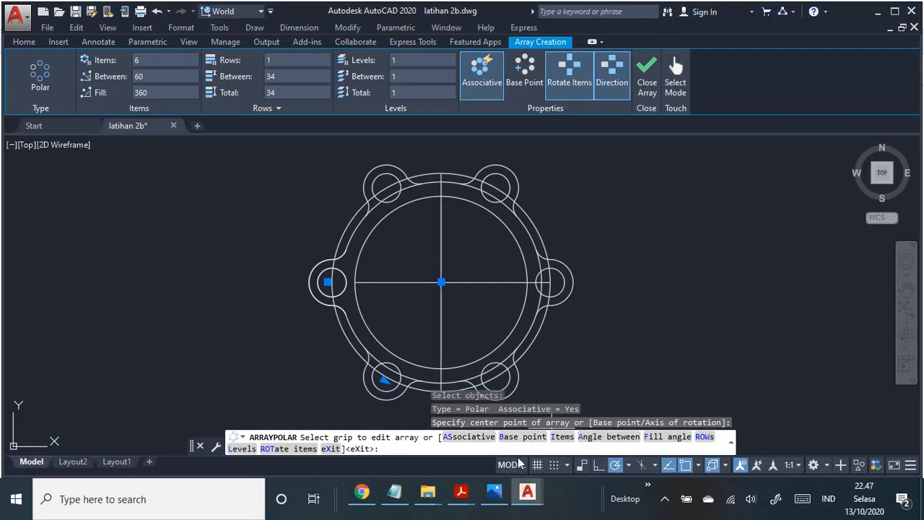
pyautogui.click(562, 437)
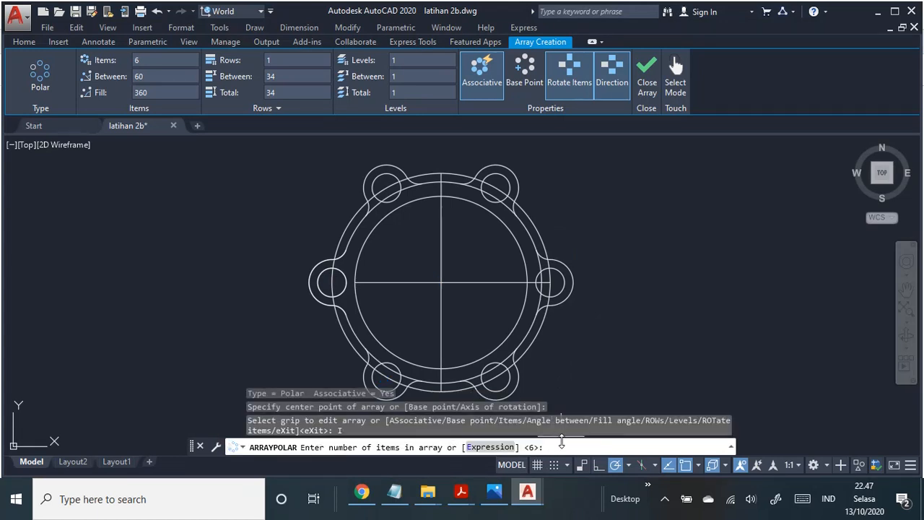
pyautogui.write('4')
pyautogui.press('Return')
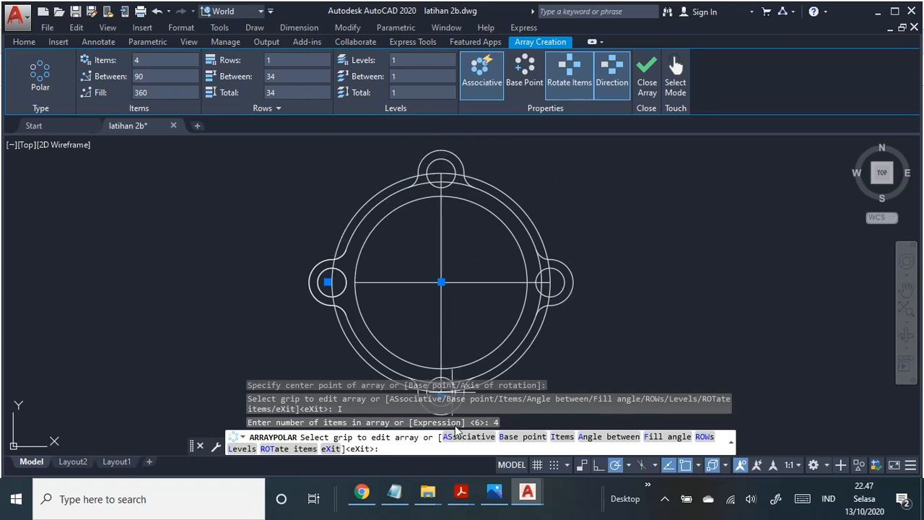
# Step: Set the angle between the array items to 45 degrees and finish the polar array
pyautogui.click(619, 438)
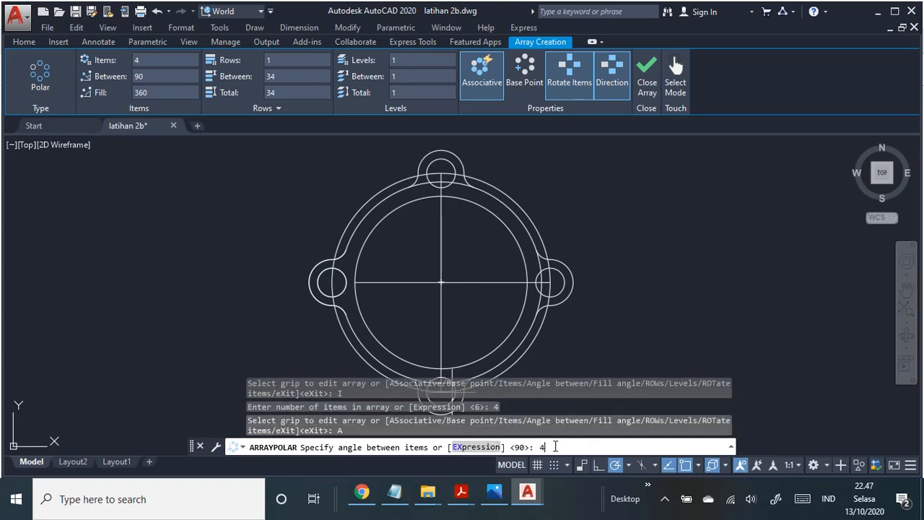
pyautogui.press('Return')
pyautogui.moveTo(645, 330); pyautogui.dragTo(639, 287, button='middle')
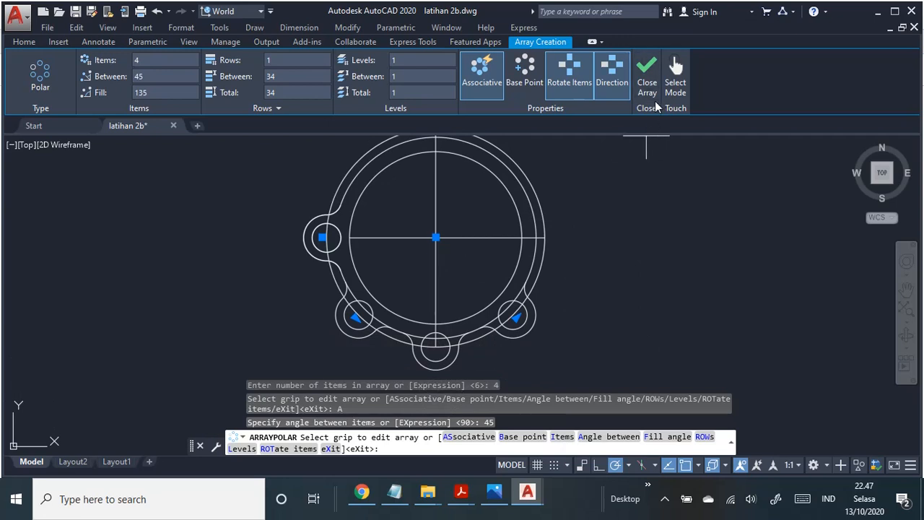
pyautogui.moveTo(627, 229)
pyautogui.mouseDown(button='middle')
pyautogui.moveTo(629, 248)
pyautogui.moveTo(608, 254)
pyautogui.mouseUp(button='middle')
pyautogui.click(647, 76)
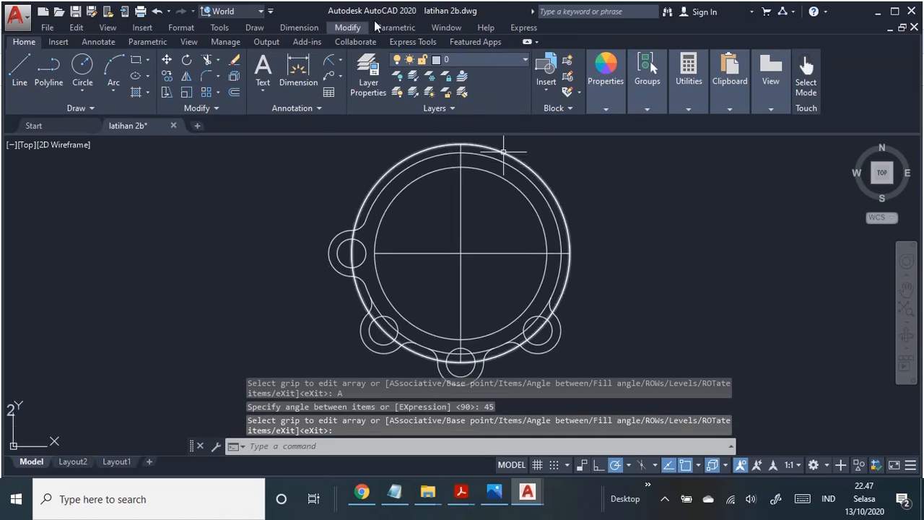
pyautogui.click(349, 28)
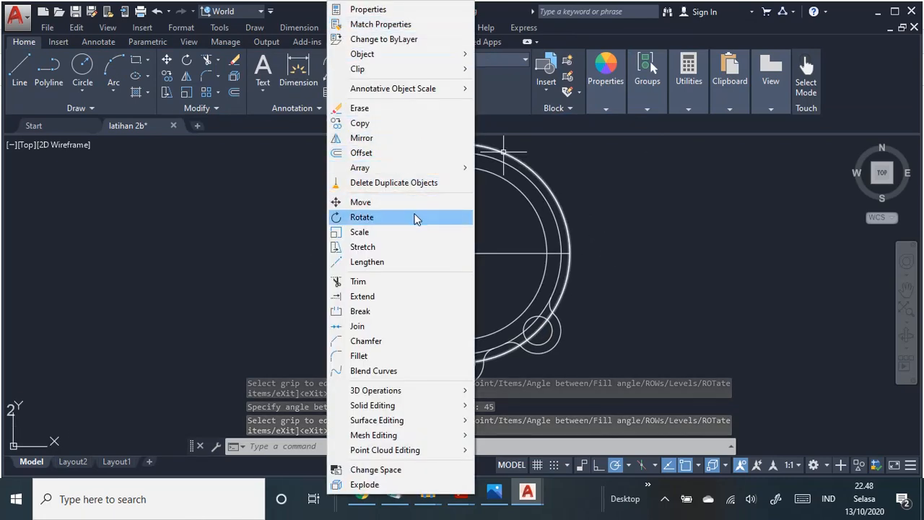
pyautogui.click(417, 217)
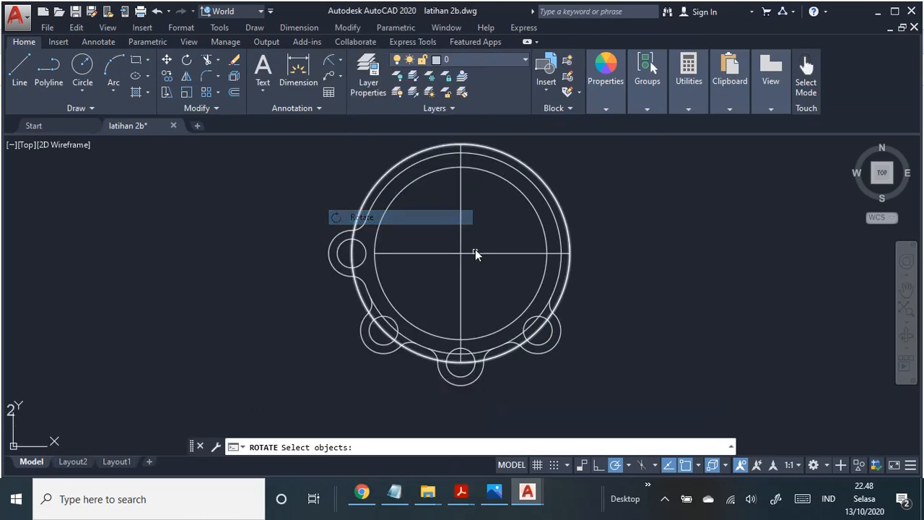
pyautogui.click(335, 240)
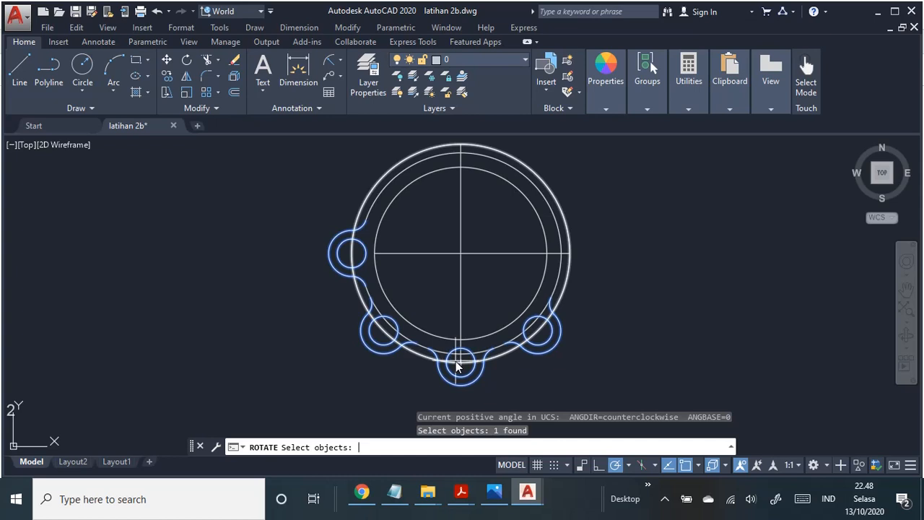
pyautogui.press('Return')
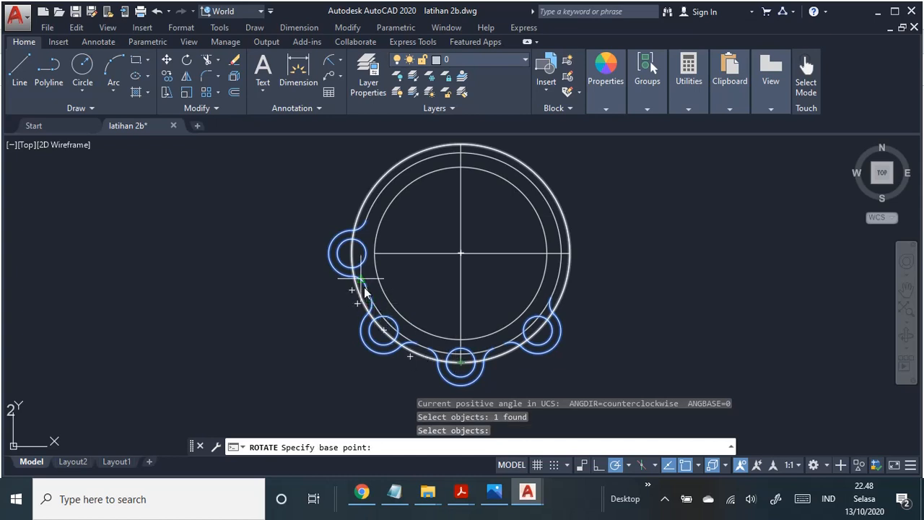
pyautogui.click(352, 252)
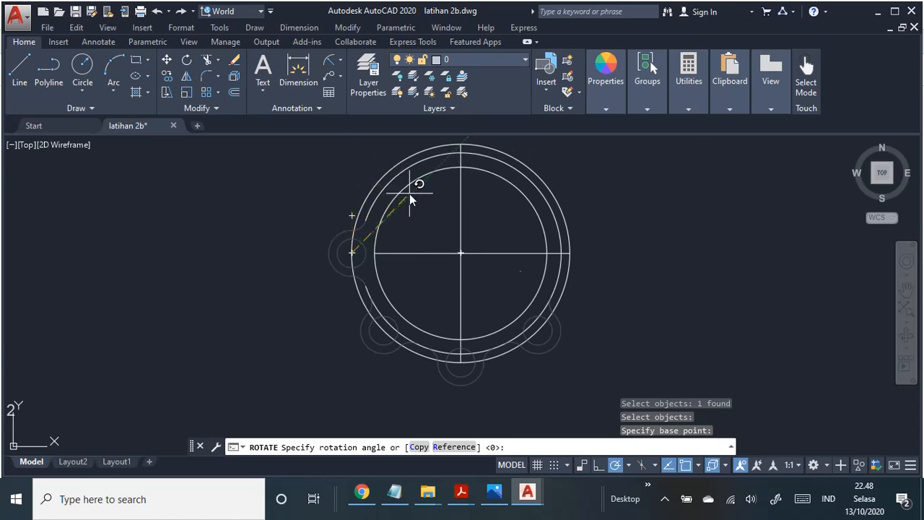
pyautogui.press('Escape')
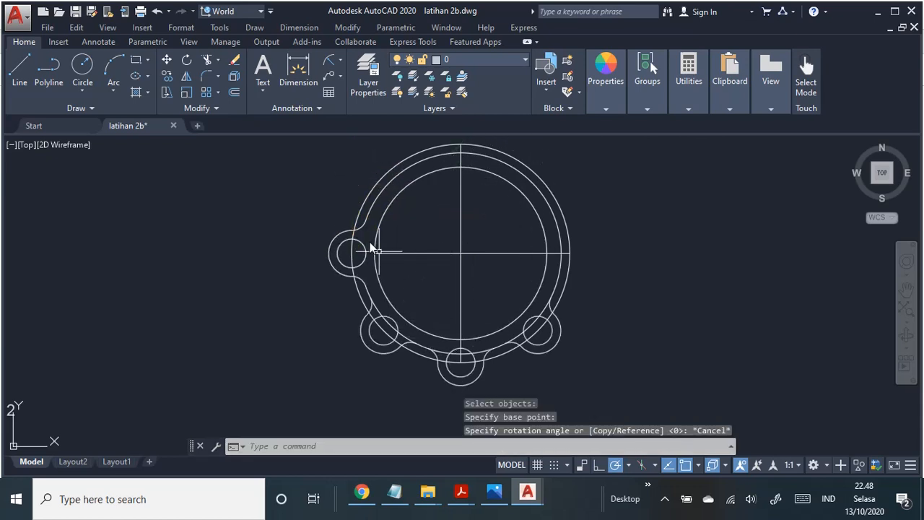
# Step: Rotate the lug array about the ring's centre onto the upper half, taking the angle from the lower-left lug's circle centre
pyautogui.moveTo(370, 170); pyautogui.dragTo(302, 182, button='middle')
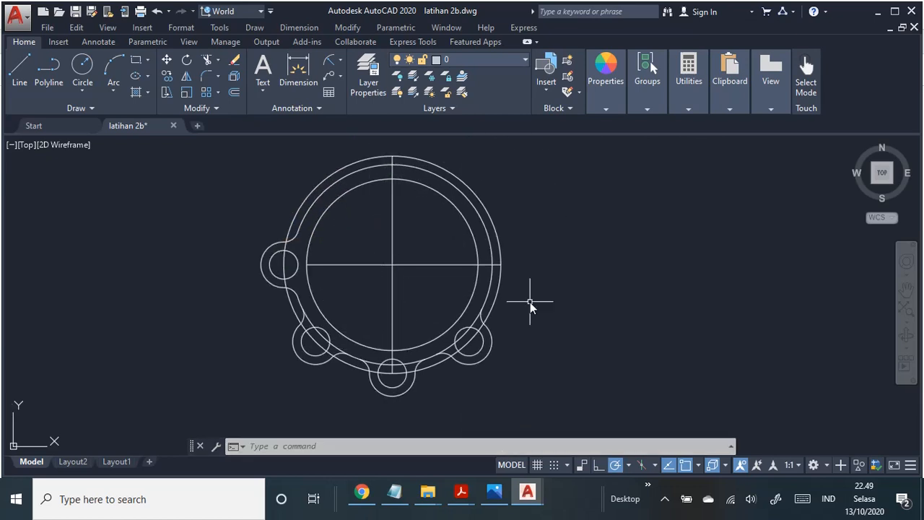
pyautogui.click(348, 28)
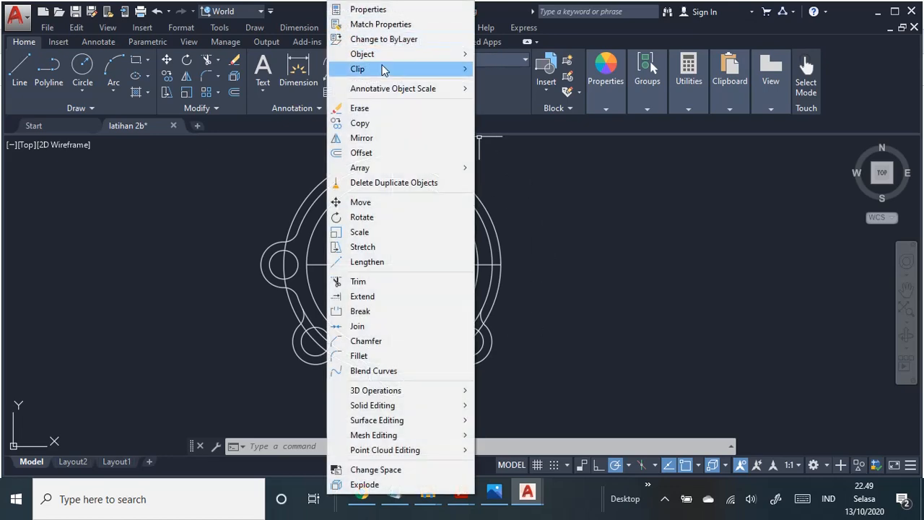
pyautogui.click(397, 217)
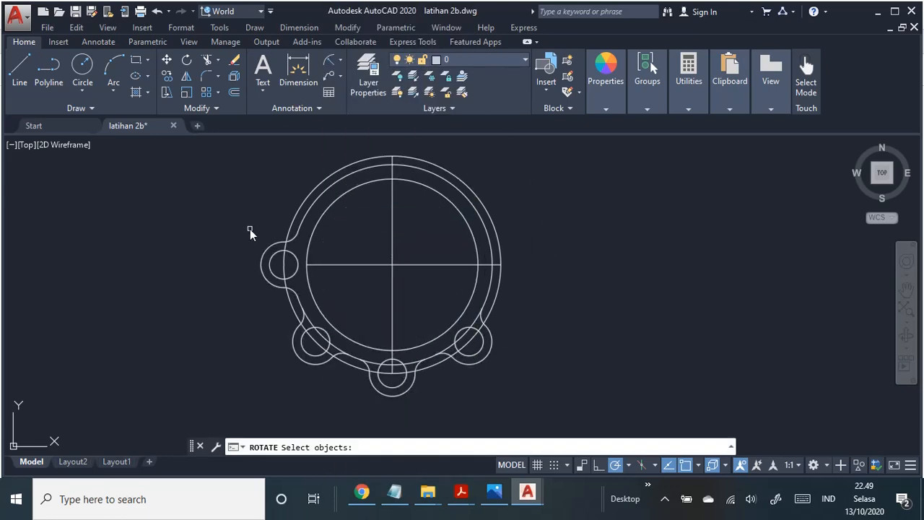
pyautogui.click(280, 246)
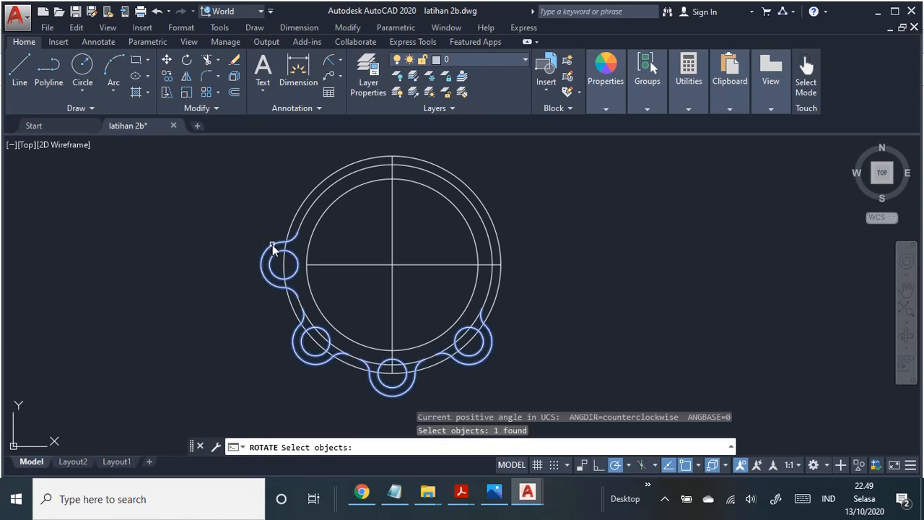
pyautogui.press('Return')
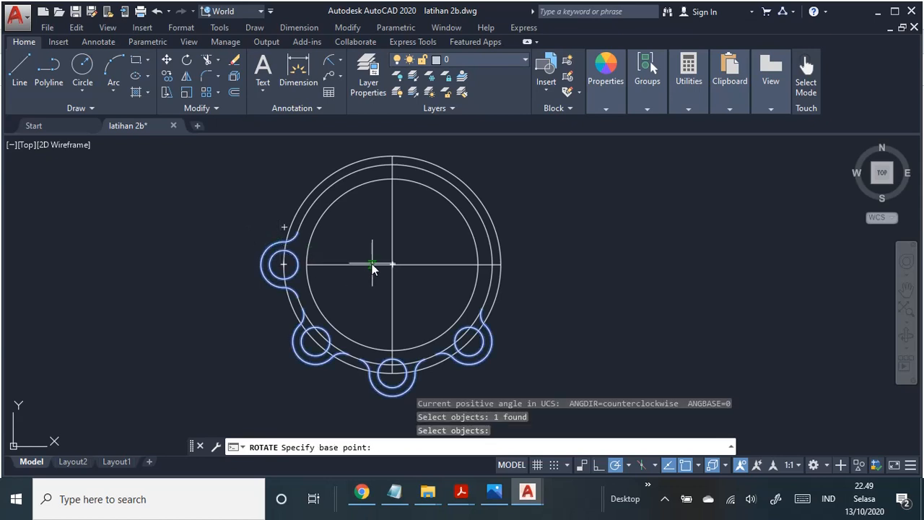
pyautogui.click(393, 265)
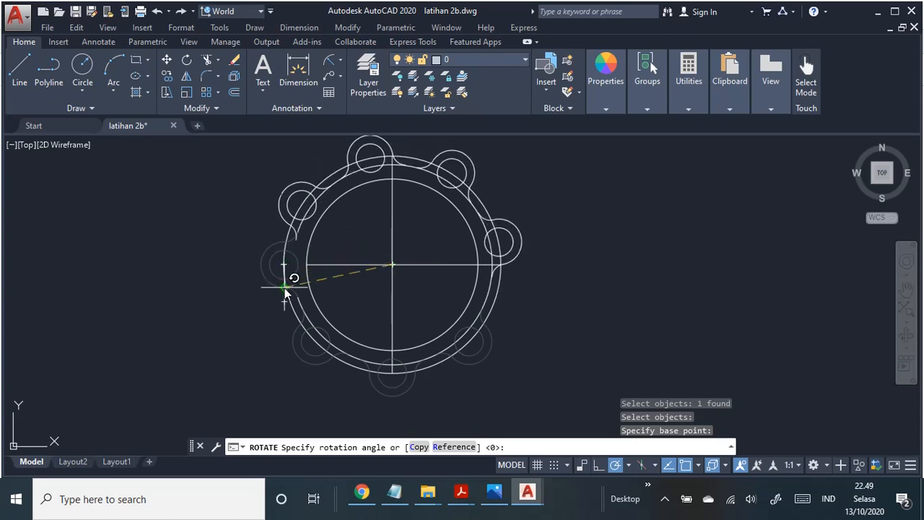
pyautogui.click(315, 341)
# Step: Consult the PDF job sheet for the positions of the two remaining lower lugs, and return to the drawing
pyautogui.moveTo(635, 274); pyautogui.dragTo(649, 278, button='middle')
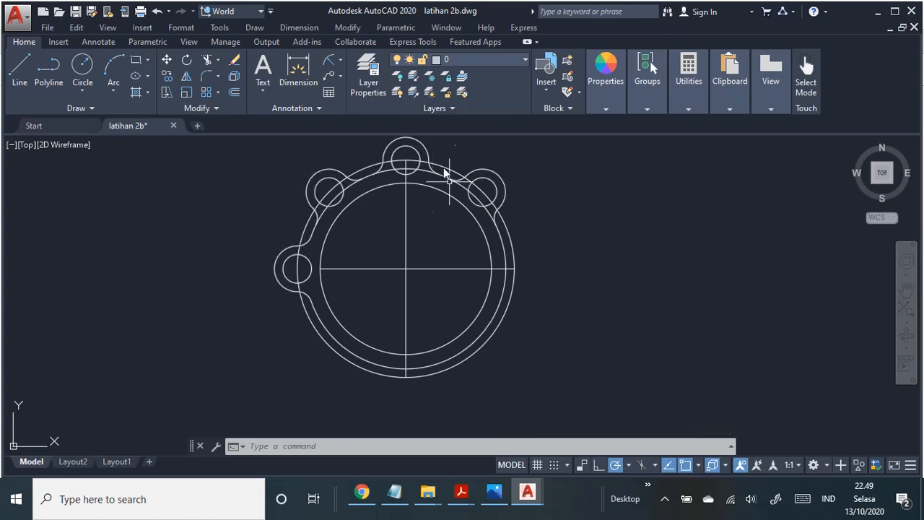
pyautogui.hotkey('alt', 'Tab')
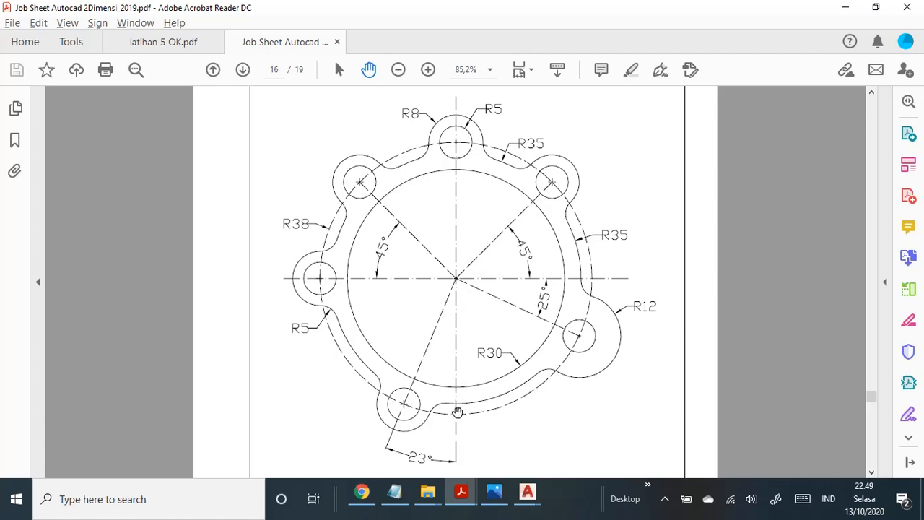
pyautogui.hotkey('alt', 'Tab')
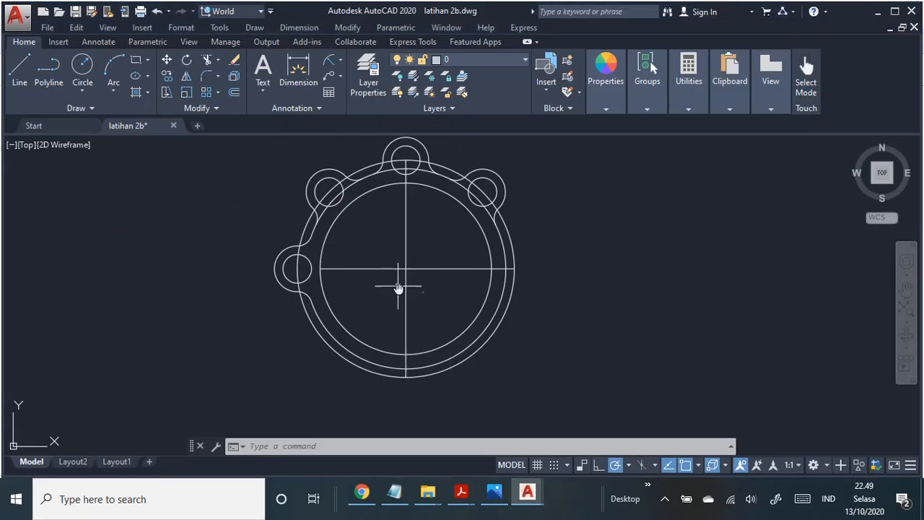
# Step: Rotate the vertical centre line 23 degrees about the ring's centre
pyautogui.click(20, 72)
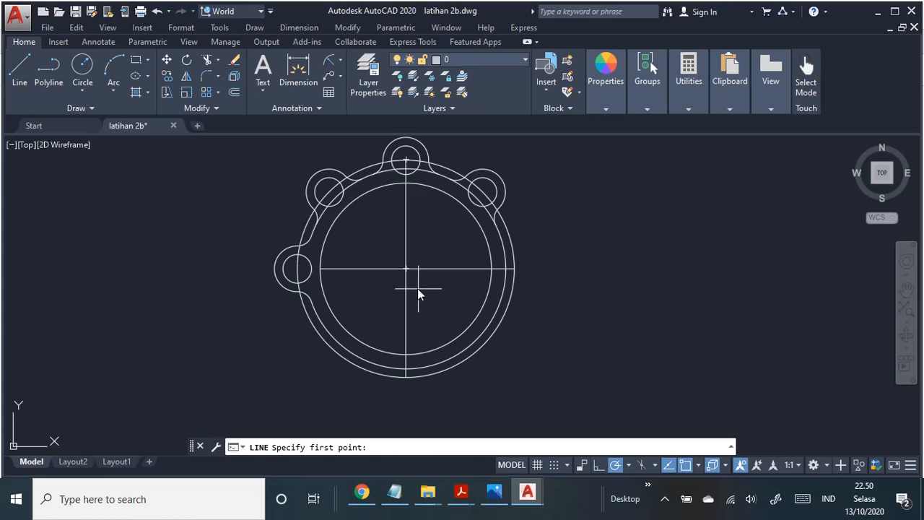
pyautogui.press('Escape')
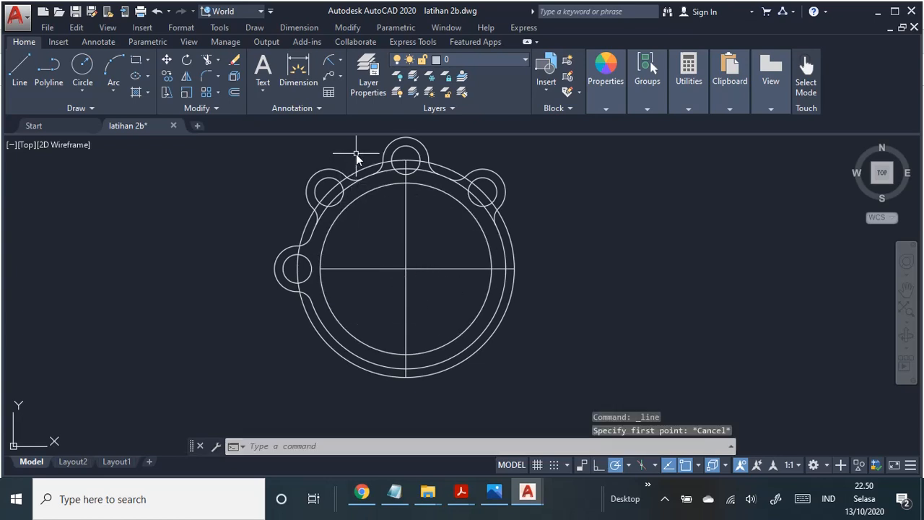
pyautogui.click(348, 28)
pyautogui.click(358, 24)
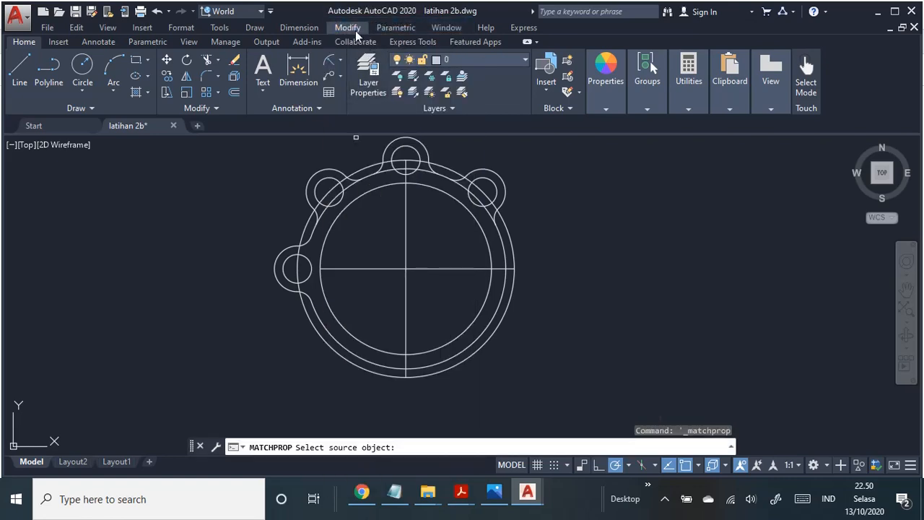
pyautogui.click(355, 29)
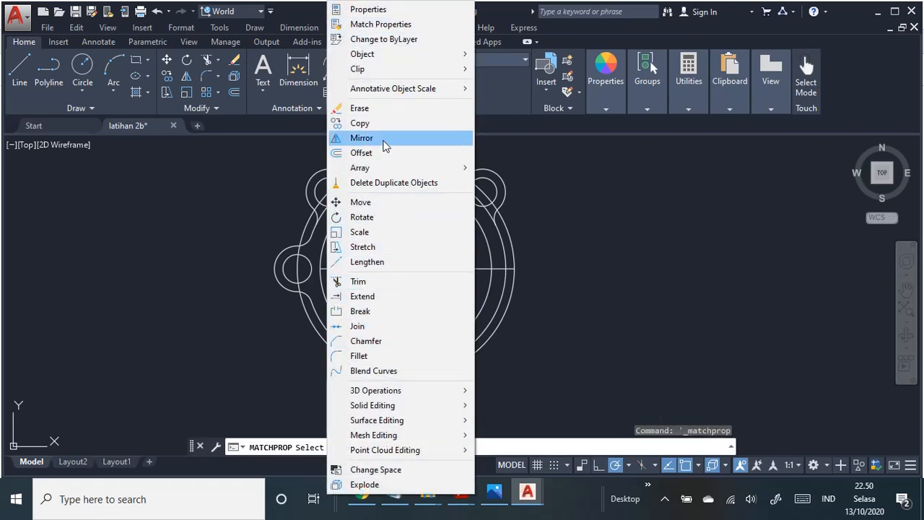
pyautogui.click(385, 219)
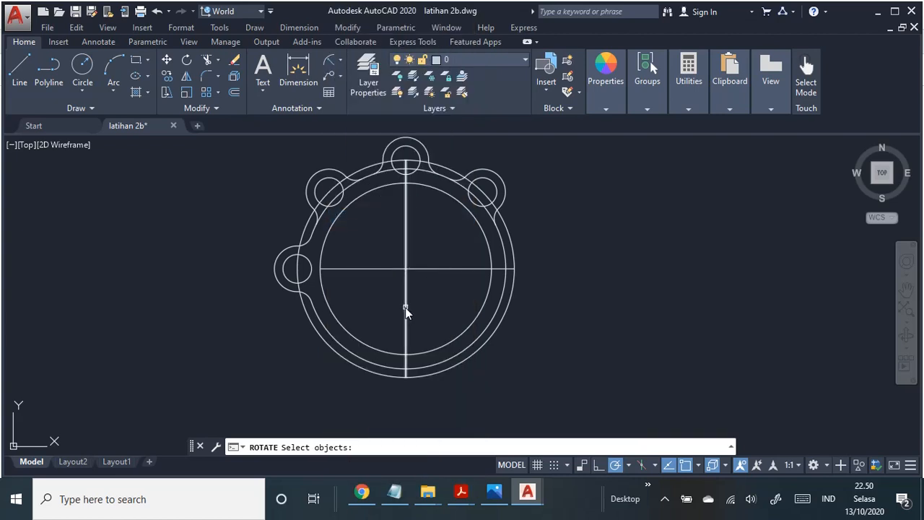
pyautogui.click(405, 308)
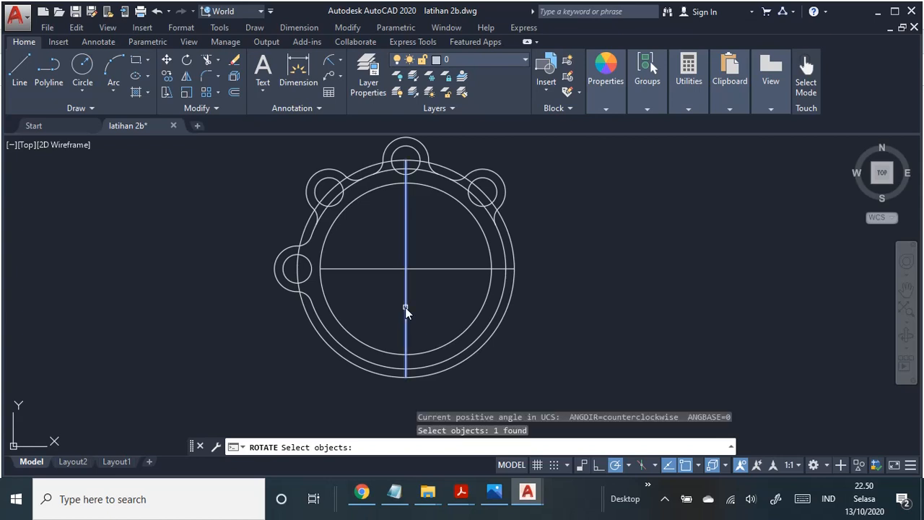
pyautogui.press('Return')
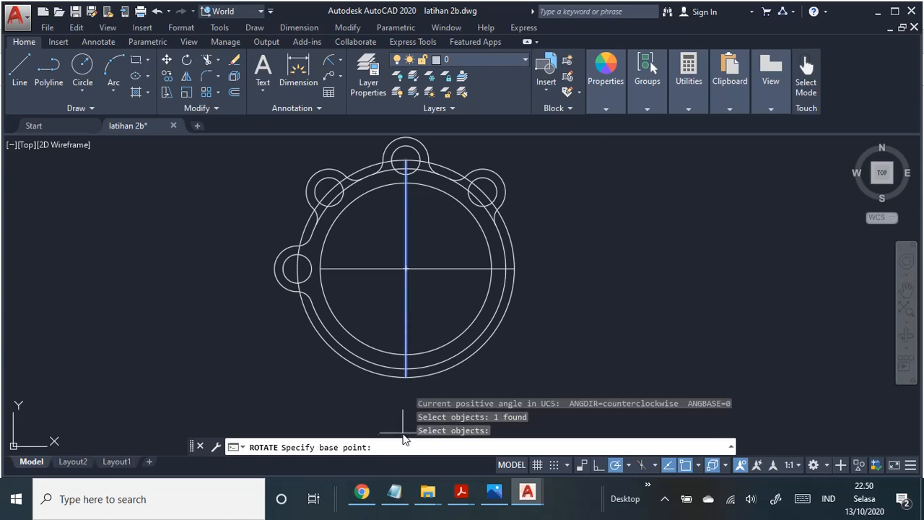
pyautogui.click(407, 268)
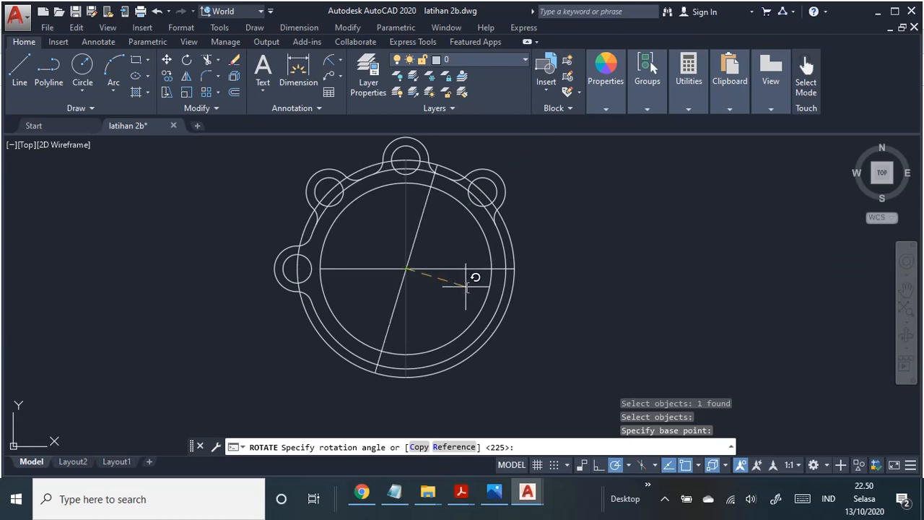
pyautogui.press('Return')
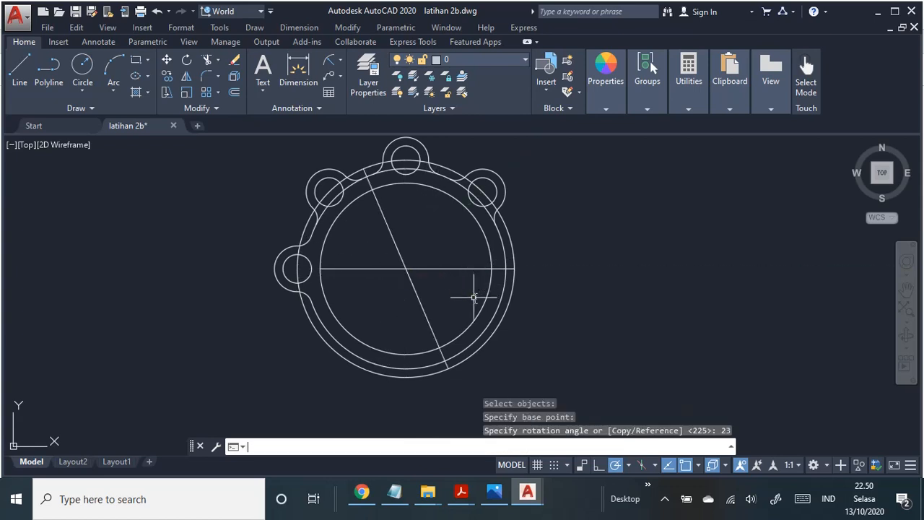
pyautogui.click(391, 237)
pyautogui.press('Delete')
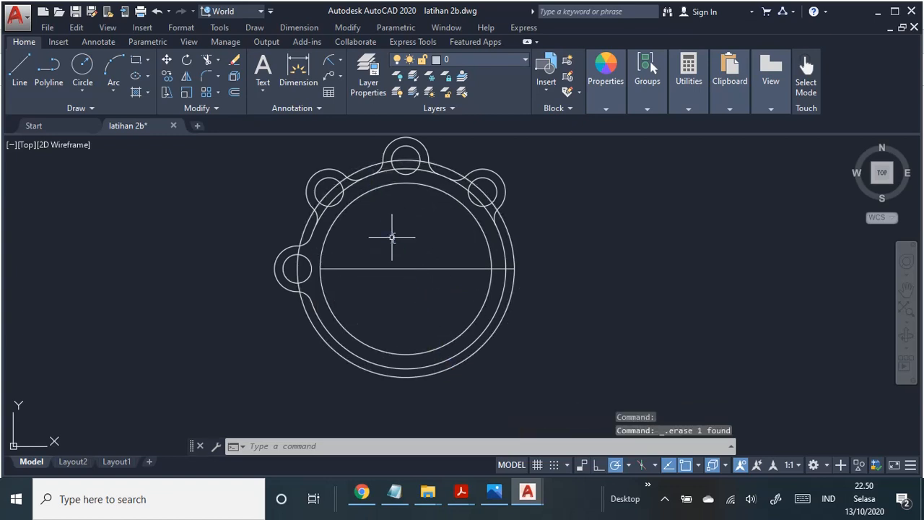
pyautogui.click(20, 69)
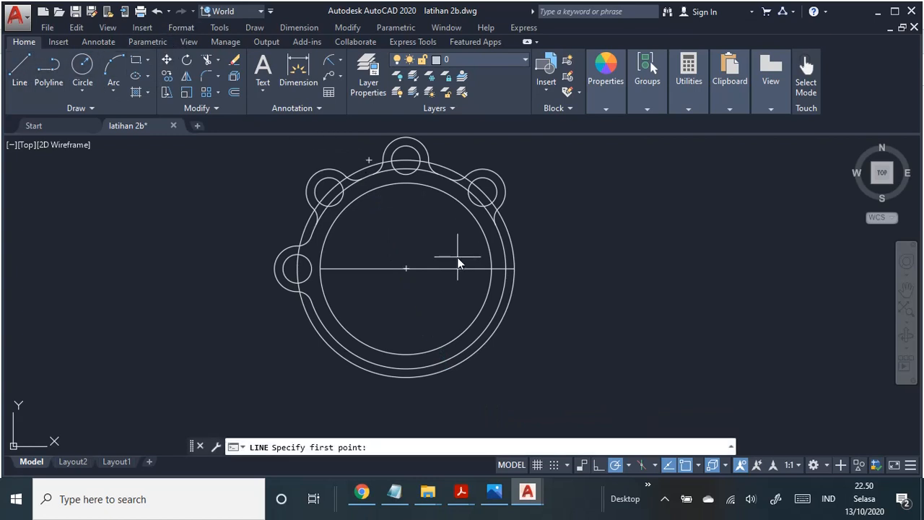
pyautogui.click(407, 268)
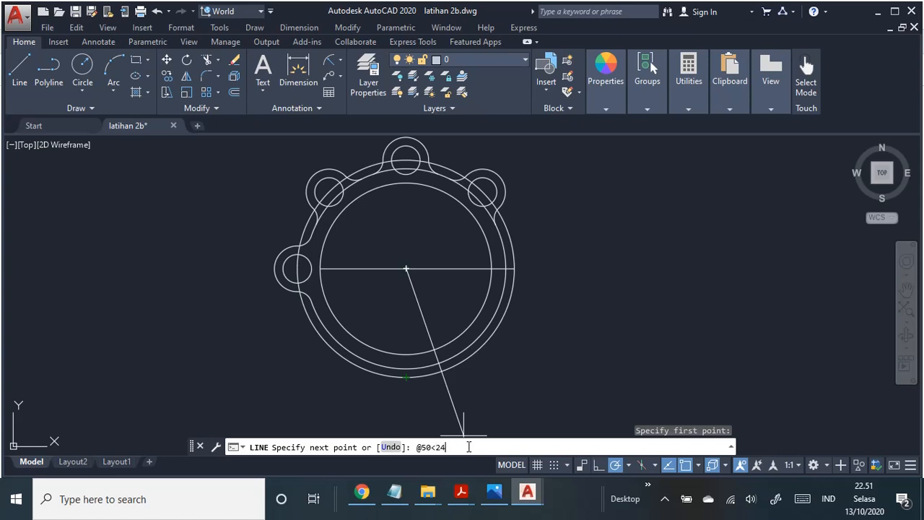
pyautogui.press('Return')
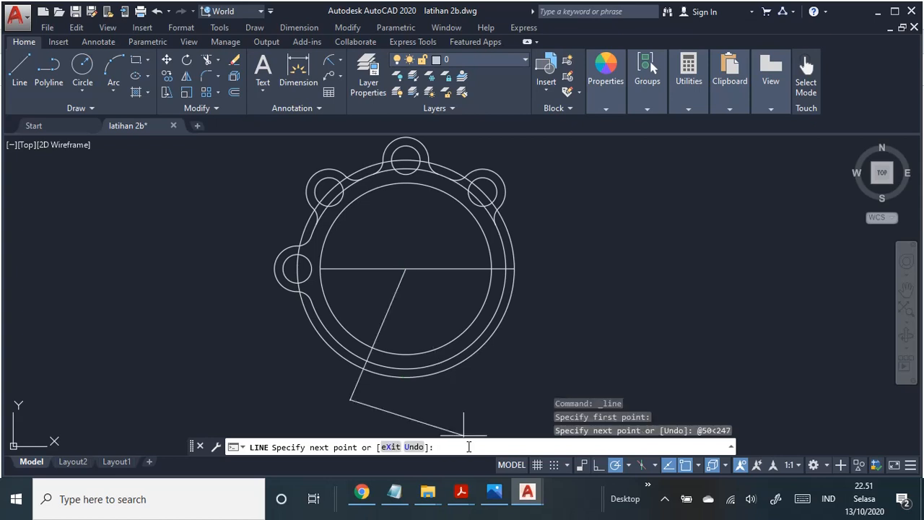
pyautogui.press('Escape')
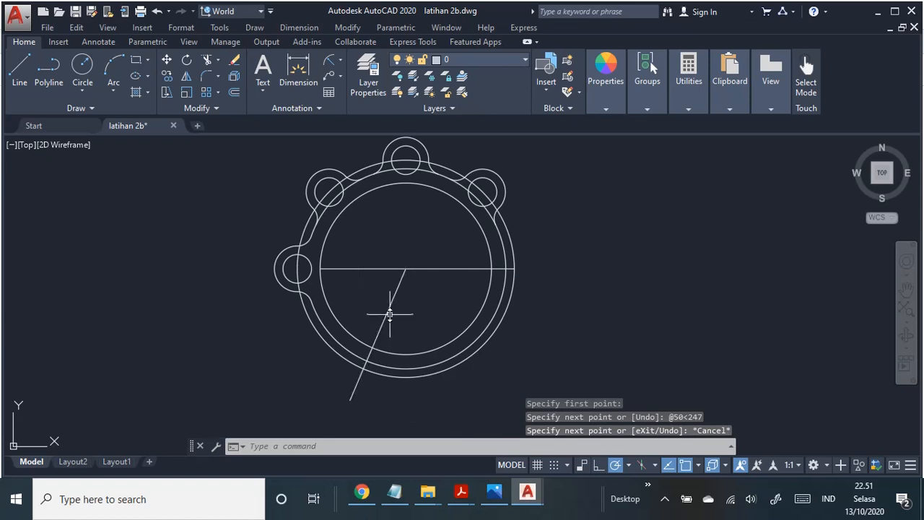
# Step: Draw a line about 46 units long straight down from the ring's centre, past the outermost circle
pyautogui.click(20, 66)
pyautogui.click(406, 269)
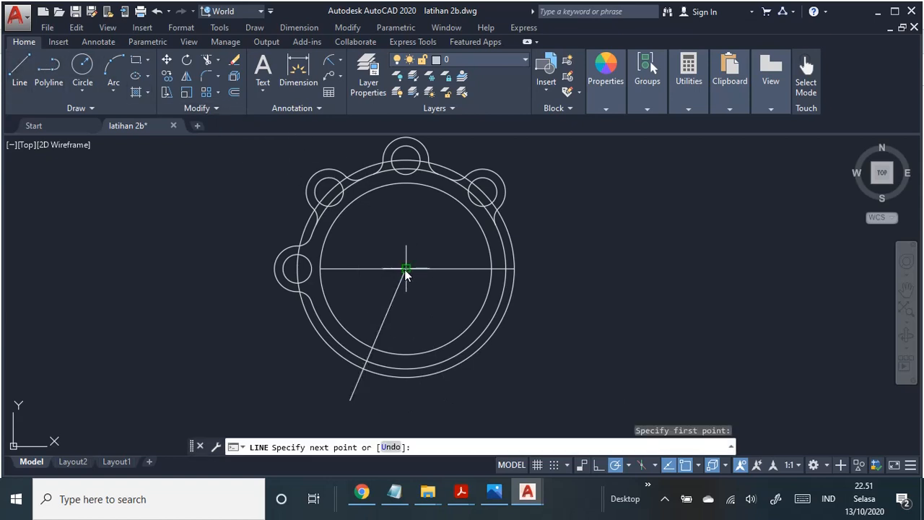
pyautogui.click(405, 403)
pyautogui.press('Escape')
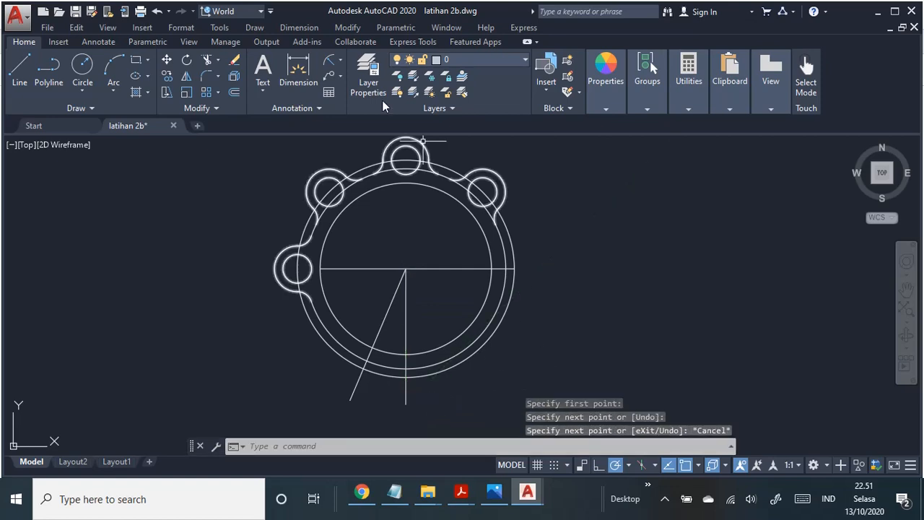
# Step: Dimension the angle between the slanted line and the vertical line, placing the dimension arc below the ring
pyautogui.click(287, 27)
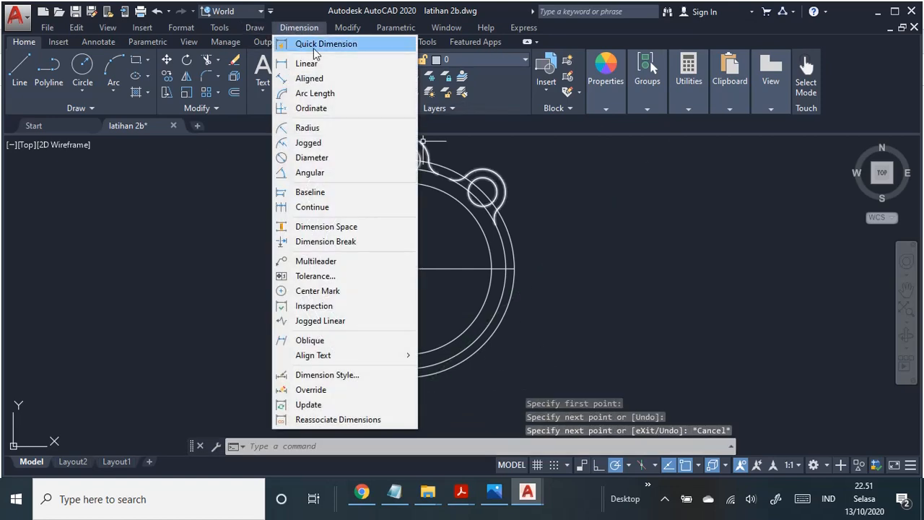
pyautogui.click(329, 173)
pyautogui.click(380, 331)
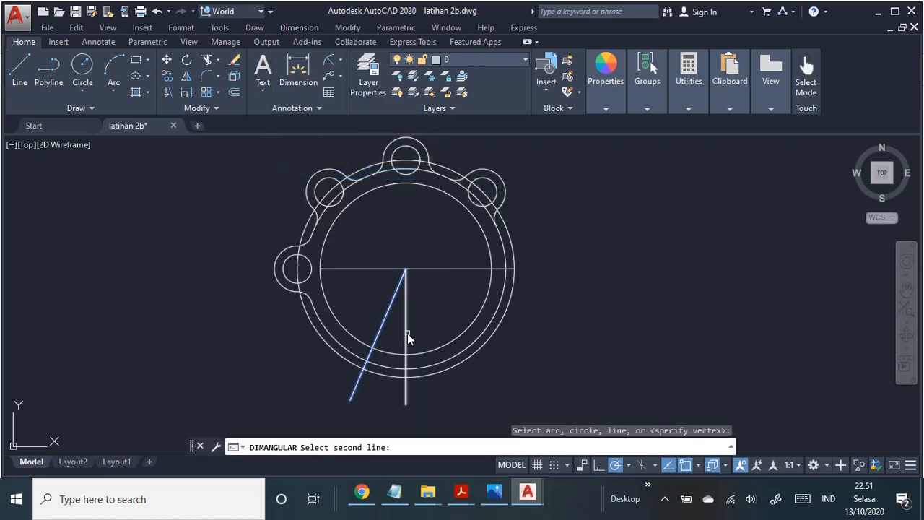
pyautogui.click(406, 336)
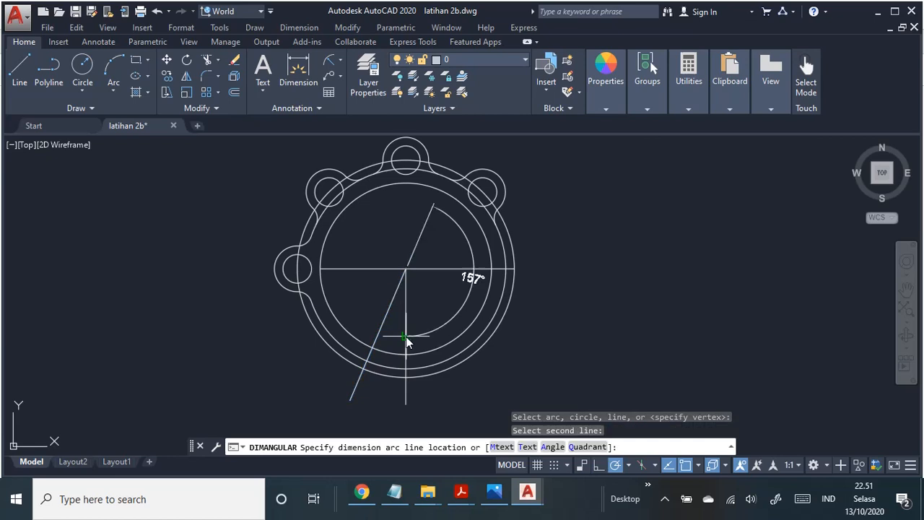
pyautogui.click(389, 423)
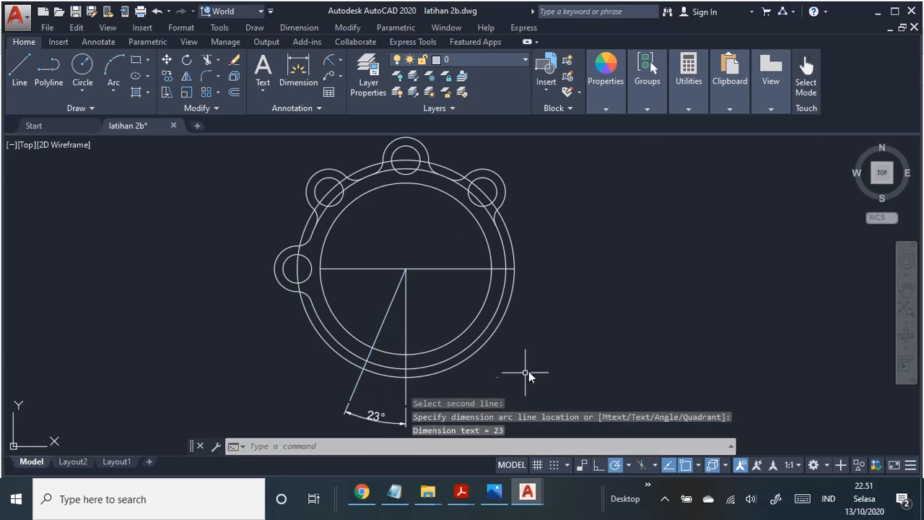
# Step: Consult the PDF job sheet for the lower-left lug, and draw a radius 5 circle where the slanted line crosses the ring's outermost circle
pyautogui.moveTo(529, 371); pyautogui.dragTo(583, 293, button='middle')
pyautogui.scroll(2, 589, 277)
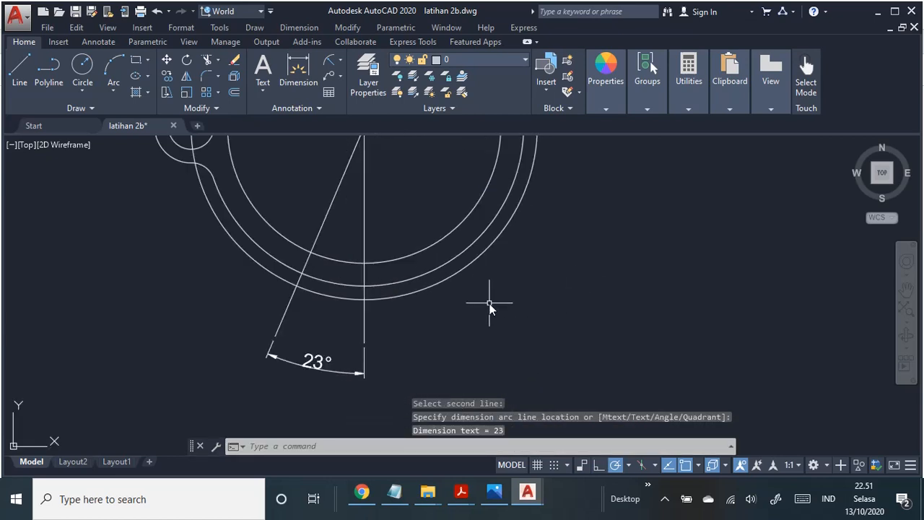
pyautogui.scroll(-2, 582, 326)
pyautogui.hotkey('alt', 'Tab')
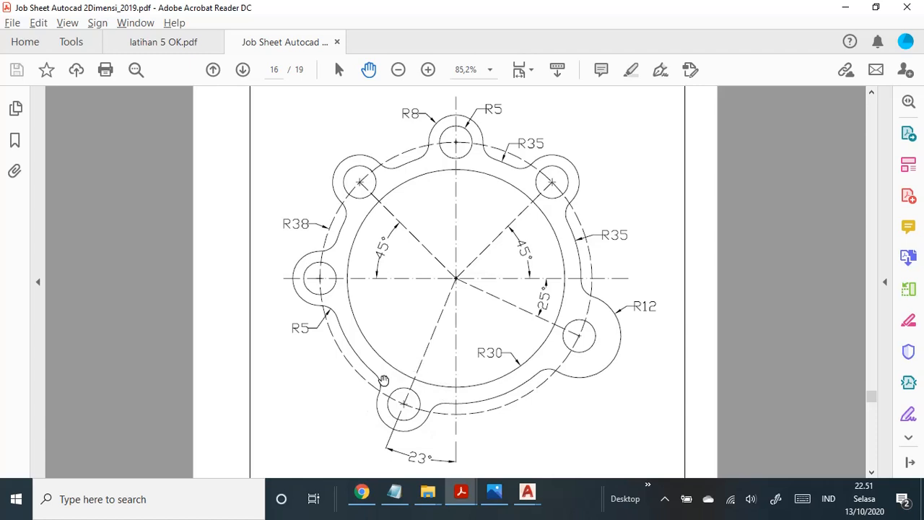
pyautogui.hotkey('alt', 'Tab')
pyautogui.click(246, 28)
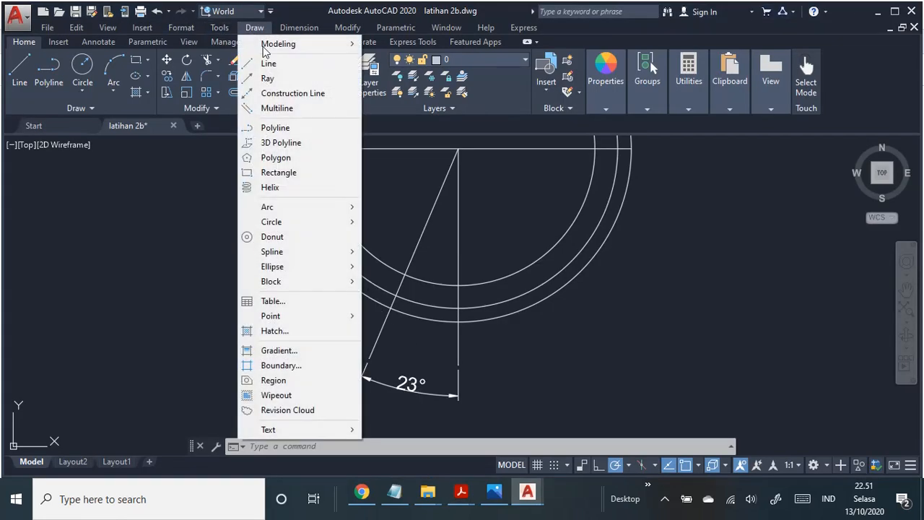
pyautogui.moveTo(340, 230)
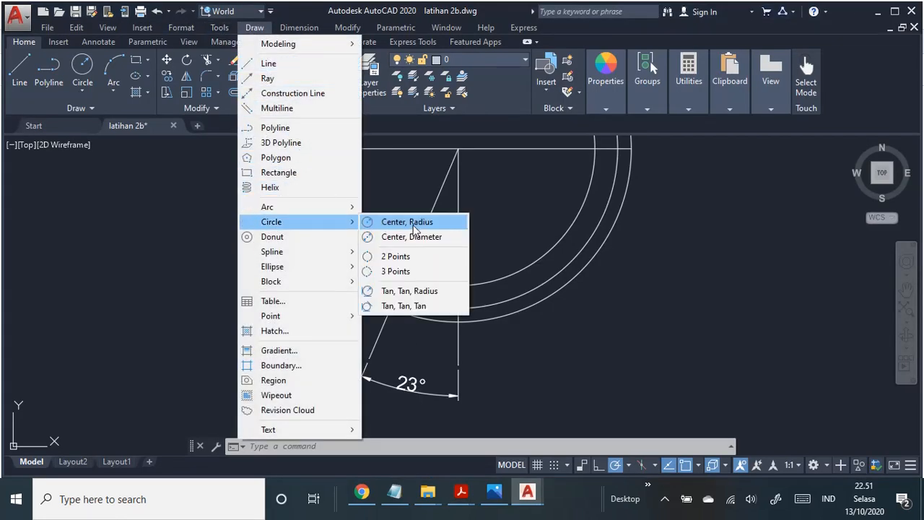
pyautogui.click(414, 228)
pyautogui.scroll(2, 391, 311)
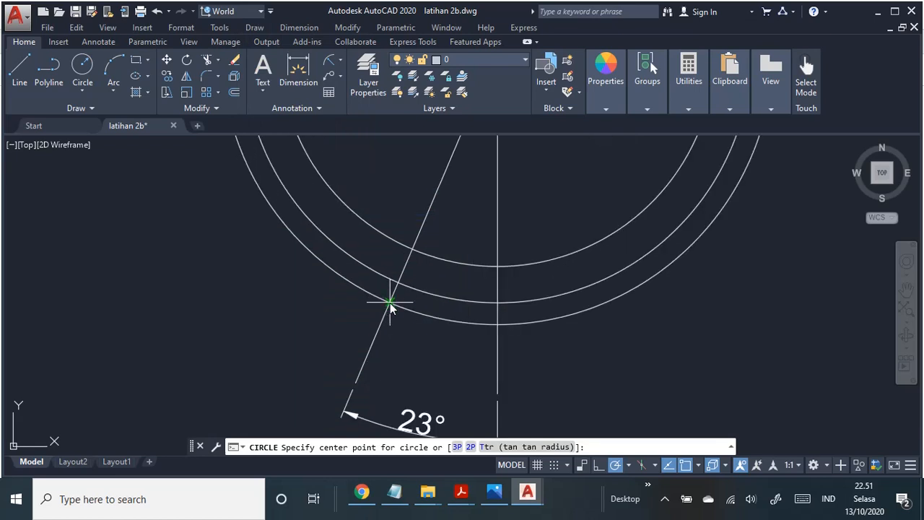
pyautogui.click(390, 303)
pyautogui.write('5')
pyautogui.press('Return')
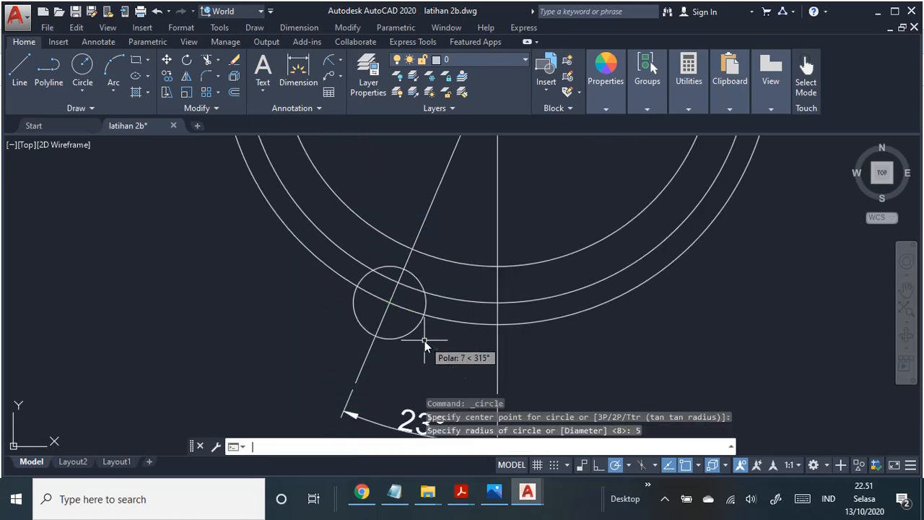
# Step: Draw a radius 8 circle concentric with the radius 5 circle on the slanted line
pyautogui.click(253, 29)
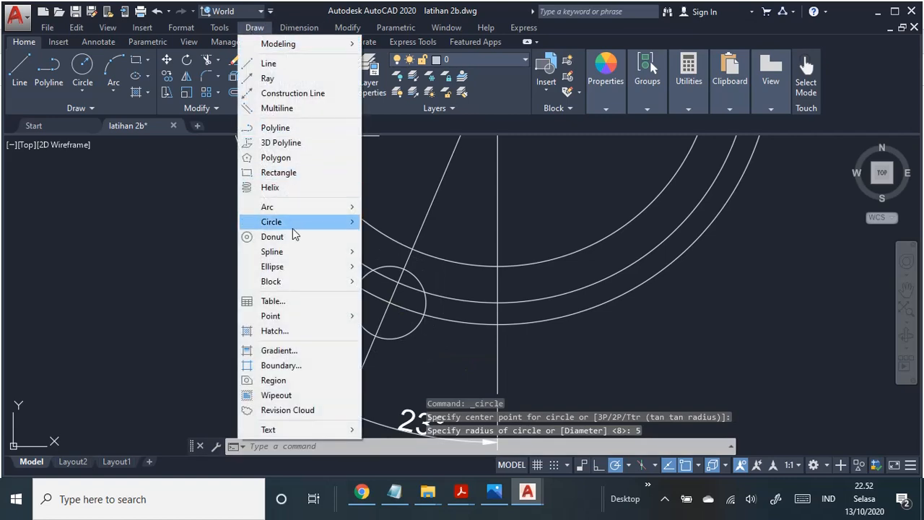
pyautogui.moveTo(293, 225)
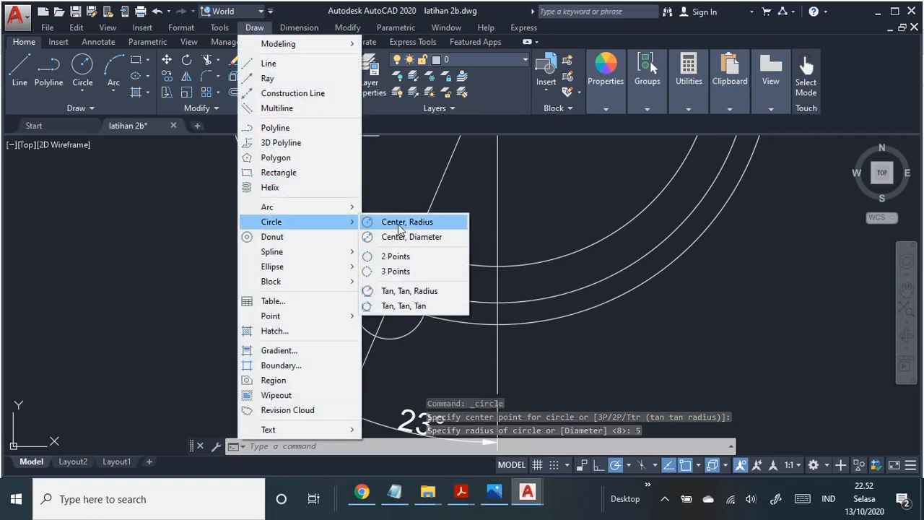
pyautogui.click(399, 230)
pyautogui.click(392, 304)
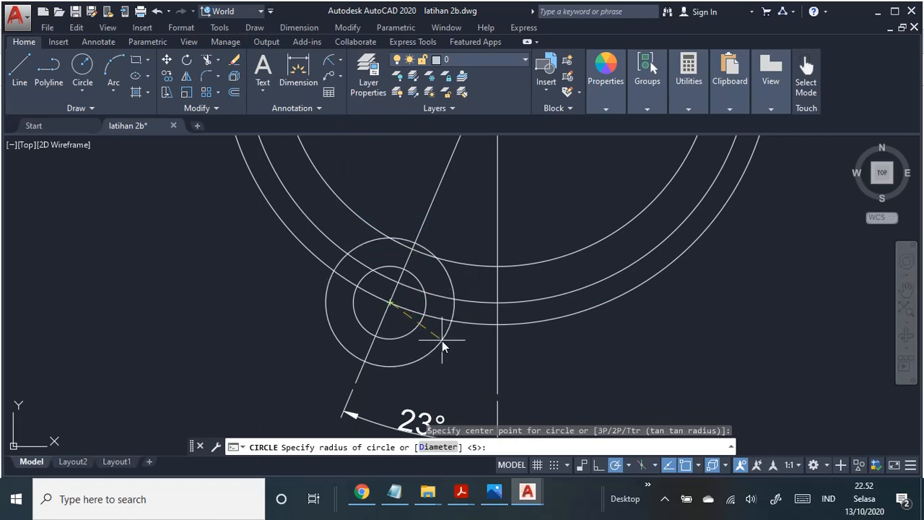
pyautogui.write('8')
pyautogui.press('Return')
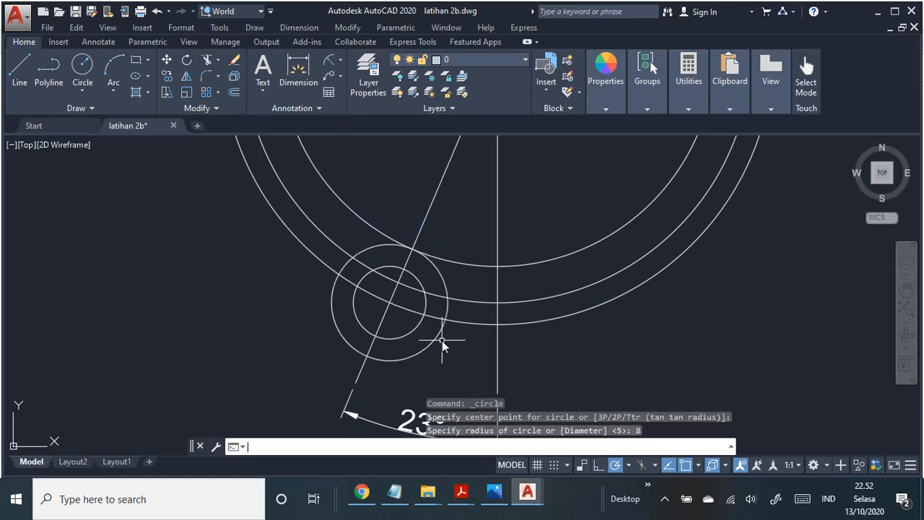
# Step: Fillet the lower-left lug's radius 8 circle to the ring's middle circle with radius 5, on the side facing the vertical line
pyautogui.scroll(-2, 442, 340)
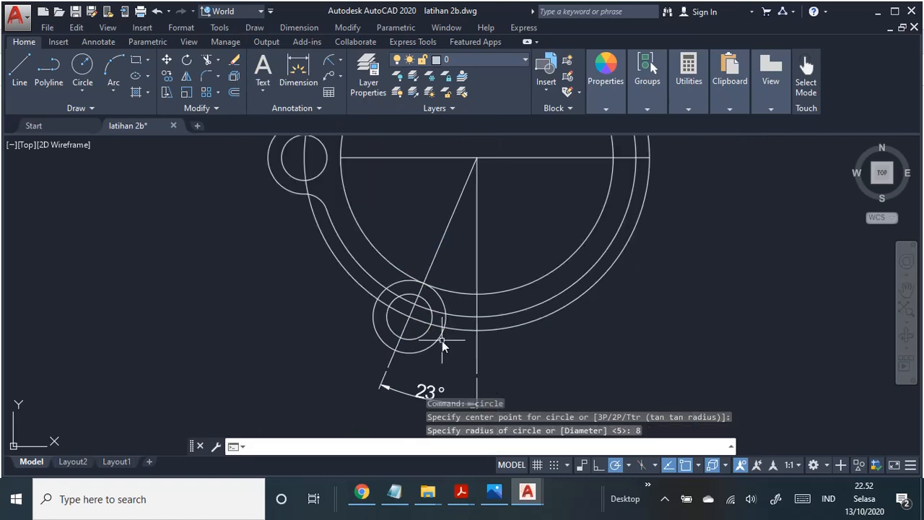
pyautogui.click(354, 28)
pyautogui.click(351, 32)
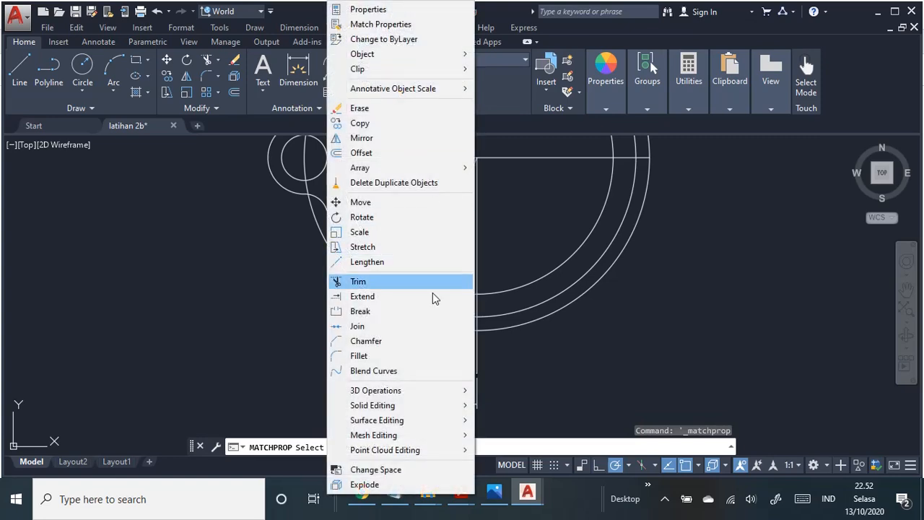
pyautogui.click(400, 356)
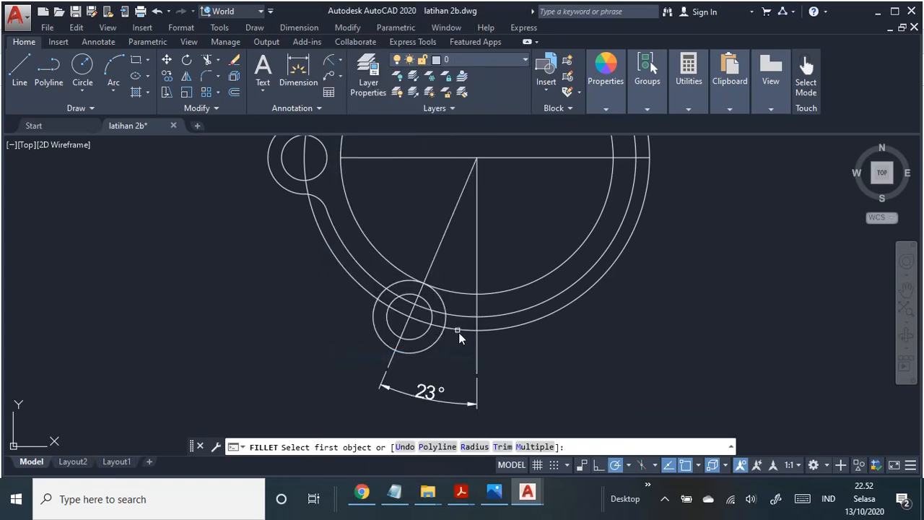
pyautogui.scroll(2, 461, 335)
pyautogui.scroll(2, 463, 343)
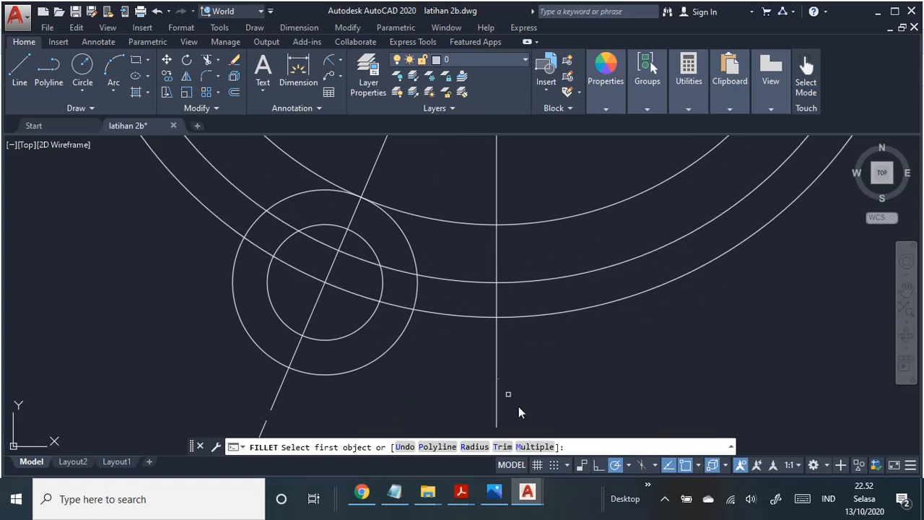
pyautogui.click(474, 446)
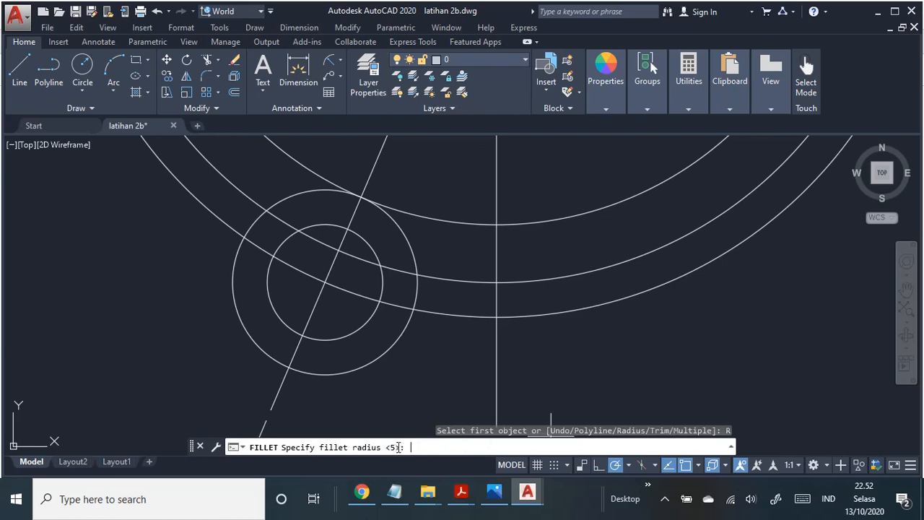
pyautogui.press('Return')
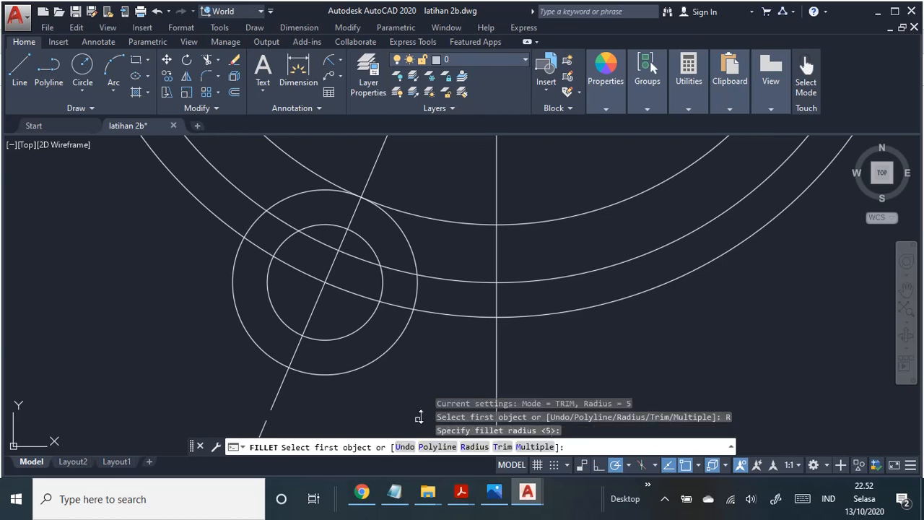
pyautogui.click(419, 296)
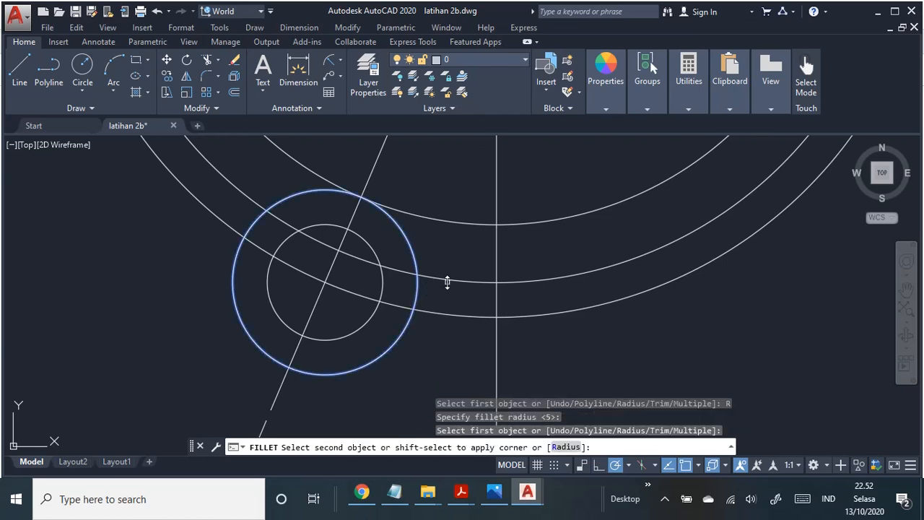
pyautogui.click(447, 281)
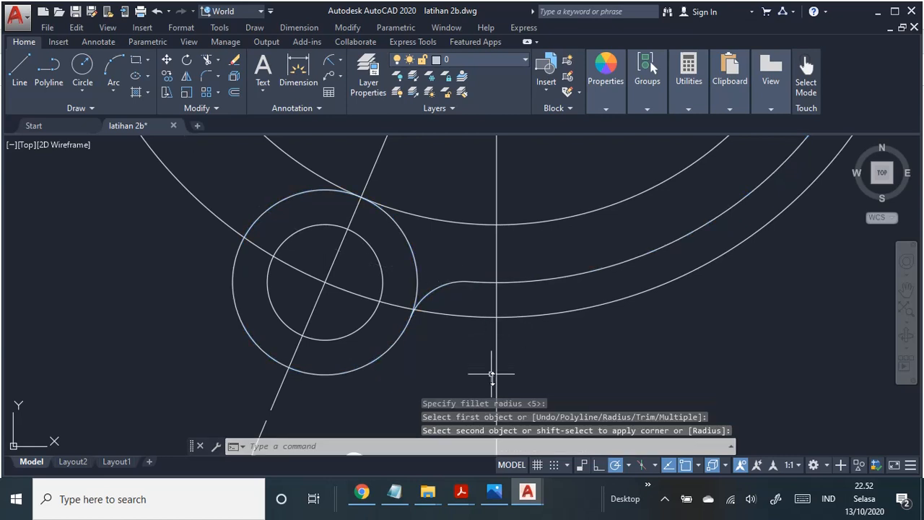
pyautogui.press('Return')
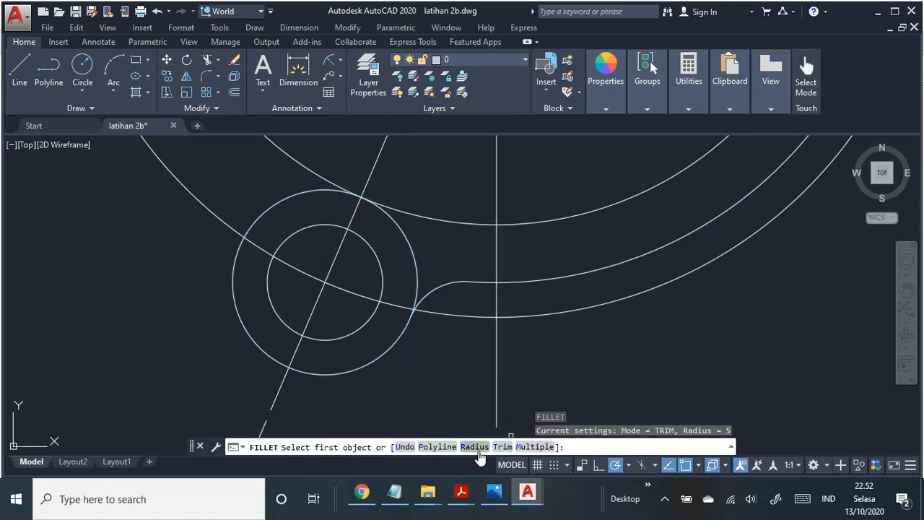
pyautogui.click(475, 447)
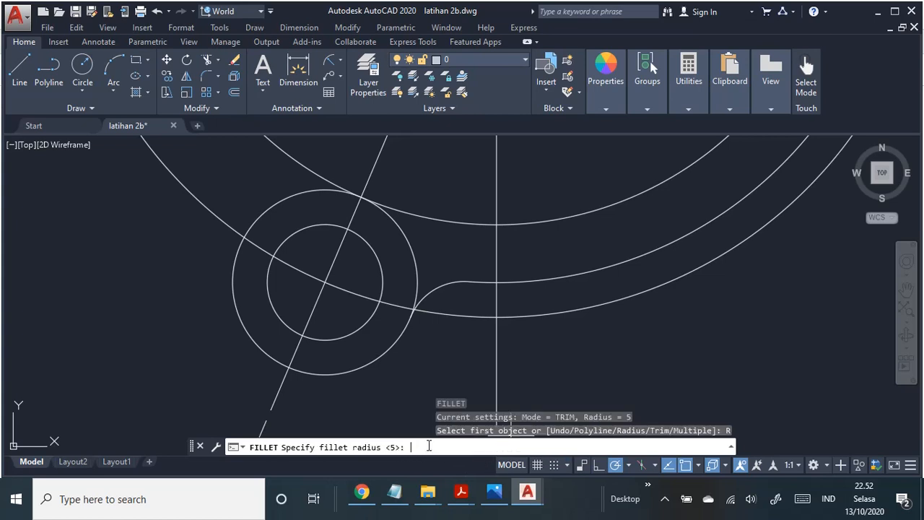
pyautogui.press('Return')
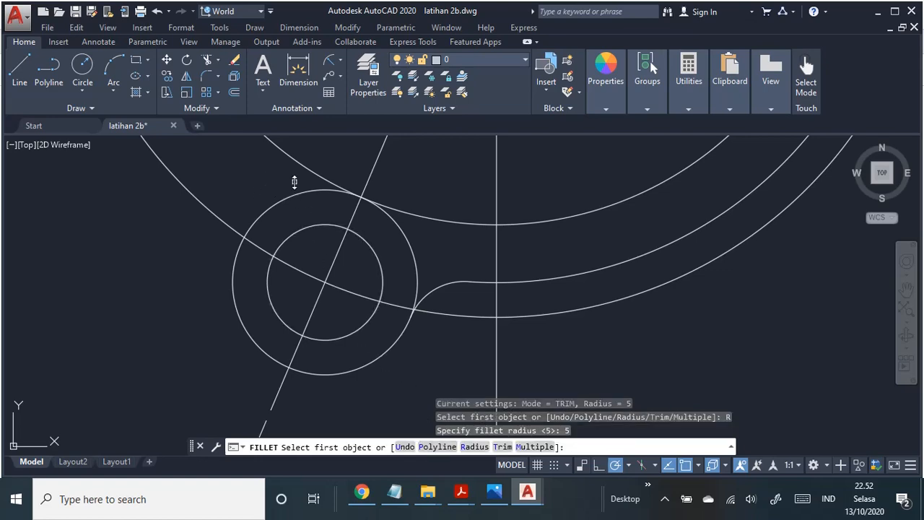
pyautogui.moveTo(298, 198); pyautogui.dragTo(373, 328, button='middle')
pyautogui.scroll(-1, 359, 311)
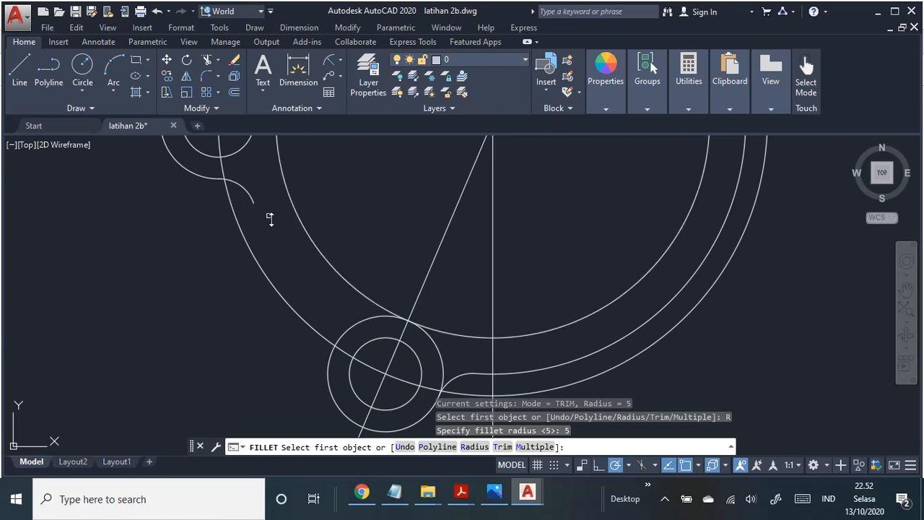
pyautogui.press('Escape')
# Step: Delete the trimmed middle arc of the ring, between the inner and outermost circles
pyautogui.scroll(-4, 526, 325)
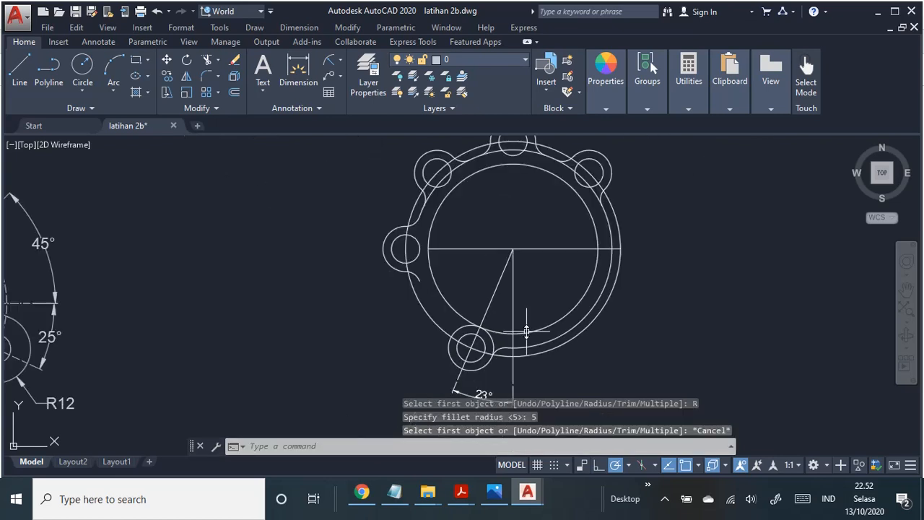
pyautogui.scroll(2, 526, 328)
pyautogui.scroll(-3, 525, 326)
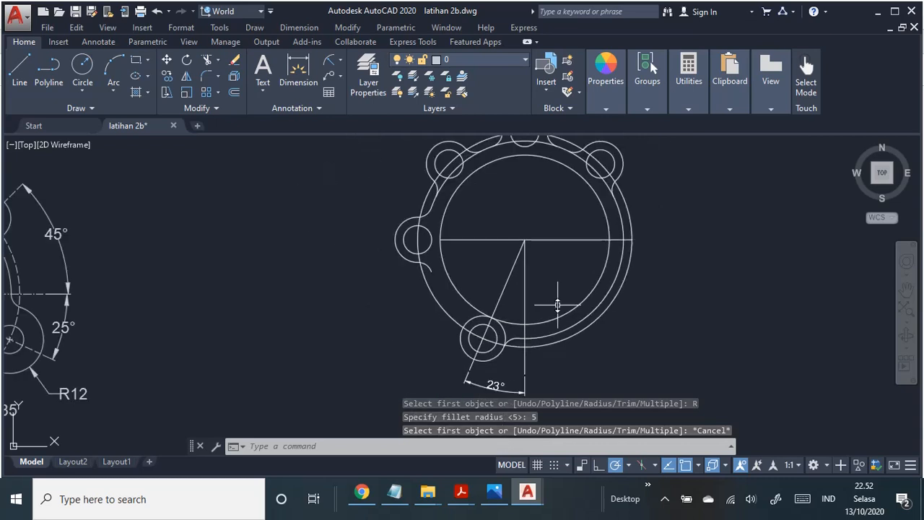
pyautogui.click(565, 322)
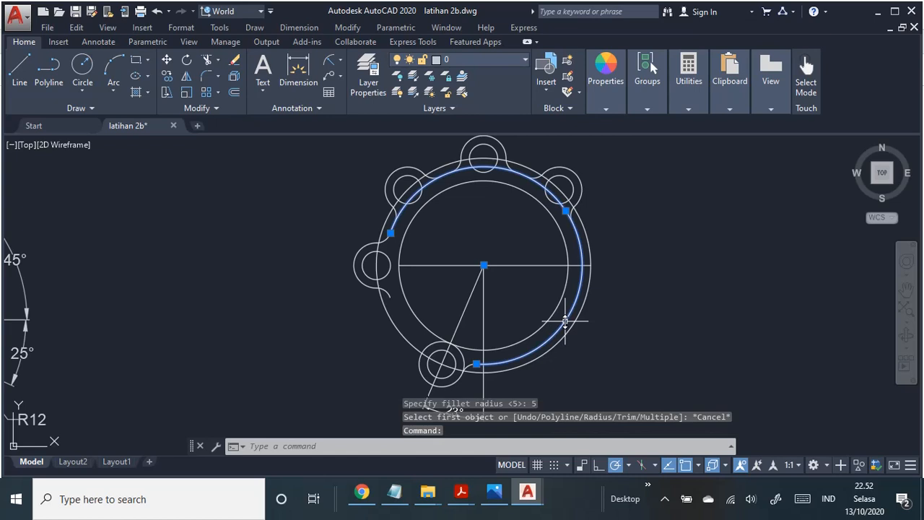
pyautogui.press('Delete')
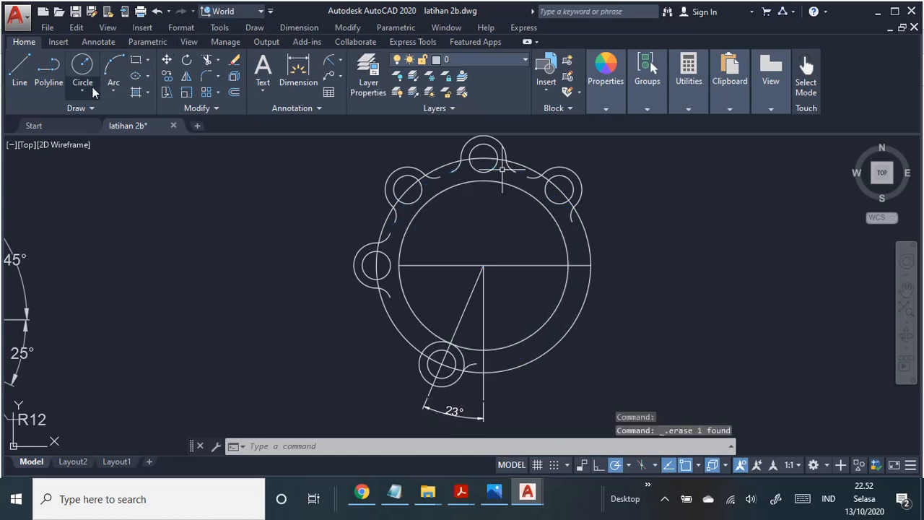
# Step: Draw a radius 35 circle from the ring's centre to restore the ring's full middle circle
pyautogui.click(241, 27)
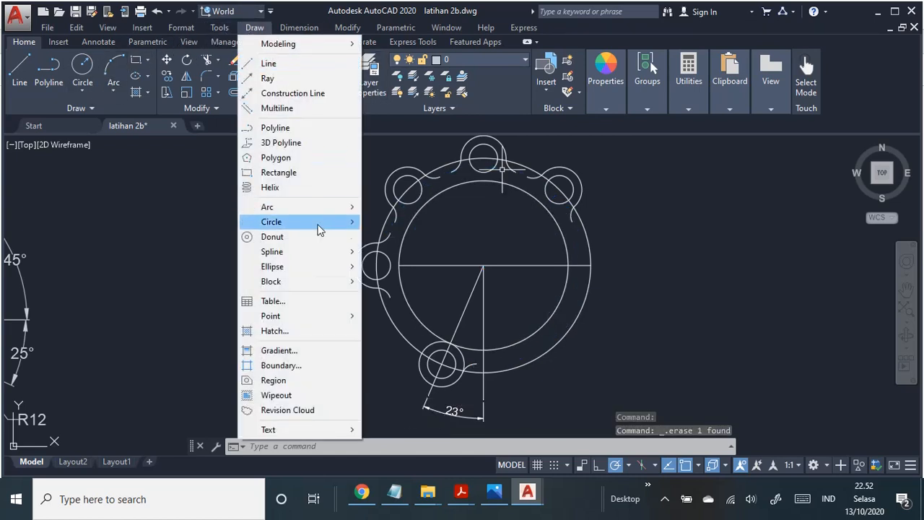
pyautogui.moveTo(332, 230)
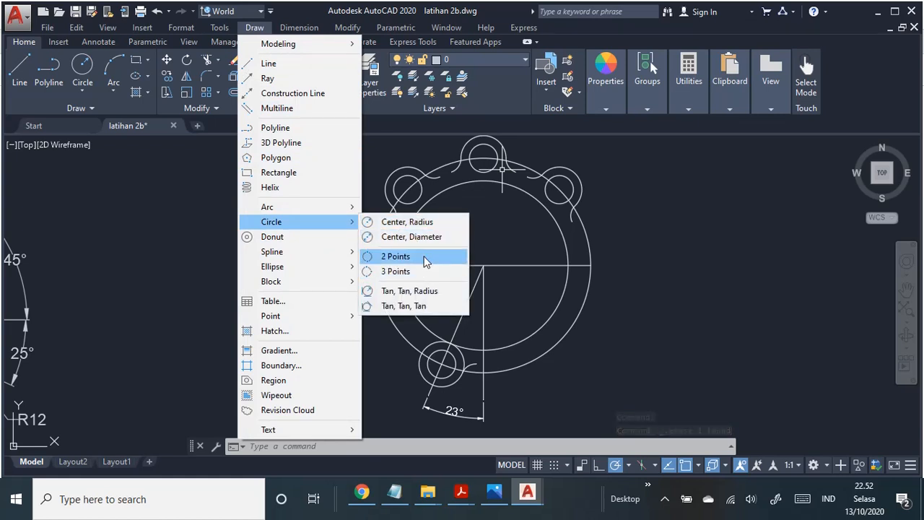
pyautogui.click(430, 224)
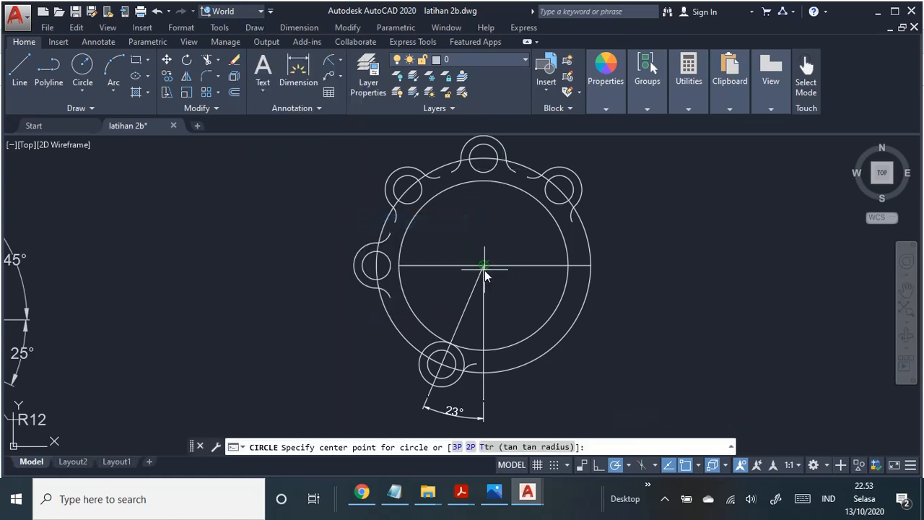
pyautogui.click(484, 266)
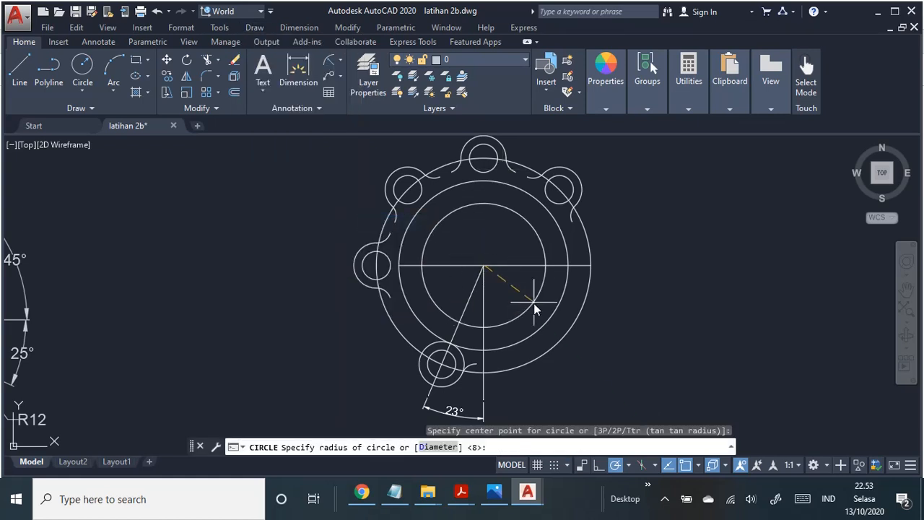
pyautogui.write('35')
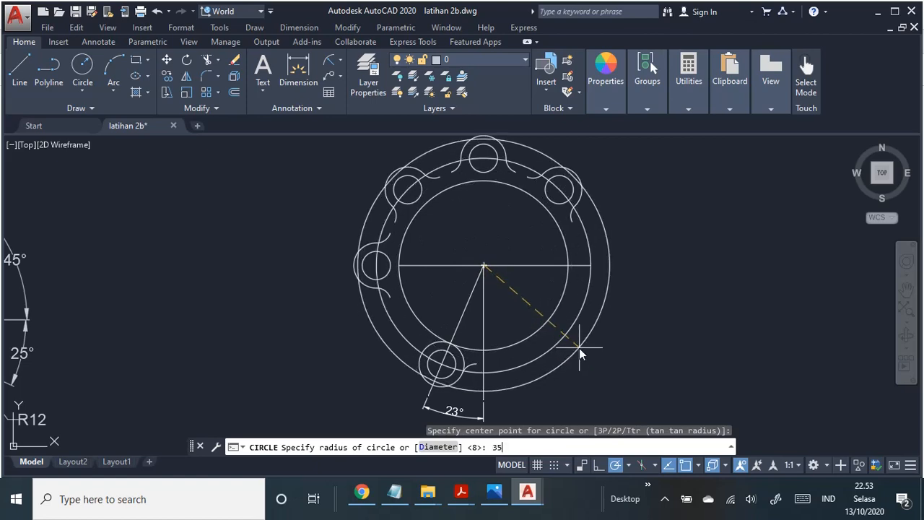
pyautogui.press('Return')
# Step: Fillet the lower-left lug's radius 8 circle to the radius 35 circle with radius 5, on the side away from the vertical line
pyautogui.scroll(4, 592, 350)
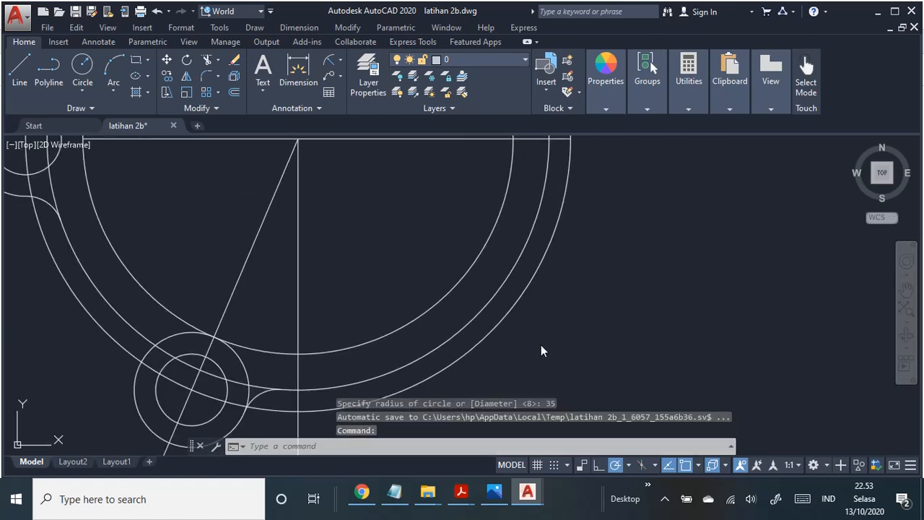
pyautogui.moveTo(540, 344); pyautogui.dragTo(761, 268, button='middle')
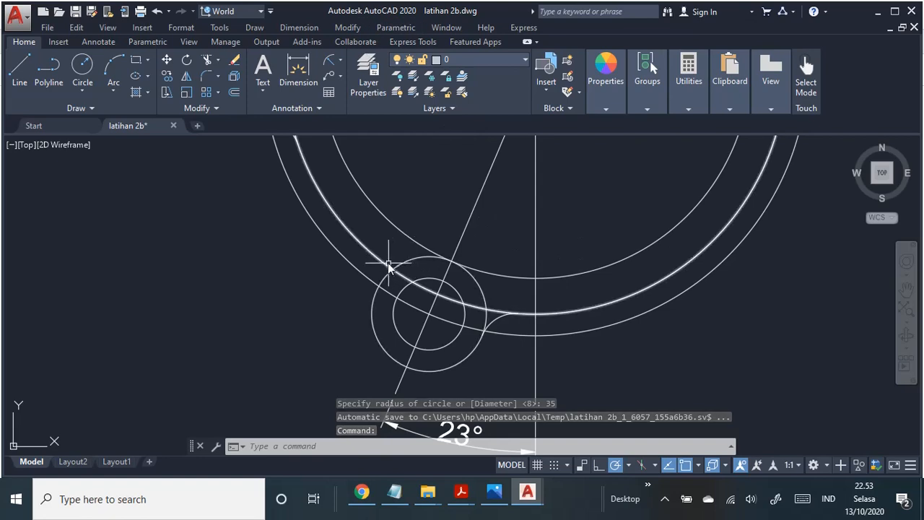
pyautogui.click(351, 28)
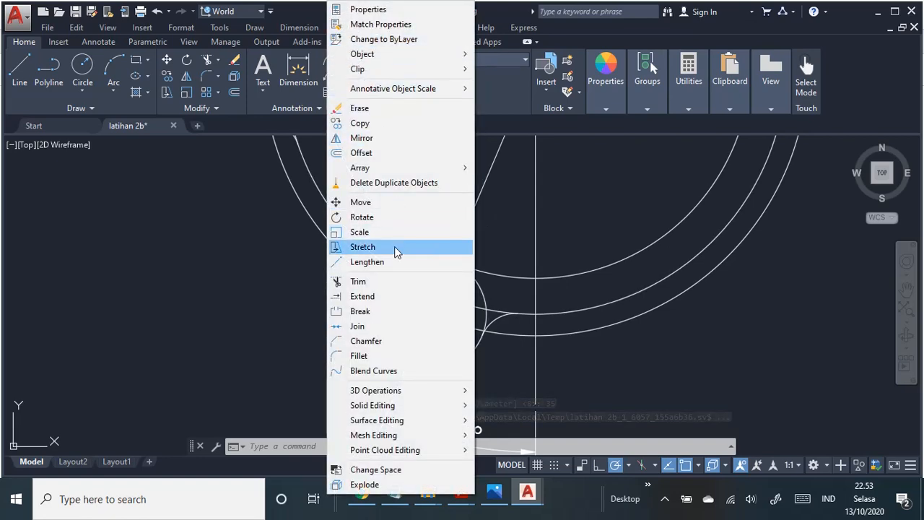
pyautogui.click(392, 358)
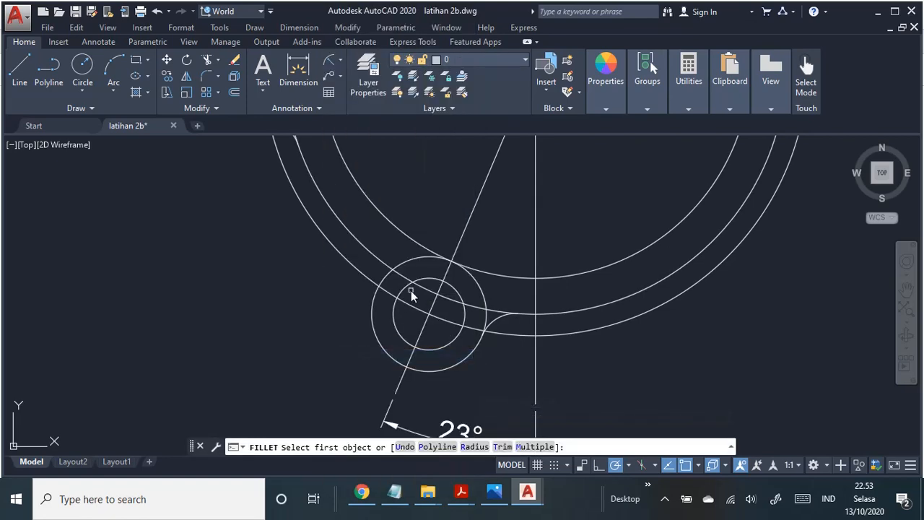
pyautogui.click(470, 447)
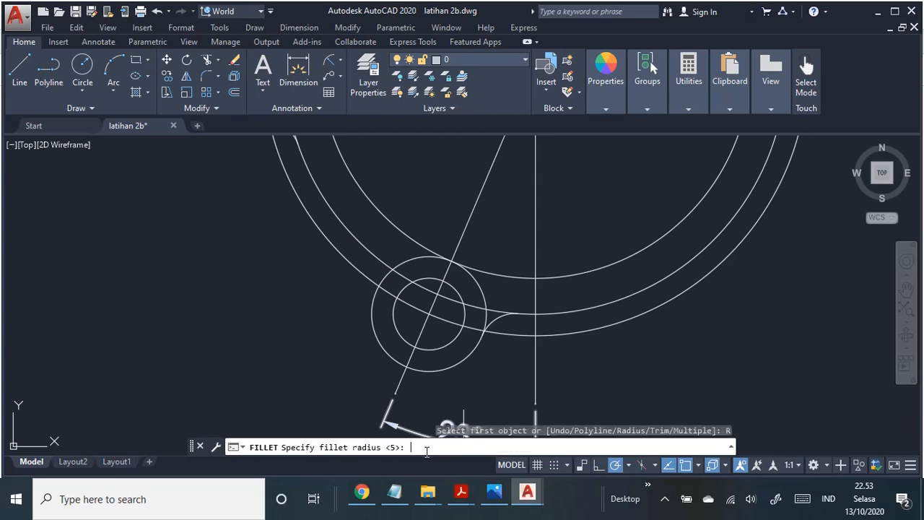
pyautogui.press('Return')
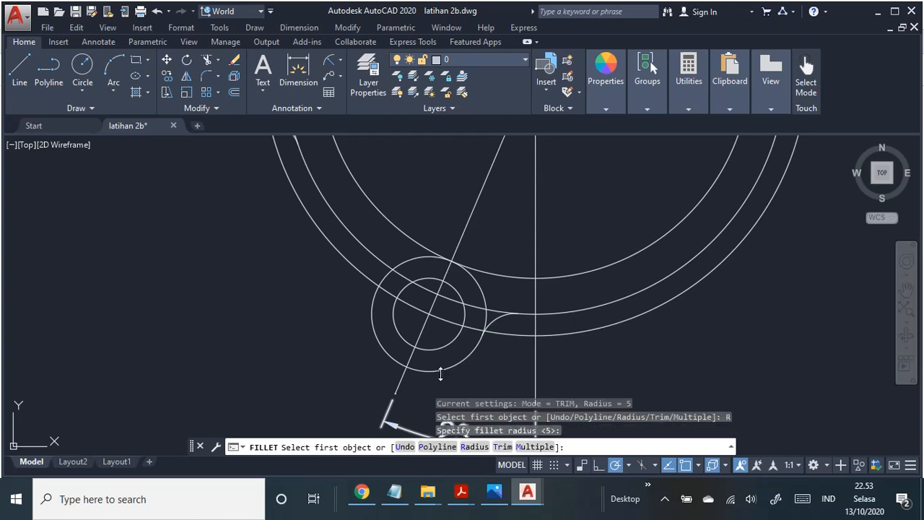
pyautogui.click(377, 275)
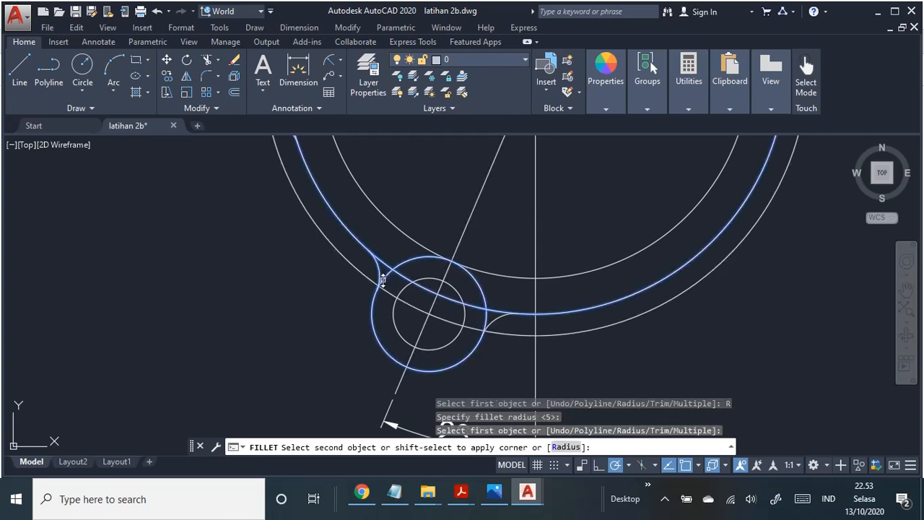
pyautogui.click(383, 280)
pyautogui.scroll(-3, 658, 276)
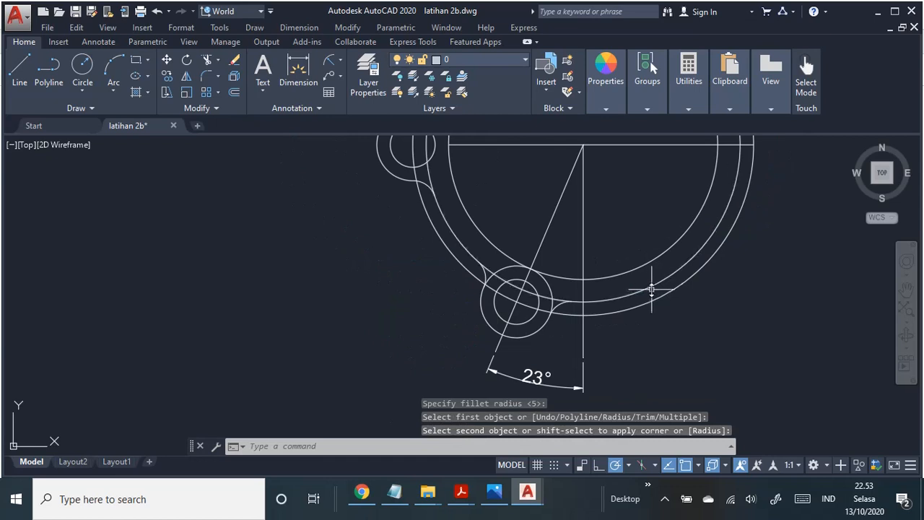
pyautogui.scroll(2, 652, 289)
pyautogui.press('Escape')
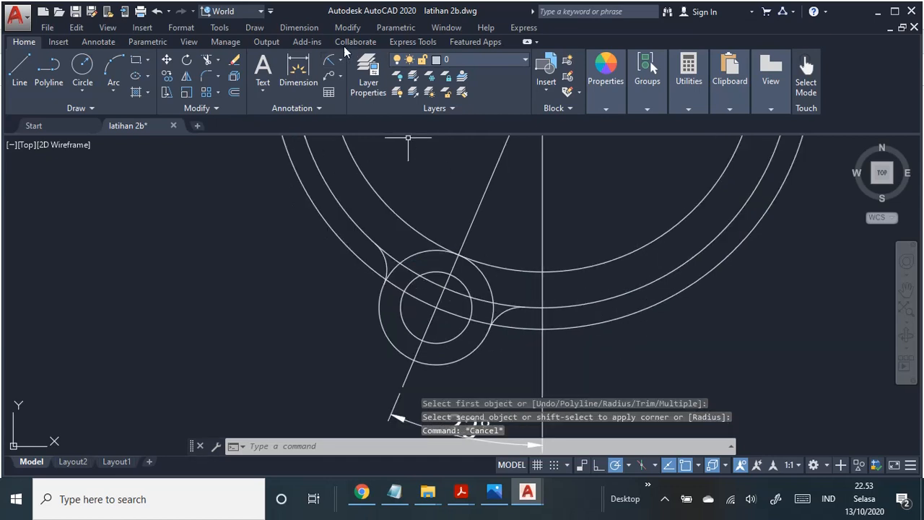
pyautogui.scroll(-2, 598, 199)
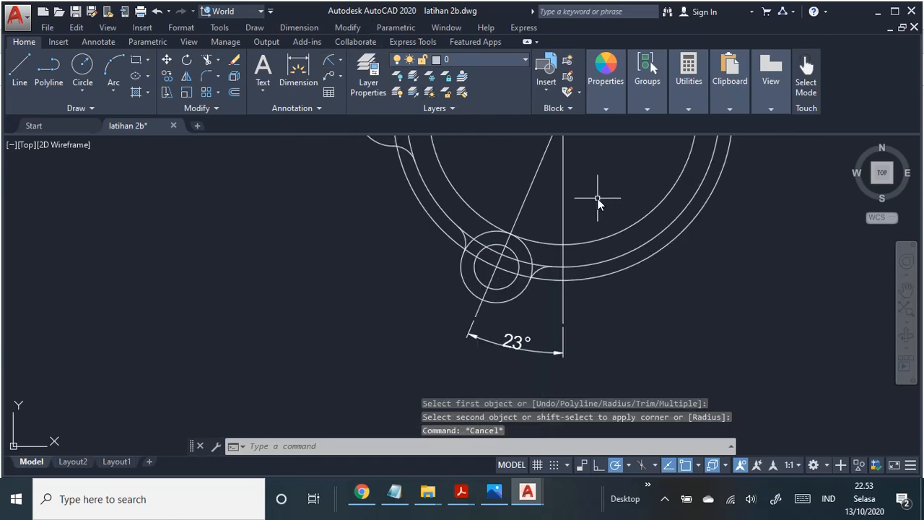
pyautogui.moveTo(598, 197)
pyautogui.mouseDown(button='middle')
pyautogui.moveTo(507, 304)
pyautogui.moveTo(503, 231)
pyautogui.mouseUp(button='middle')
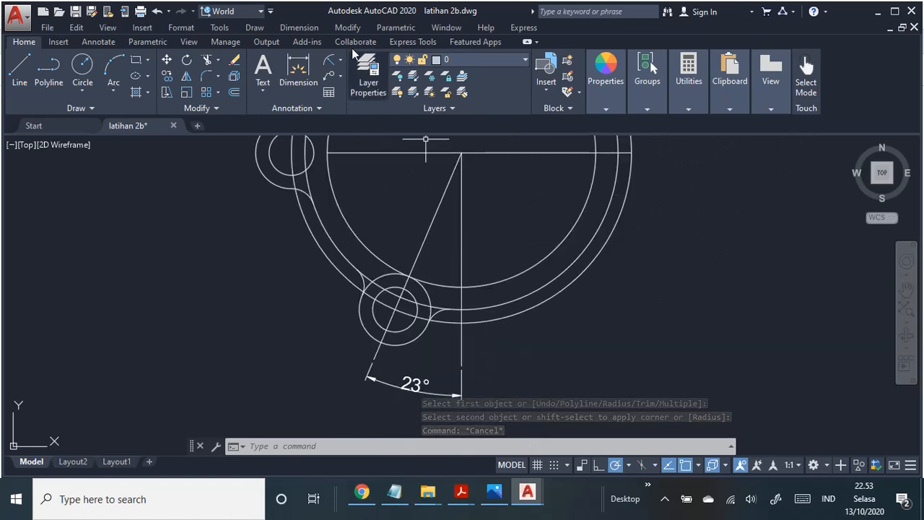
pyautogui.click(348, 28)
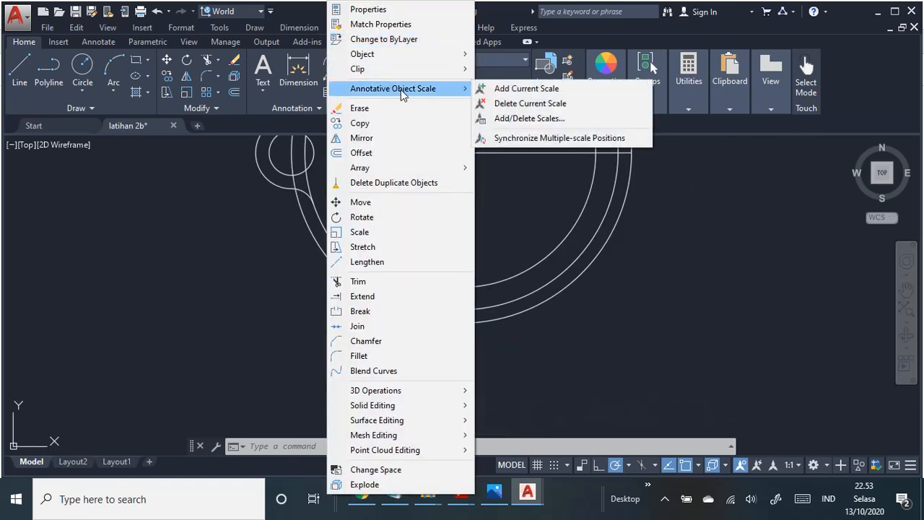
pyautogui.click(510, 211)
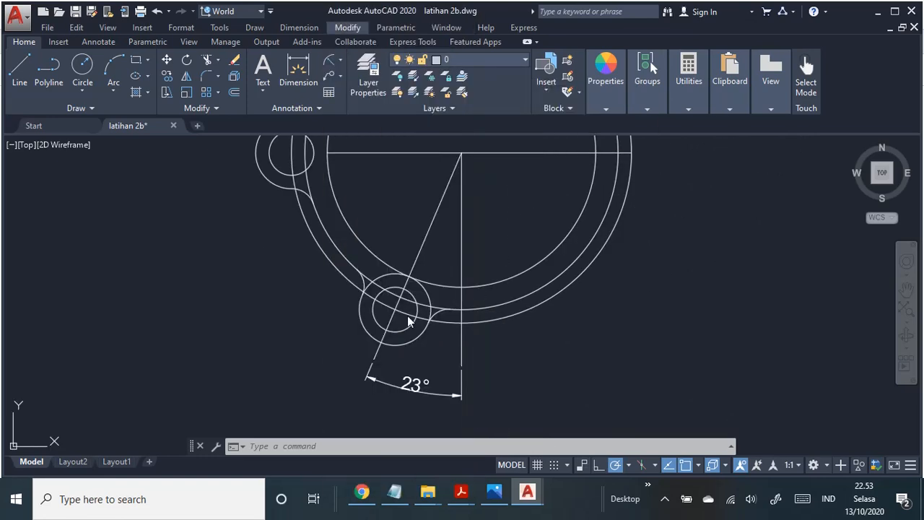
pyautogui.moveTo(660, 304); pyautogui.dragTo(563, 354, button='middle')
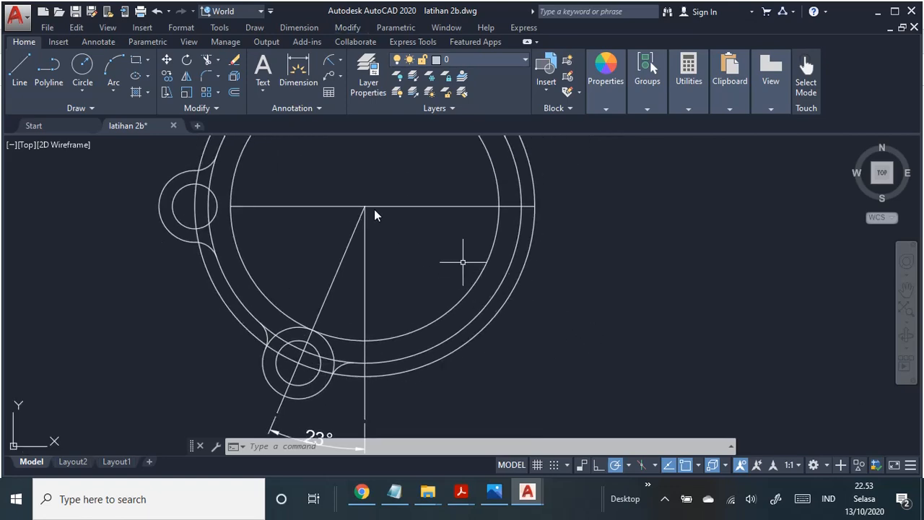
# Step: Check the lower-right lug on the PDF job sheet, then draw a line 50 long at 335° from the ring's centre
pyautogui.hotkey('alt', 'Tab')
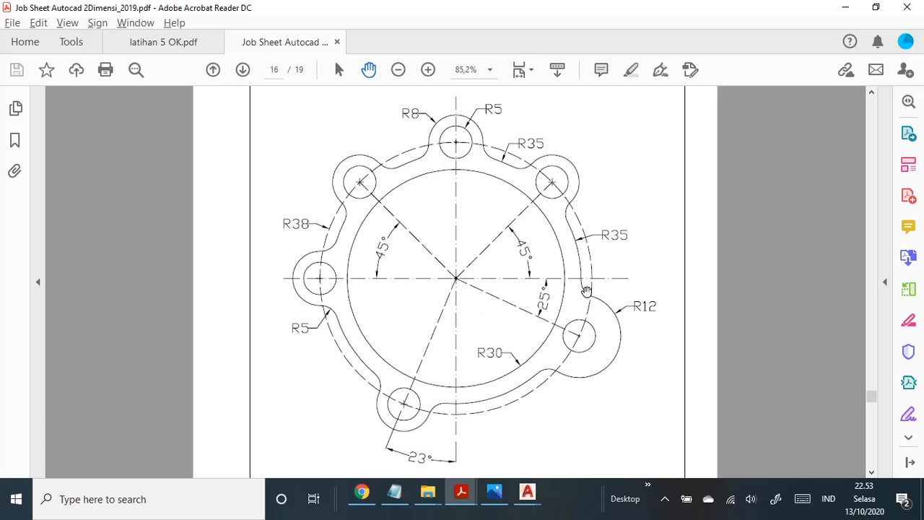
pyautogui.hotkey('alt', 'Tab')
pyautogui.moveTo(463, 246); pyautogui.dragTo(478, 263, button='middle')
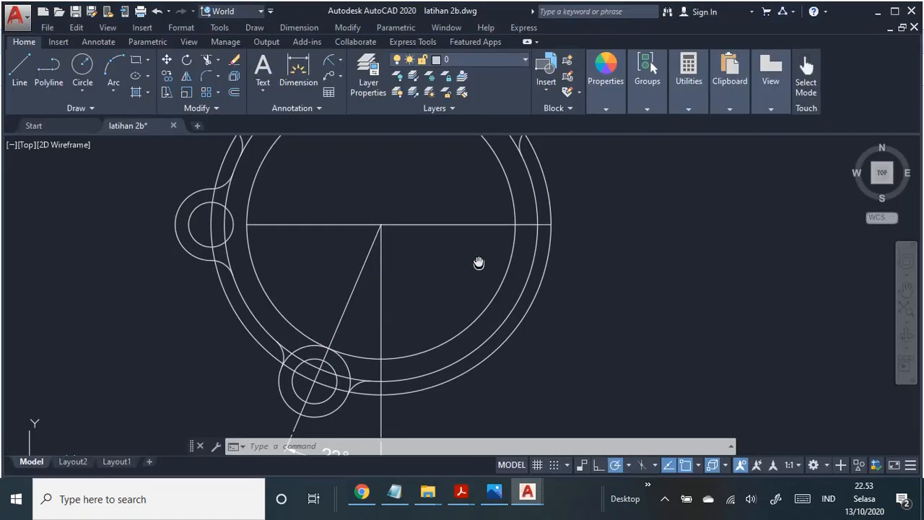
pyautogui.click(20, 70)
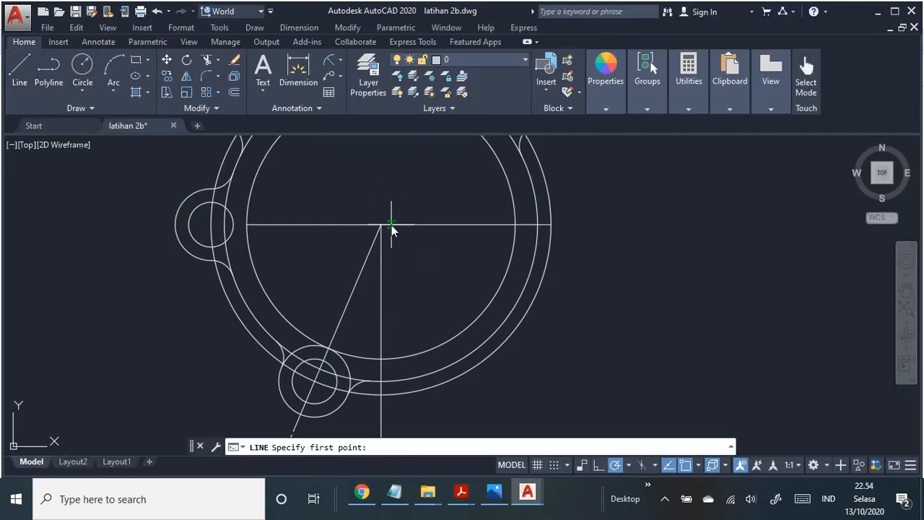
pyautogui.scroll(2, 404, 239)
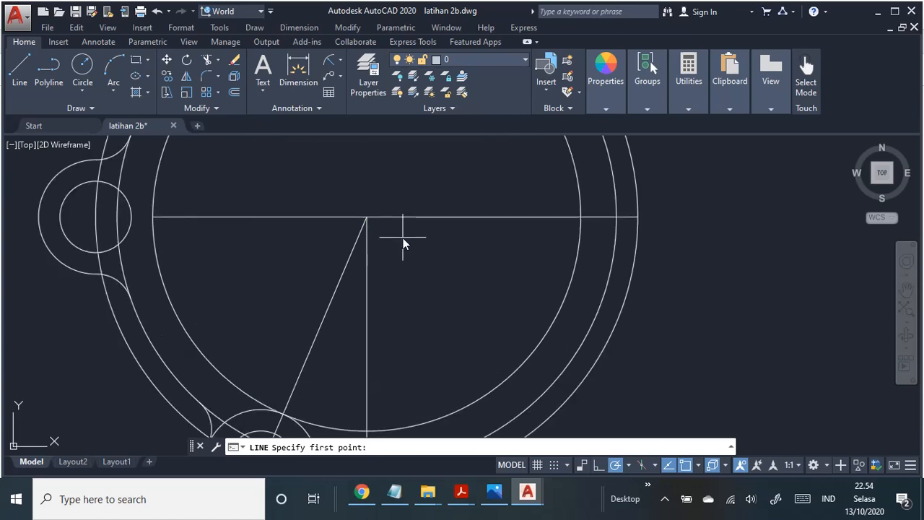
pyautogui.click(367, 218)
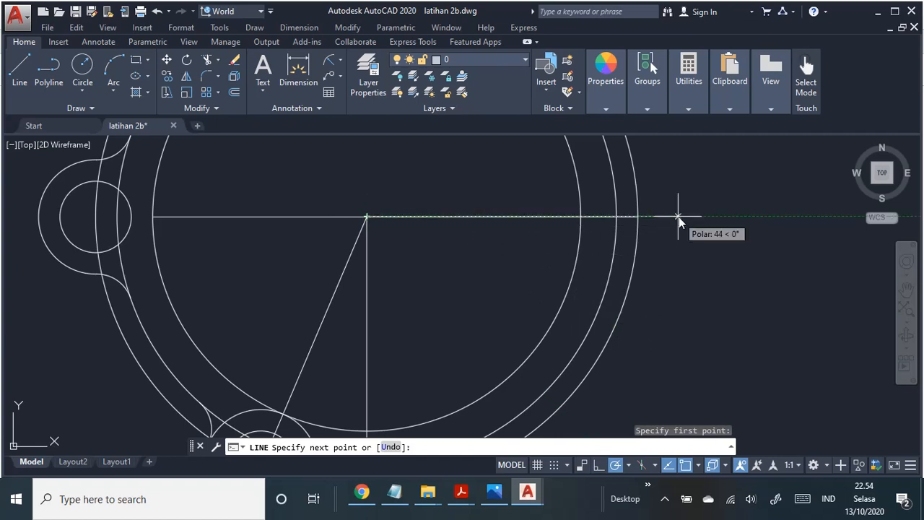
pyautogui.moveTo(533, 393); pyautogui.dragTo(547, 322, button='middle')
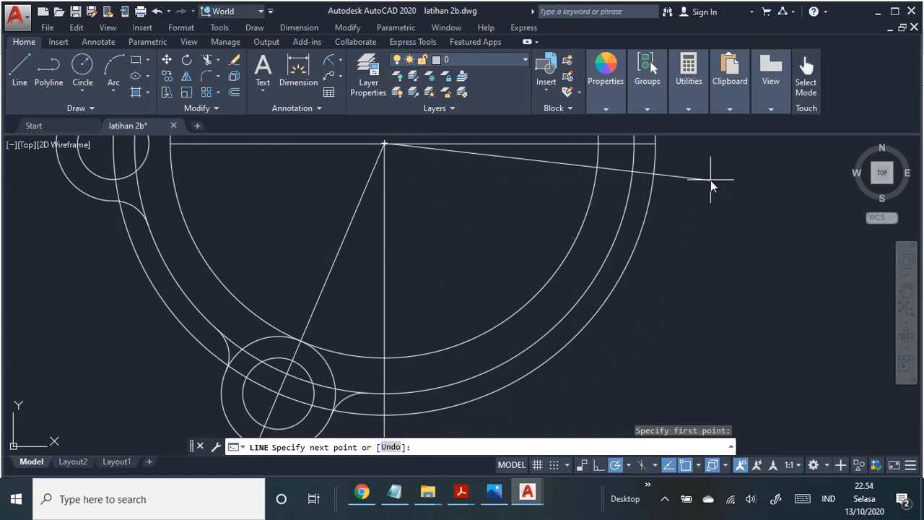
pyautogui.moveTo(711, 186); pyautogui.dragTo(680, 255, button='middle')
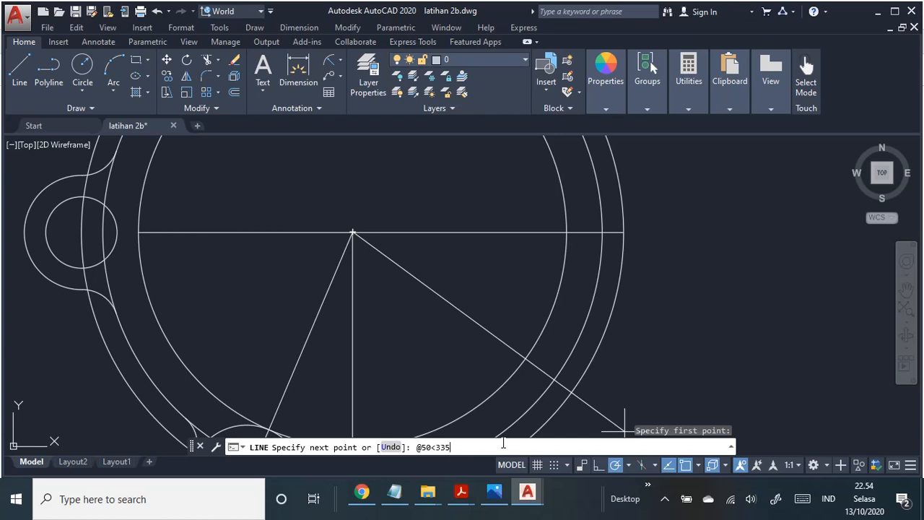
pyautogui.press('Return')
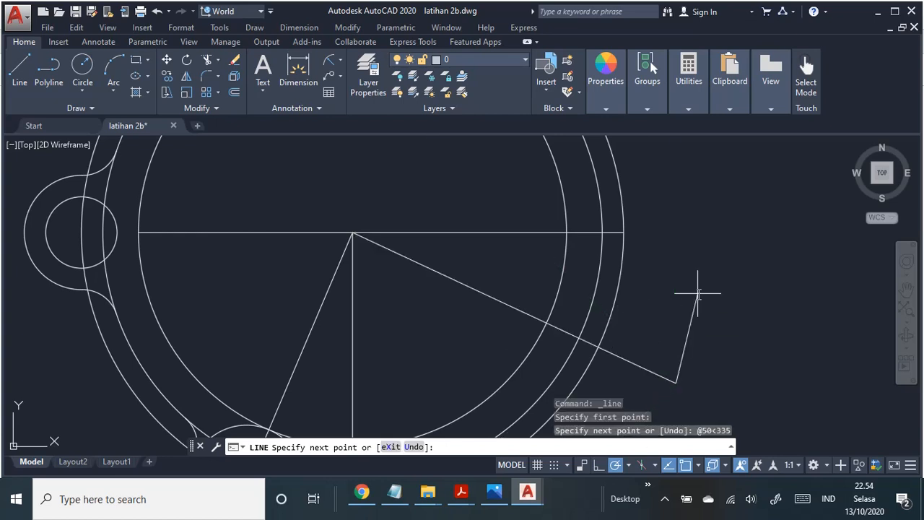
pyautogui.press('Escape')
# Step: Add an angular dimension between the horizontal centre line and the new sloping line, placed outside the ring
pyautogui.moveTo(682, 291); pyautogui.dragTo(698, 264, button='middle')
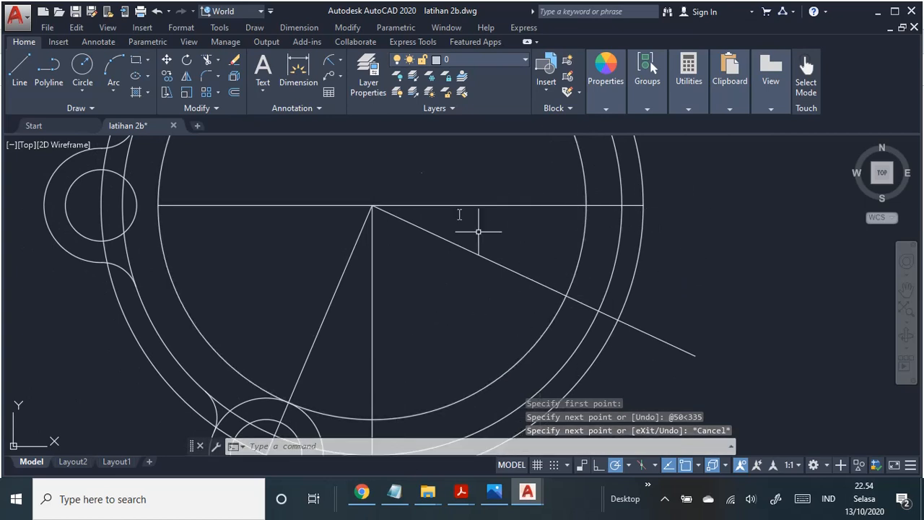
pyautogui.click(309, 27)
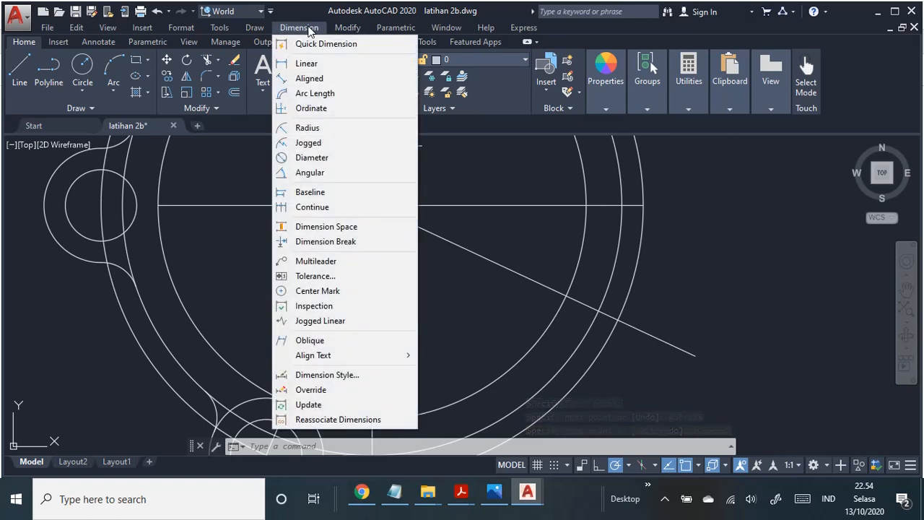
pyautogui.click(340, 173)
pyautogui.click(550, 206)
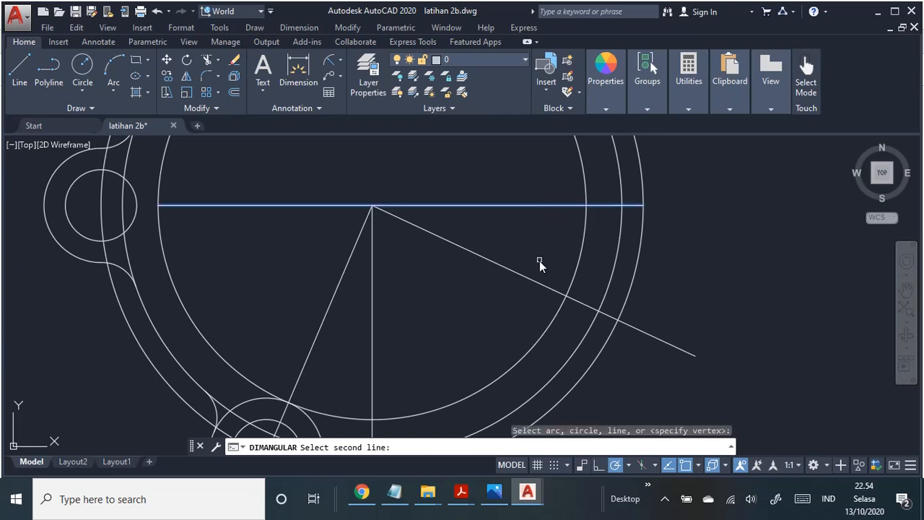
pyautogui.click(536, 282)
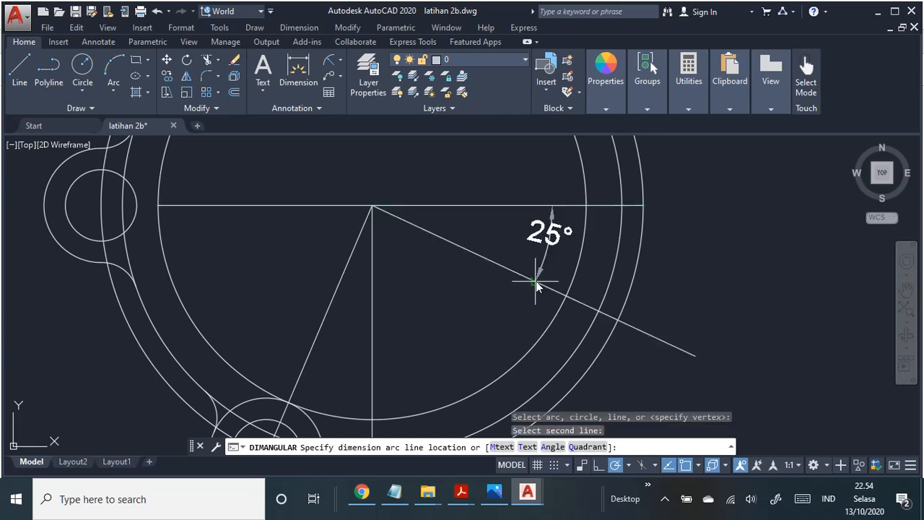
pyautogui.click(711, 325)
# Step: Draw a radius 8 circle where the lower-right sloping line crosses the ring's outermost circle, and erase it
pyautogui.hotkey('alt', 'Tab')
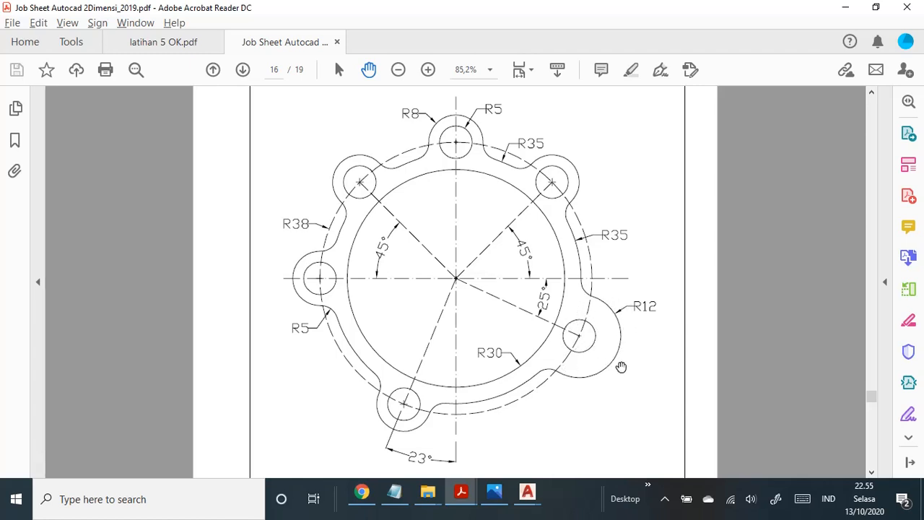
pyautogui.hotkey('alt', 'Tab')
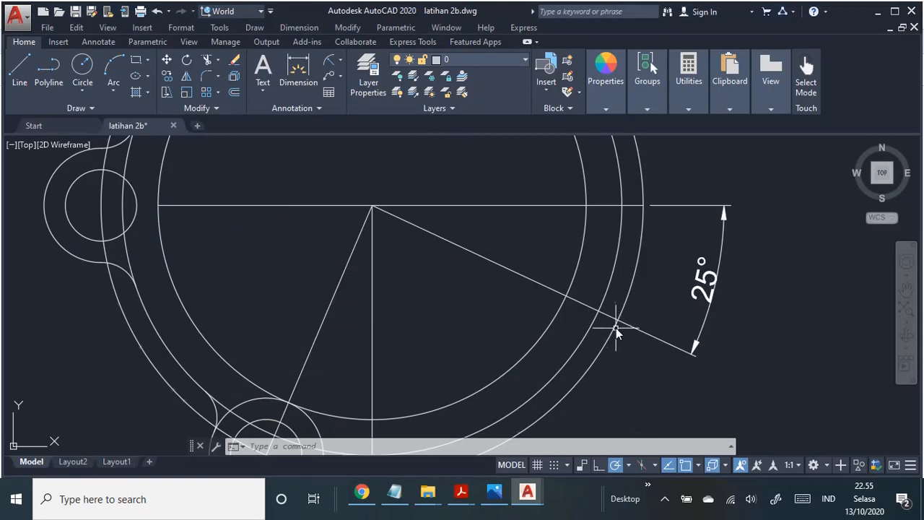
pyautogui.click(254, 28)
pyautogui.moveTo(310, 224)
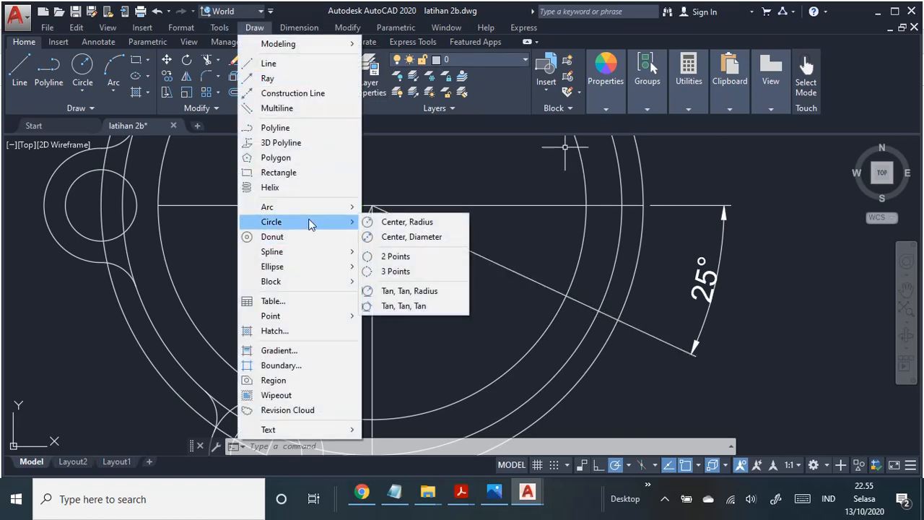
pyautogui.click(417, 222)
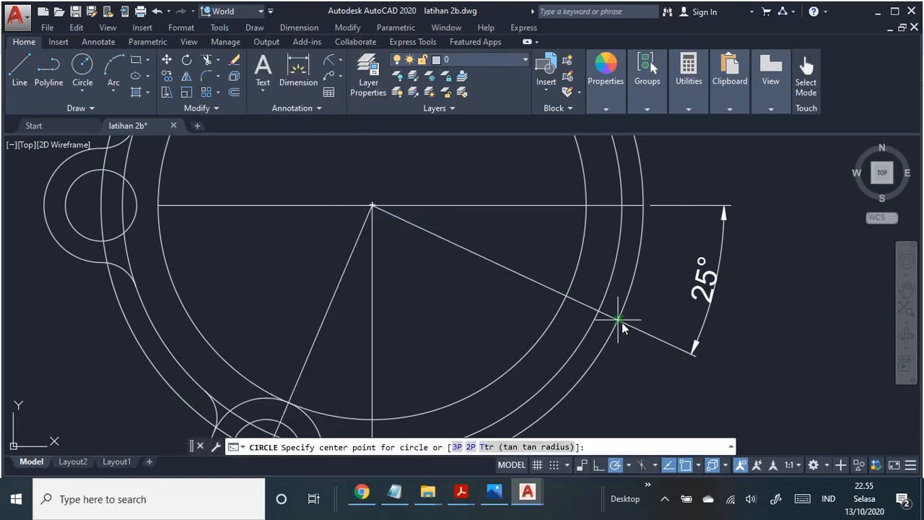
pyautogui.click(619, 319)
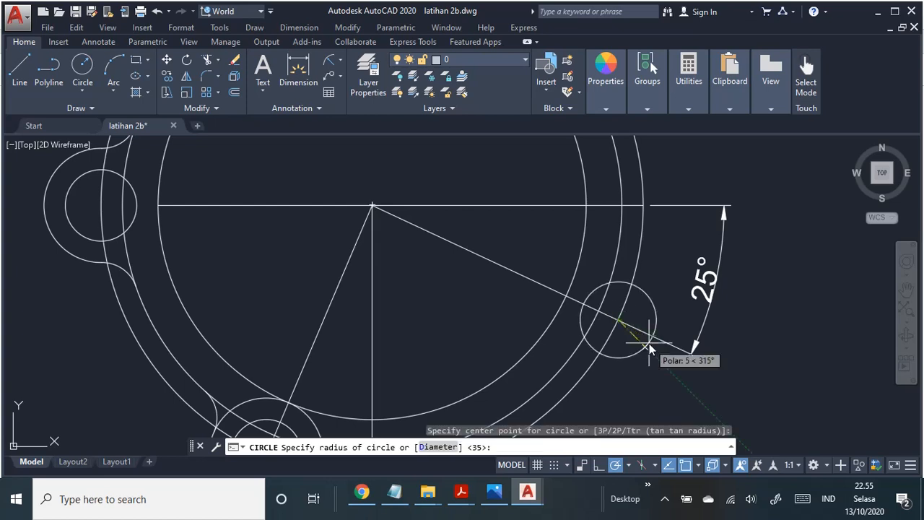
pyautogui.write('8')
pyautogui.press('Return')
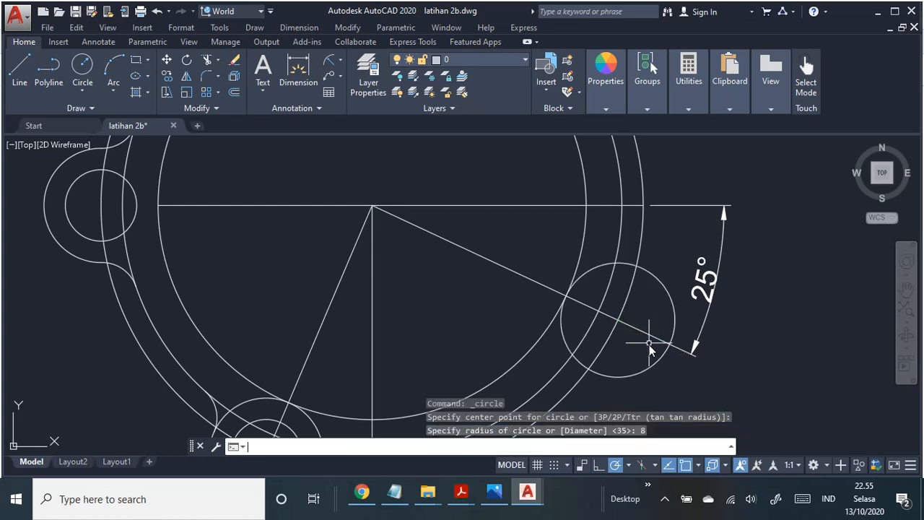
pyautogui.click(657, 282)
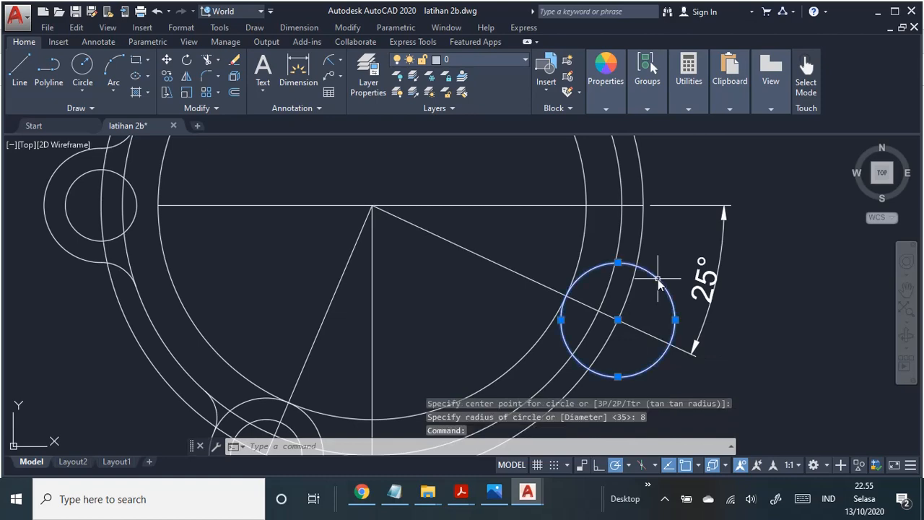
pyautogui.press('Delete')
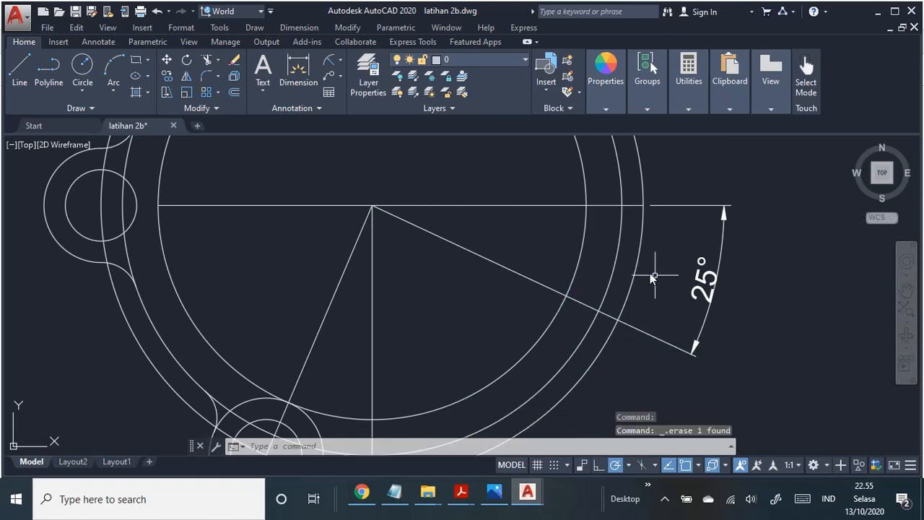
# Step: Redraw the radius 8 circle at the lower-right lug's centre, compare it with the PDF job sheet and erase it
pyautogui.click(254, 27)
pyautogui.moveTo(350, 222)
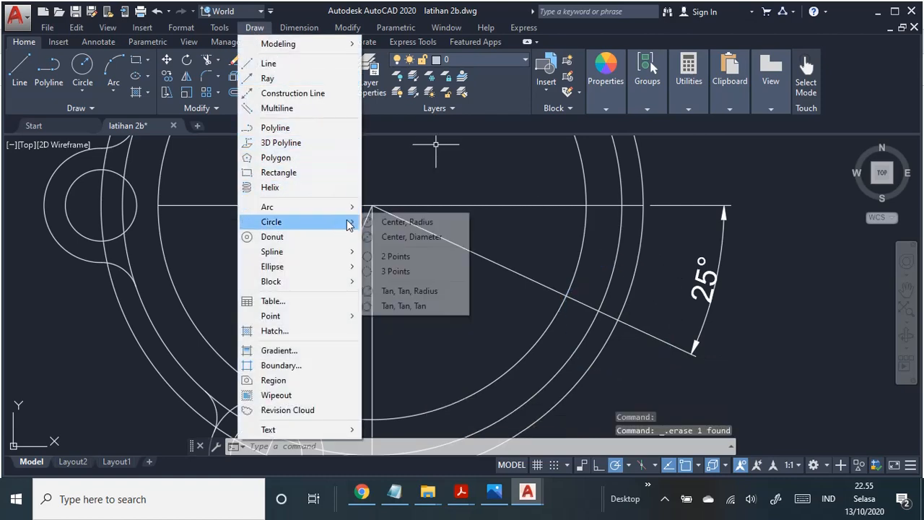
pyautogui.click(402, 221)
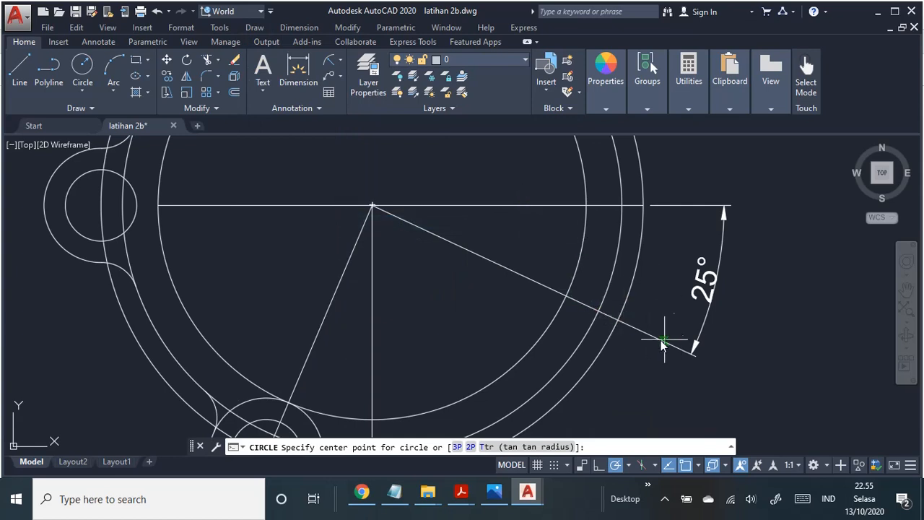
pyautogui.scroll(2, 635, 332)
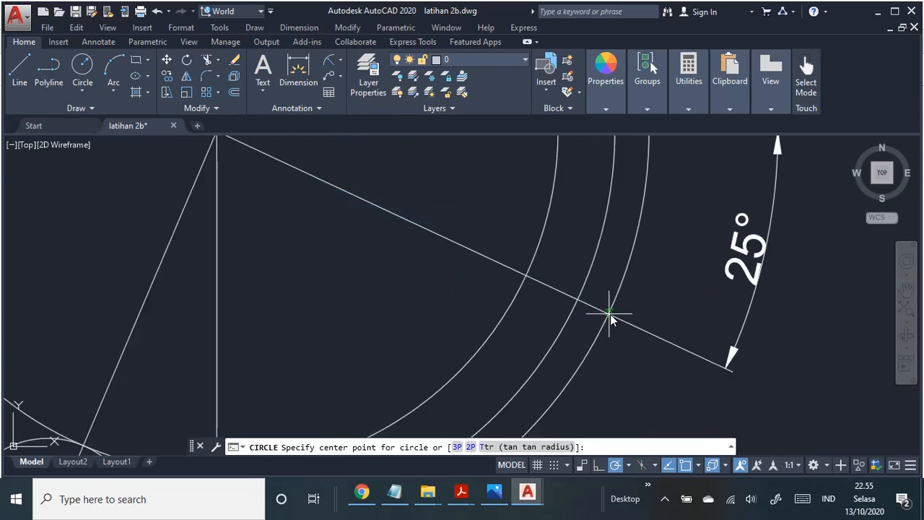
pyautogui.click(610, 314)
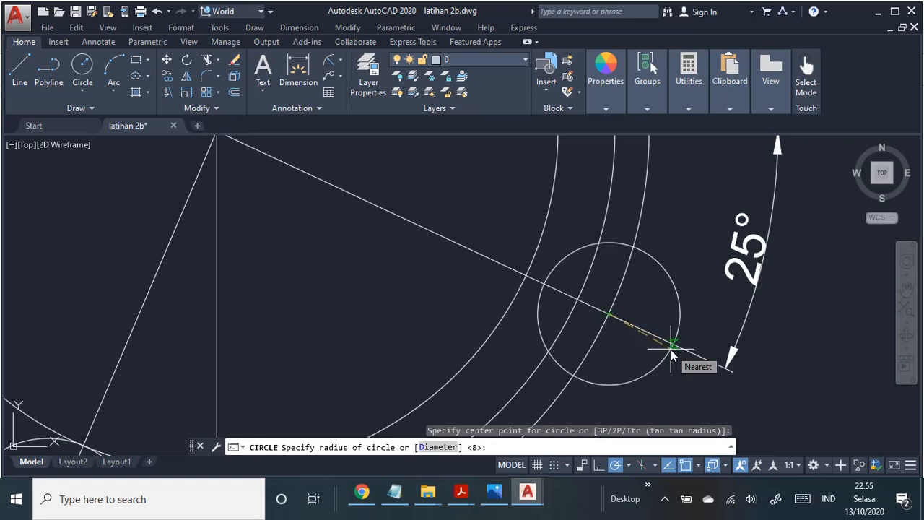
pyautogui.write('8')
pyautogui.press('Return')
pyautogui.scroll(-3, 672, 347)
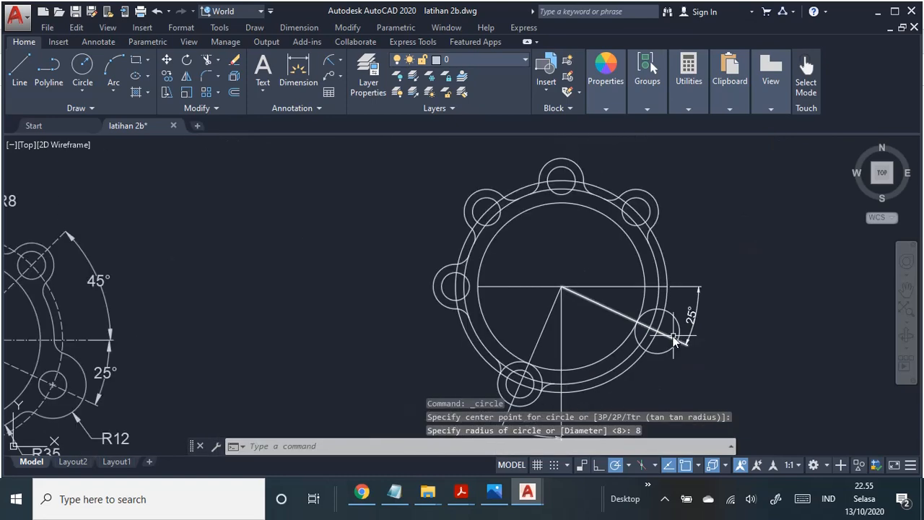
pyautogui.moveTo(675, 341); pyautogui.dragTo(650, 330, button='middle')
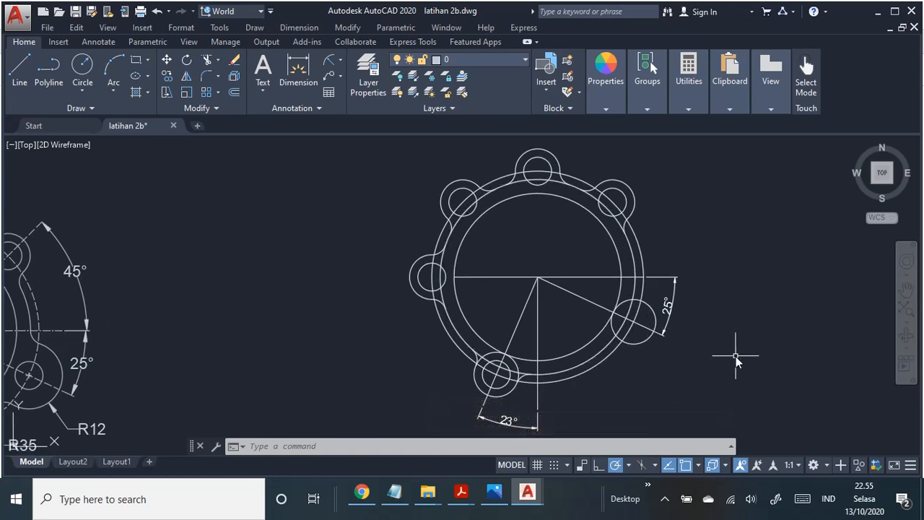
pyautogui.hotkey('alt', 'Tab')
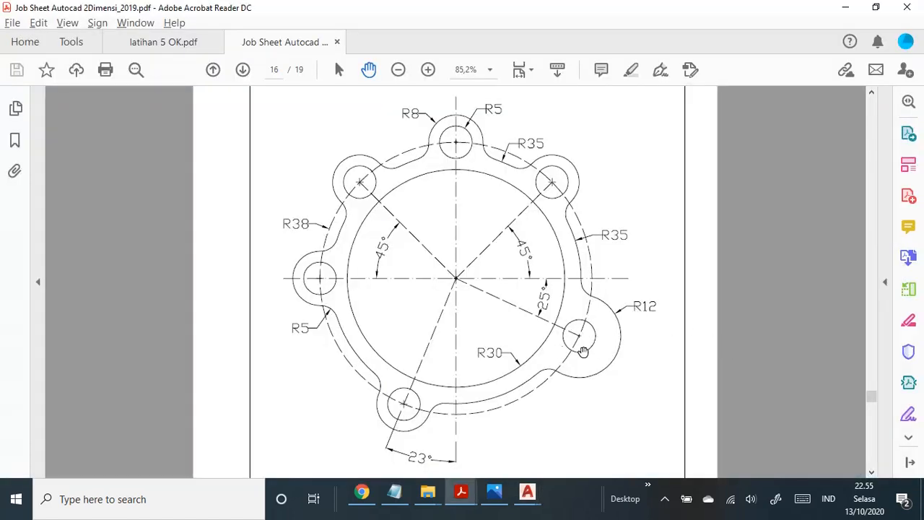
pyautogui.hotkey('alt', 'Tab')
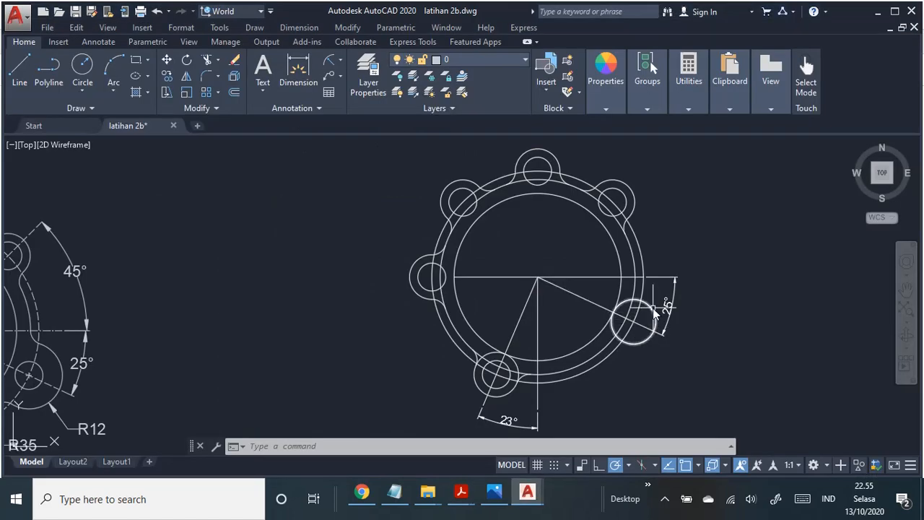
pyautogui.click(653, 308)
pyautogui.press('Delete')
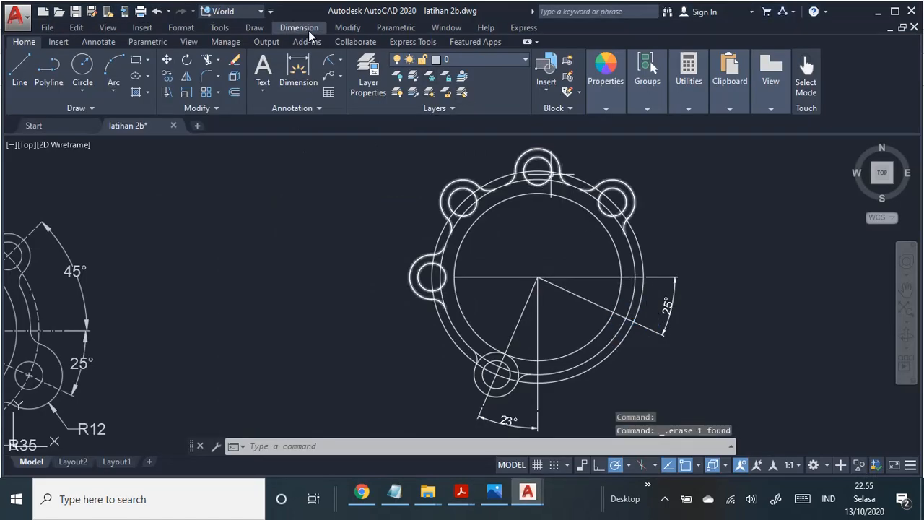
# Step: Draw a radius 5 circle centred where the lower-right sloping line crosses the ring's outermost circle
pyautogui.click(257, 29)
pyautogui.moveTo(301, 225)
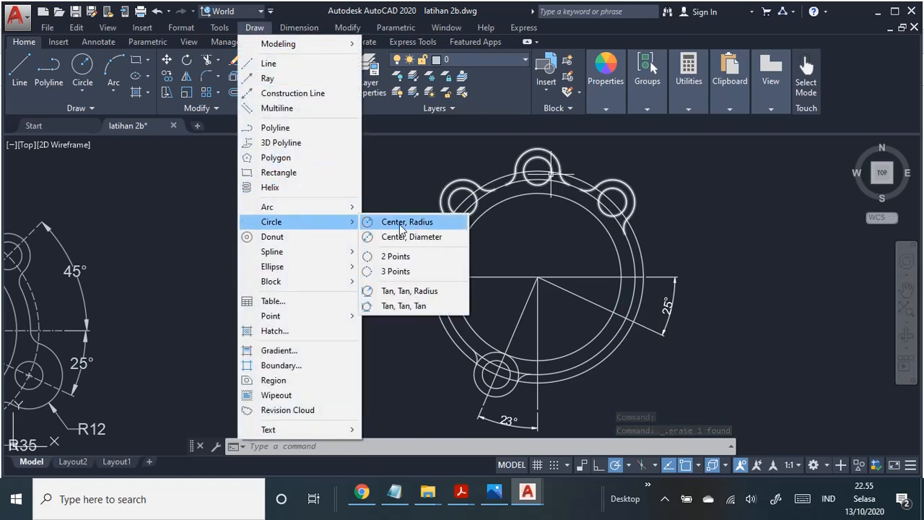
pyautogui.click(402, 230)
pyautogui.scroll(4, 681, 330)
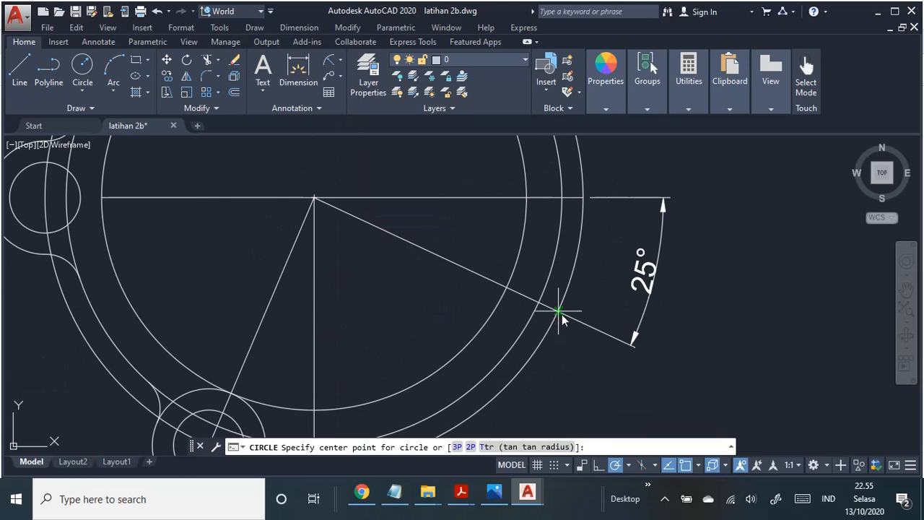
pyautogui.click(559, 312)
pyautogui.write('5')
pyautogui.press('Return')
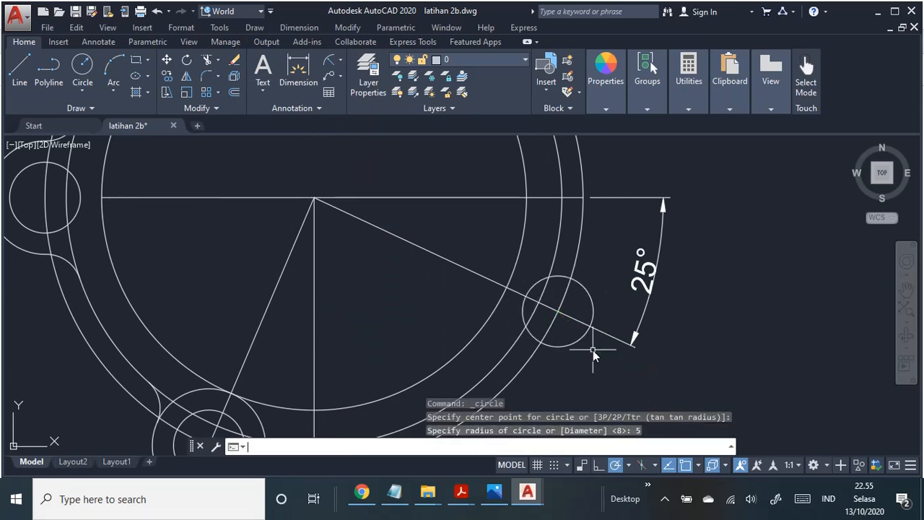
pyautogui.scroll(-4, 592, 350)
# Step: Check the lug radius on the PDF job sheet and draw a radius 12 circle centred on the lower-right lug's small circle
pyautogui.hotkey('alt', 'Tab')
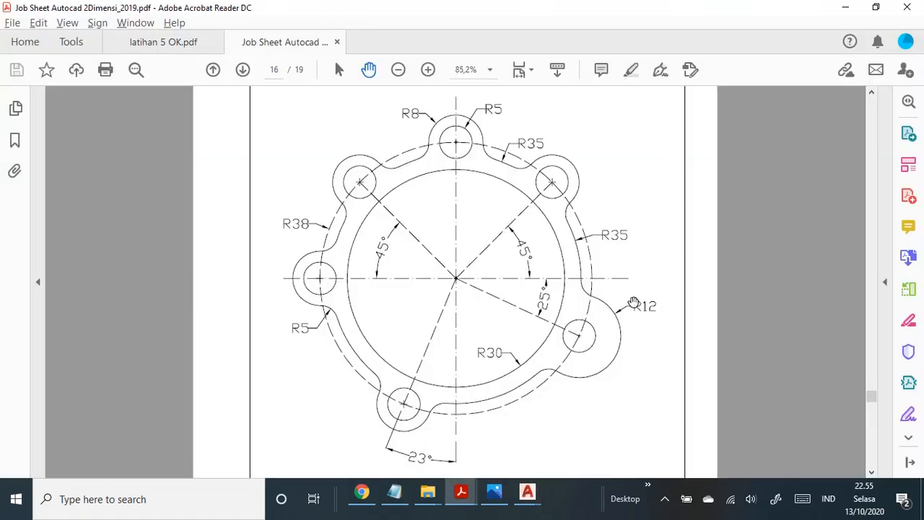
pyautogui.hotkey('alt', 'Tab')
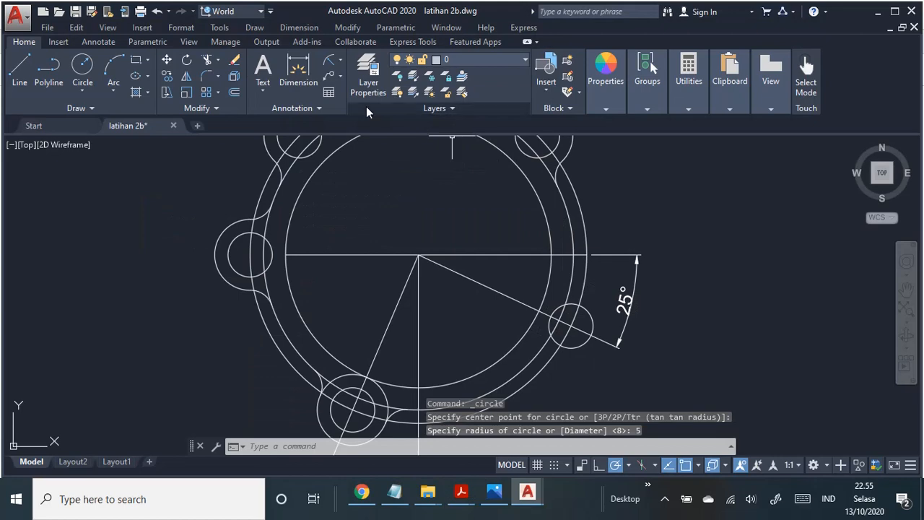
pyautogui.click(247, 31)
pyautogui.moveTo(320, 226)
pyautogui.click(405, 222)
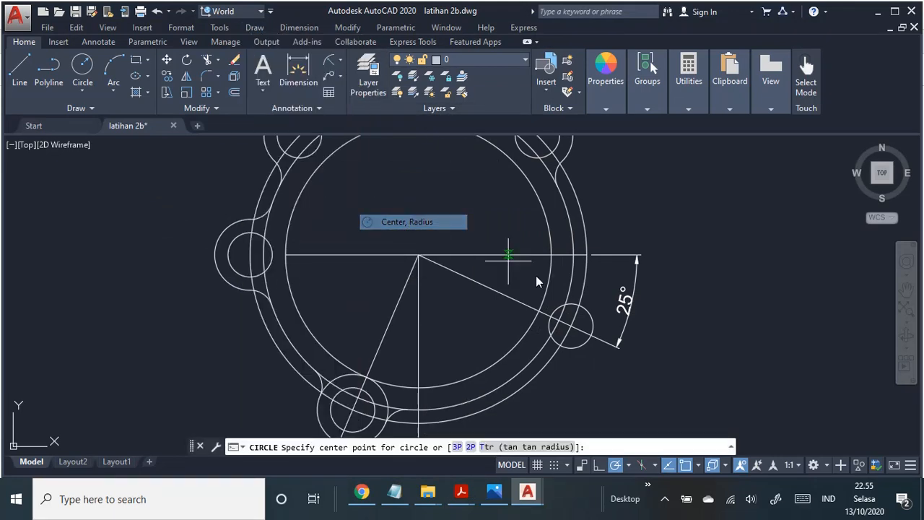
pyautogui.click(571, 327)
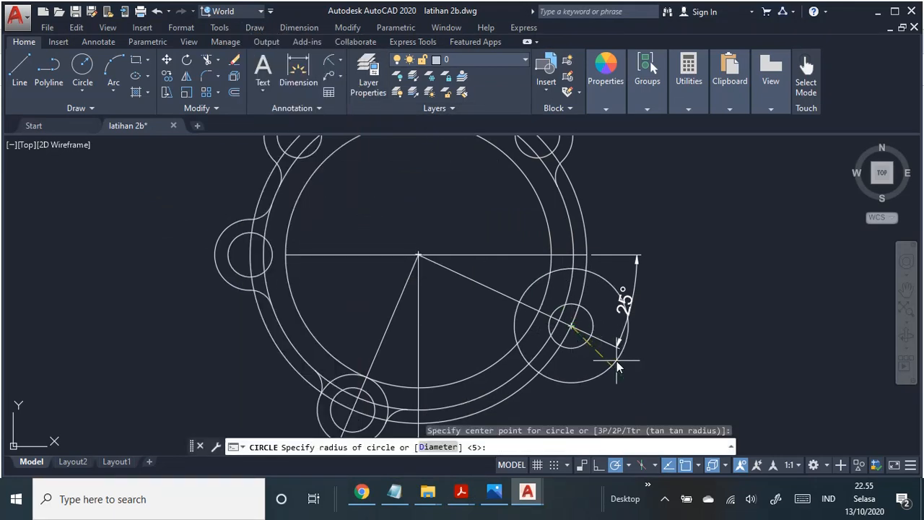
pyautogui.write('12')
pyautogui.press('Return')
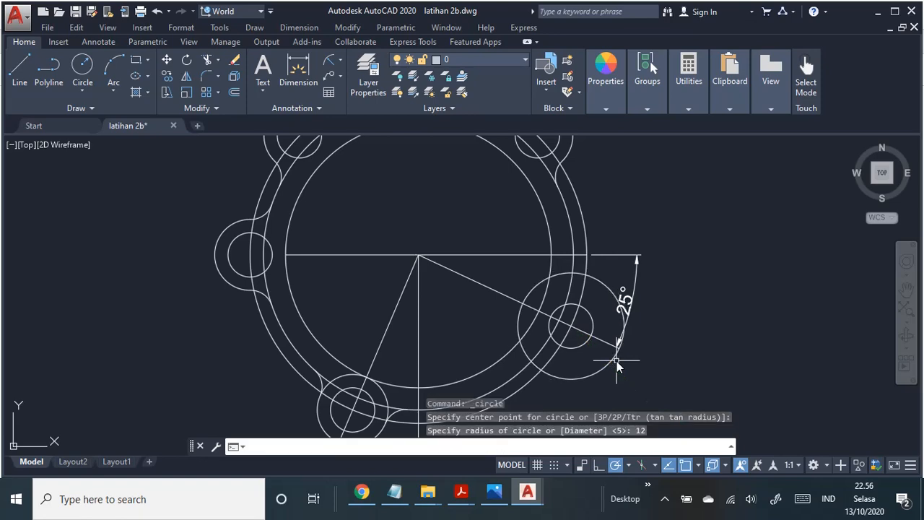
# Step: Examine on the PDF job sheet how the R12 lug outline blends into the R35 ring, comparing it with the drawing
pyautogui.hotkey('alt', 'Tab')
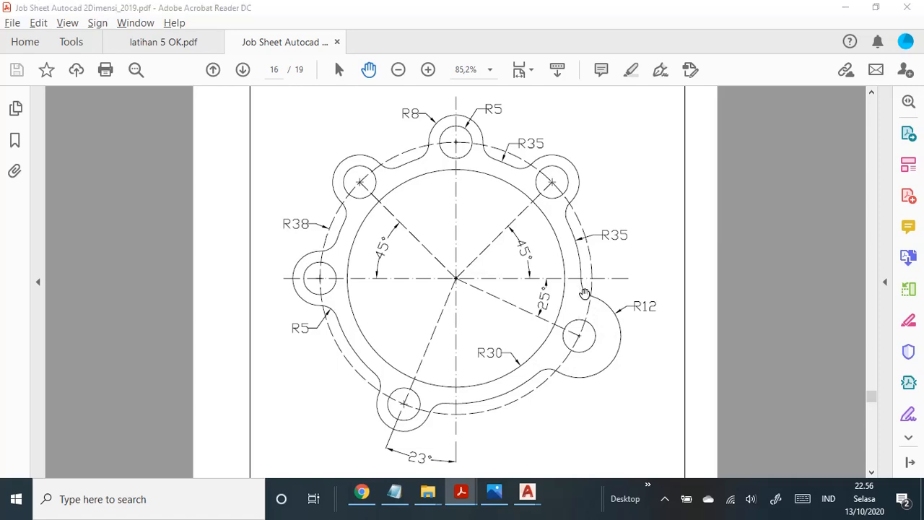
pyautogui.hotkey('alt', 'Tab')
pyautogui.hotkey('alt', 'Tab')
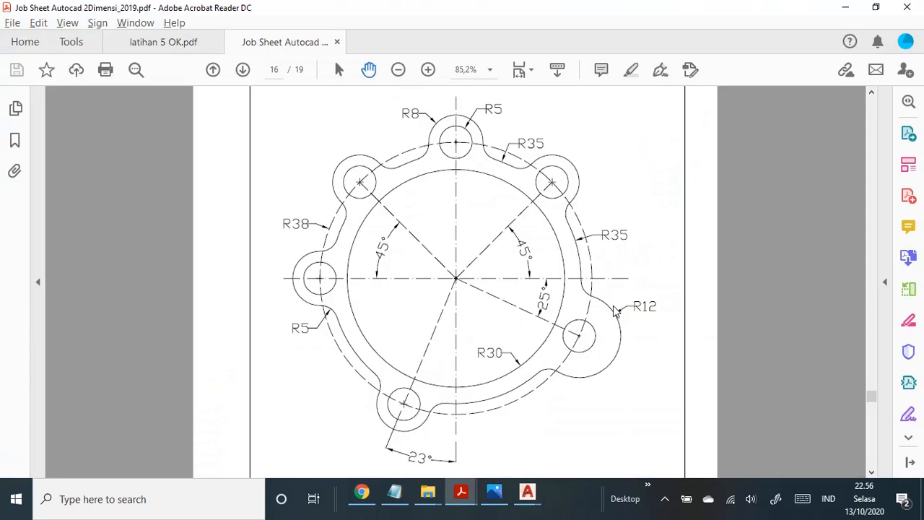
pyautogui.hotkey('alt', 'Tab')
pyautogui.hotkey('alt', 'Tab')
pyautogui.hotkey('alt', 'Tab')
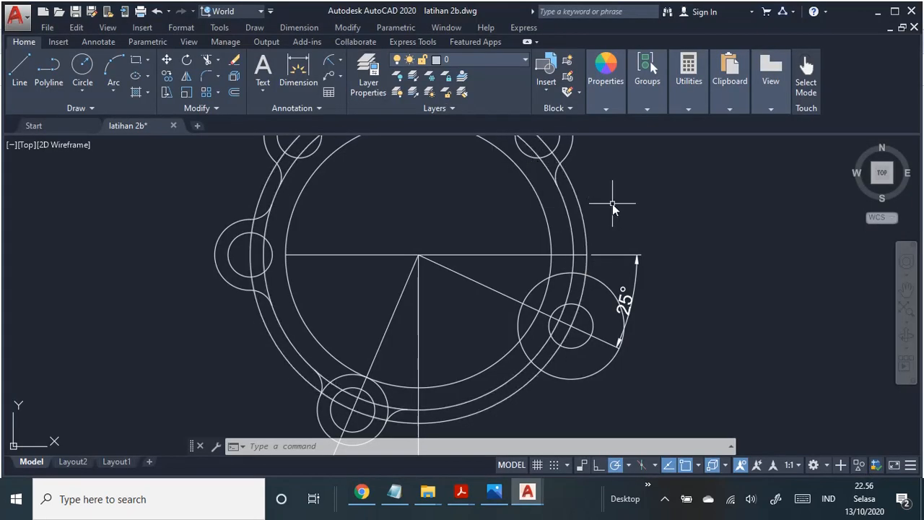
# Step: Fillet the upper junction of the lower-right lug's radius 12 circle and the ring's middle circle with radius 5
pyautogui.moveTo(612, 204); pyautogui.dragTo(592, 217, button='middle')
pyautogui.click(353, 29)
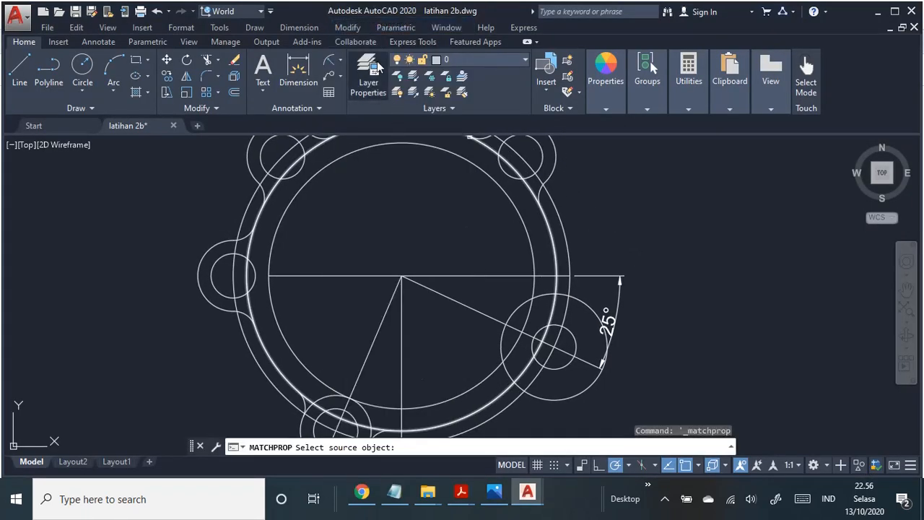
pyautogui.click(351, 29)
pyautogui.click(351, 29)
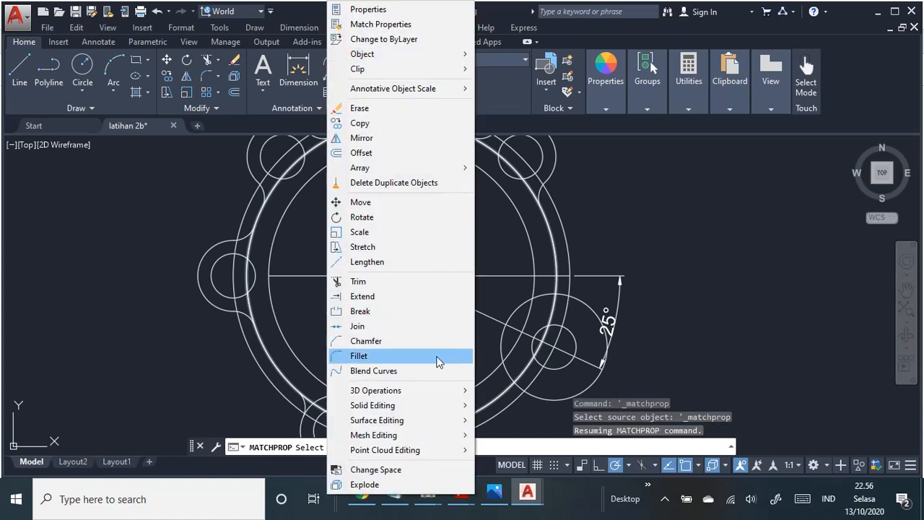
pyautogui.click(361, 356)
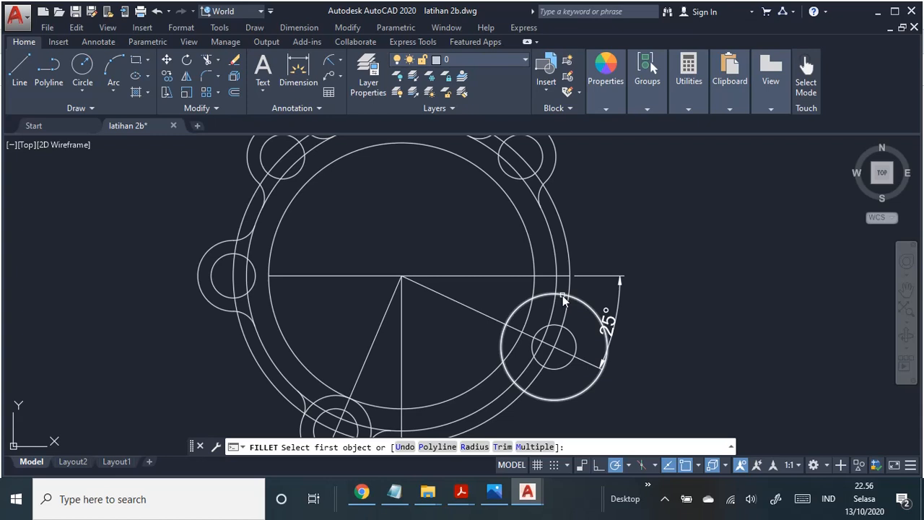
pyautogui.click(475, 447)
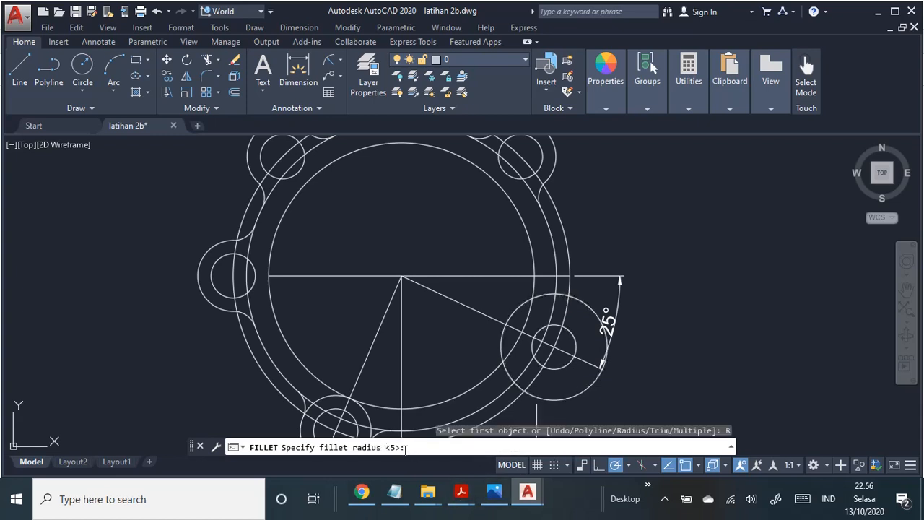
pyautogui.press('Return')
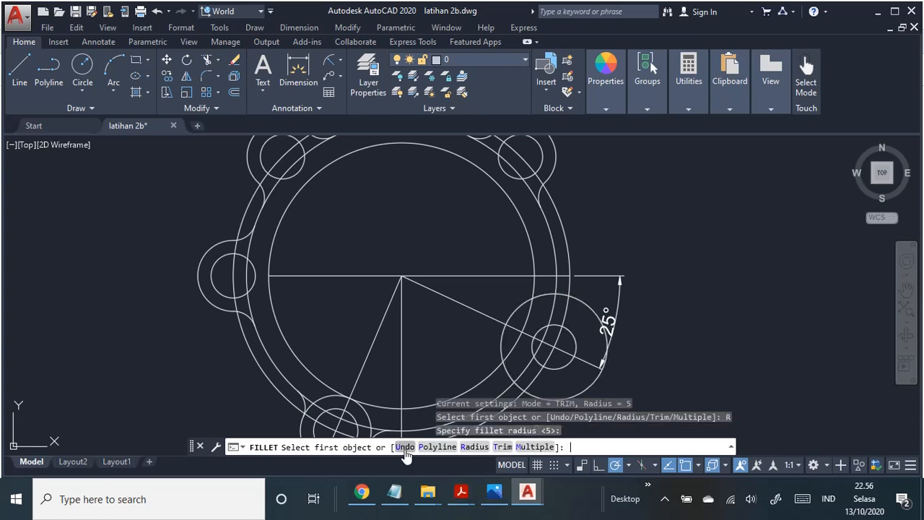
pyautogui.click(563, 296)
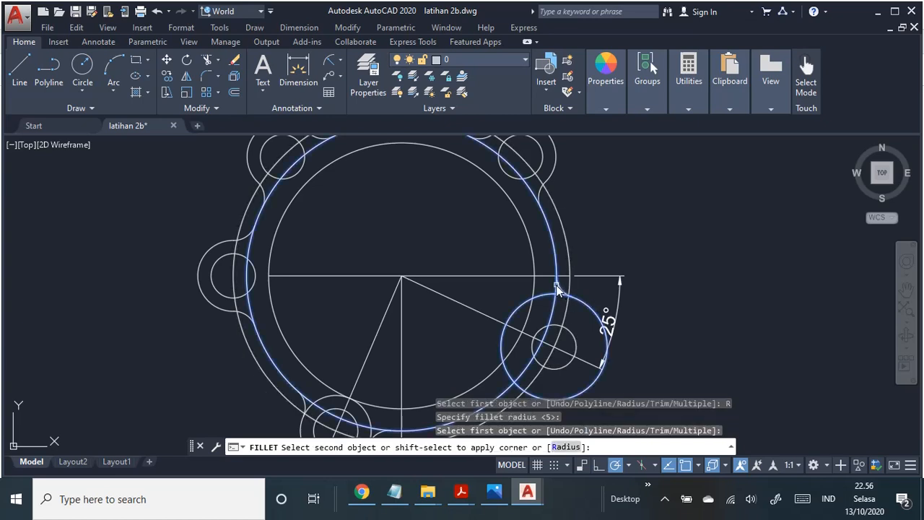
pyautogui.click(557, 289)
# Step: Fillet the lower junction of the radius 12 lug circle and the ring's middle circle with radius 5
pyautogui.moveTo(598, 340); pyautogui.dragTo(633, 267, button='middle')
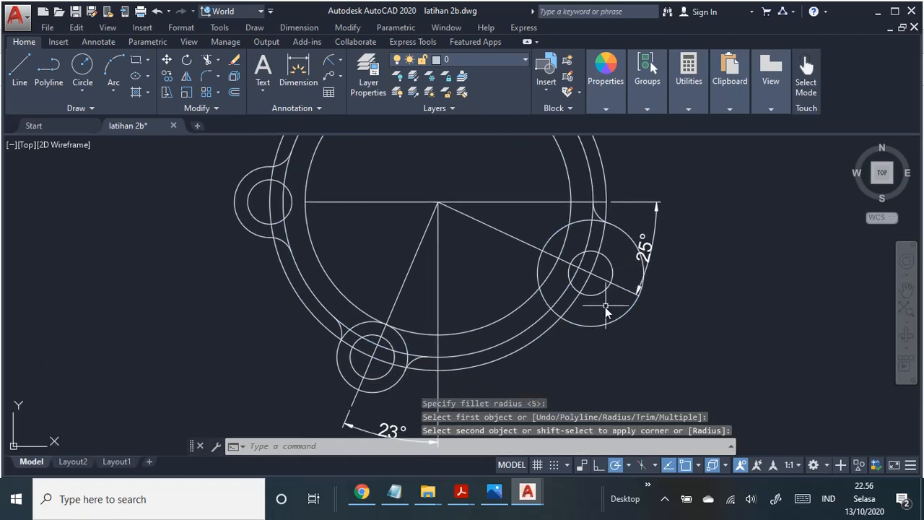
pyautogui.press('Return')
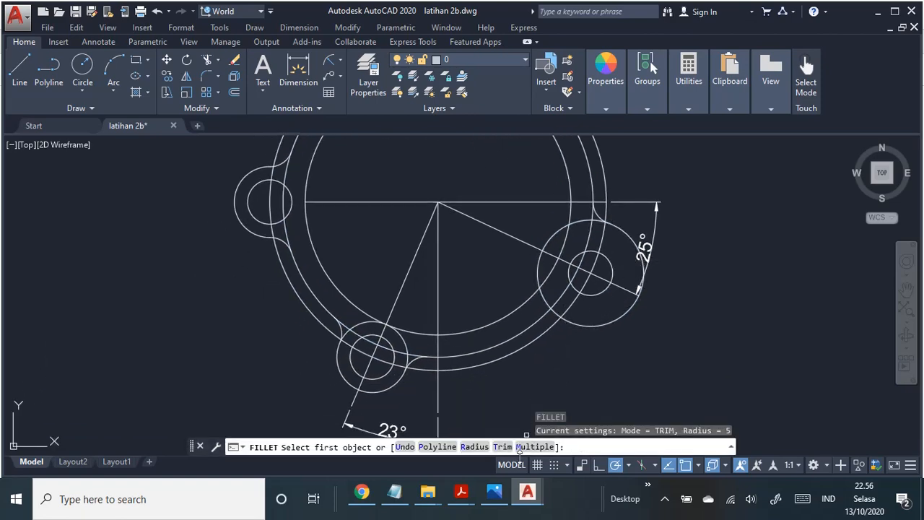
pyautogui.click(475, 447)
pyautogui.press('Return')
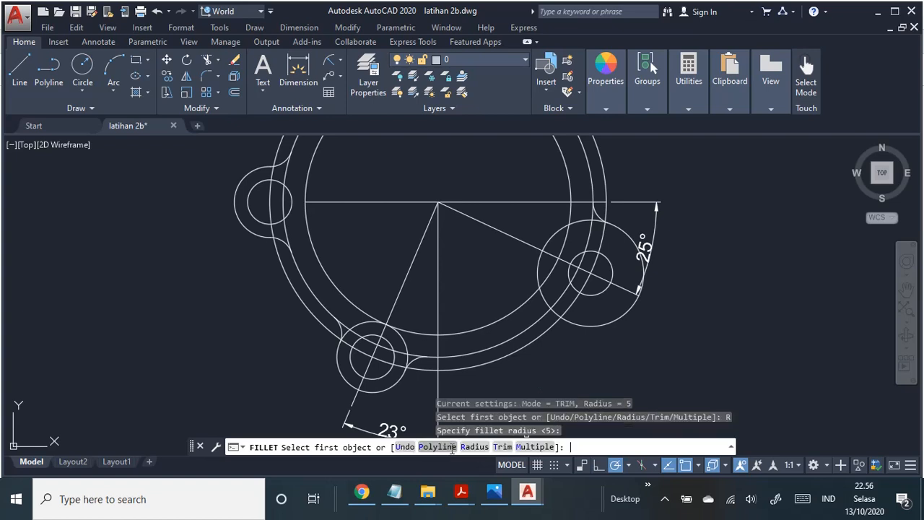
pyautogui.click(555, 313)
pyautogui.click(544, 325)
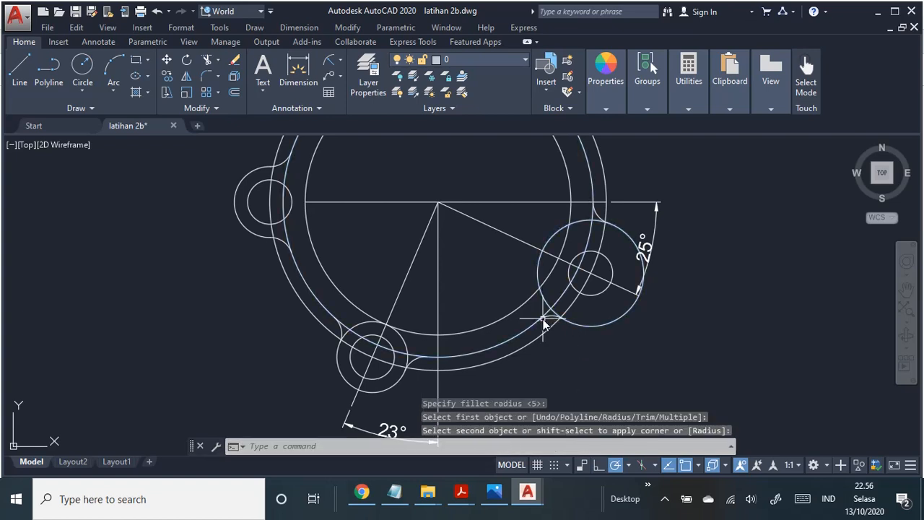
# Step: Trim the ring's middle circle between the lower-left lug's left fillet and the lug's outer circle, using all objects as cutting edges
pyautogui.scroll(-2, 649, 359)
pyautogui.moveTo(689, 314); pyautogui.dragTo(681, 327, button='middle')
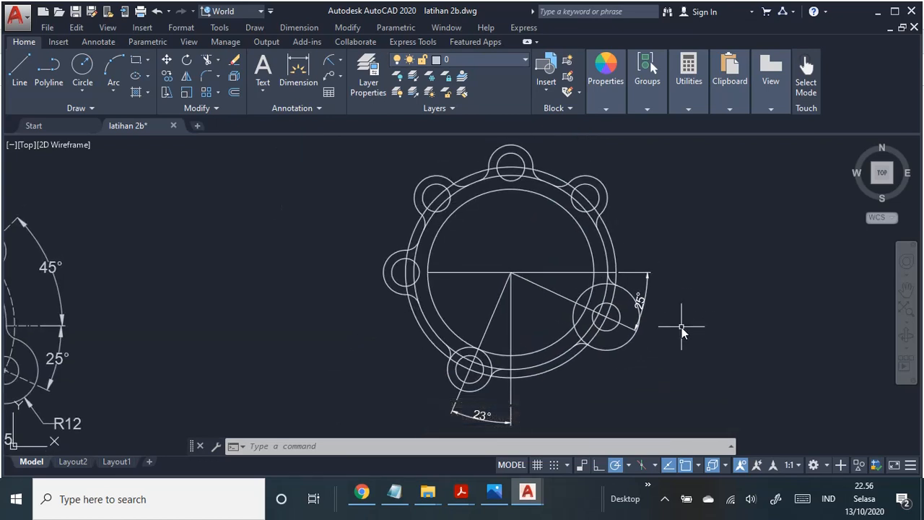
pyautogui.click(347, 27)
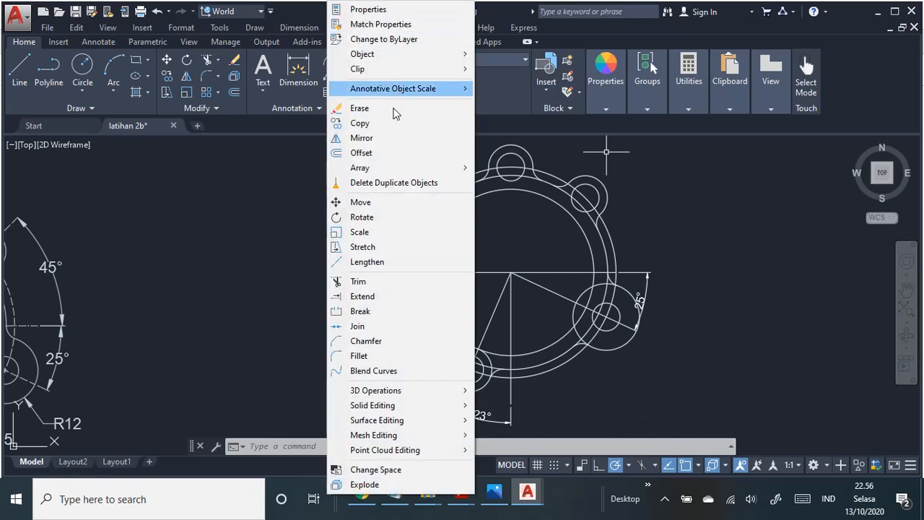
pyautogui.click(404, 285)
pyautogui.scroll(2, 549, 354)
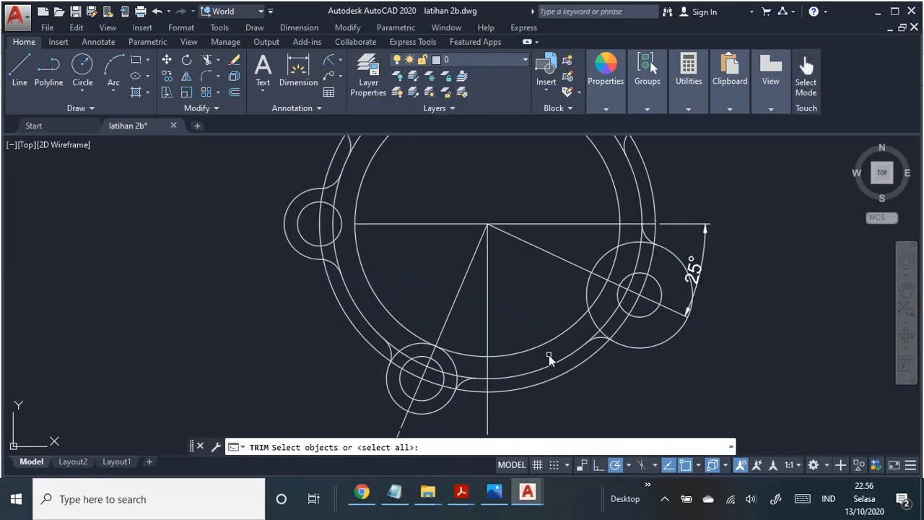
pyautogui.scroll(2, 390, 359)
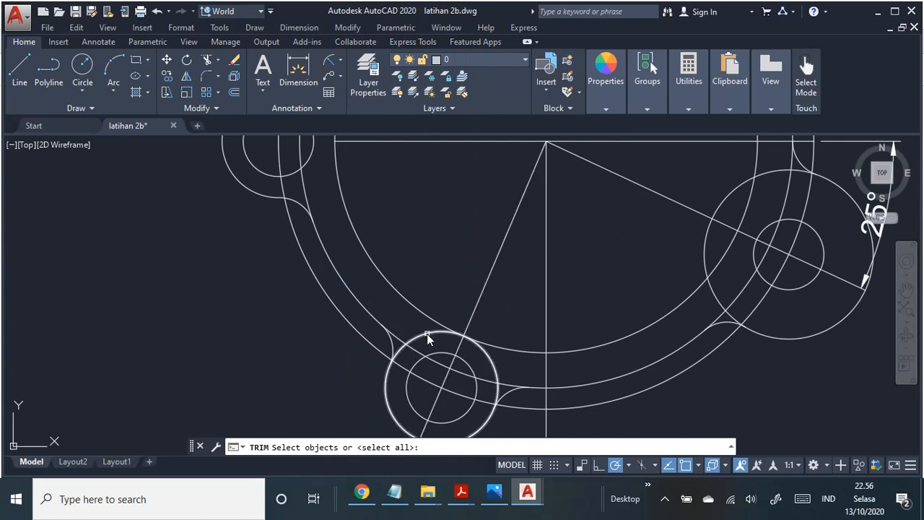
pyautogui.press('Return')
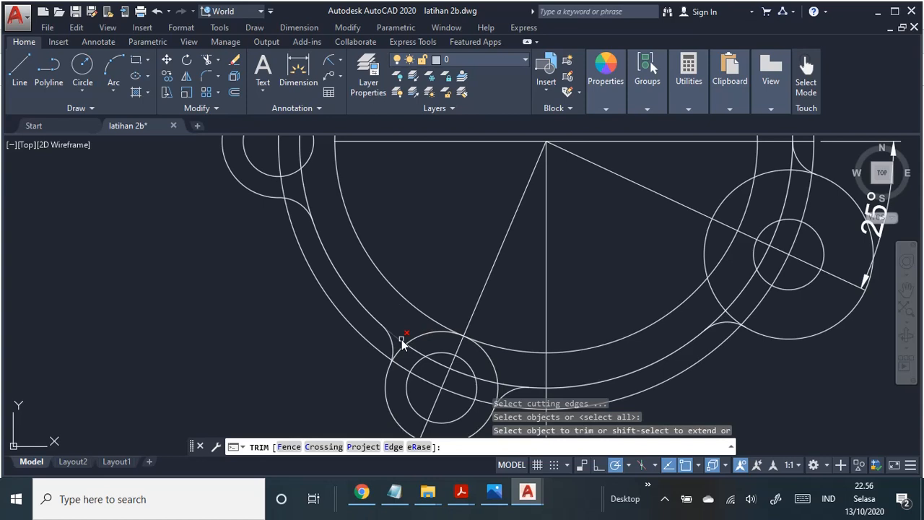
pyautogui.click(403, 343)
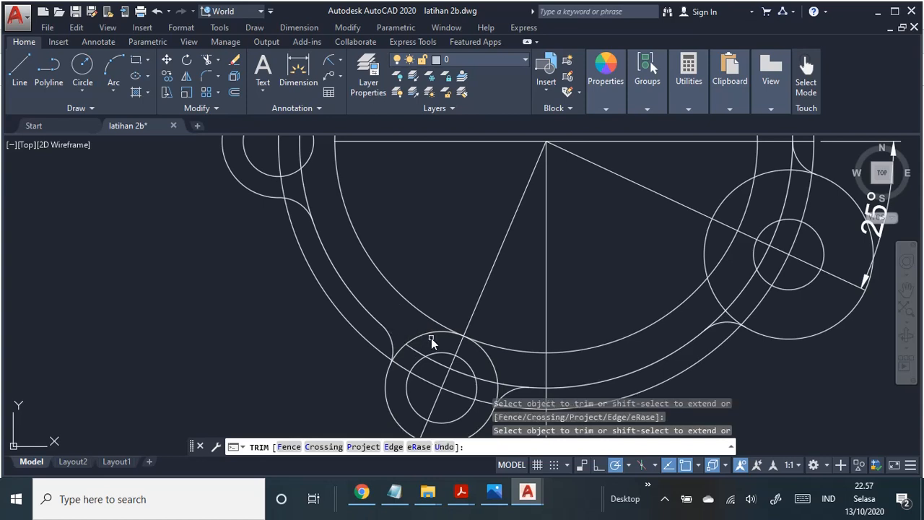
# Step: Compare with the PDF job sheet and trim the inner part of the lower-left lug's outer circle and the middle circle's arc inside it
pyautogui.hotkey('alt', 'Tab')
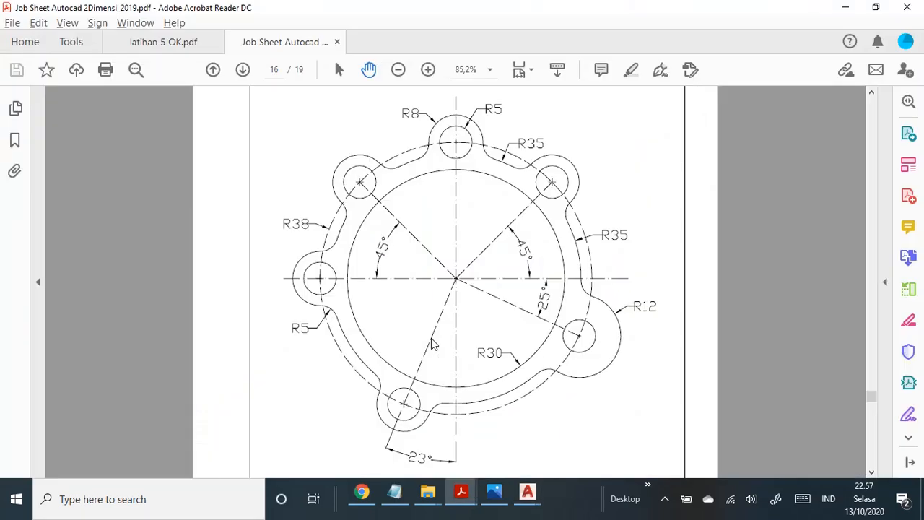
pyautogui.hotkey('alt', 'Tab')
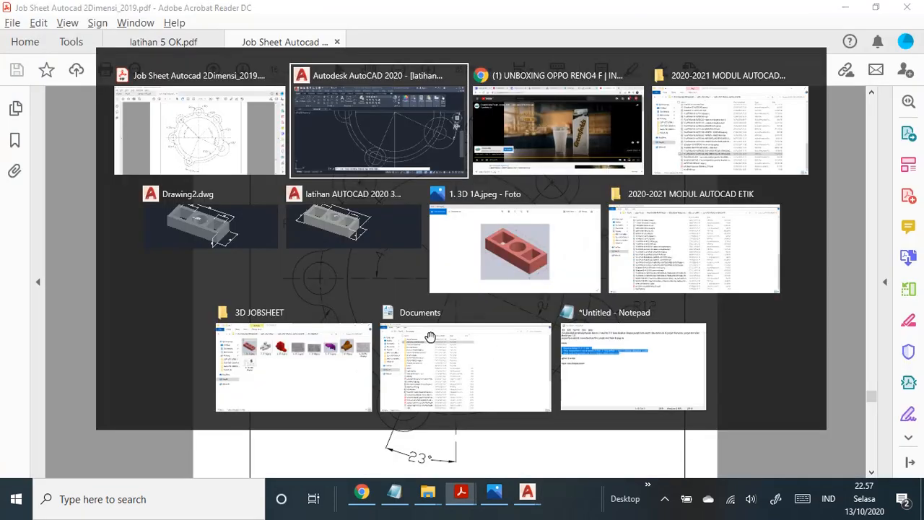
pyautogui.hotkey('alt', 'Tab')
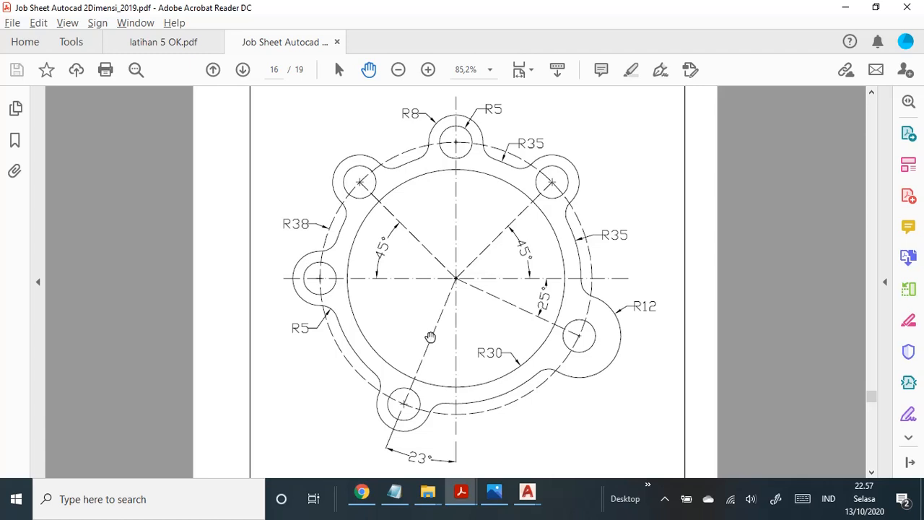
pyautogui.hotkey('alt', 'Tab')
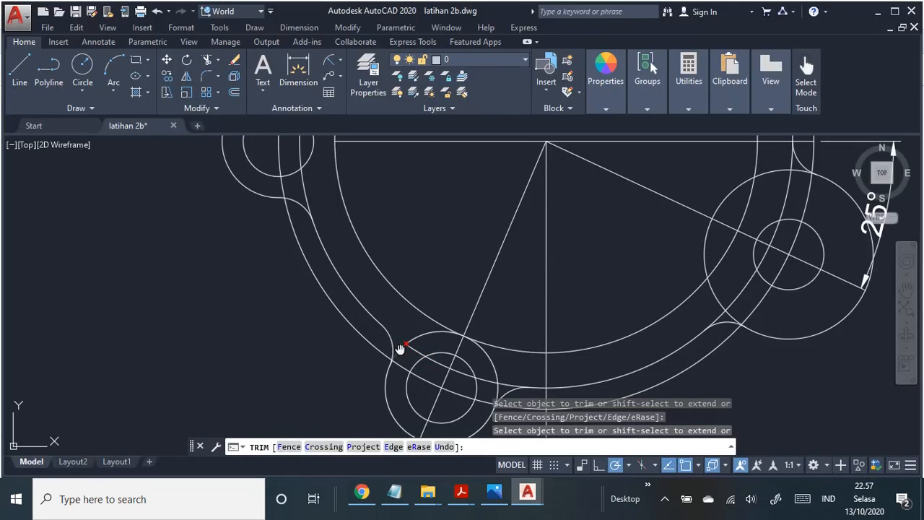
pyautogui.click(400, 350)
pyautogui.click(419, 337)
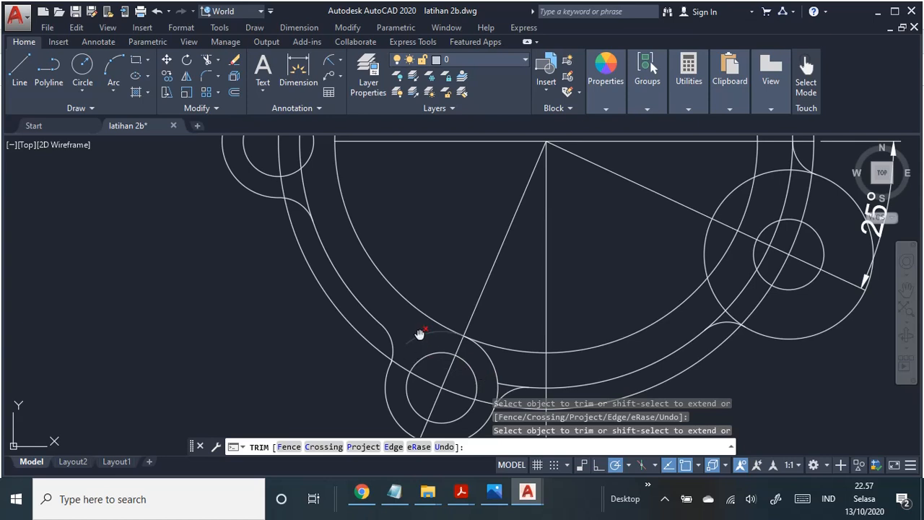
pyautogui.click(493, 366)
# Step: Trim the leftover slivers where the lower-left lug's outer arc meets its left and right fillets
pyautogui.scroll(3, 425, 361)
pyautogui.scroll(5, 322, 365)
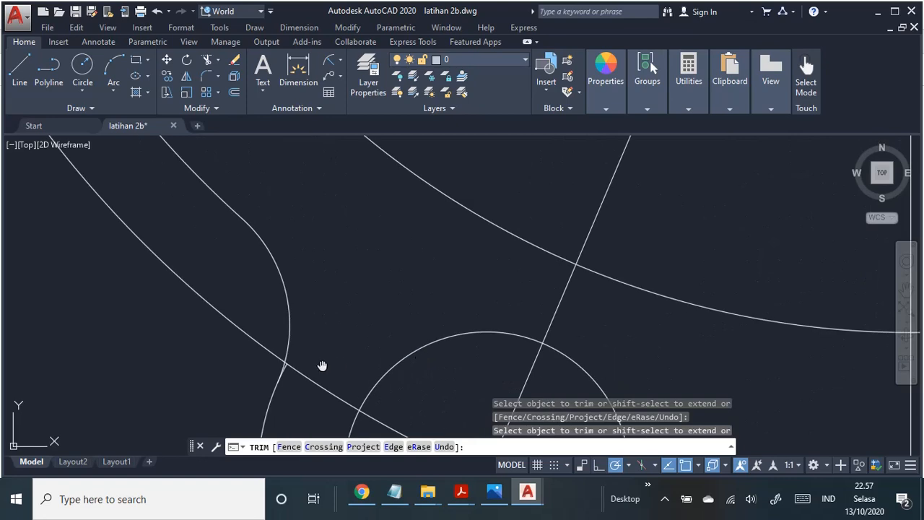
pyautogui.moveTo(395, 316); pyautogui.dragTo(418, 304, button='middle')
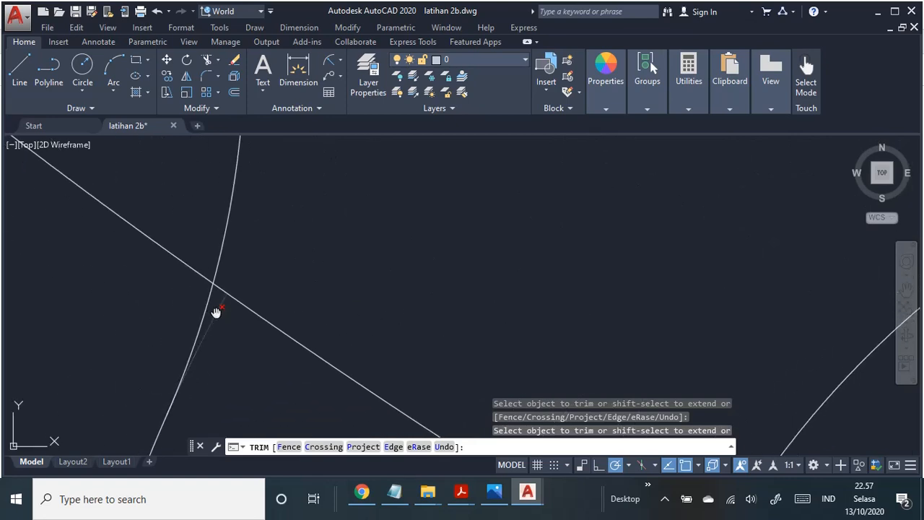
pyautogui.click(216, 313)
pyautogui.scroll(-5, 462, 297)
pyautogui.scroll(-3, 524, 334)
pyautogui.scroll(8, 450, 318)
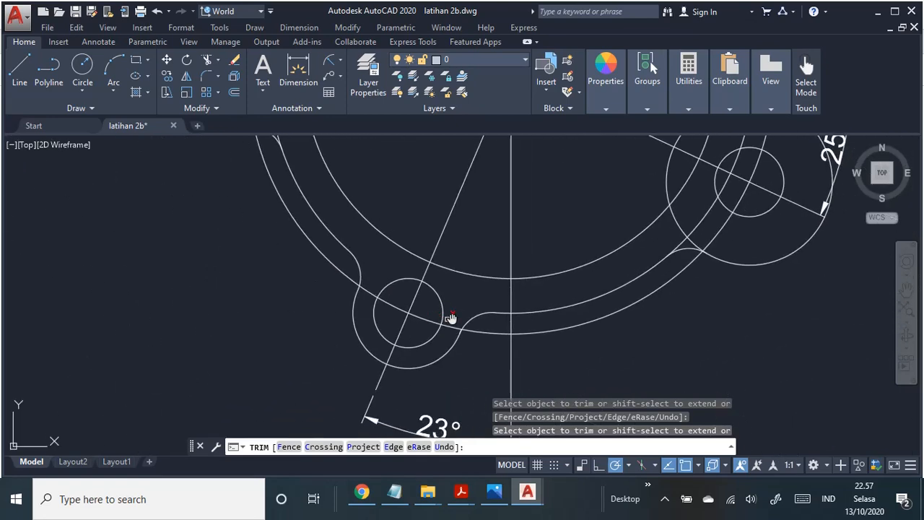
pyautogui.scroll(-4, 433, 342)
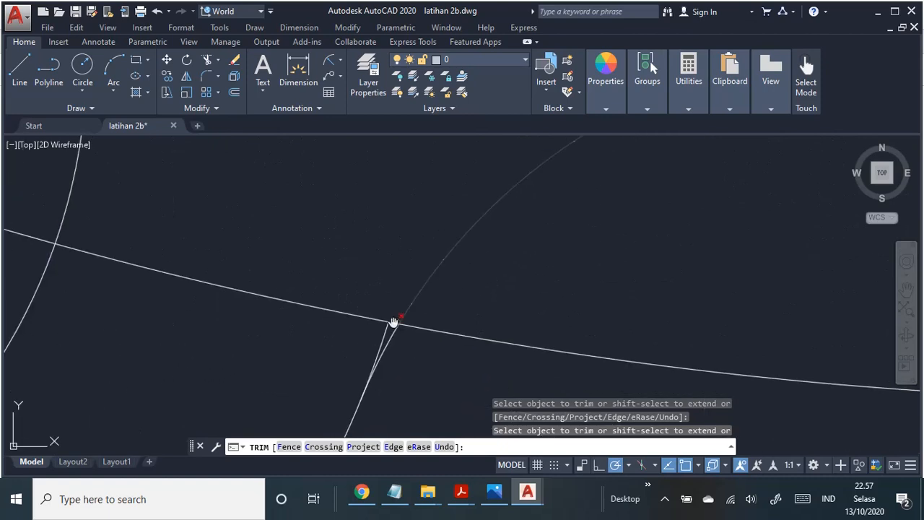
pyautogui.scroll(-4, 446, 336)
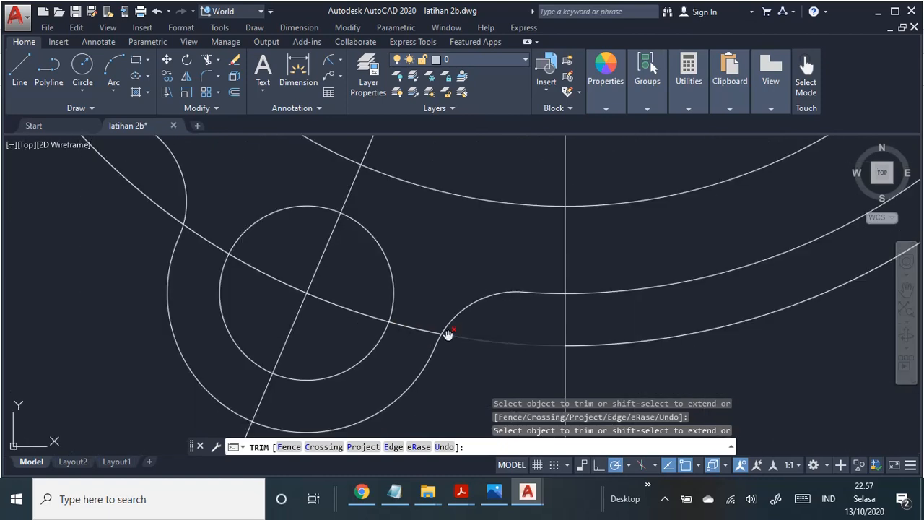
# Step: Trim the ring's middle circle from the lower-right lug's lower fillet to its hole, and the lug's outer circle between that fillet and the ring's inner circle
pyautogui.scroll(-2, 484, 309)
pyautogui.moveTo(588, 330); pyautogui.dragTo(526, 400, button='middle')
pyautogui.scroll(5, 593, 360)
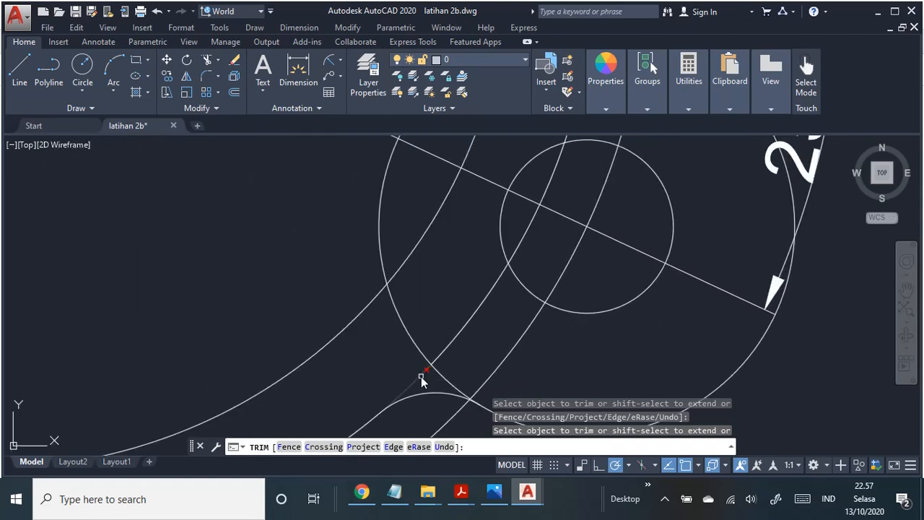
pyautogui.scroll(-4, 421, 376)
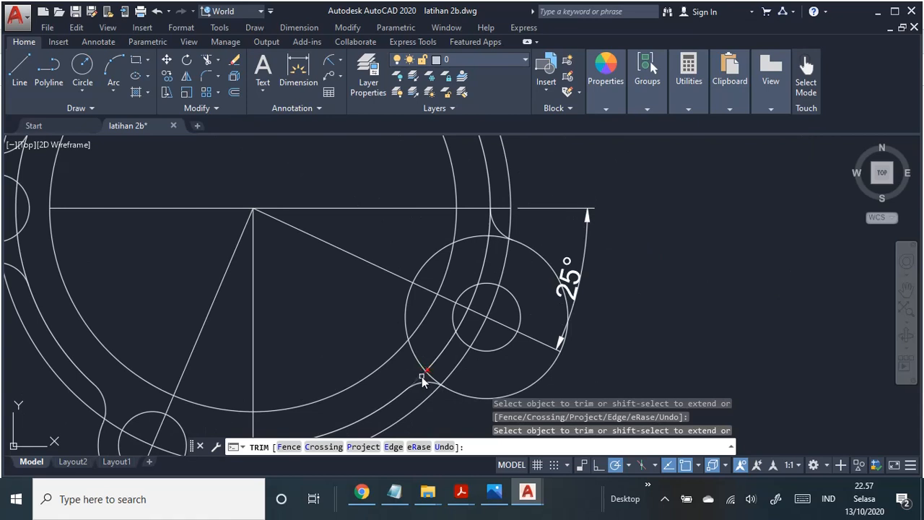
pyautogui.click(421, 376)
pyautogui.click(411, 306)
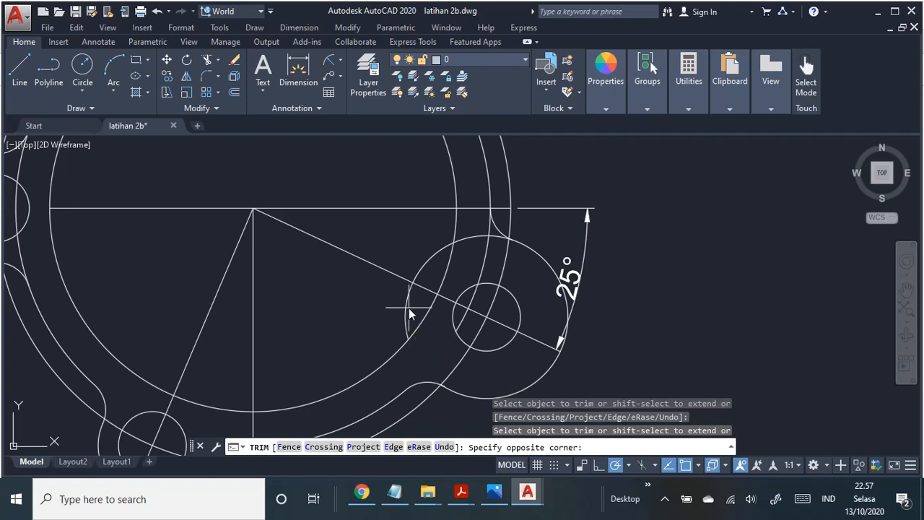
pyautogui.press('Escape')
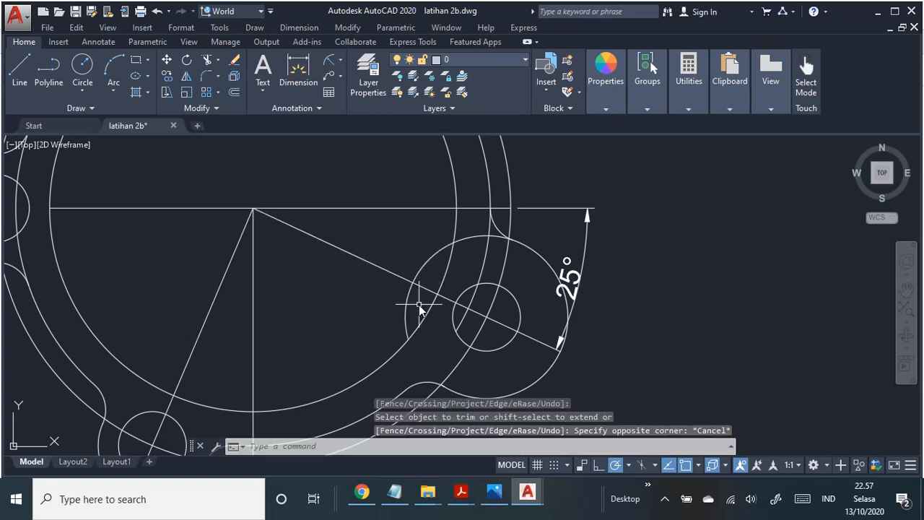
# Step: Trim the part of the lower-right lug's outer circle lying inside the ring's inner circle, using all objects as cutting edges
pyautogui.press('Return')
pyautogui.press('Return')
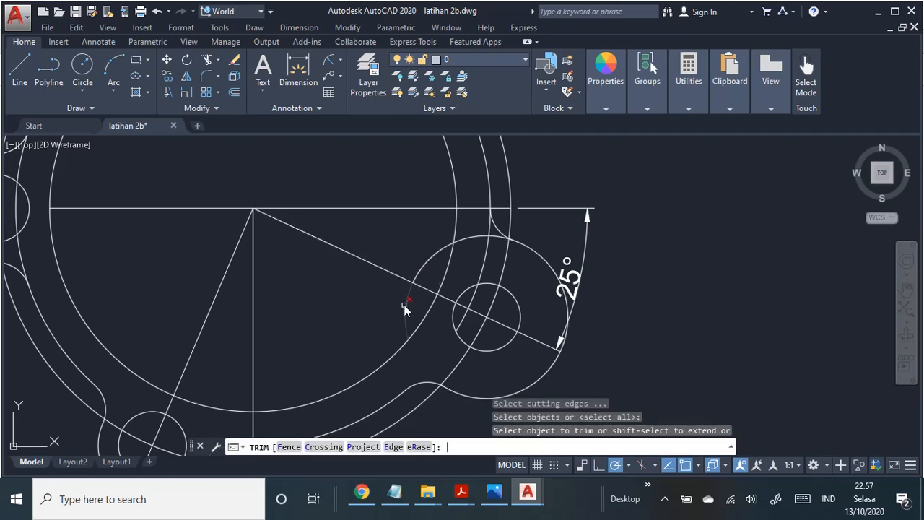
pyautogui.click(407, 299)
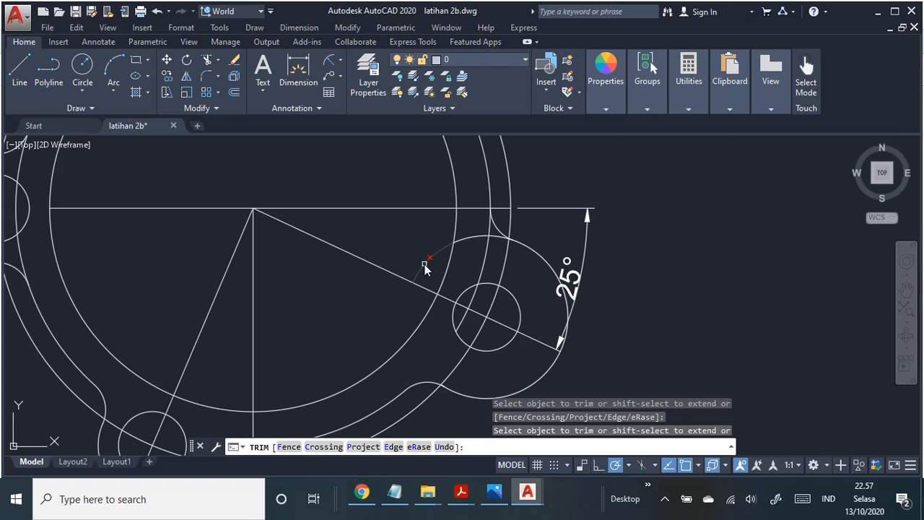
pyautogui.click(425, 264)
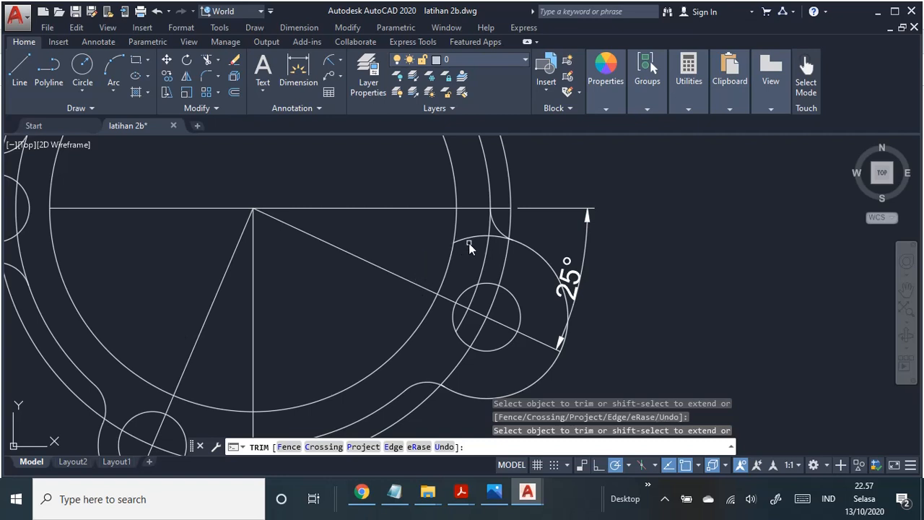
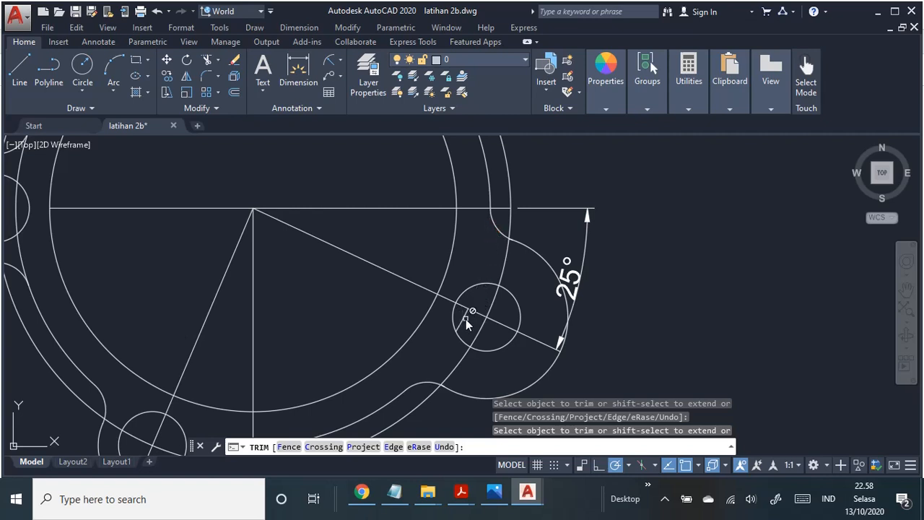
# Step: Trim the arcs of the ring's middle circle between the left lug's two fillets, including the part inside its hole
pyautogui.scroll(-4, 480, 316)
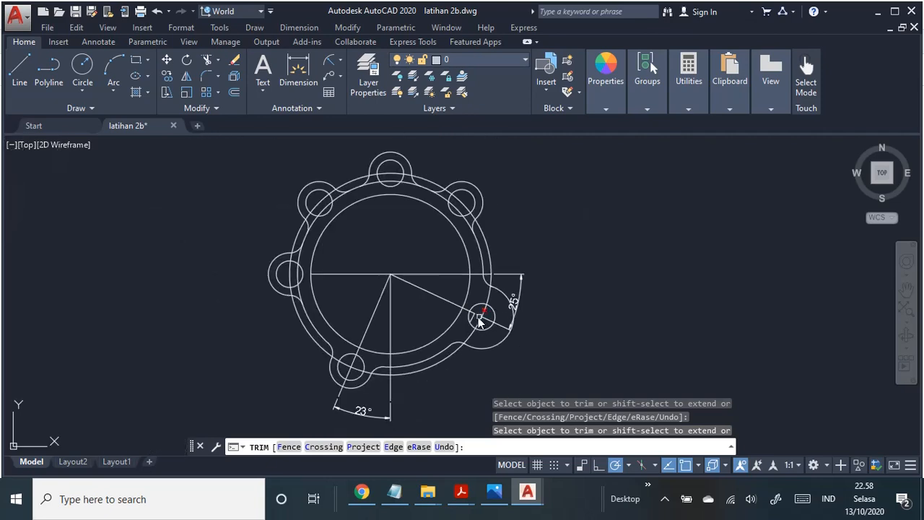
pyautogui.moveTo(329, 274)
pyautogui.mouseDown(button='middle')
pyautogui.moveTo(447, 283)
pyautogui.moveTo(448, 299)
pyautogui.mouseUp(button='middle')
pyautogui.scroll(4, 447, 302)
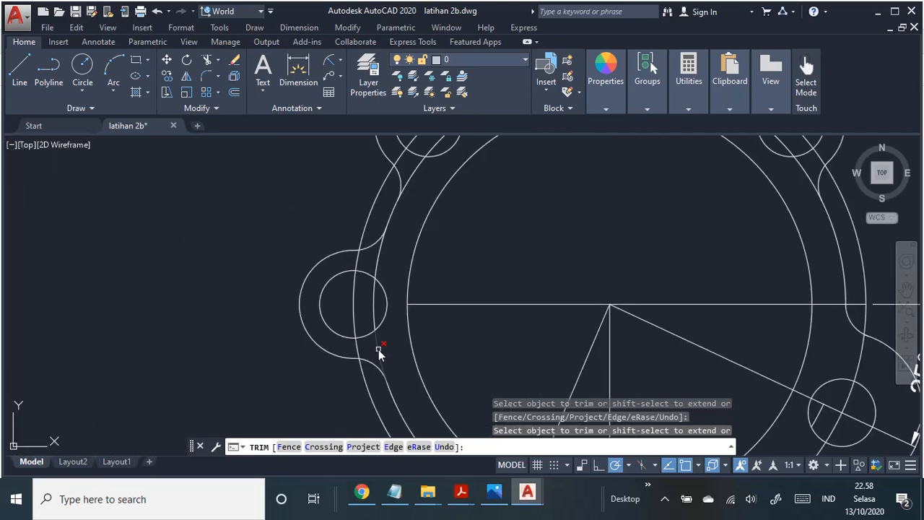
pyautogui.click(377, 319)
pyautogui.click(377, 292)
# Step: Trim the ring's middle circle where it crosses the upper-left lug and its hole, and inspect the lug's lower fillet up close
pyautogui.moveTo(441, 219)
pyautogui.mouseDown(button='middle')
pyautogui.moveTo(428, 332)
pyautogui.moveTo(378, 337)
pyautogui.mouseUp(button='middle')
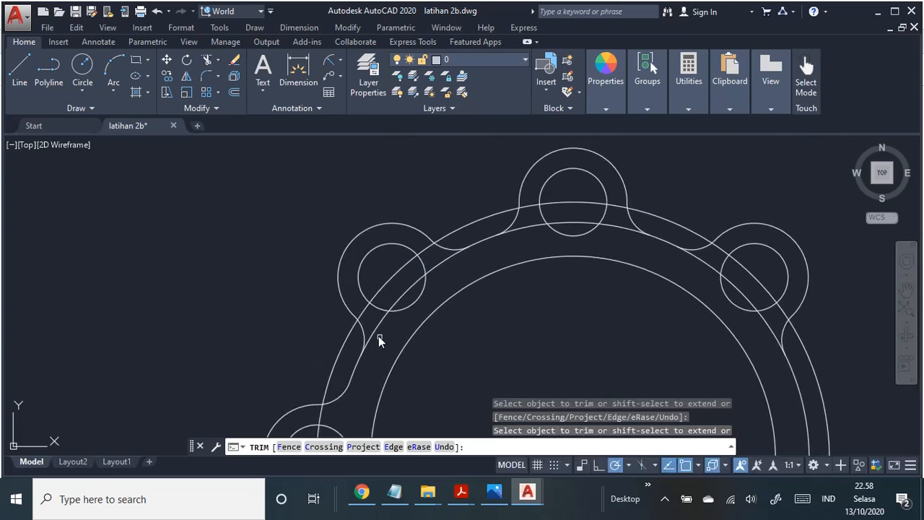
pyautogui.click(378, 328)
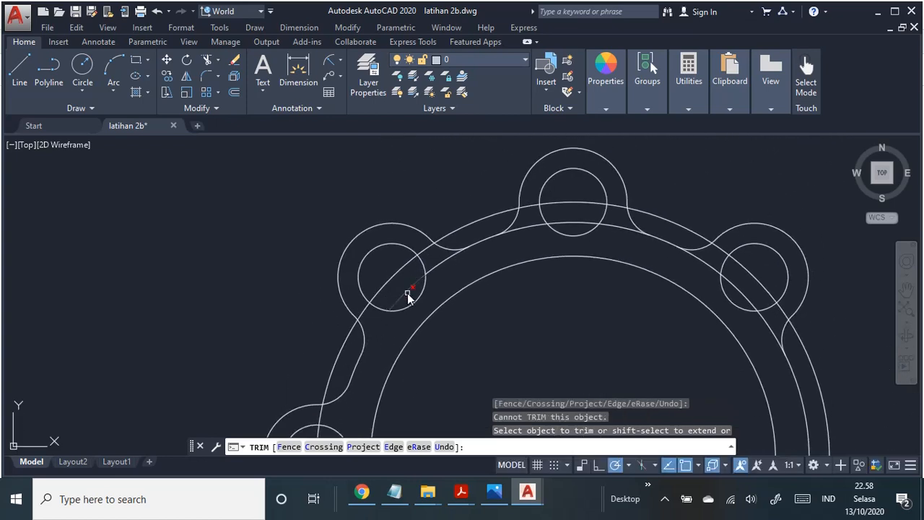
pyautogui.click(408, 295)
pyautogui.scroll(6, 388, 367)
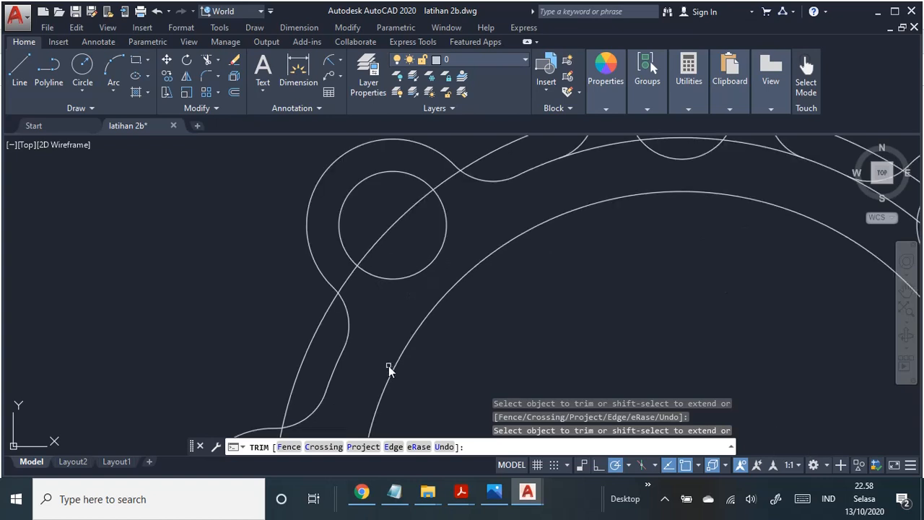
pyautogui.scroll(3, 333, 275)
pyautogui.scroll(-4, 331, 267)
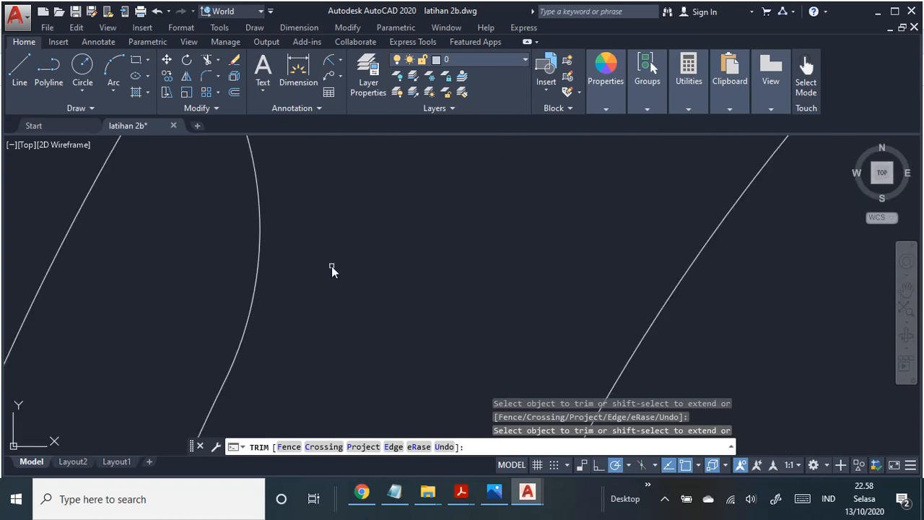
pyautogui.scroll(5, 331, 268)
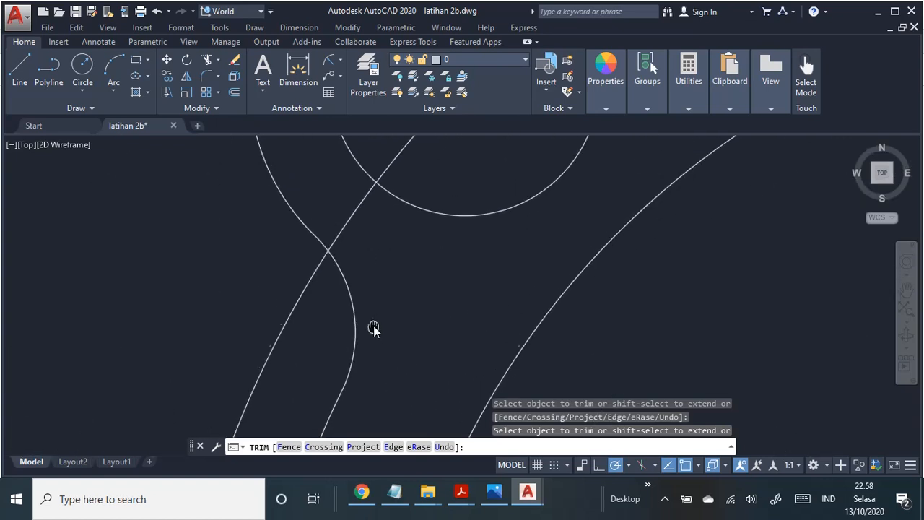
pyautogui.scroll(-7, 366, 297)
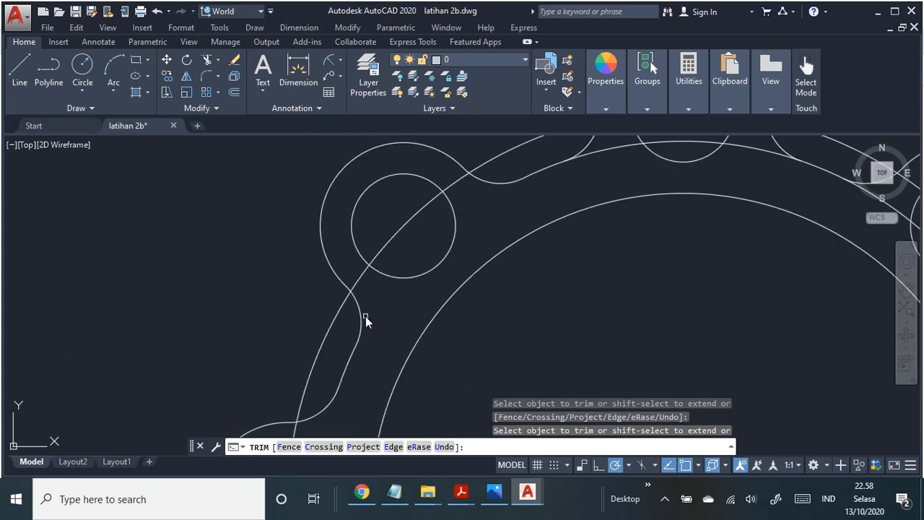
pyautogui.moveTo(379, 329); pyautogui.dragTo(325, 342, button='middle')
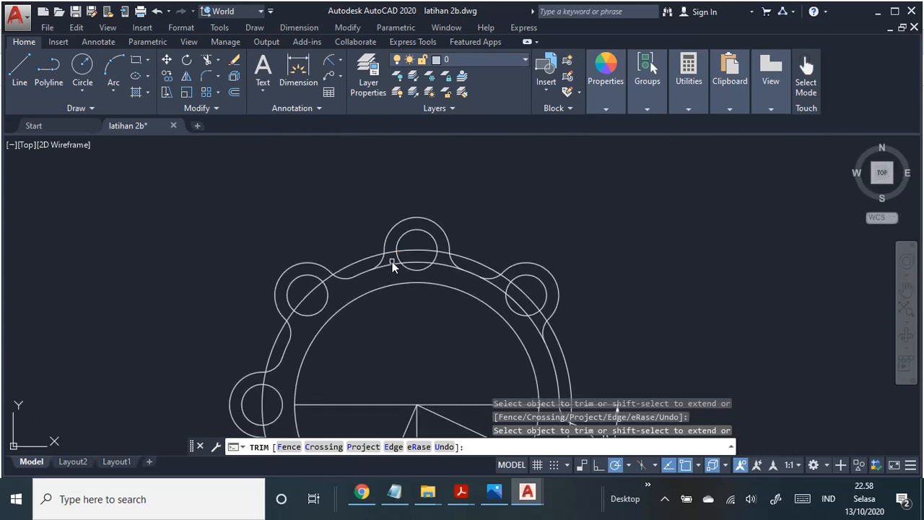
# Step: Trim the ring's middle circle across the top lug and from the upper-right lug's upper fillet through its hole
pyautogui.scroll(4, 401, 265)
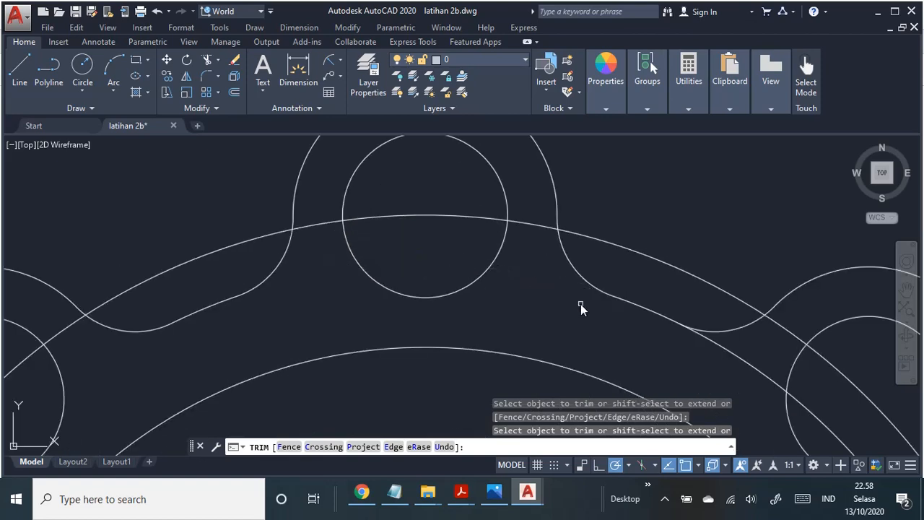
pyautogui.scroll(-5, 582, 310)
pyautogui.click(606, 320)
pyautogui.click(626, 322)
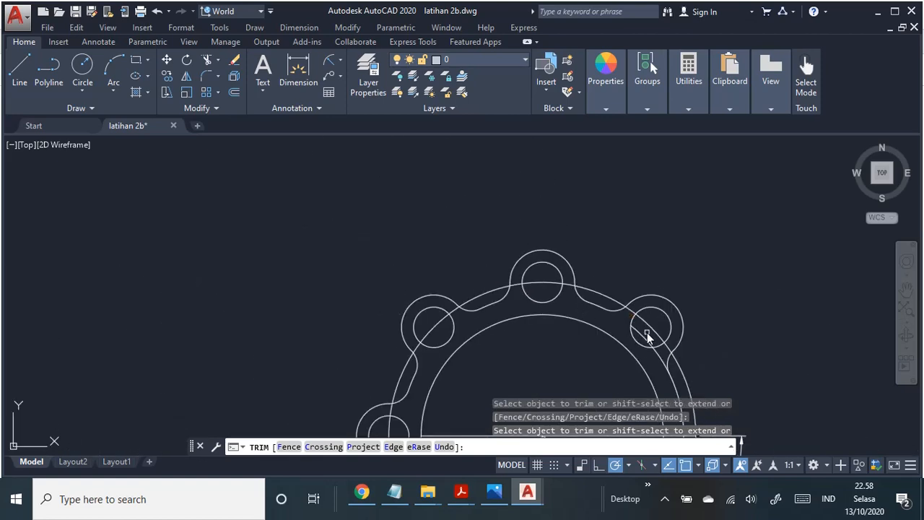
pyautogui.click(662, 355)
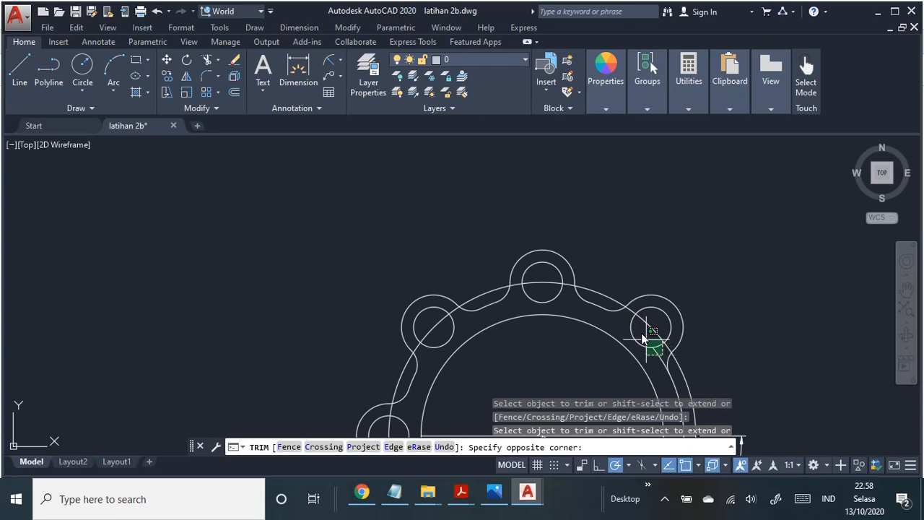
pyautogui.scroll(4, 637, 319)
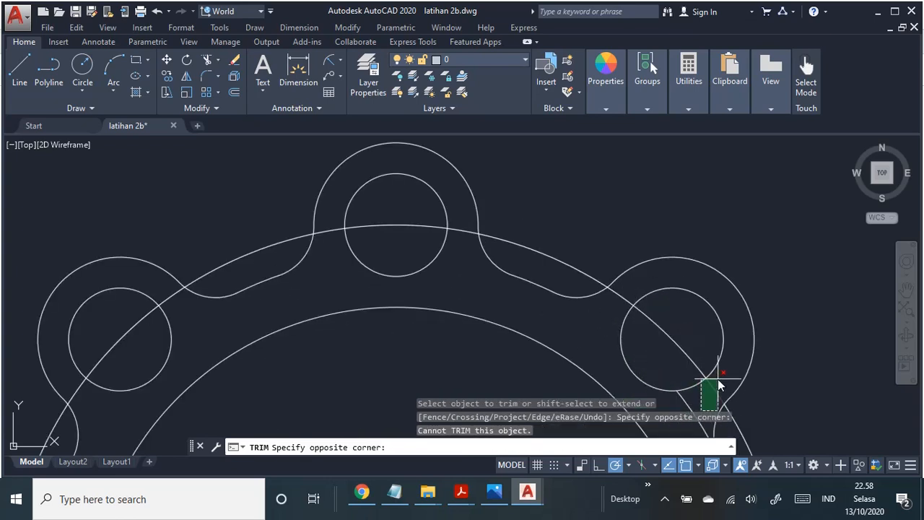
pyautogui.press('Escape')
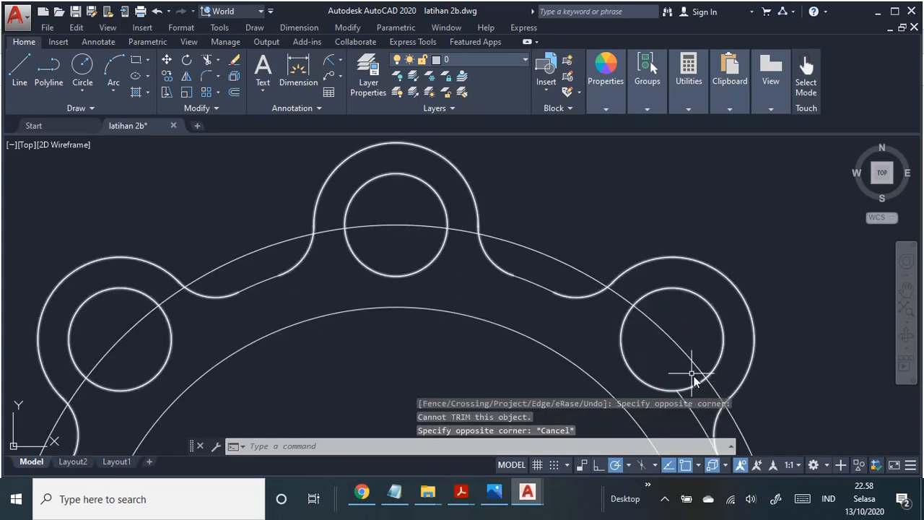
# Step: Trim the ring's middle circle between the upper-right lug's hole and its lower fillet, using all objects as cutting edges
pyautogui.click(348, 27)
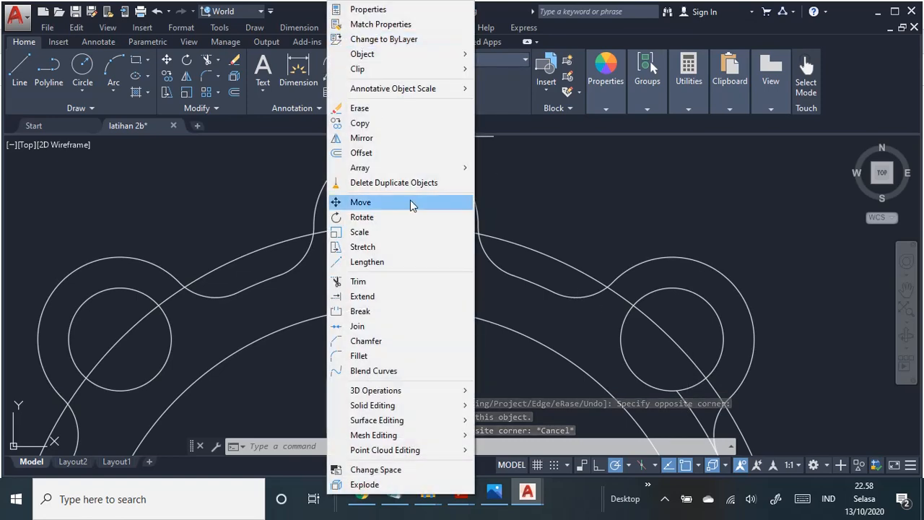
pyautogui.click(402, 282)
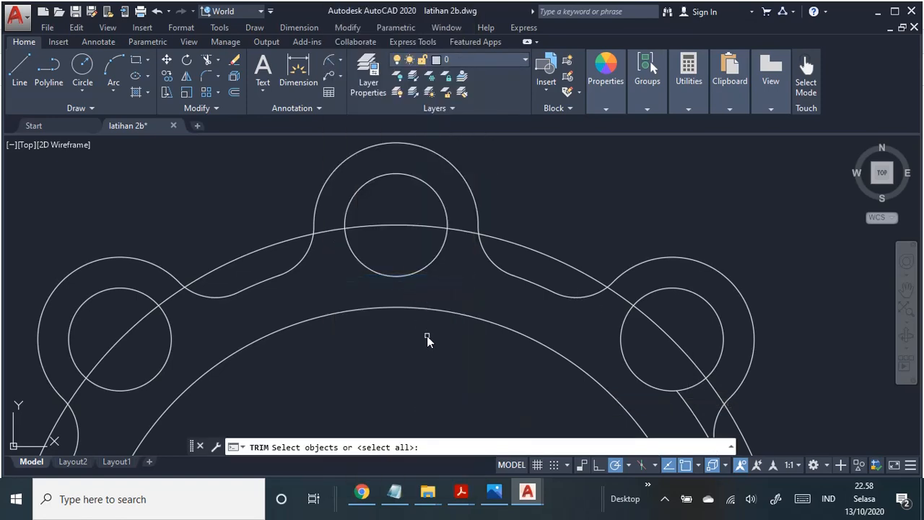
pyautogui.press('Return')
pyautogui.scroll(5, 470, 337)
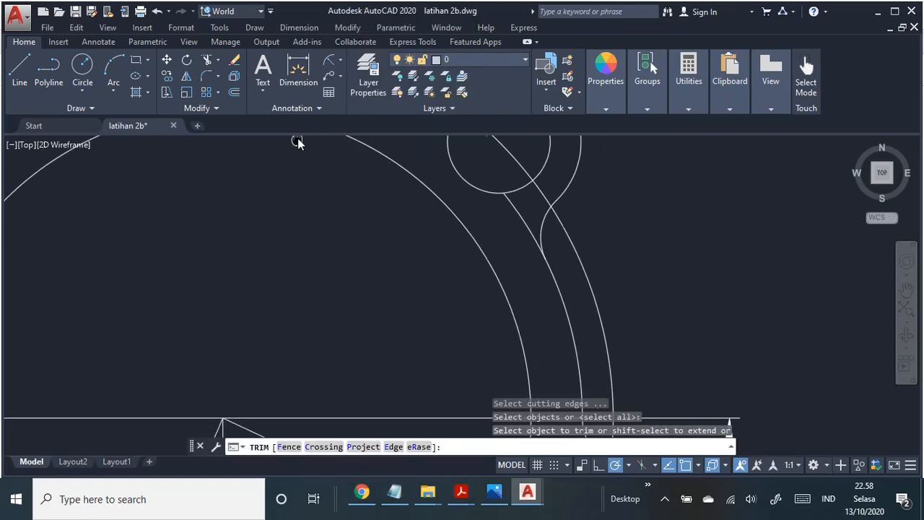
pyautogui.click(510, 212)
pyautogui.scroll(-5, 496, 271)
pyautogui.scroll(5, 623, 280)
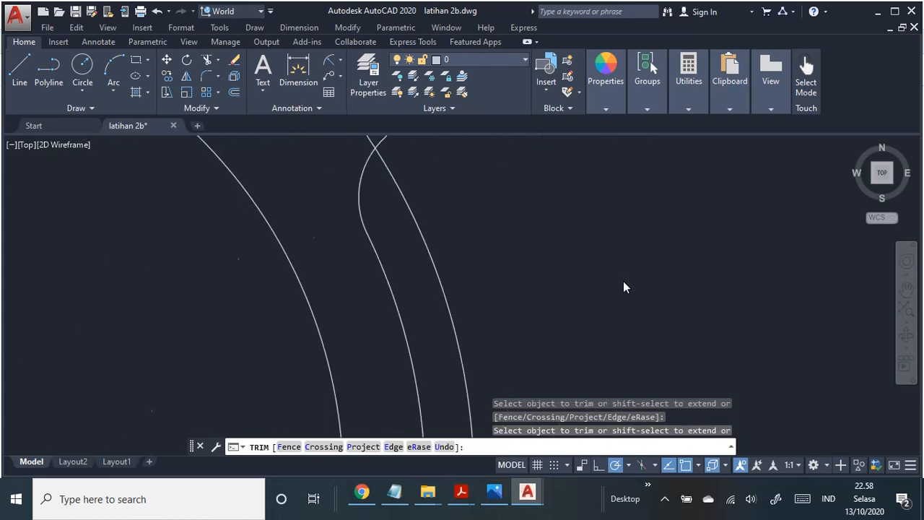
pyautogui.scroll(2, 623, 281)
pyautogui.moveTo(461, 173); pyautogui.dragTo(745, 248, button='middle')
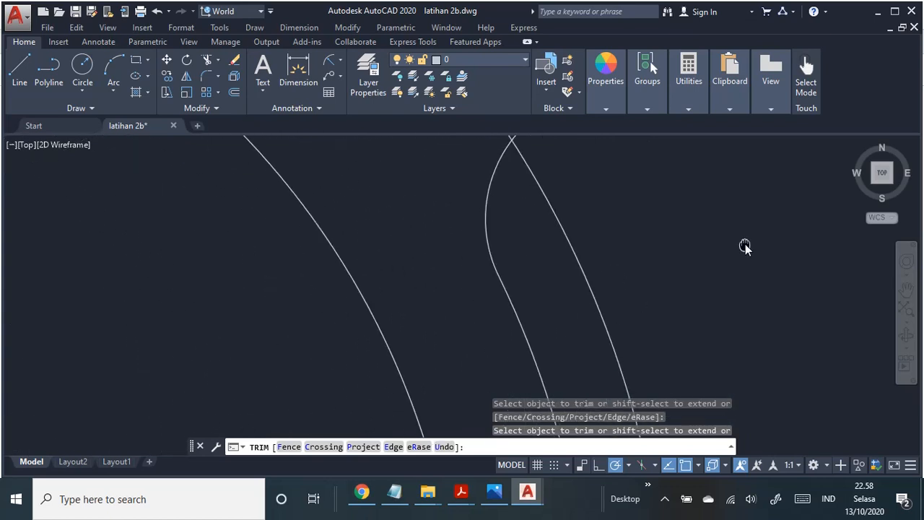
# Step: End the Trim command and erase the short leftover segment inside the lower-right lug's hole
pyautogui.scroll(-5, 623, 245)
pyautogui.scroll(-5, 578, 287)
pyautogui.moveTo(556, 303); pyautogui.dragTo(579, 185, button='middle')
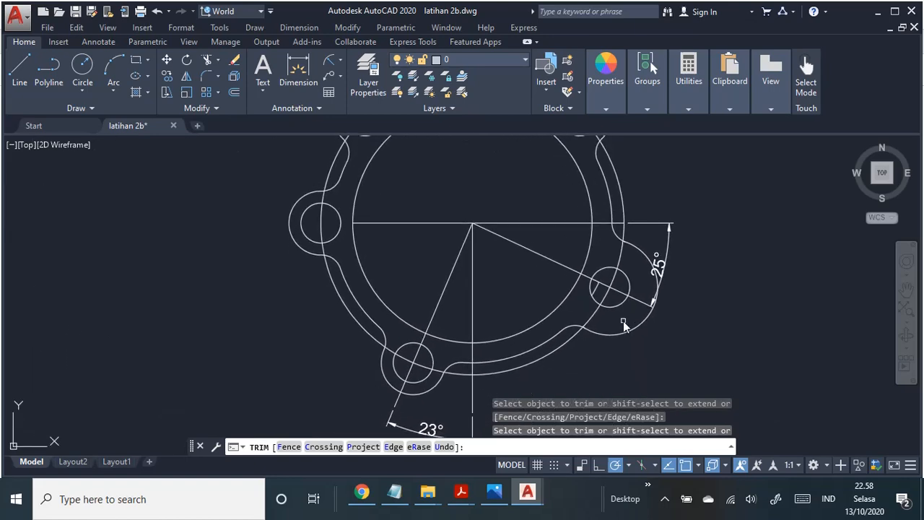
pyautogui.press('Escape')
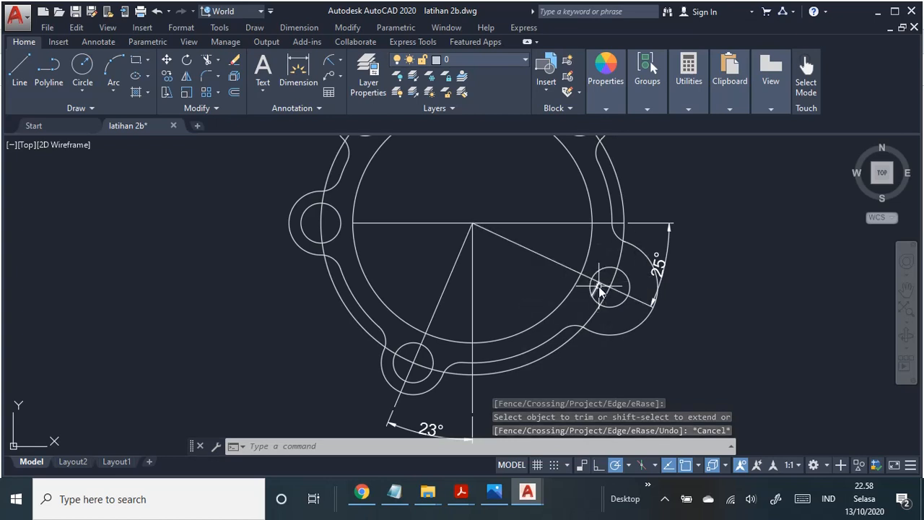
pyautogui.click(596, 289)
pyautogui.press('Delete')
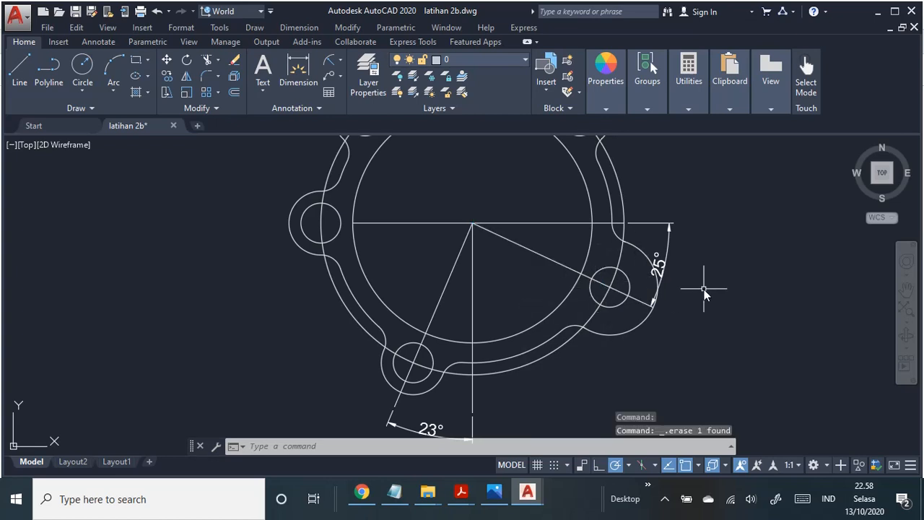
pyautogui.scroll(-2, 706, 293)
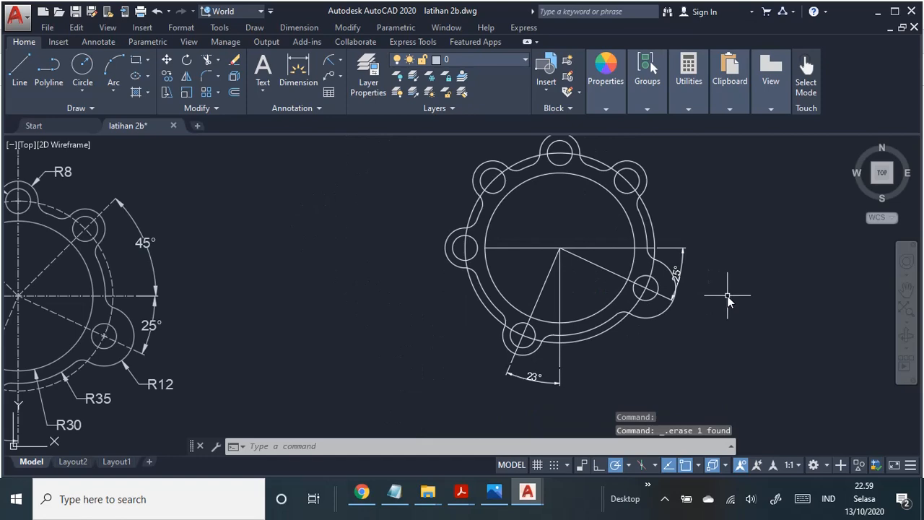
pyautogui.scroll(2, 728, 298)
pyautogui.scroll(-2, 727, 299)
pyautogui.moveTo(727, 299); pyautogui.dragTo(700, 321, button='middle')
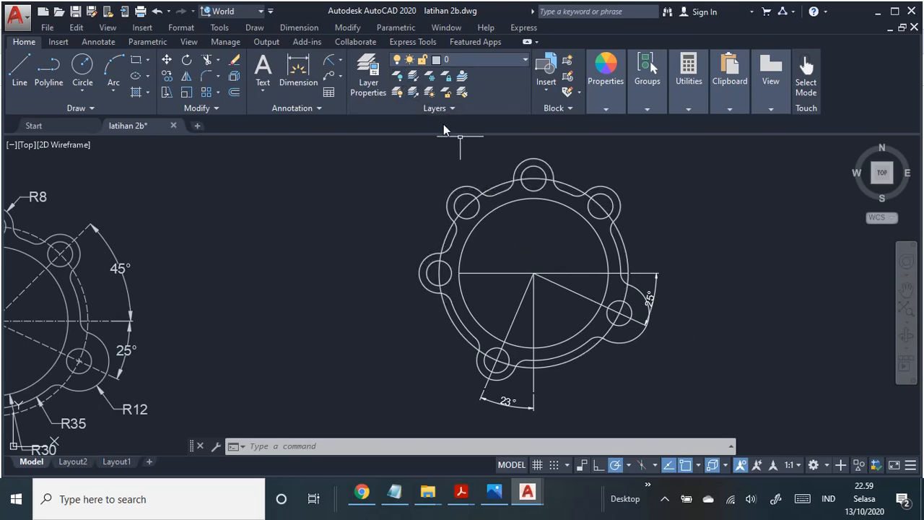
pyautogui.click(299, 29)
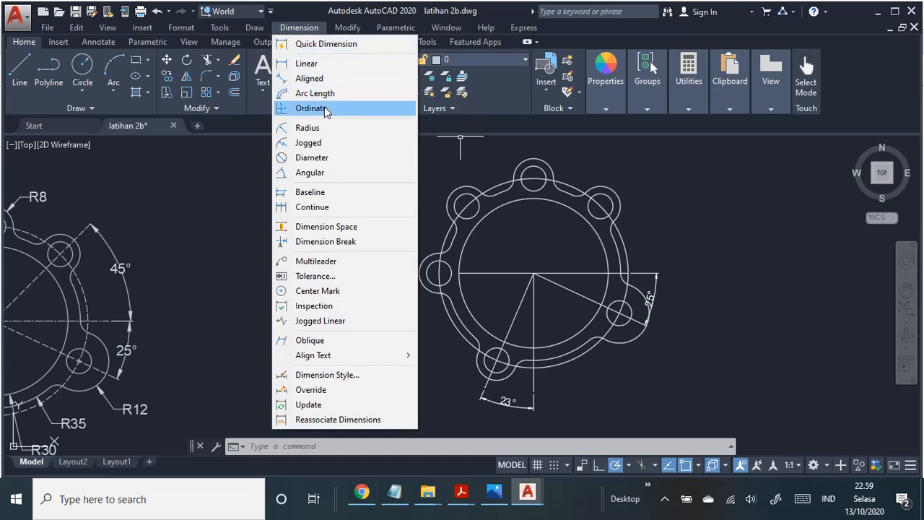
pyautogui.click(324, 128)
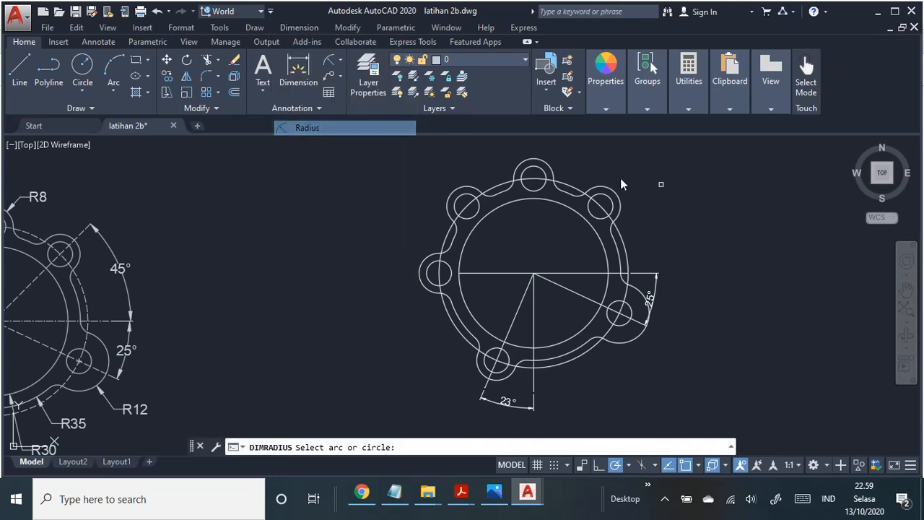
pyautogui.click(545, 160)
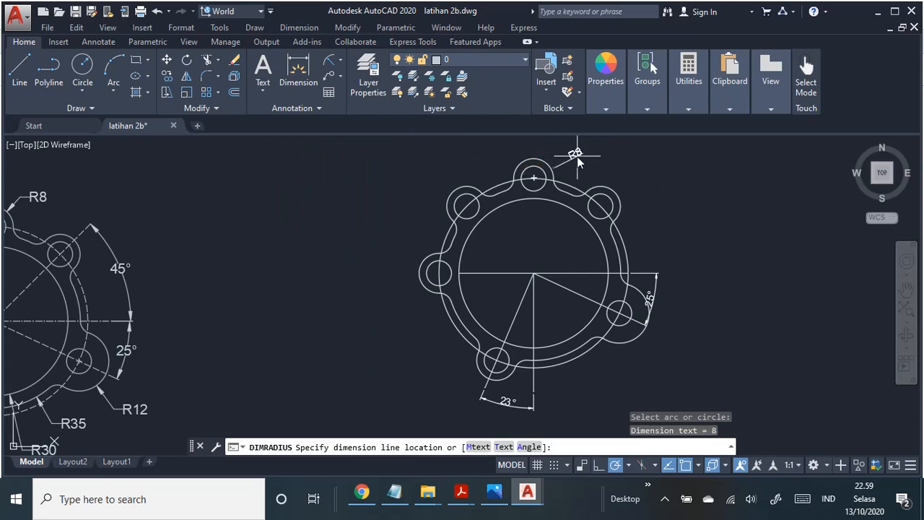
pyautogui.moveTo(570, 156); pyautogui.dragTo(562, 182, button='middle')
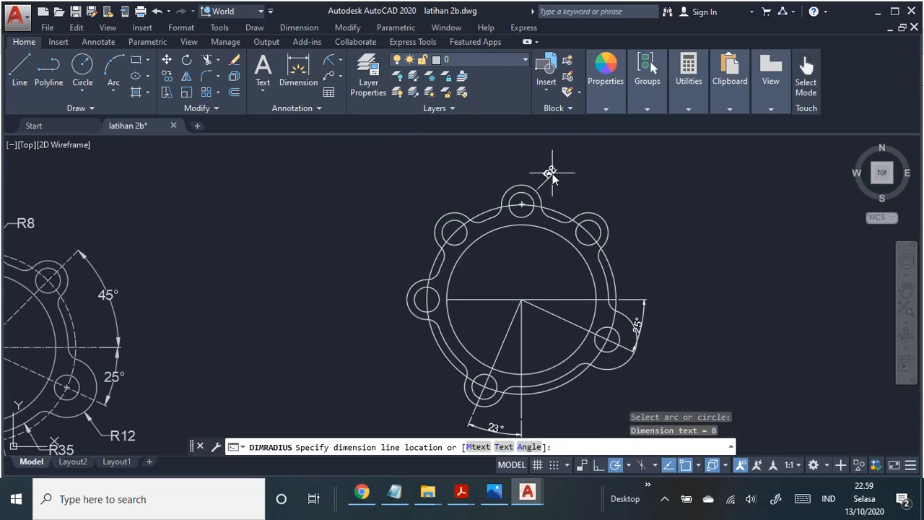
pyautogui.press('Escape')
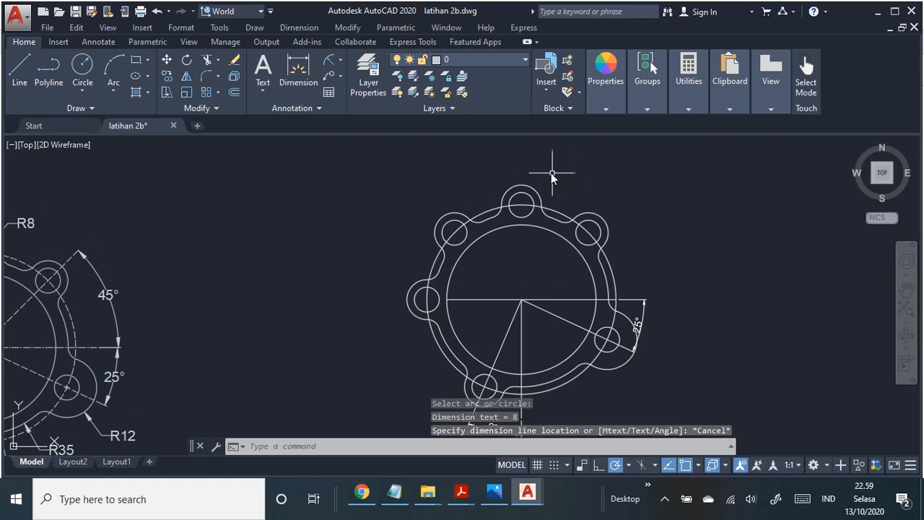
# Step: Modify the iso polinema dimension style so that its text alignment is Horizontal
pyautogui.click(181, 27)
pyautogui.click(275, 184)
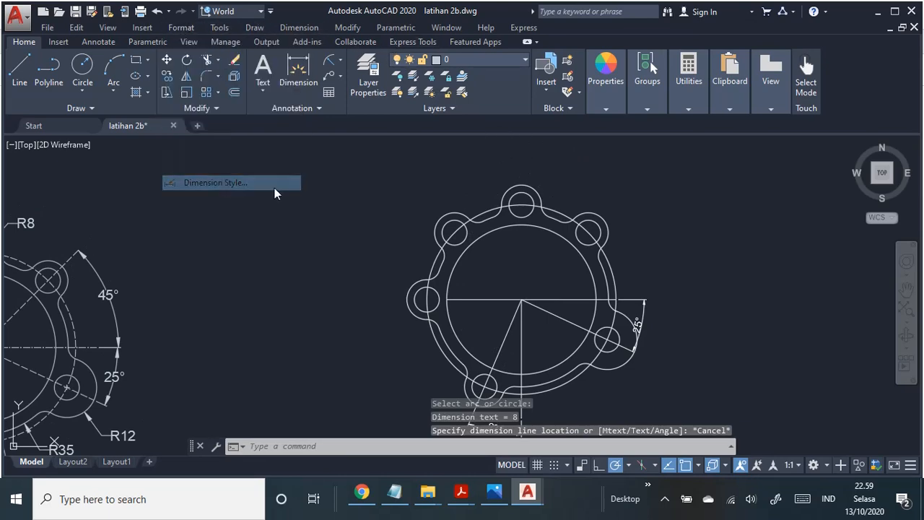
pyautogui.click(337, 194)
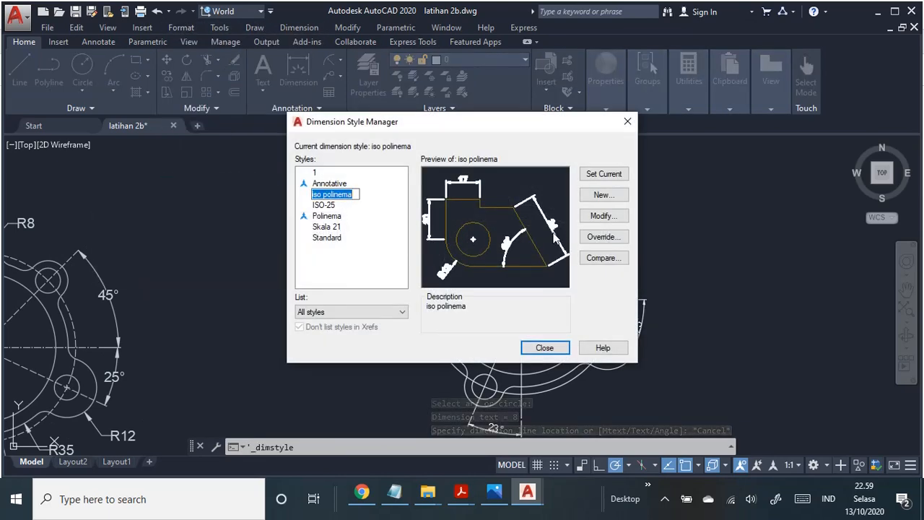
pyautogui.click(604, 216)
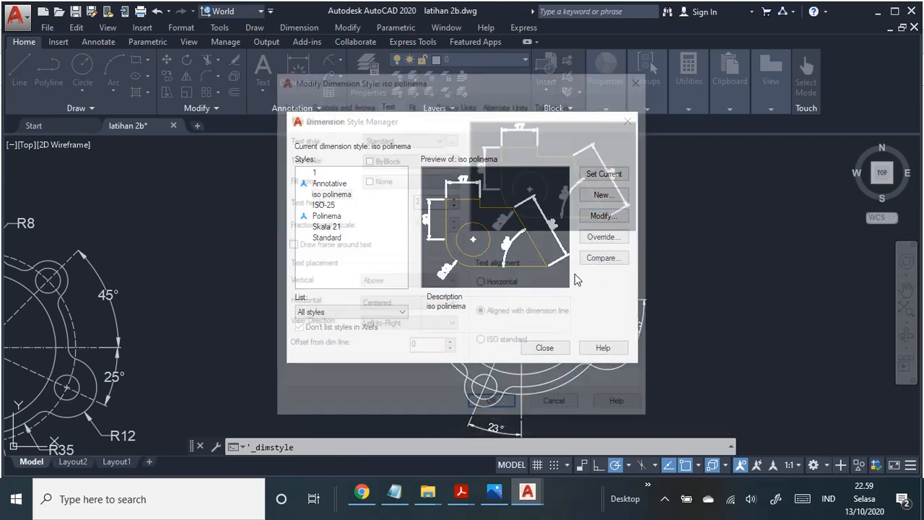
pyautogui.click(500, 283)
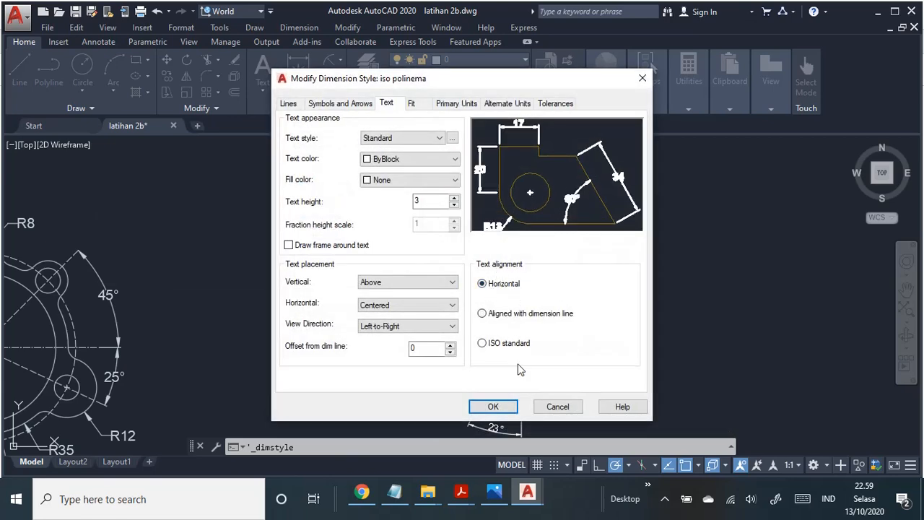
pyautogui.click(493, 407)
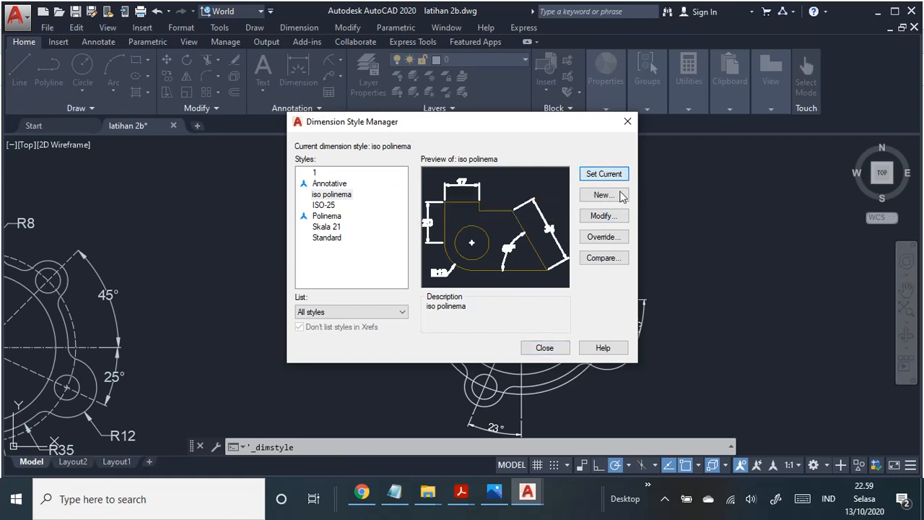
pyautogui.click(545, 348)
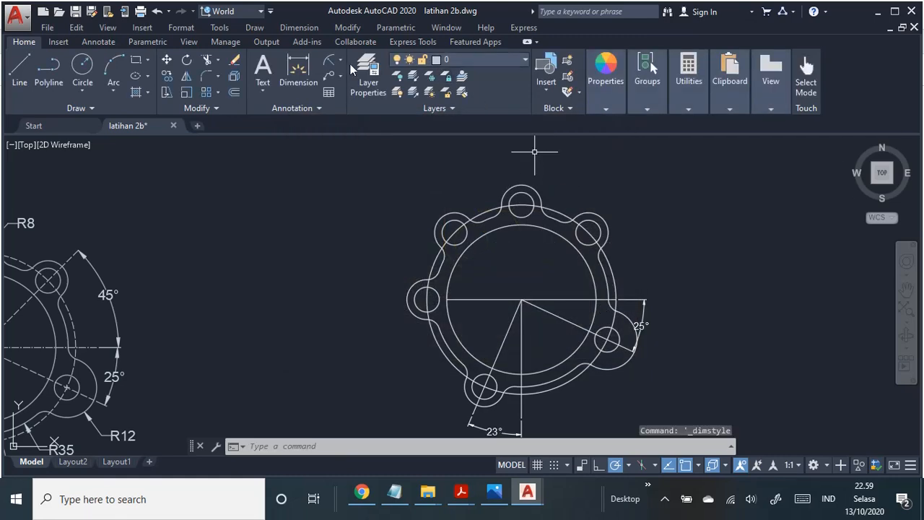
# Step: Add a radius dimension to the top lug's outer arc, with its text above and to the right of the lug
pyautogui.click(299, 28)
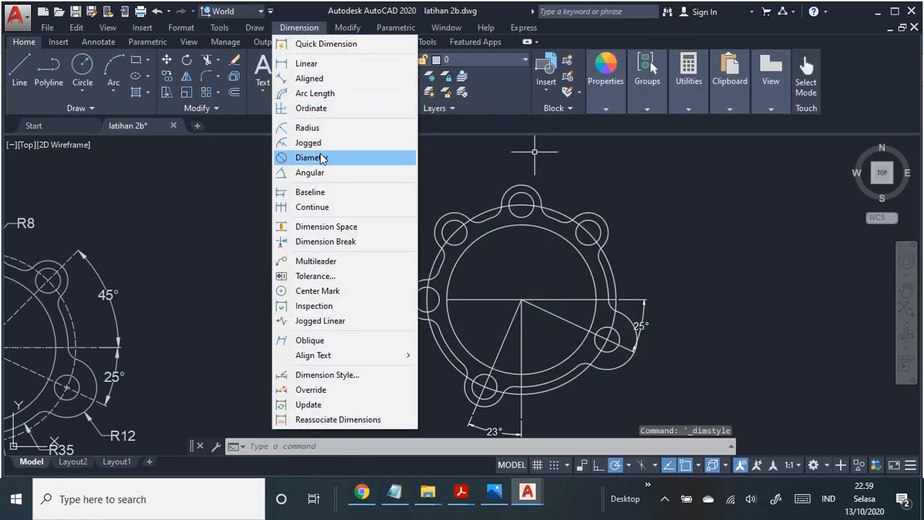
pyautogui.click(309, 128)
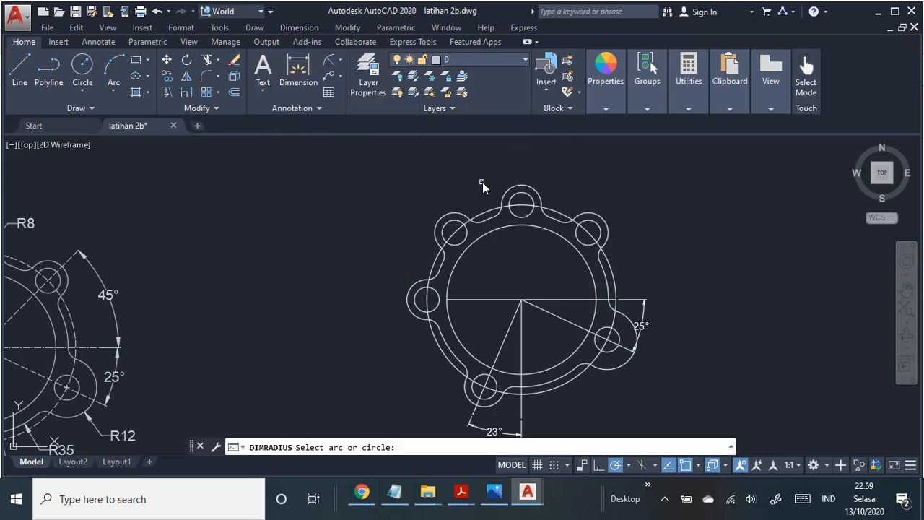
pyautogui.click(528, 190)
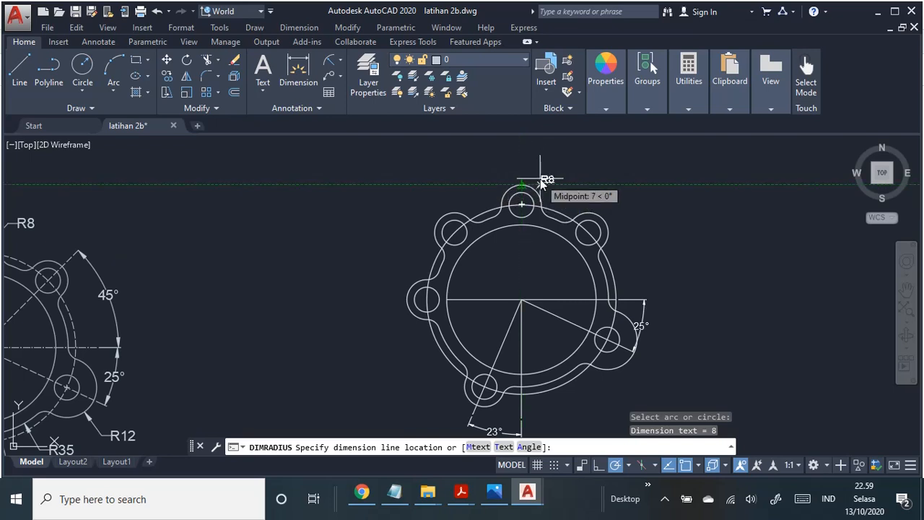
pyautogui.click(540, 171)
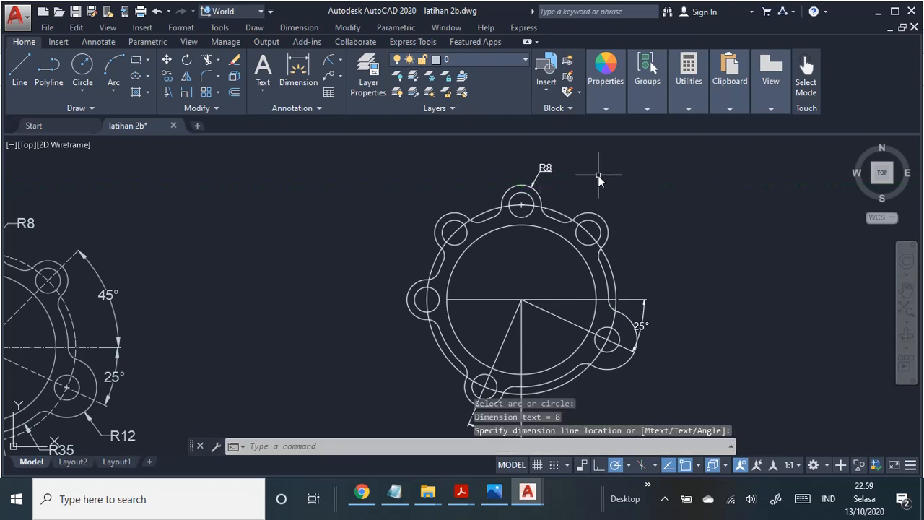
pyautogui.scroll(3, 610, 209)
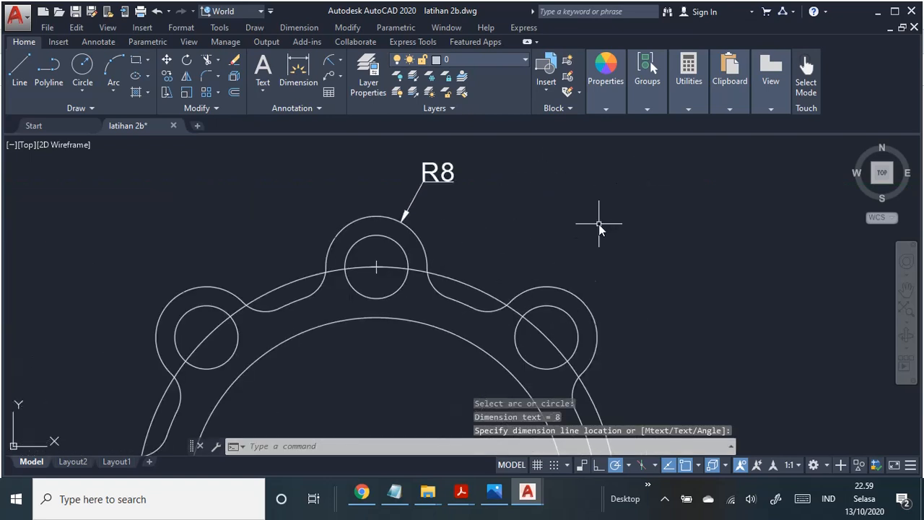
pyautogui.scroll(-2, 551, 212)
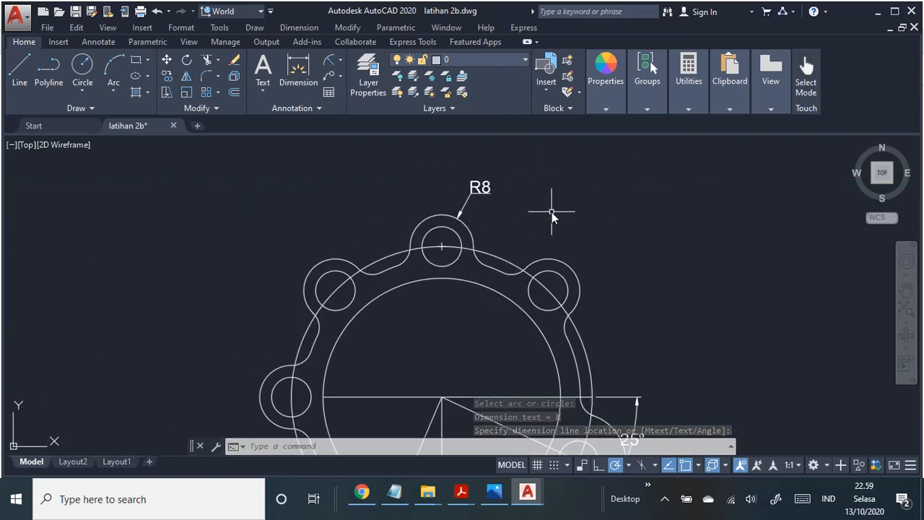
pyautogui.scroll(-2, 552, 212)
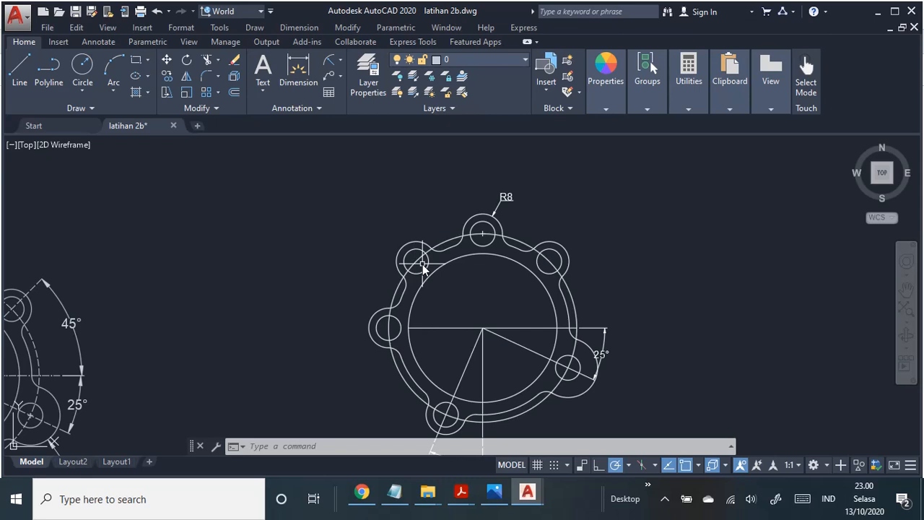
pyautogui.hotkey('ctrl', 'z')
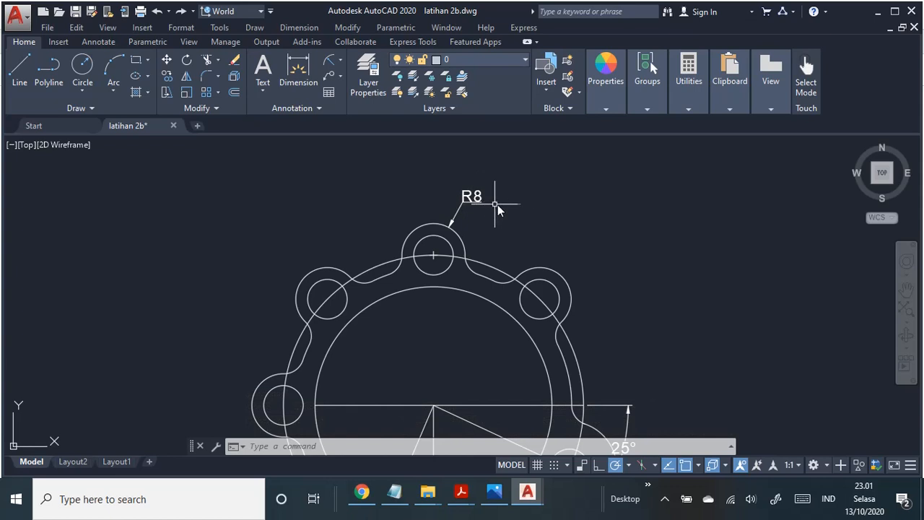
# Step: Modify the iso polinema dimension style so that its vertical text placement is Centered
pyautogui.click(181, 29)
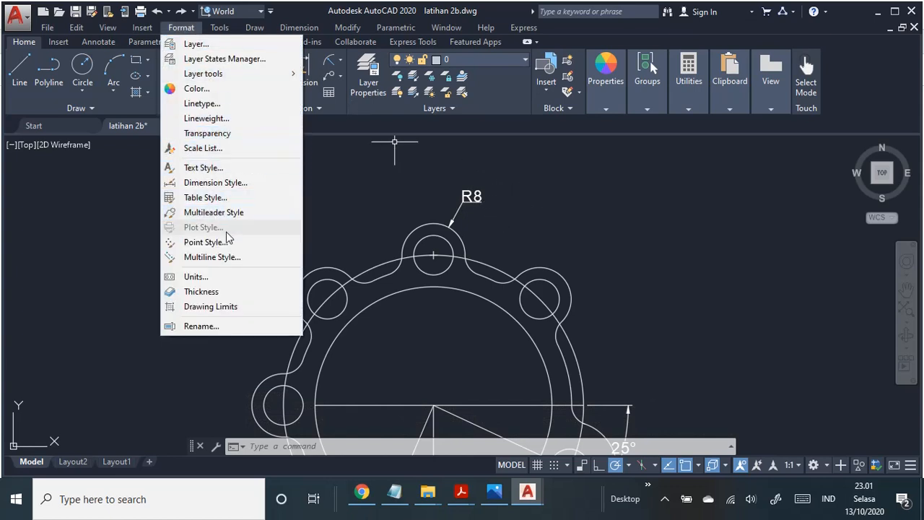
pyautogui.click(216, 182)
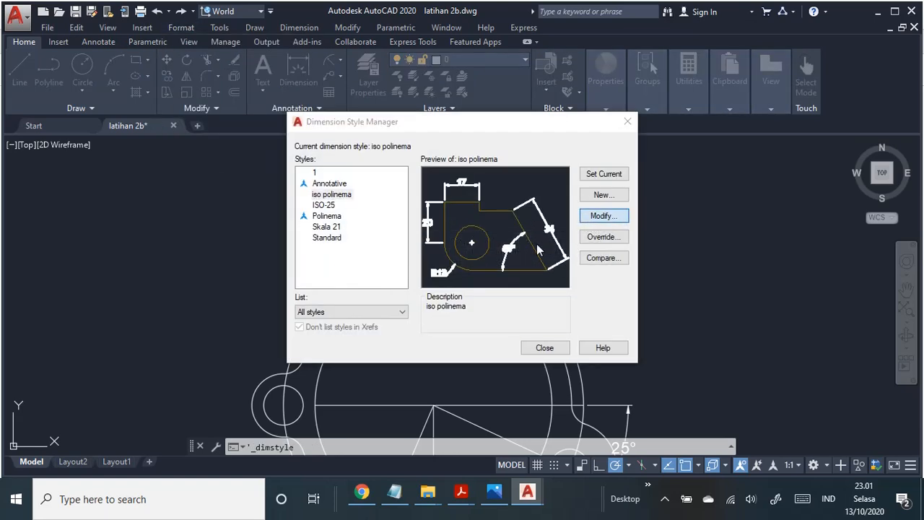
pyautogui.click(603, 216)
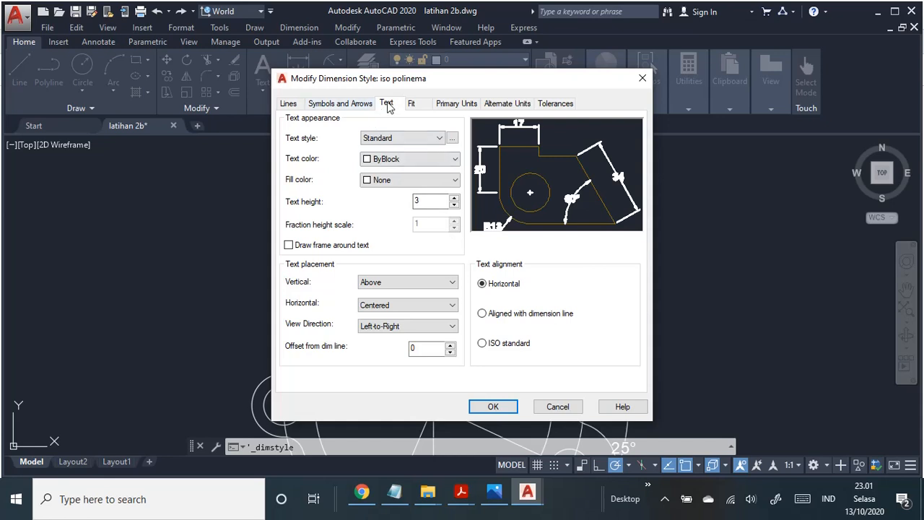
pyautogui.click(408, 282)
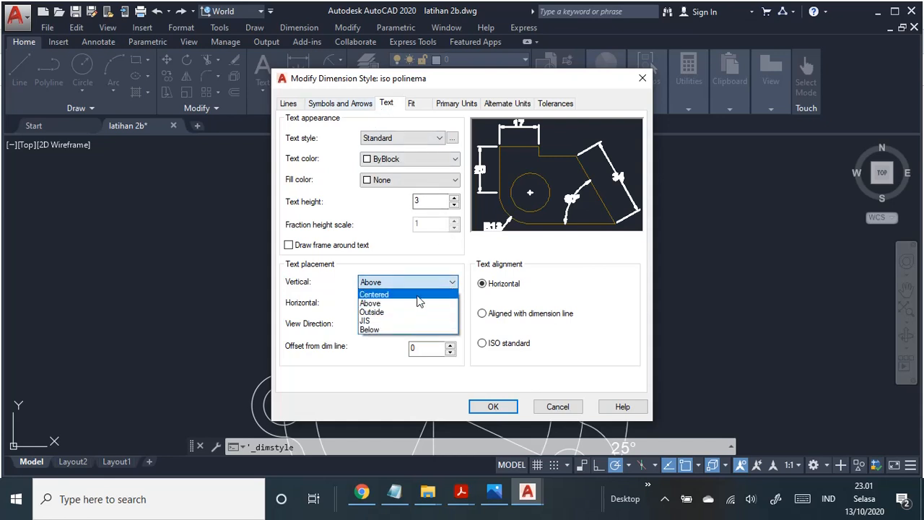
pyautogui.click(394, 292)
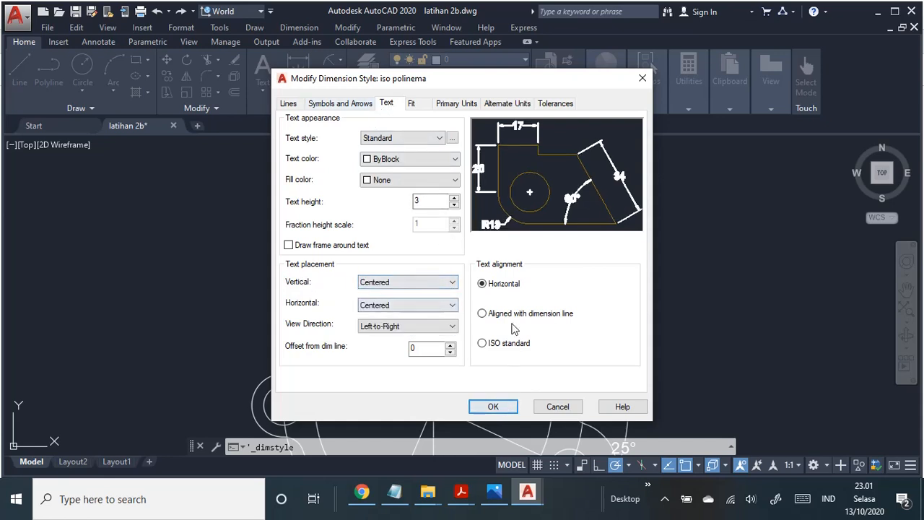
pyautogui.click(494, 403)
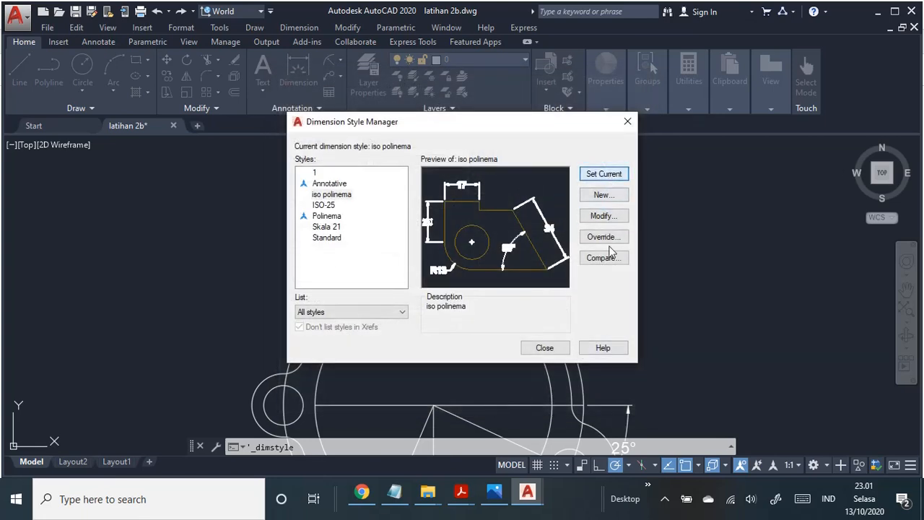
pyautogui.click(553, 344)
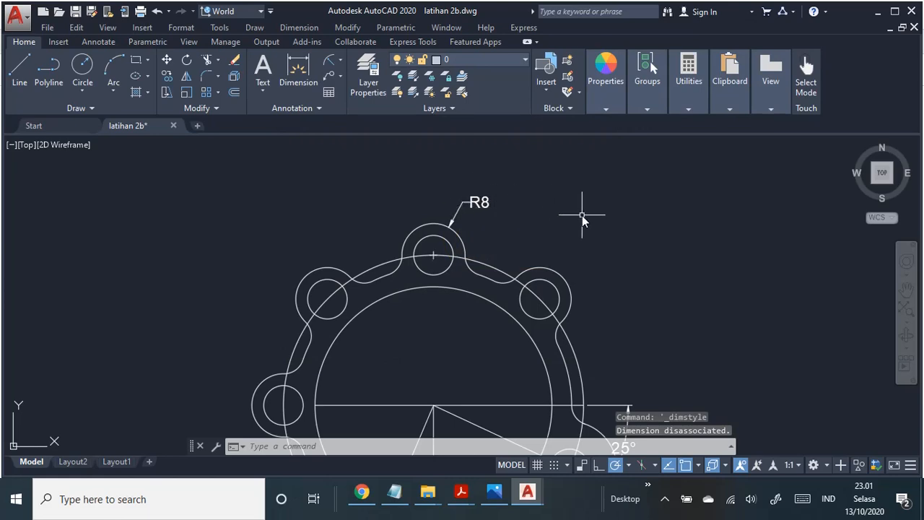
# Step: Add a radius dimension to the top lug's hole, with its text outside the outline to the upper left
pyautogui.moveTo(583, 207); pyautogui.dragTo(607, 199, button='middle')
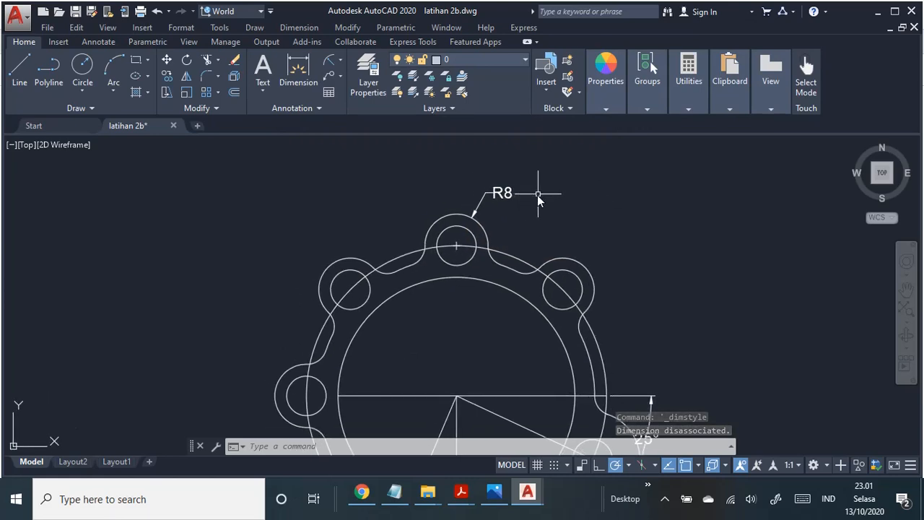
pyautogui.click(299, 27)
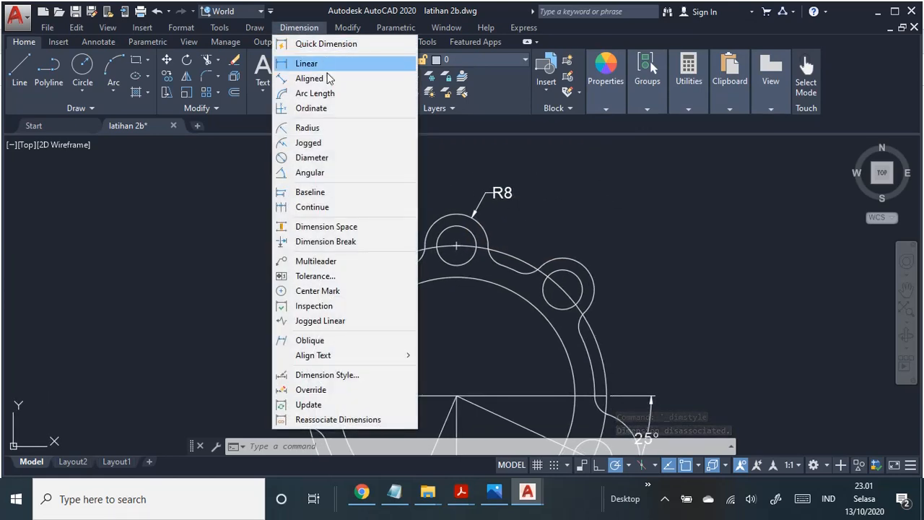
pyautogui.click(331, 129)
pyautogui.click(443, 236)
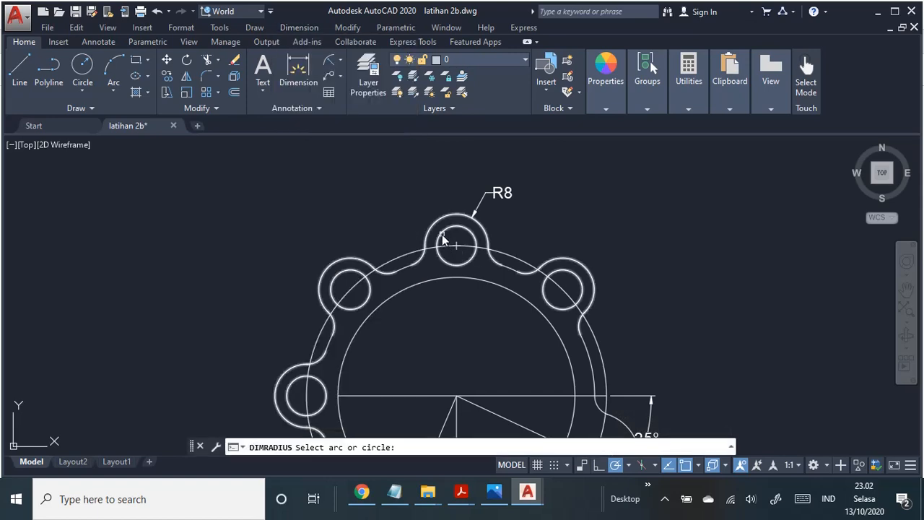
pyautogui.click(422, 200)
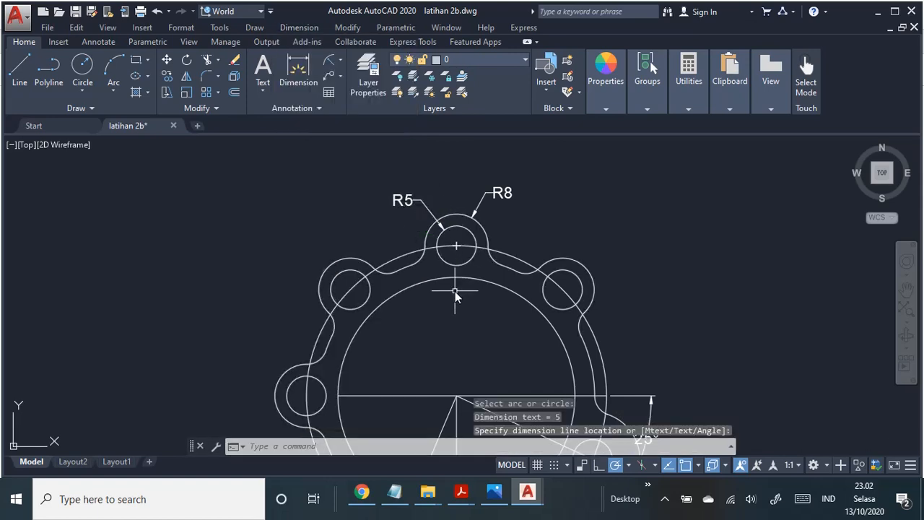
# Step: Add a radius dimension to the circle through the lug hole centres, with its text above the upper-left lug
pyautogui.moveTo(455, 291)
pyautogui.mouseDown(button='middle')
pyautogui.moveTo(446, 234)
pyautogui.moveTo(426, 226)
pyautogui.mouseUp(button='middle')
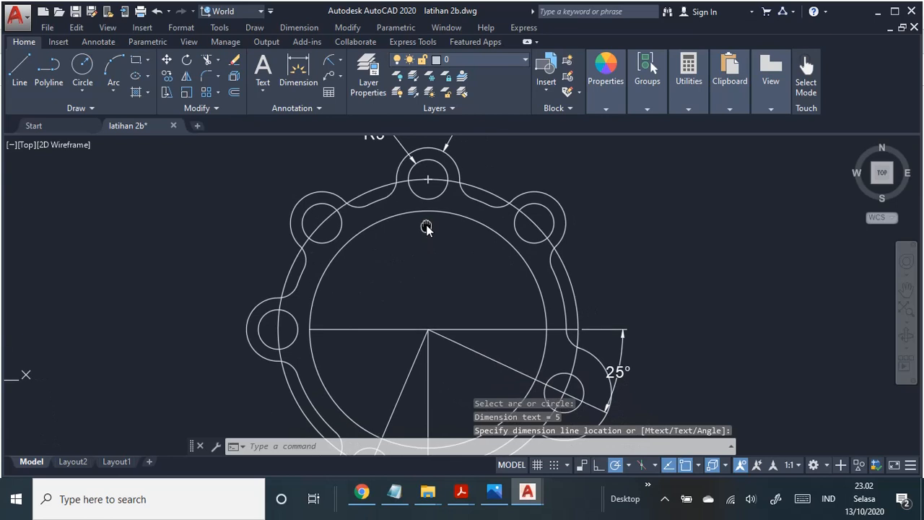
pyautogui.press('Return')
pyautogui.click(367, 192)
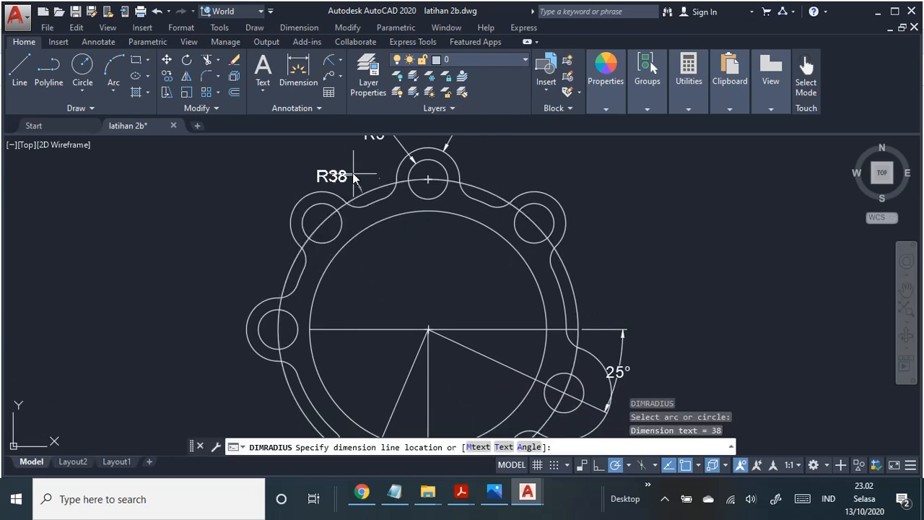
pyautogui.click(335, 160)
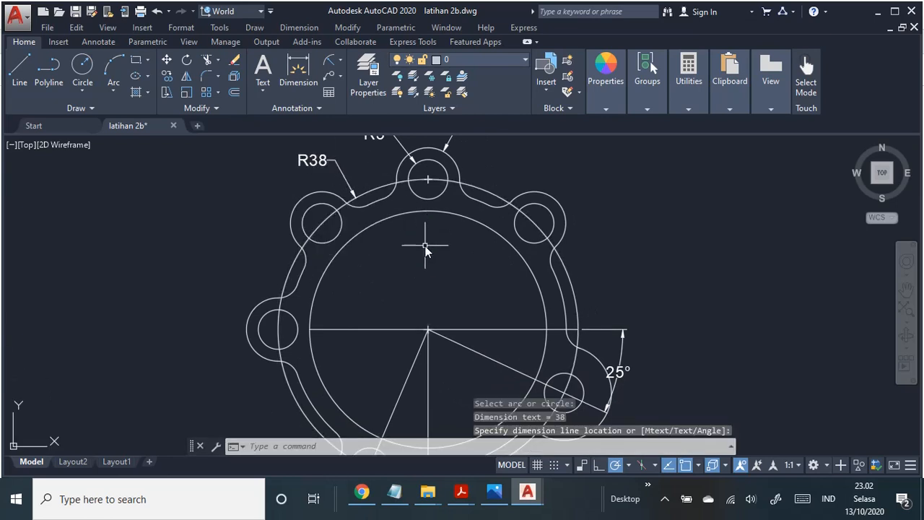
# Step: Add a radius dimension to the outline arc between the upper-left and left lugs, with its text outside the ring
pyautogui.moveTo(427, 248)
pyautogui.mouseDown(button='middle')
pyautogui.moveTo(501, 231)
pyautogui.moveTo(498, 259)
pyautogui.moveTo(447, 279)
pyautogui.mouseUp(button='middle')
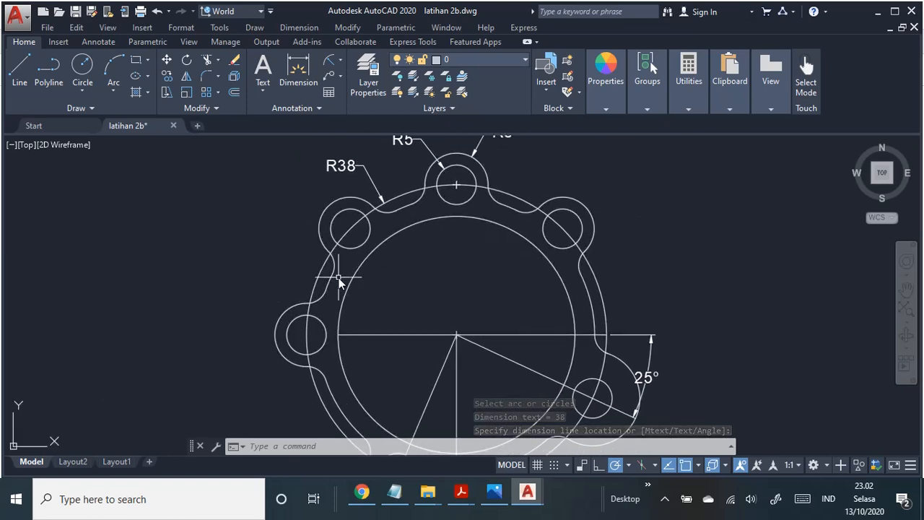
pyautogui.press('Return')
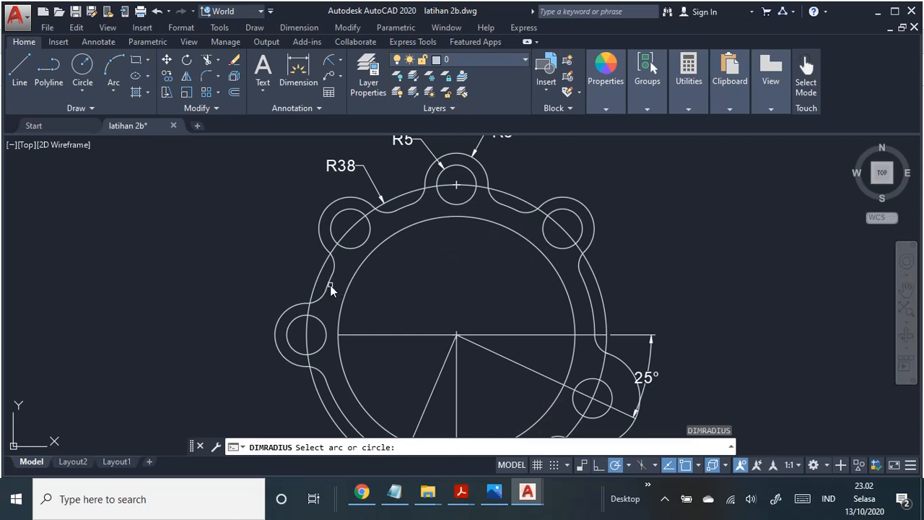
pyautogui.click(330, 285)
pyautogui.click(295, 260)
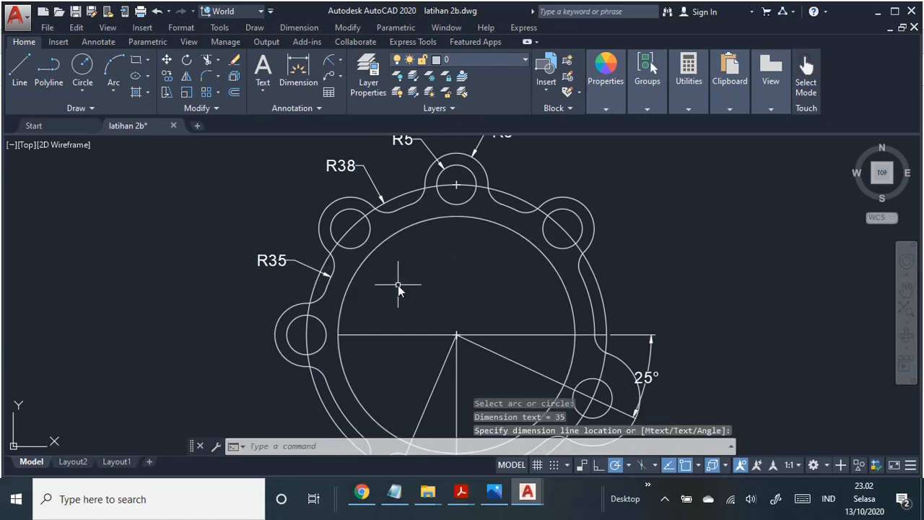
# Step: Add a radius dimension to the ring's inner circle, with its text outside the ring, above the 25° angle dimension
pyautogui.press('Return')
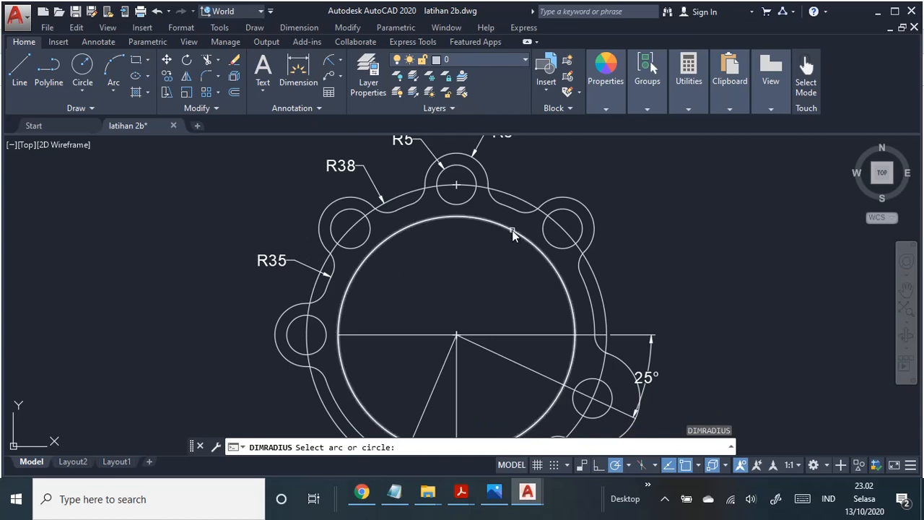
pyautogui.click(568, 292)
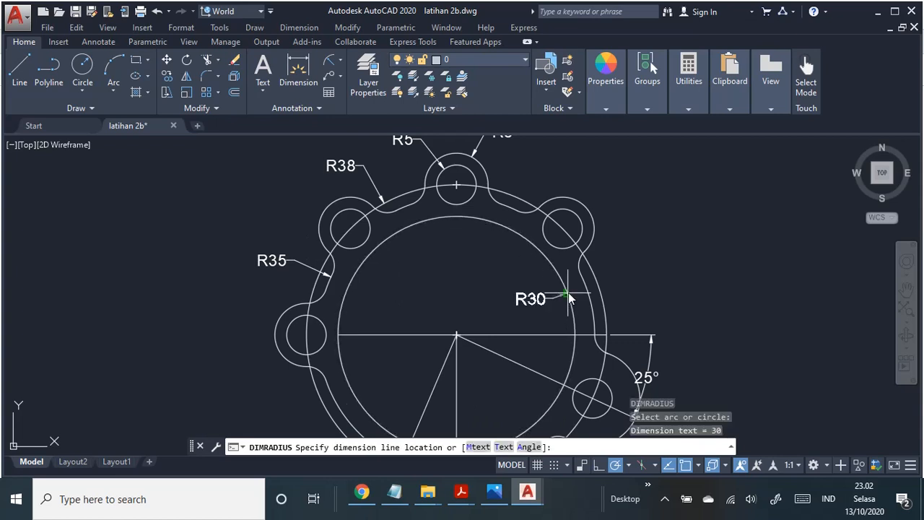
pyautogui.click(620, 279)
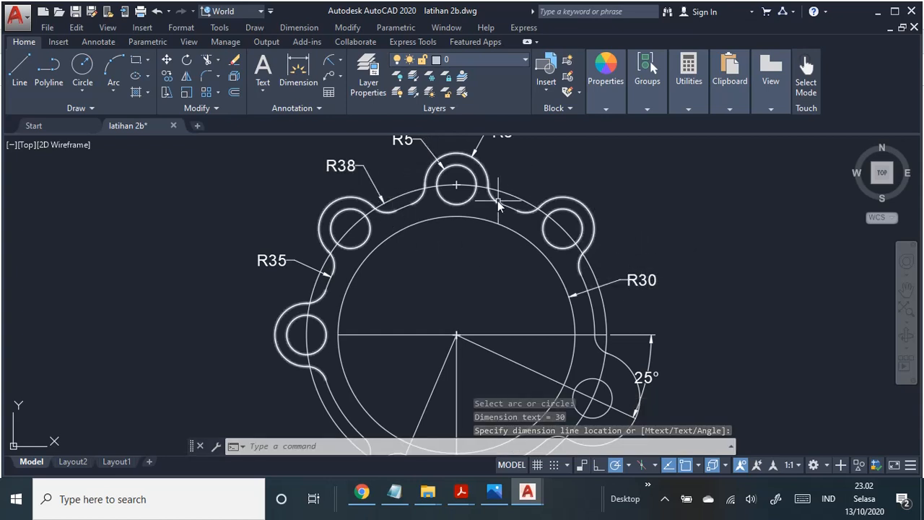
pyautogui.press('Return')
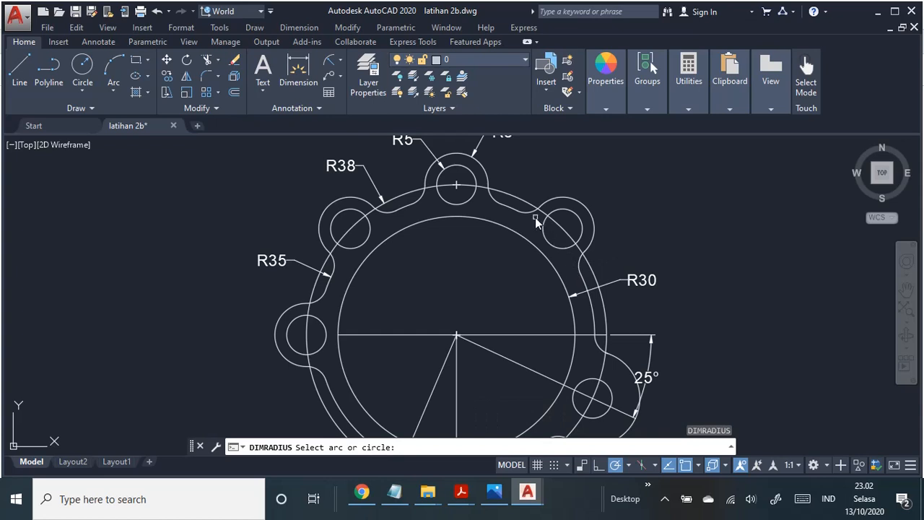
pyautogui.click(530, 214)
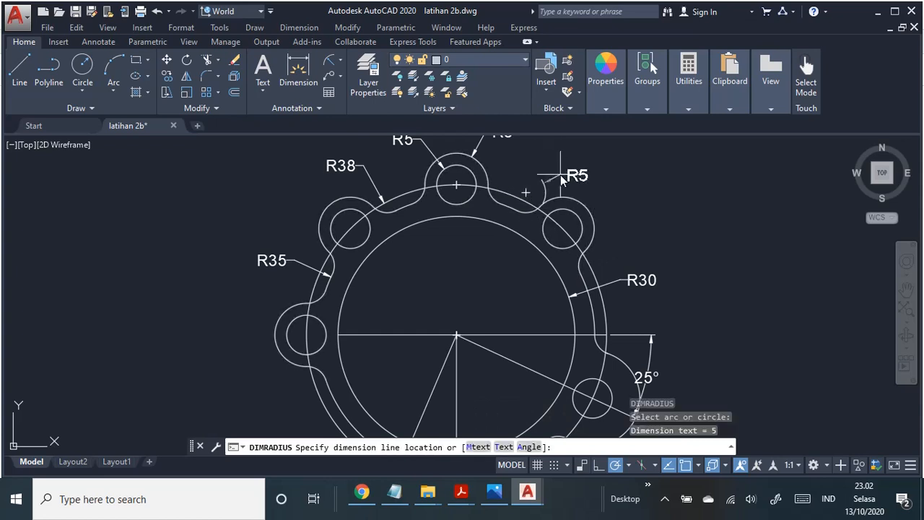
pyautogui.press('Escape')
# Step: Add a radius dimension to the fillet below the left lug, with its text toward the inside of the ring
pyautogui.moveTo(328, 371)
pyautogui.mouseDown(button='middle')
pyautogui.moveTo(403, 339)
pyautogui.moveTo(391, 335)
pyautogui.mouseUp(button='middle')
pyautogui.press('Return')
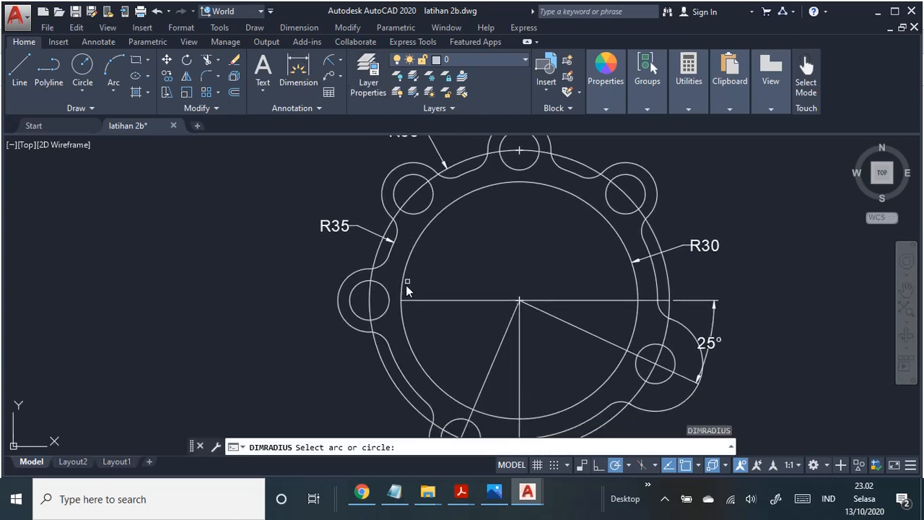
pyautogui.click(383, 340)
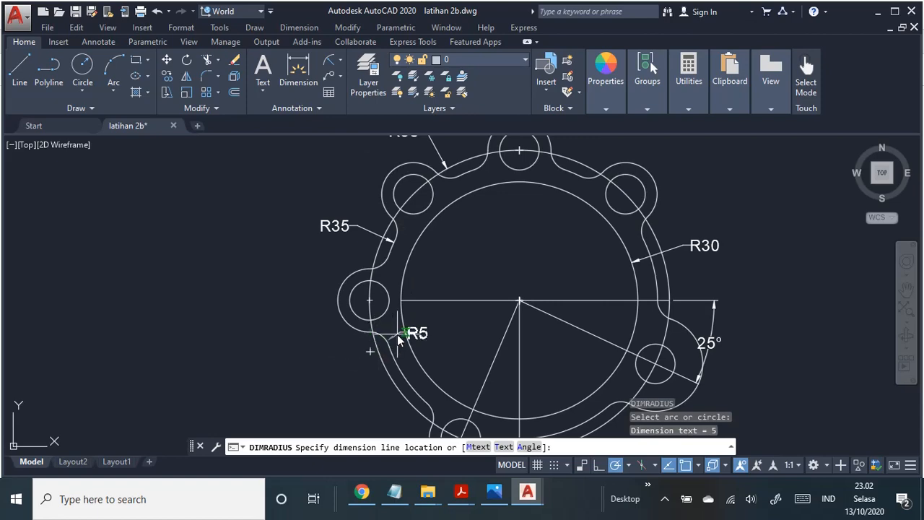
pyautogui.click(400, 337)
# Step: Add a radius dimension to the lower-right lug's large outer arc, with its text below the lug
pyautogui.moveTo(835, 326)
pyautogui.mouseDown(button='middle')
pyautogui.moveTo(732, 279)
pyautogui.moveTo(724, 305)
pyautogui.moveTo(715, 303)
pyautogui.mouseUp(button='middle')
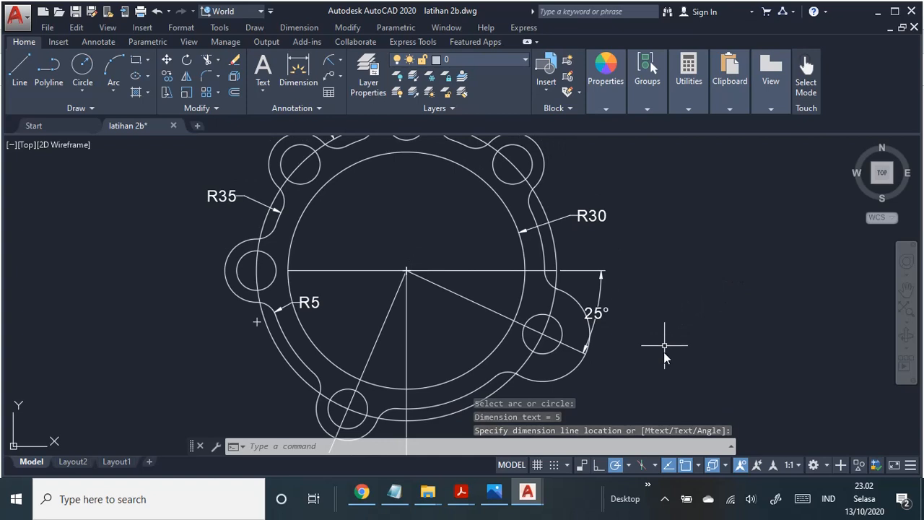
pyautogui.press('Return')
pyautogui.click(558, 382)
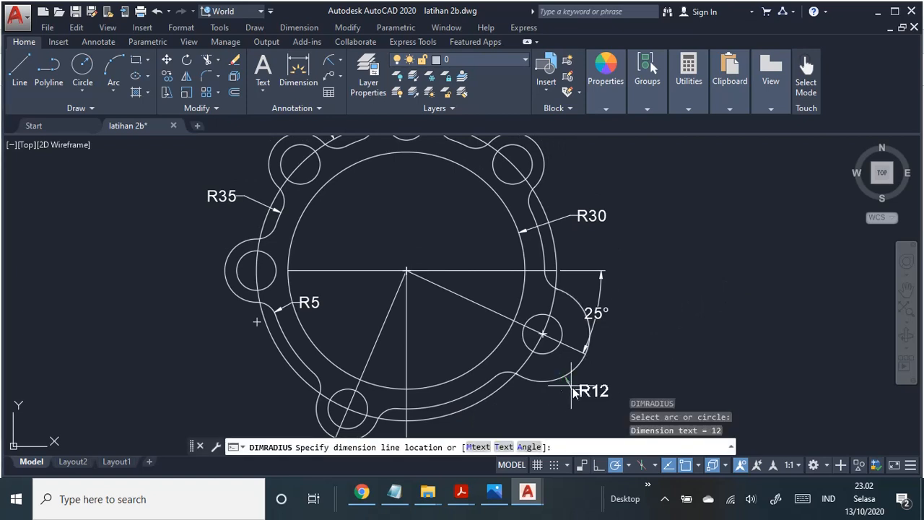
pyautogui.click(577, 403)
pyautogui.moveTo(655, 361)
pyautogui.mouseDown(button='middle')
pyautogui.moveTo(674, 326)
pyautogui.moveTo(695, 315)
pyautogui.moveTo(714, 347)
pyautogui.moveTo(686, 371)
pyautogui.mouseUp(button='middle')
pyautogui.scroll(-2, 716, 344)
pyautogui.scroll(2, 715, 350)
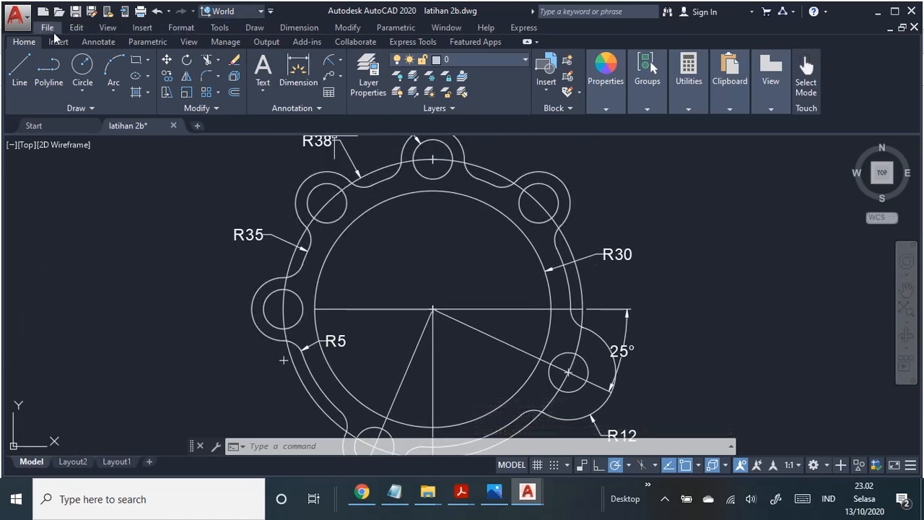
# Step: Draw a vertical line about 49 units long from the ring's centre up past the top lug
pyautogui.click(26, 70)
pyautogui.click(433, 309)
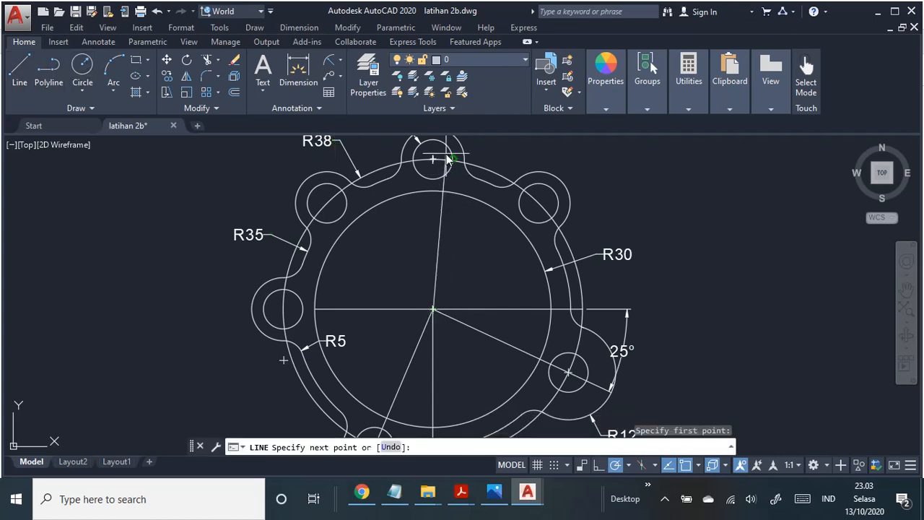
pyautogui.moveTo(436, 148); pyautogui.dragTo(436, 193, button='middle')
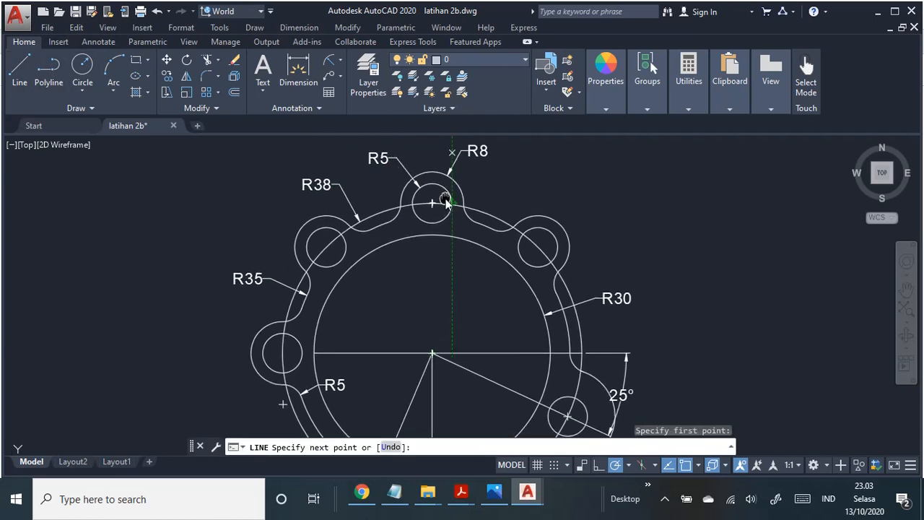
pyautogui.click(433, 164)
pyautogui.press('Escape')
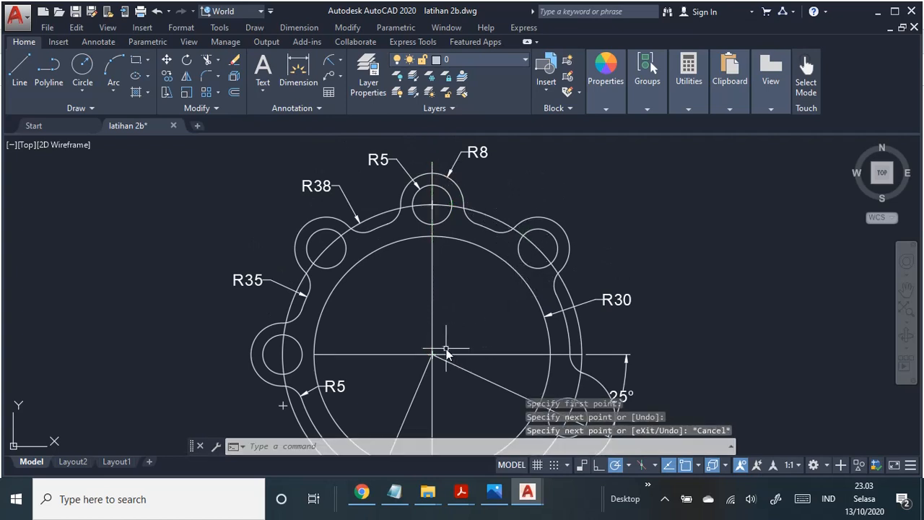
# Step: Draw a line from the ring's centre to the centre of the upper-left lug's hole
pyautogui.click(26, 71)
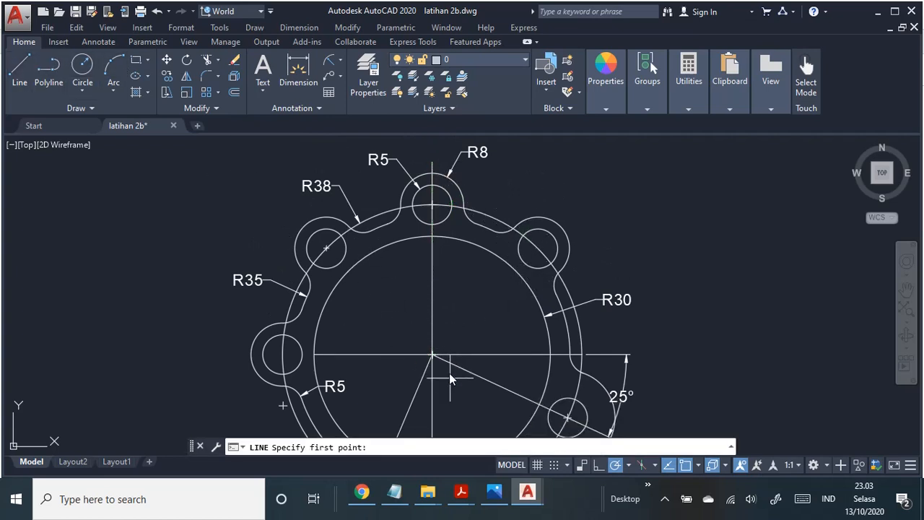
pyautogui.click(433, 357)
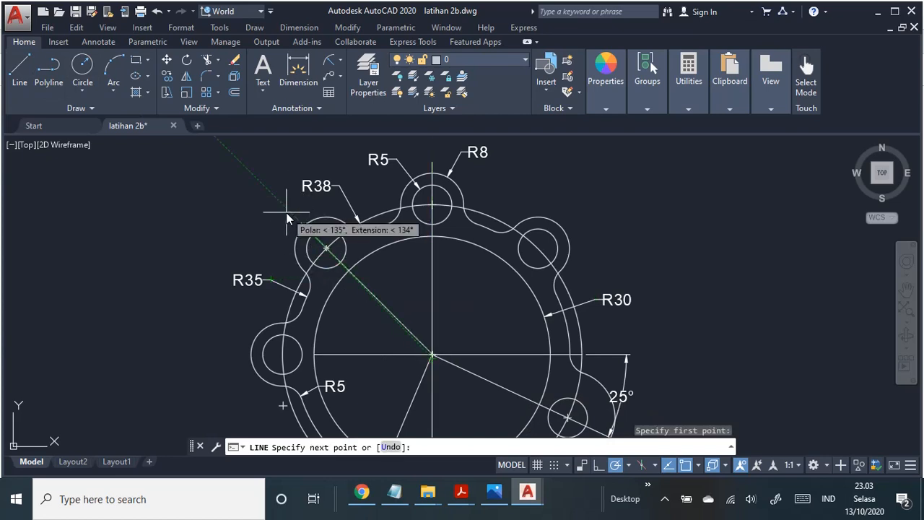
pyautogui.click(330, 252)
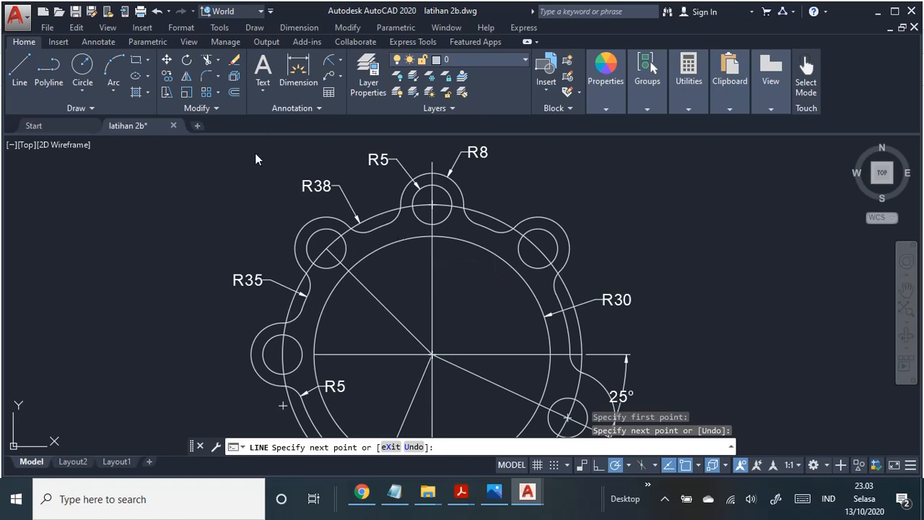
# Step: Check the lug lines on the PDF job sheet and draw a line from the ring's centre to the upper-right lug's hole centre
pyautogui.hotkey('alt', 'Tab')
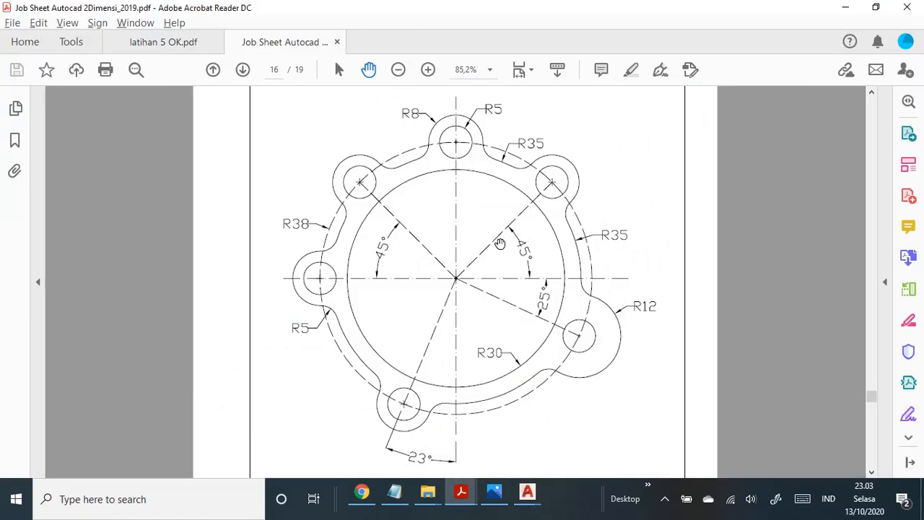
pyautogui.hotkey('alt', 'Tab')
pyautogui.moveTo(506, 330)
pyautogui.mouseDown(button='middle')
pyautogui.moveTo(505, 248)
pyautogui.moveTo(509, 320)
pyautogui.mouseUp(button='middle')
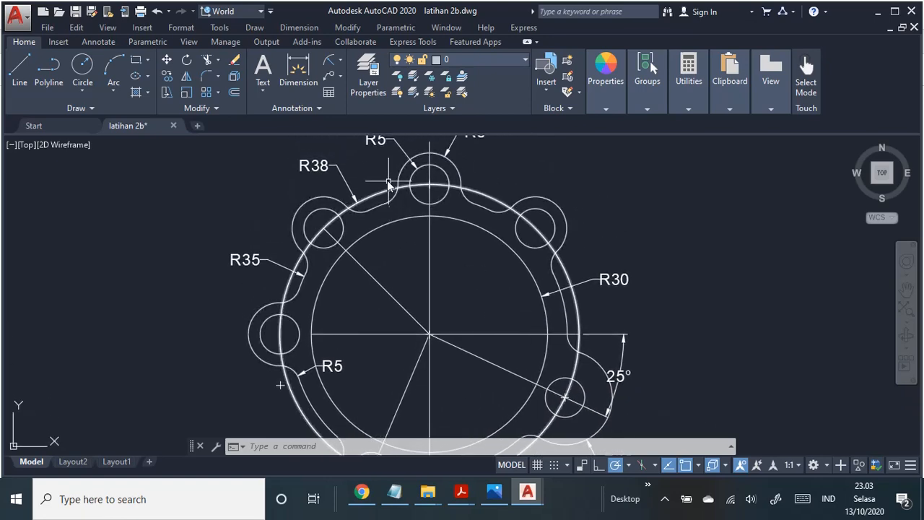
pyautogui.click(19, 73)
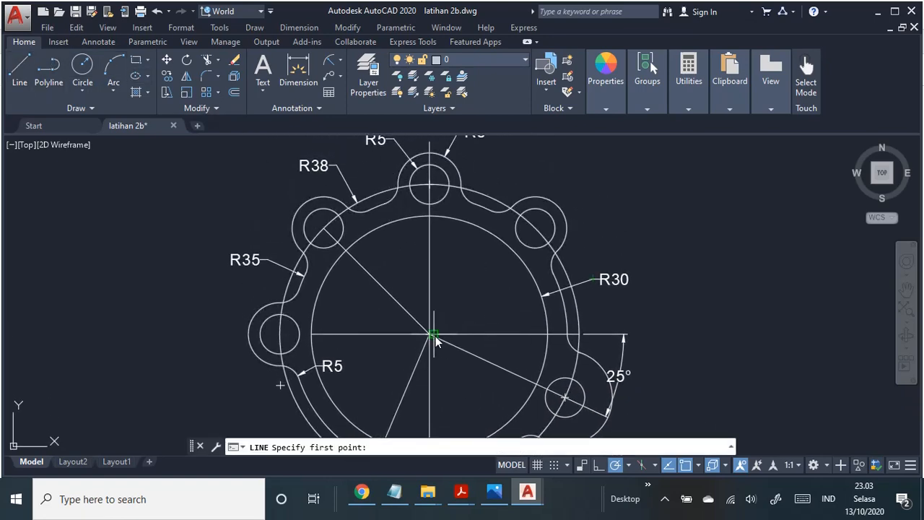
pyautogui.click(430, 335)
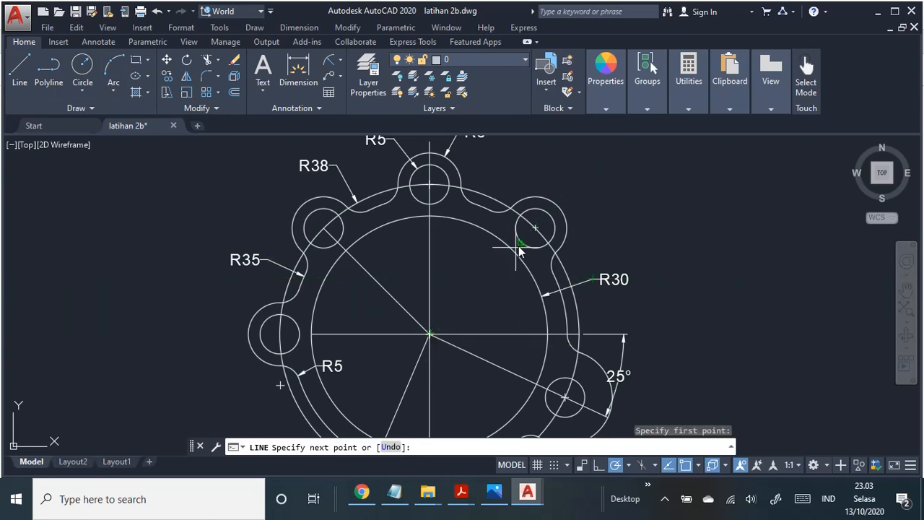
pyautogui.click(536, 228)
pyautogui.press('Escape')
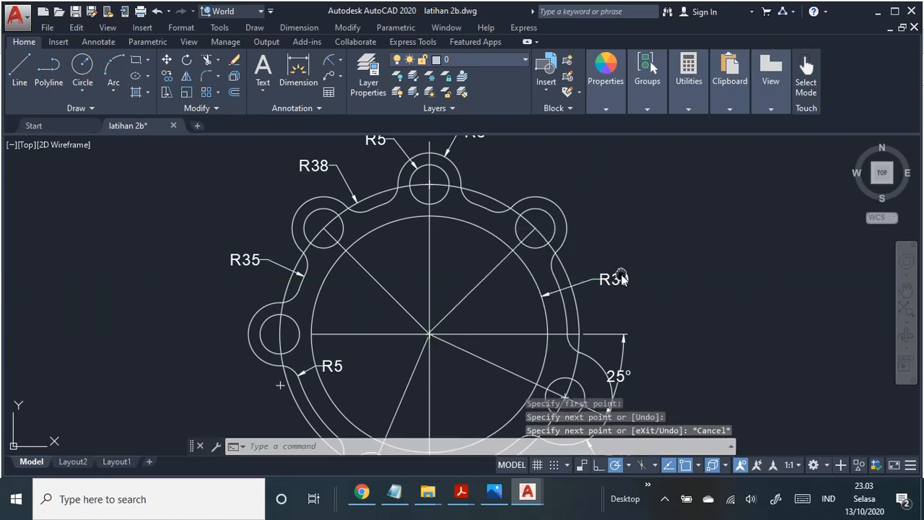
# Step: Replace the overlong line through the lower-left lug with one from the ring's centre to that lug's hole centre
pyautogui.moveTo(619, 277); pyautogui.dragTo(633, 165, button='middle')
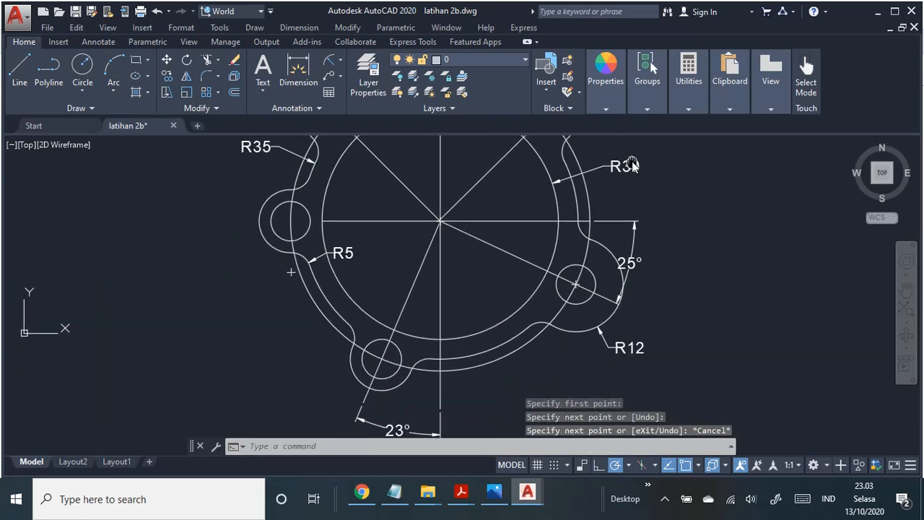
pyautogui.click(412, 289)
pyautogui.press('Delete')
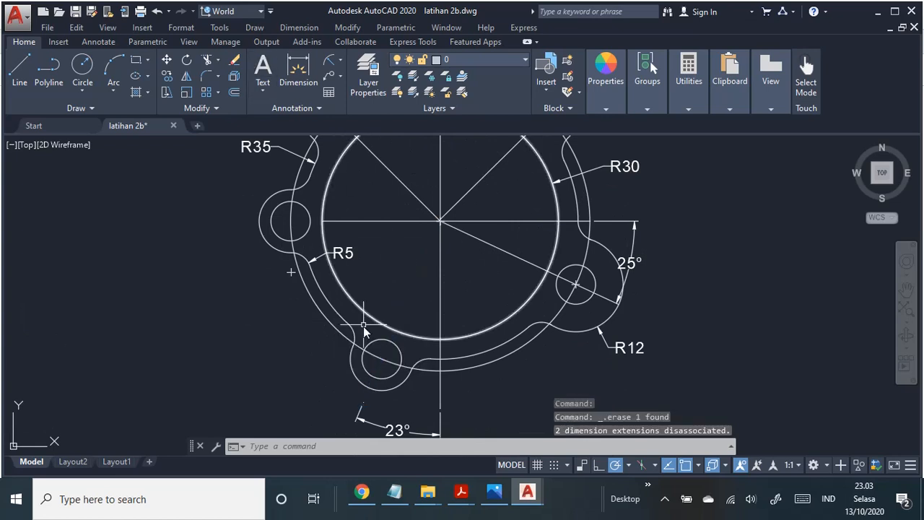
pyautogui.click(19, 70)
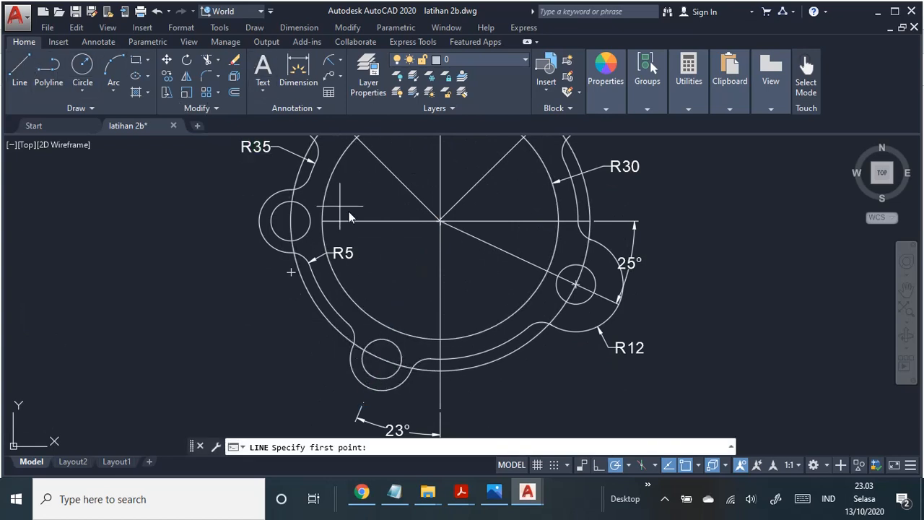
pyautogui.click(439, 223)
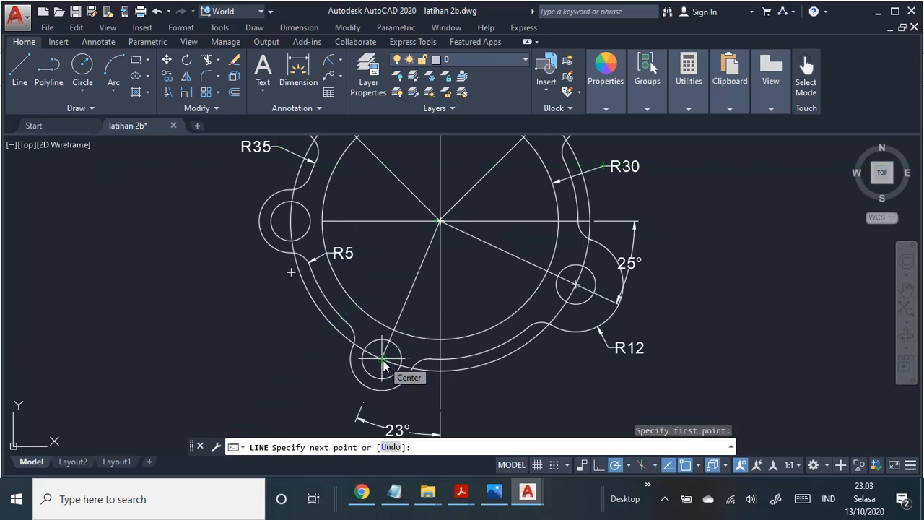
pyautogui.click(382, 359)
pyautogui.press('Escape')
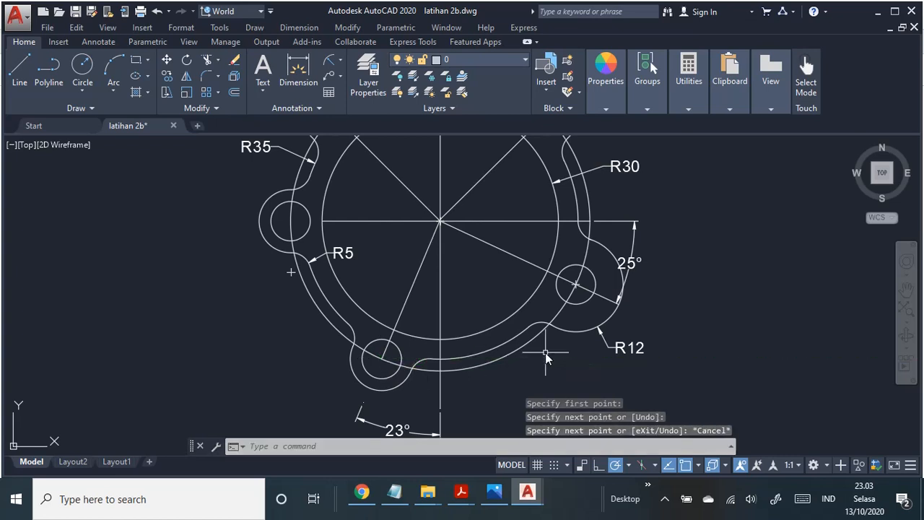
# Step: Delete the 23° angle dimension and the vertical line running down from the ring's centre
pyautogui.moveTo(545, 353)
pyautogui.mouseDown(button='middle')
pyautogui.moveTo(542, 361)
pyautogui.moveTo(532, 315)
pyautogui.moveTo(532, 326)
pyautogui.mouseUp(button='middle')
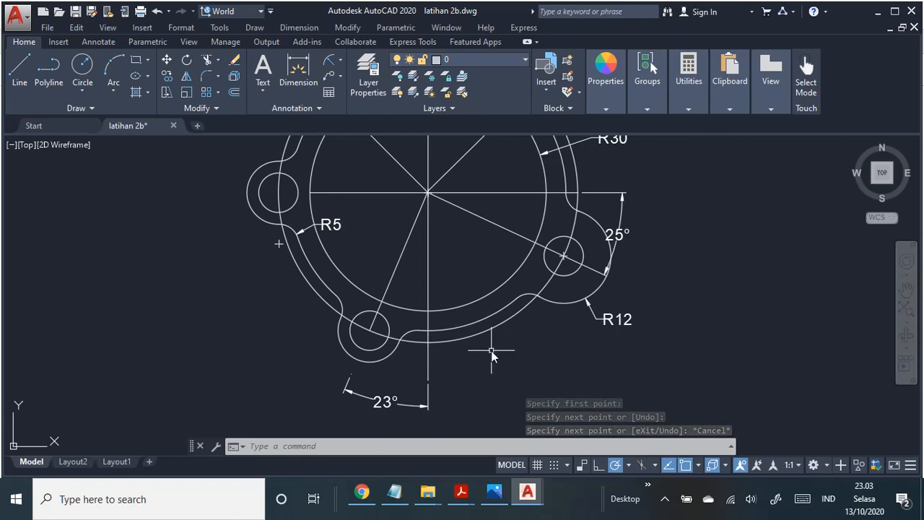
pyautogui.moveTo(491, 350); pyautogui.dragTo(466, 432, button='middle')
pyautogui.moveTo(467, 324)
pyautogui.mouseDown(button='middle')
pyautogui.moveTo(466, 368)
pyautogui.moveTo(500, 228)
pyautogui.moveTo(483, 252)
pyautogui.mouseUp(button='middle')
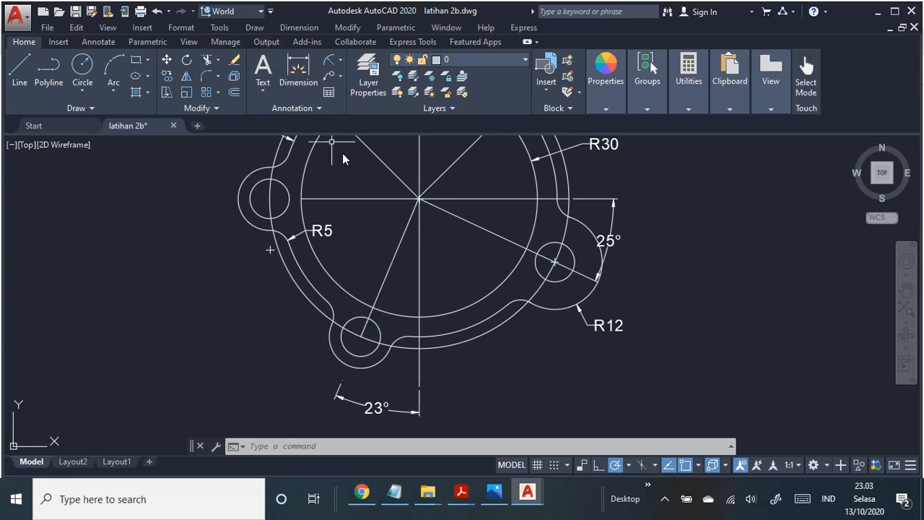
pyautogui.click(363, 407)
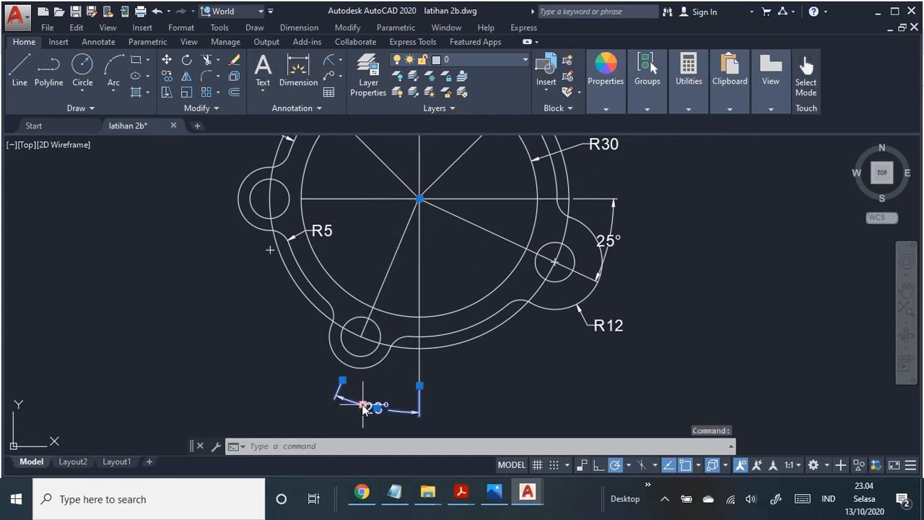
pyautogui.press('Delete')
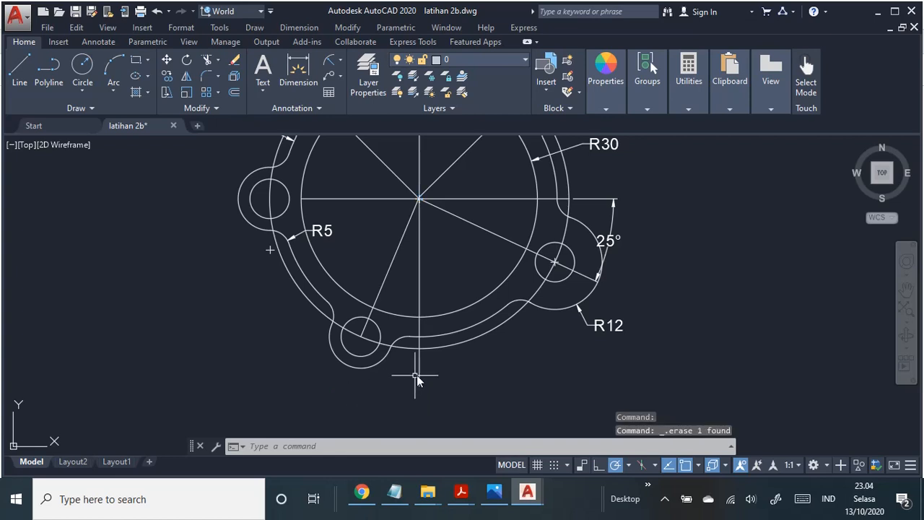
pyautogui.click(421, 368)
pyautogui.press('Delete')
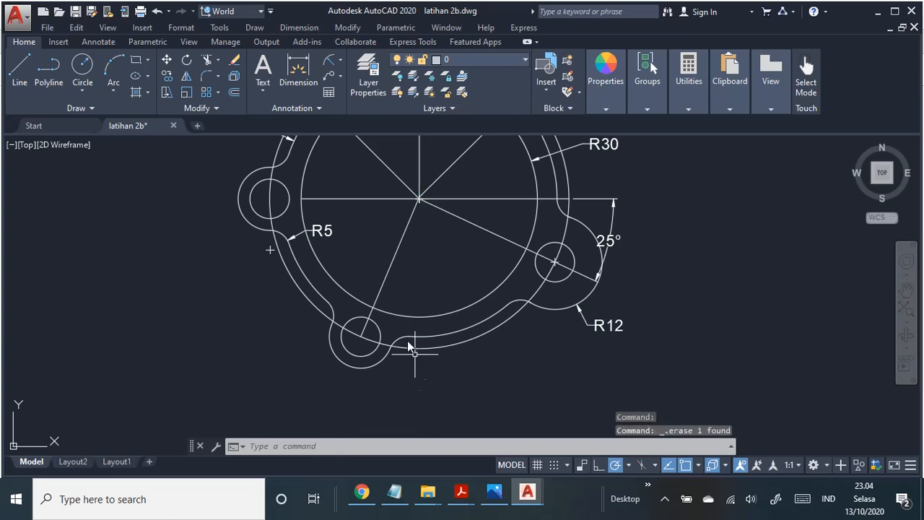
# Step: Draw a vertical line from the ring's centre down to the lowest point of the circle through the lug holes
pyautogui.click(19, 68)
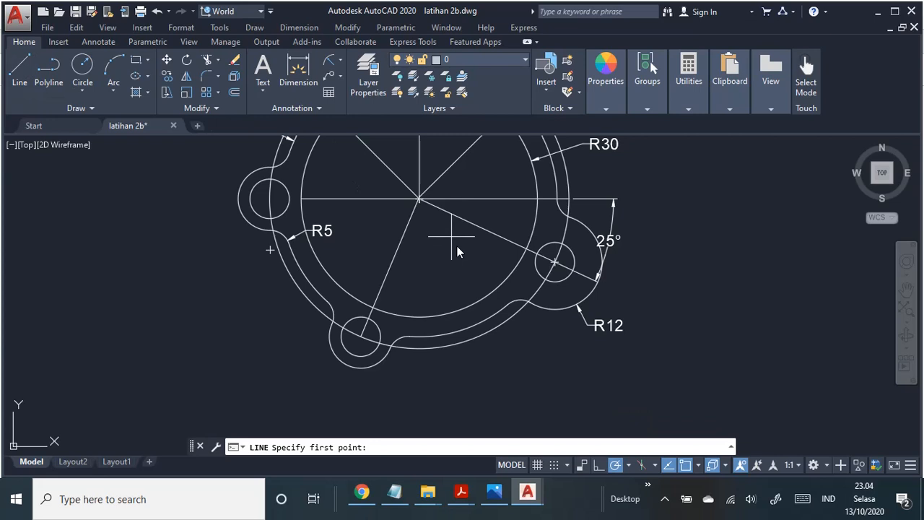
pyautogui.click(417, 203)
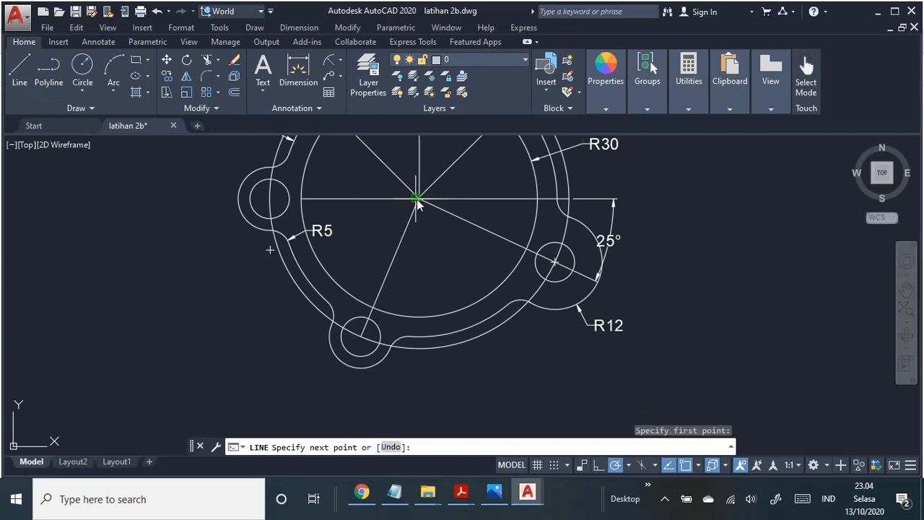
pyautogui.click(421, 351)
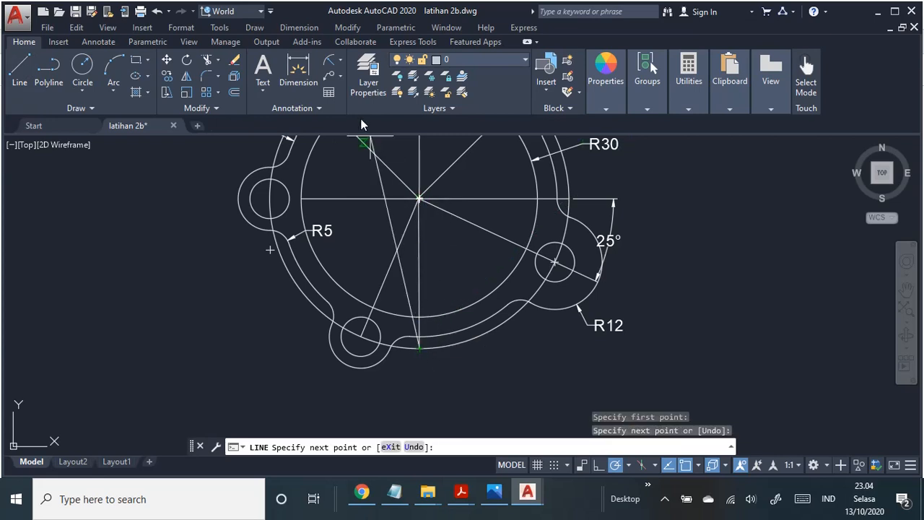
pyautogui.press('Escape')
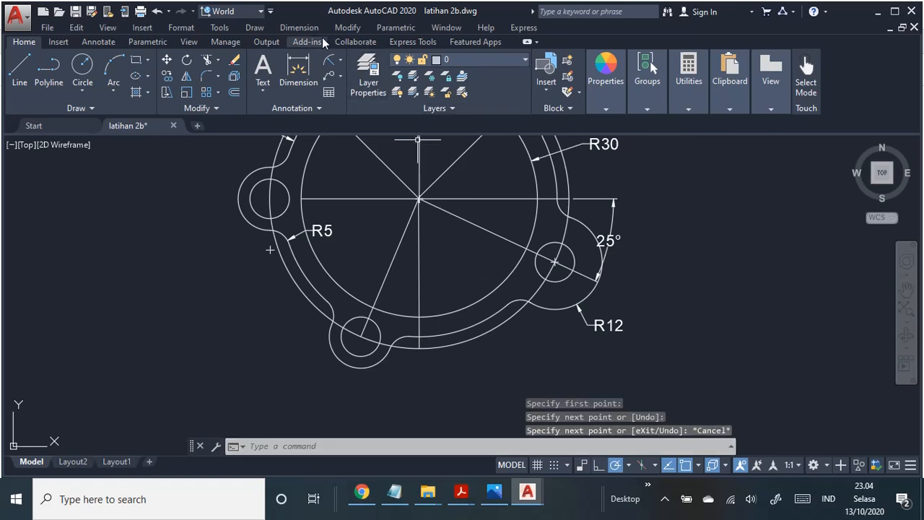
# Step: Add an angular dimension between the lower-left lug's line and the lower vertical line, placed below the lug
pyautogui.click(298, 29)
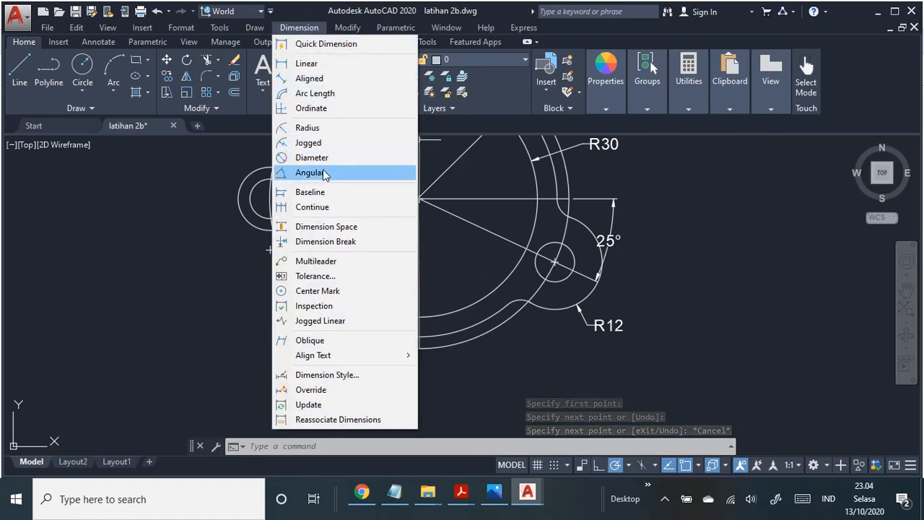
pyautogui.click(310, 172)
pyautogui.click(382, 291)
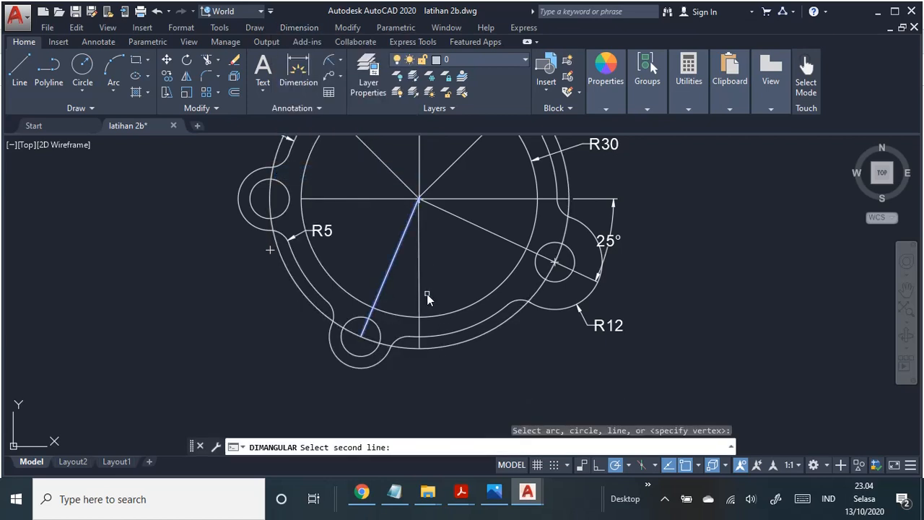
pyautogui.click(419, 303)
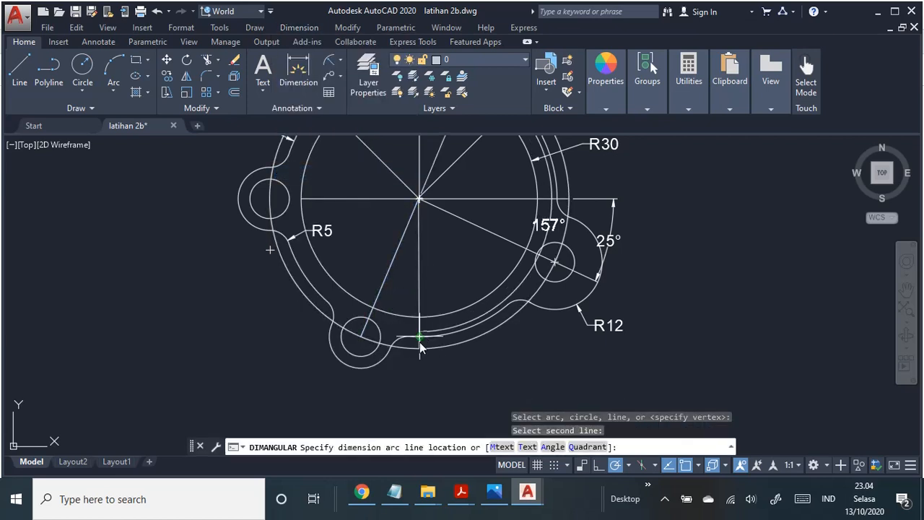
pyautogui.click(392, 397)
pyautogui.press('Escape')
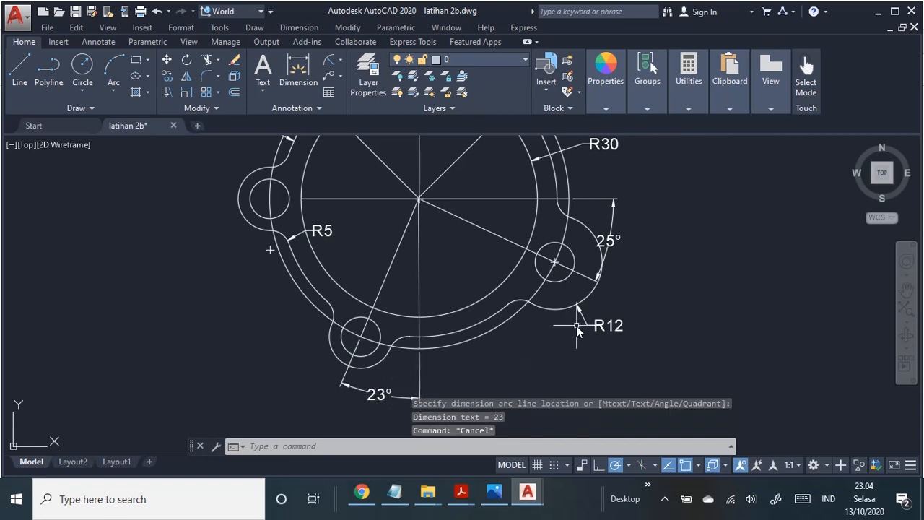
# Step: Switch to the PDF job sheet to check the flange's centrelines and angle dimensions, and return to the AutoCAD drawing
pyautogui.scroll(-2, 645, 276)
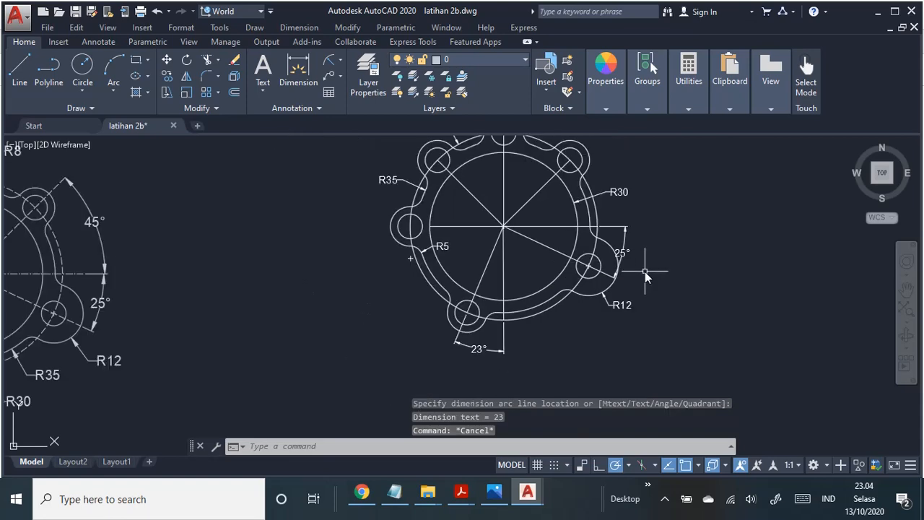
pyautogui.moveTo(642, 271)
pyautogui.mouseDown(button='middle')
pyautogui.moveTo(601, 299)
pyautogui.moveTo(534, 319)
pyautogui.mouseUp(button='middle')
pyautogui.hotkey('alt', 'Tab')
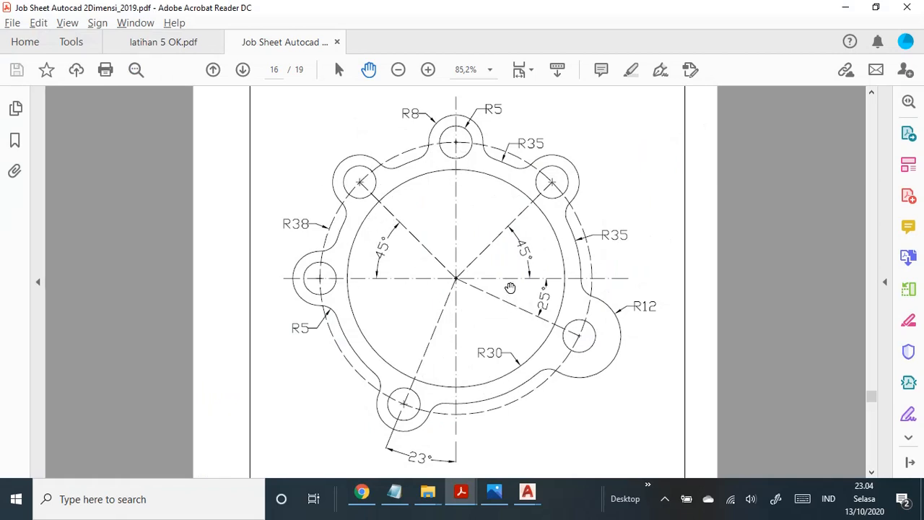
pyautogui.hotkey('alt', 'Tab')
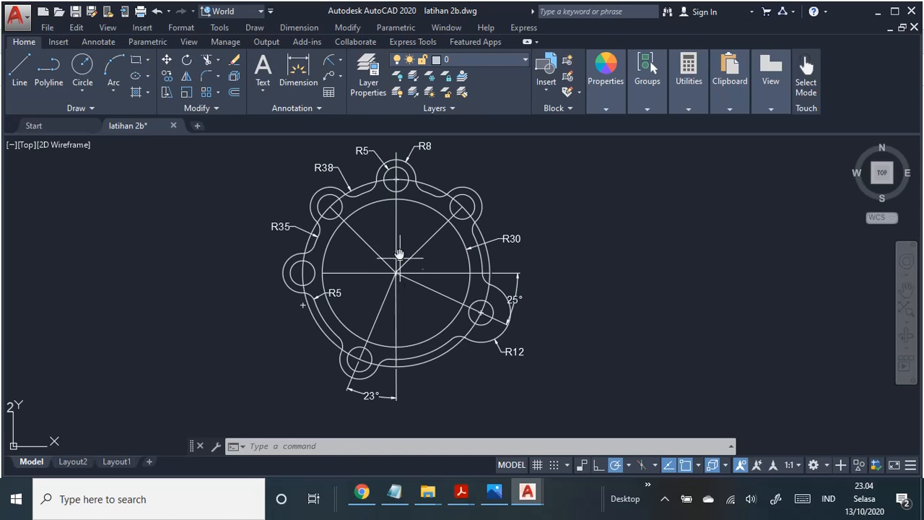
# Step: Delete the upper and lower vertical lines and the horizontal line through the ring's centre
pyautogui.click(396, 219)
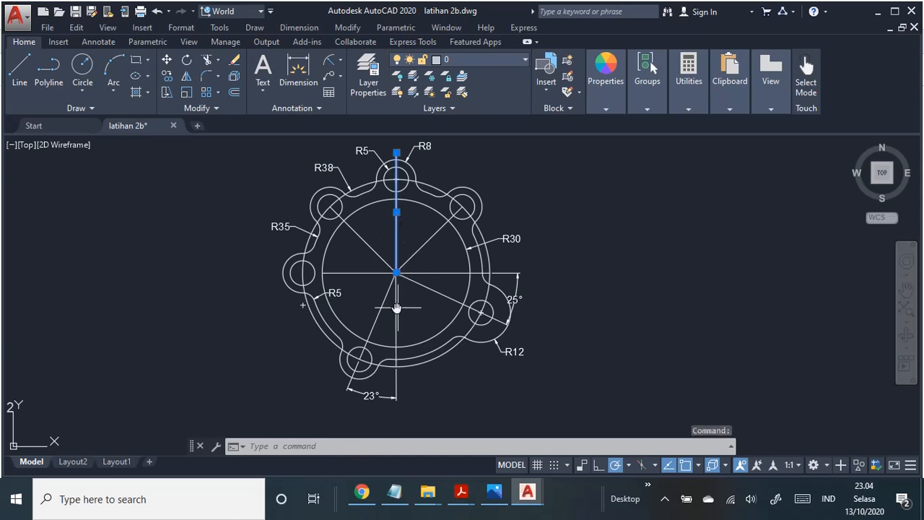
pyautogui.click(397, 311)
pyautogui.click(363, 272)
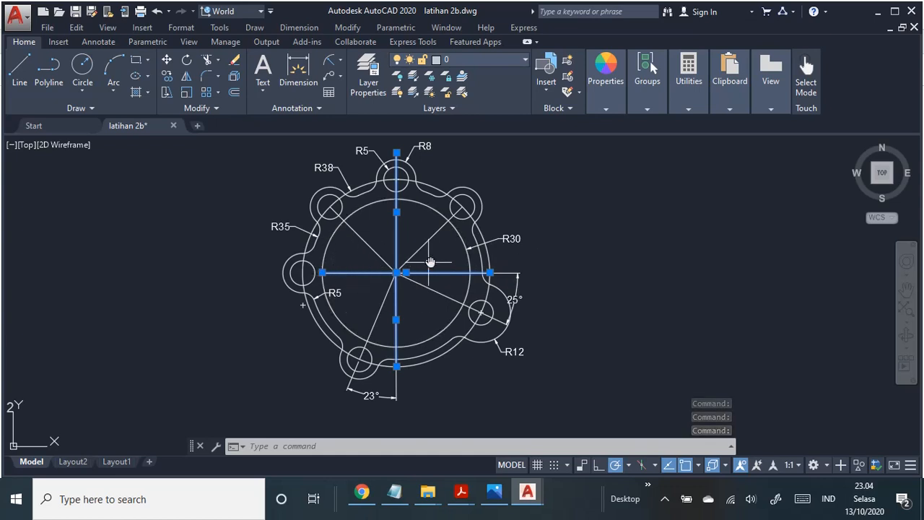
pyautogui.click(366, 272)
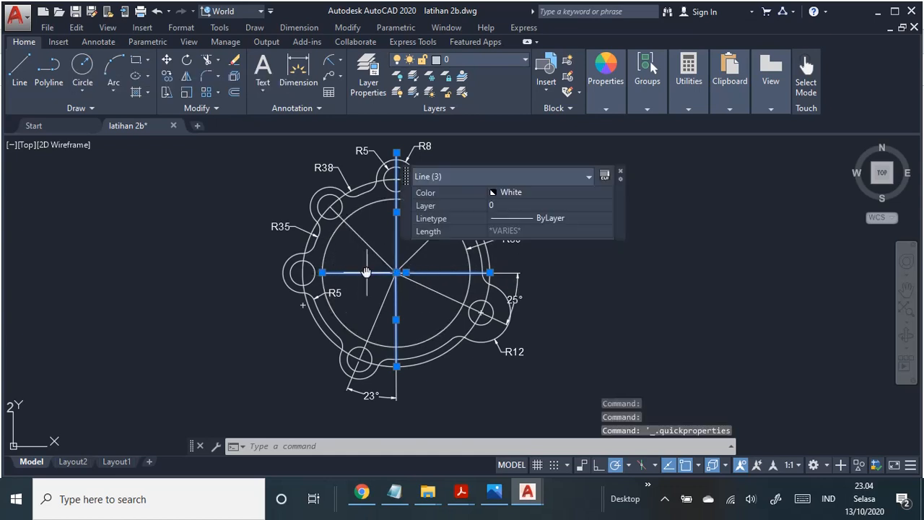
pyautogui.press('Delete')
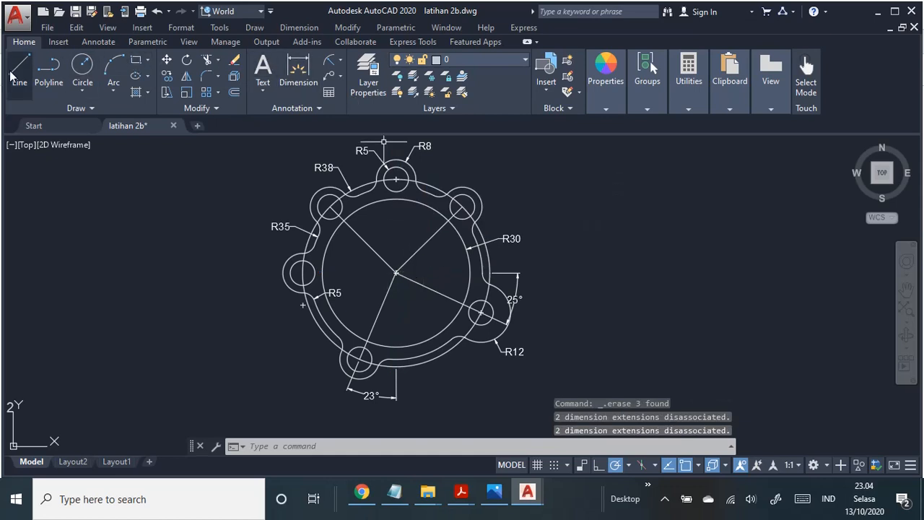
# Step: Draw one vertical line from the top lug's hole centre down to the lowest point of the circle through the lug holes
pyautogui.click(20, 69)
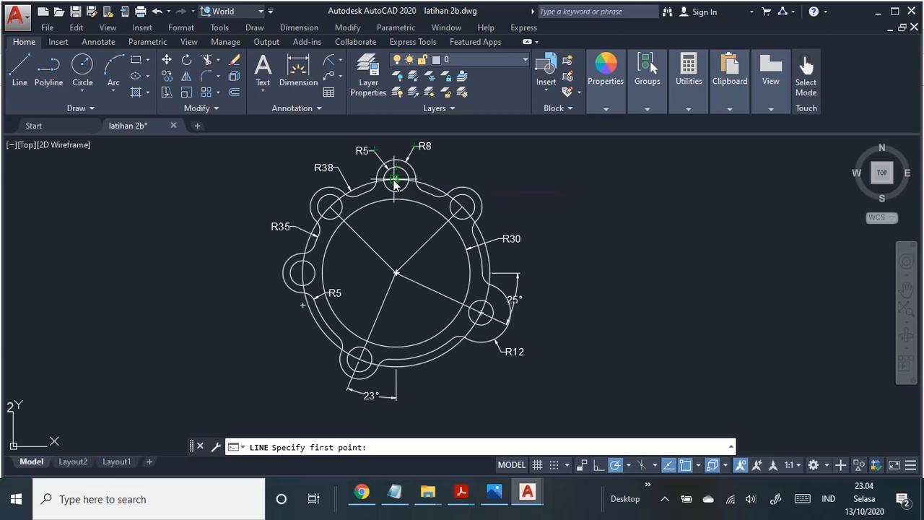
pyautogui.scroll(2, 393, 183)
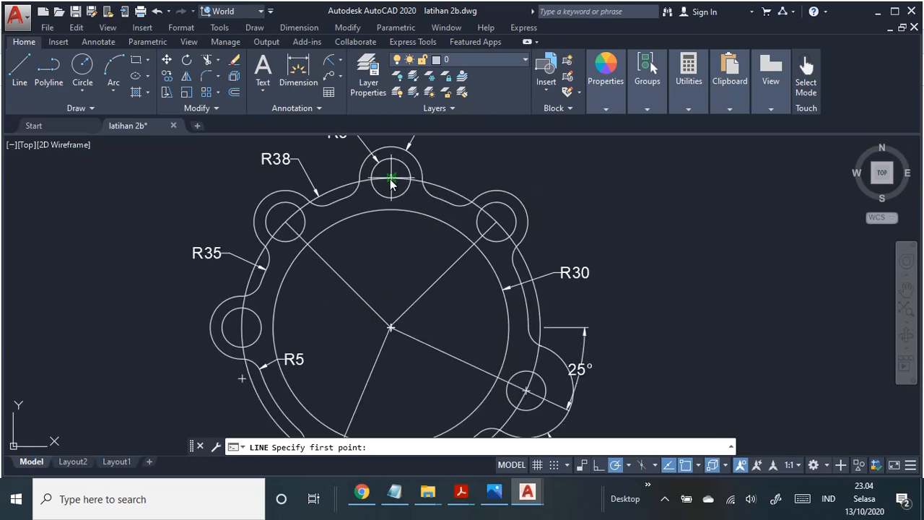
pyautogui.click(391, 178)
pyautogui.moveTo(413, 268); pyautogui.dragTo(419, 169, button='middle')
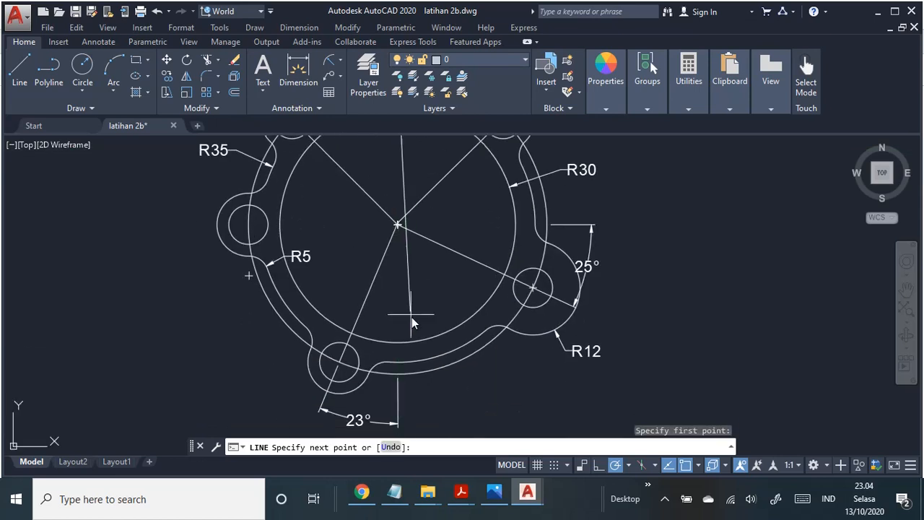
pyautogui.click(400, 374)
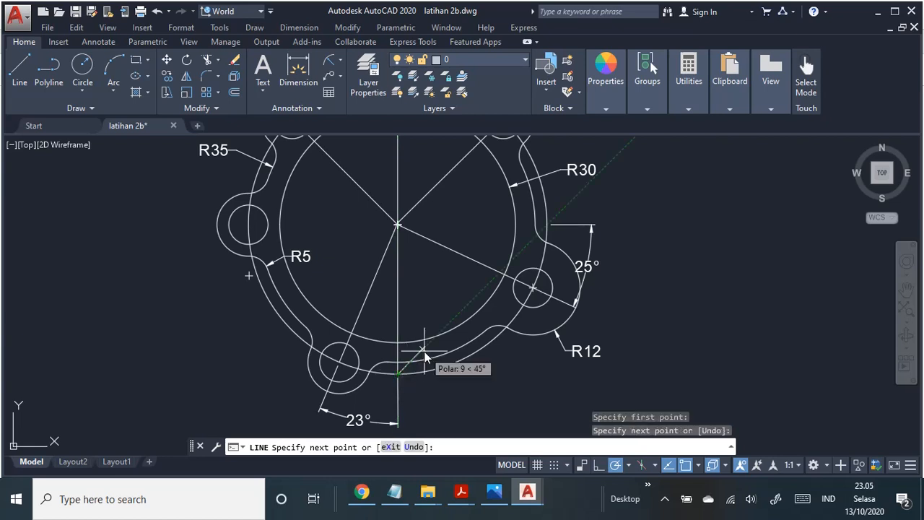
pyautogui.press('Escape')
# Step: Draw a horizontal line from the left lug's hole centre to the rightmost point of the circle through the lug holes
pyautogui.click(19, 72)
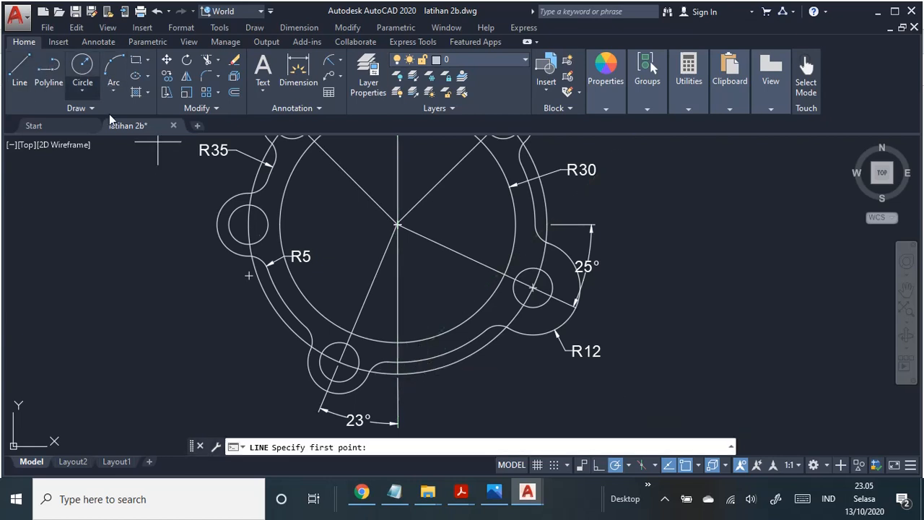
pyautogui.click(249, 226)
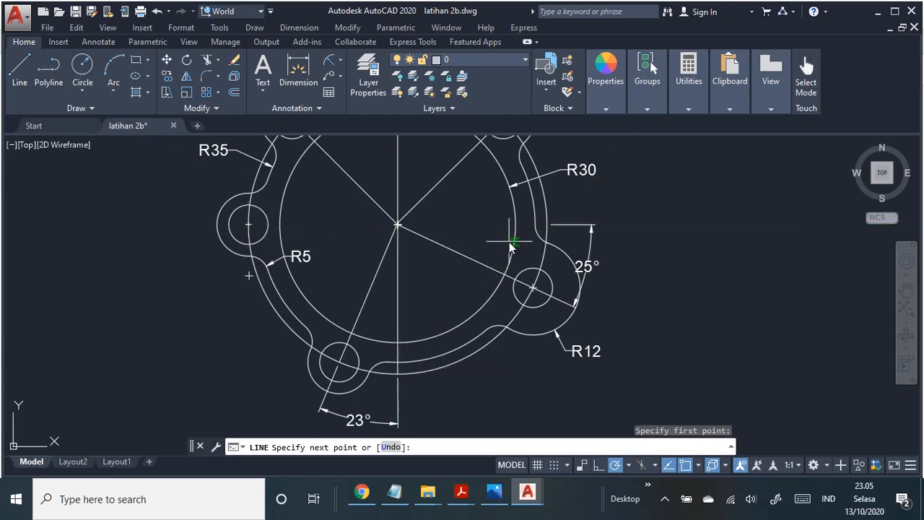
pyautogui.moveTo(509, 242); pyautogui.dragTo(485, 304, button='middle')
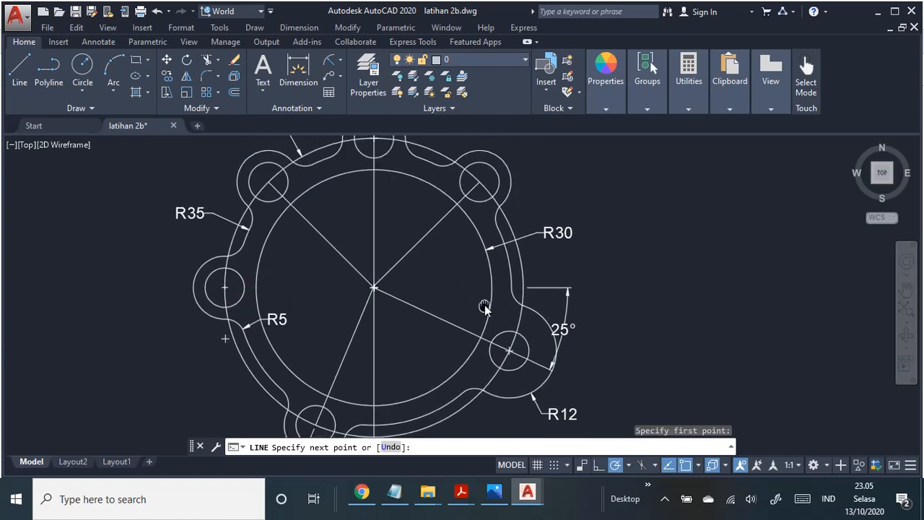
pyautogui.click(525, 291)
pyautogui.press('Escape')
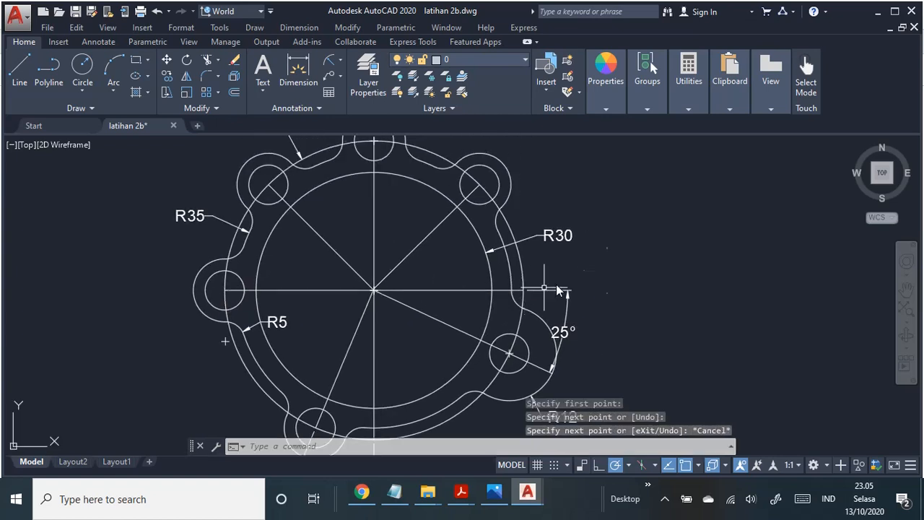
pyautogui.click(375, 208)
pyautogui.click(432, 291)
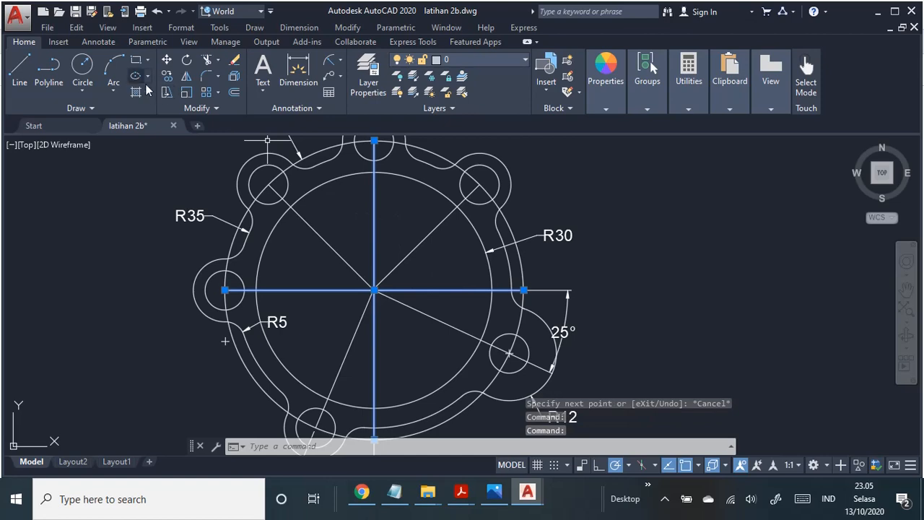
pyautogui.rightClick(375, 210)
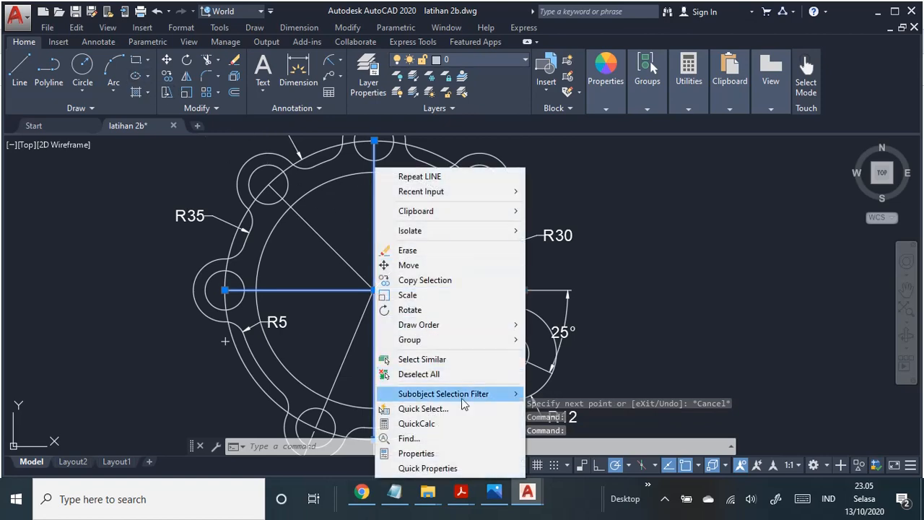
pyautogui.click(440, 452)
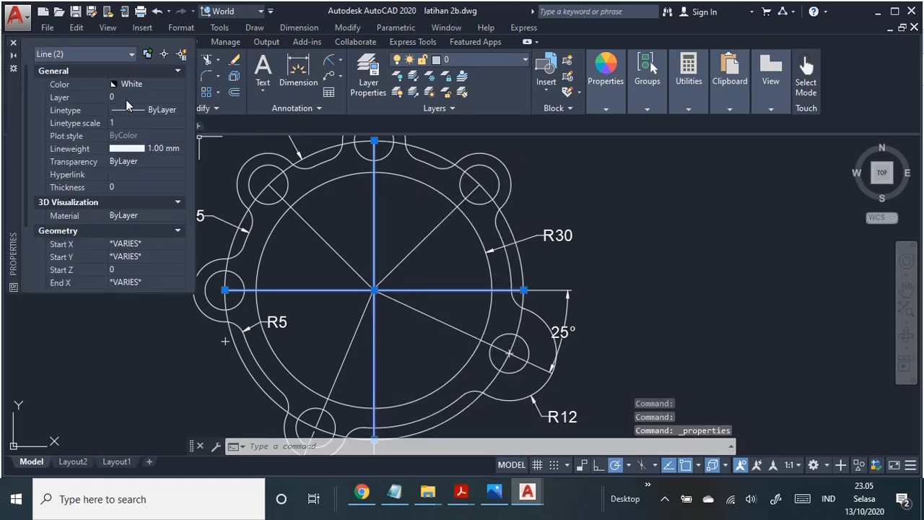
pyautogui.click(180, 110)
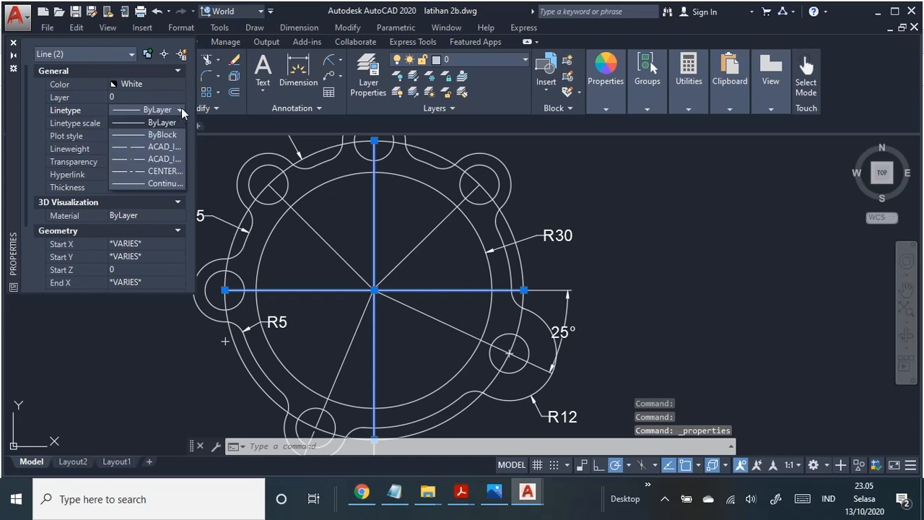
pyautogui.click(184, 29)
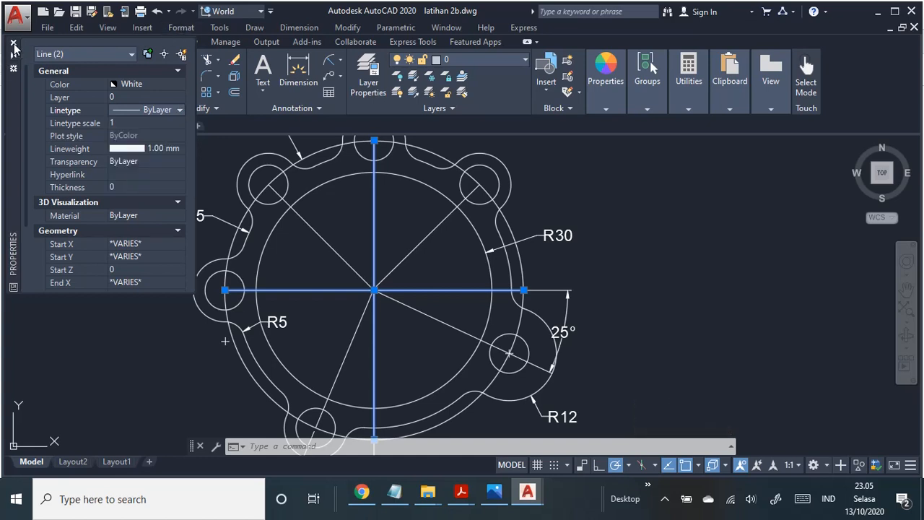
pyautogui.click(13, 43)
# Step: Check the loadable linetypes for ACAD_ISO10W100 and the global scale factor in the Linetype Manager
pyautogui.click(182, 28)
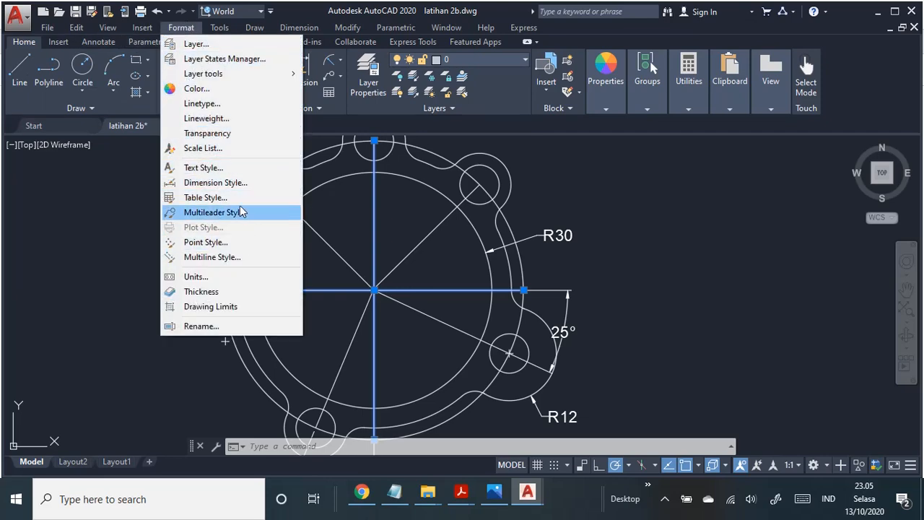
pyautogui.click(233, 104)
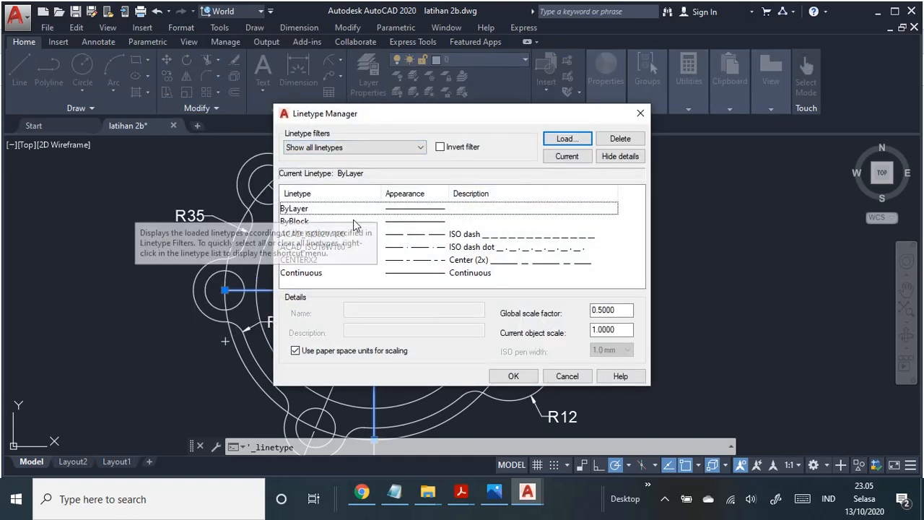
pyautogui.click(565, 139)
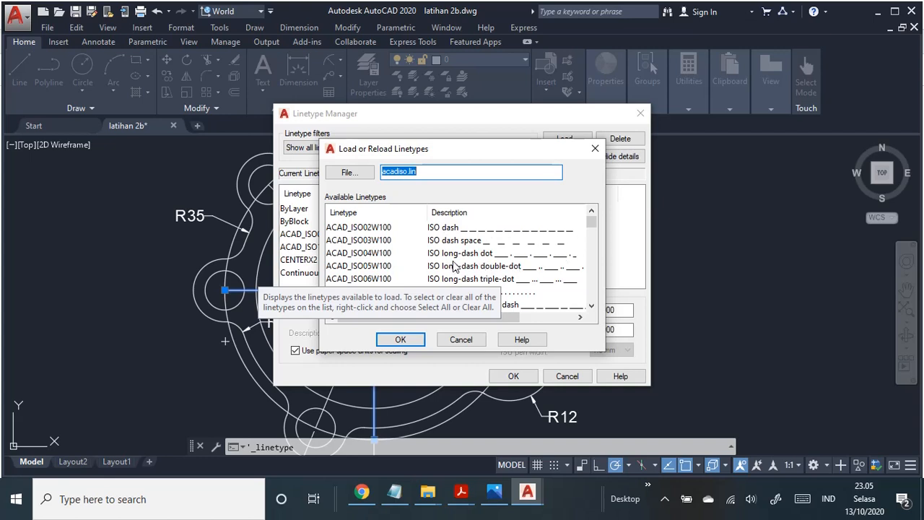
pyautogui.scroll(-2, 482, 257)
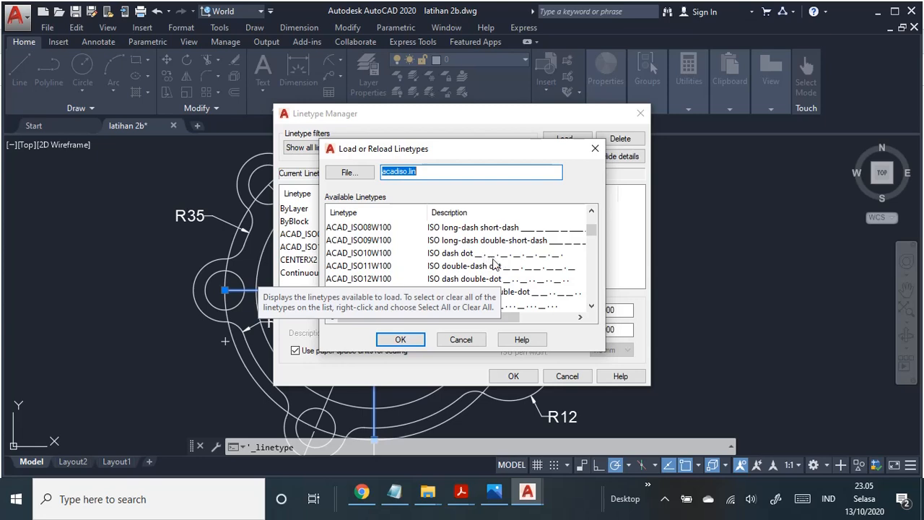
pyautogui.click(460, 255)
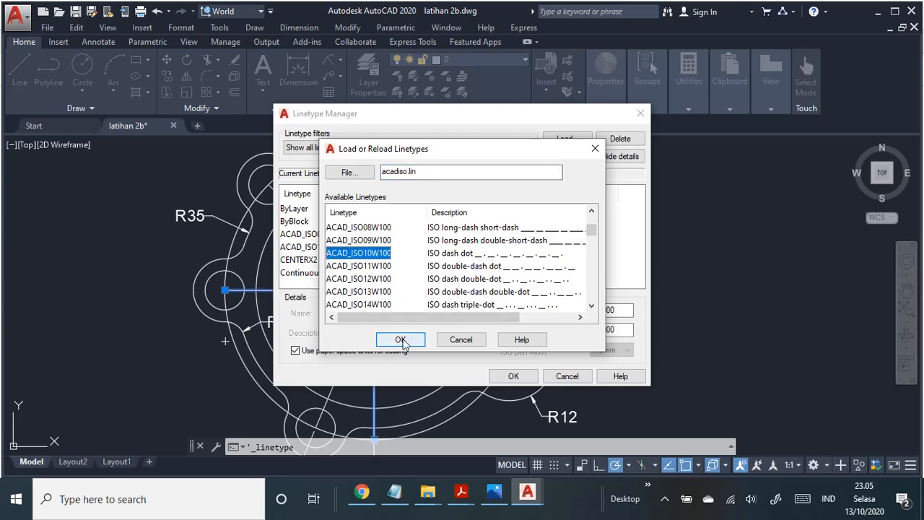
pyautogui.click(595, 148)
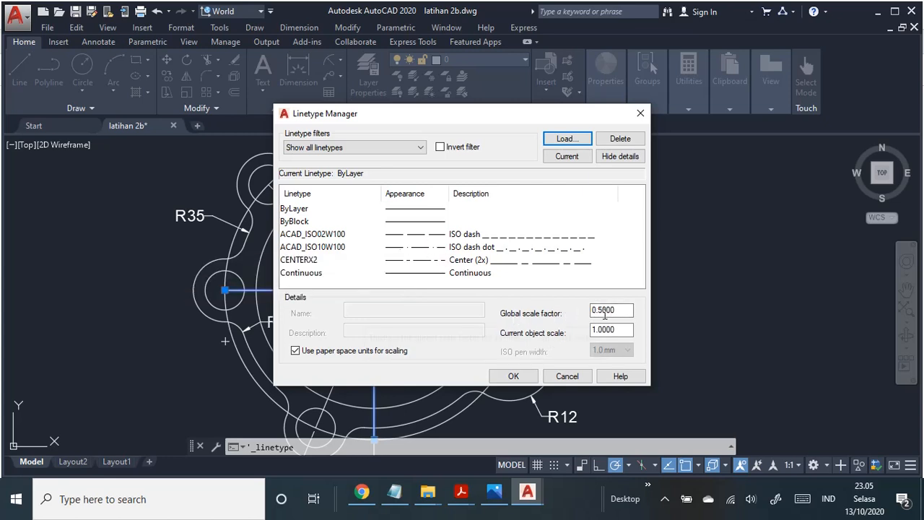
pyautogui.click(612, 311)
pyautogui.click(514, 377)
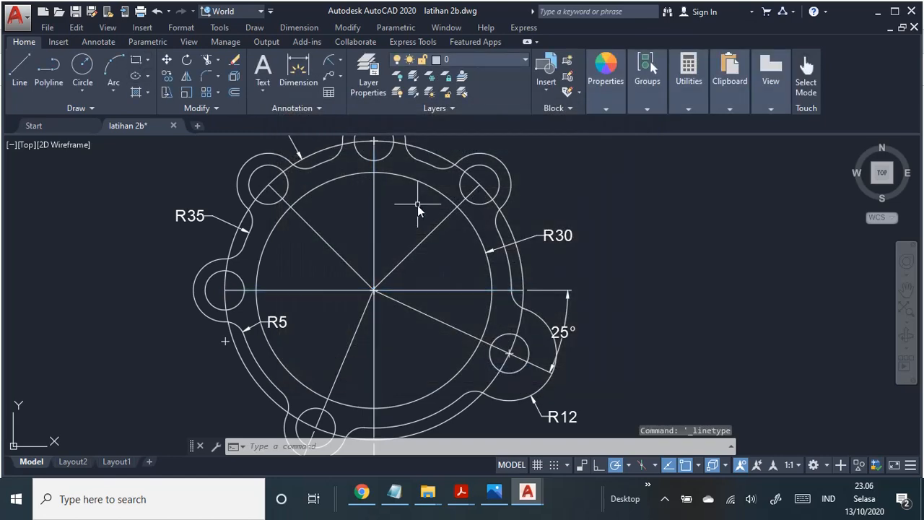
# Step: Assign the ACAD_ISO10W100 dash-dot linetype to the vertical and horizontal lines through the ring's centre
pyautogui.click(375, 208)
pyautogui.click(308, 291)
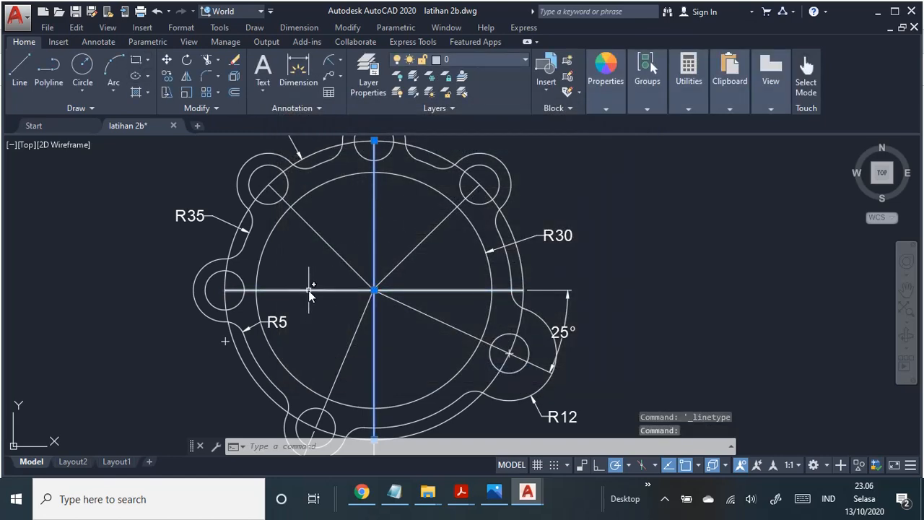
pyautogui.rightClick(374, 228)
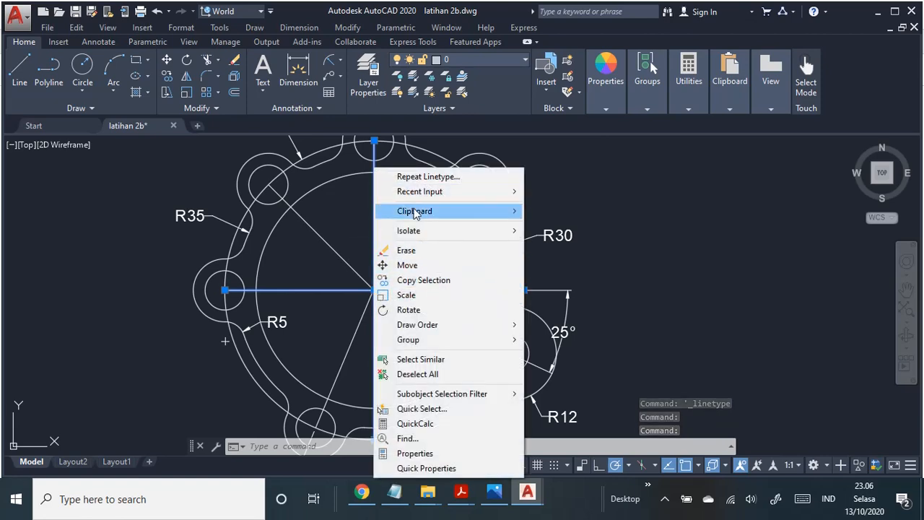
pyautogui.click(451, 454)
pyautogui.click(180, 111)
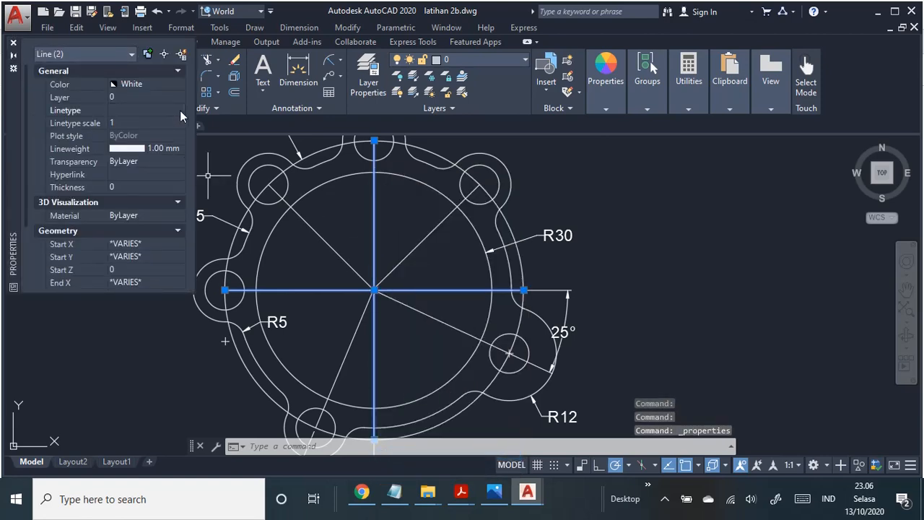
pyautogui.click(180, 111)
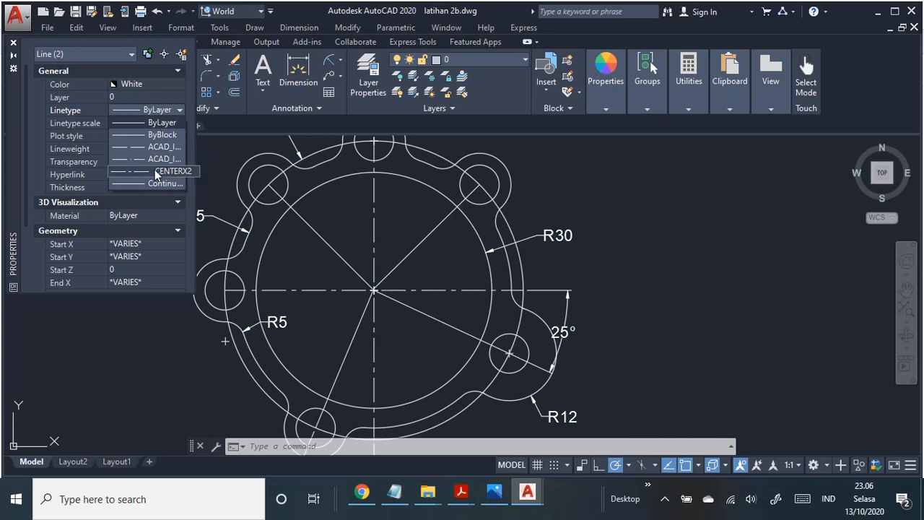
pyautogui.click(137, 158)
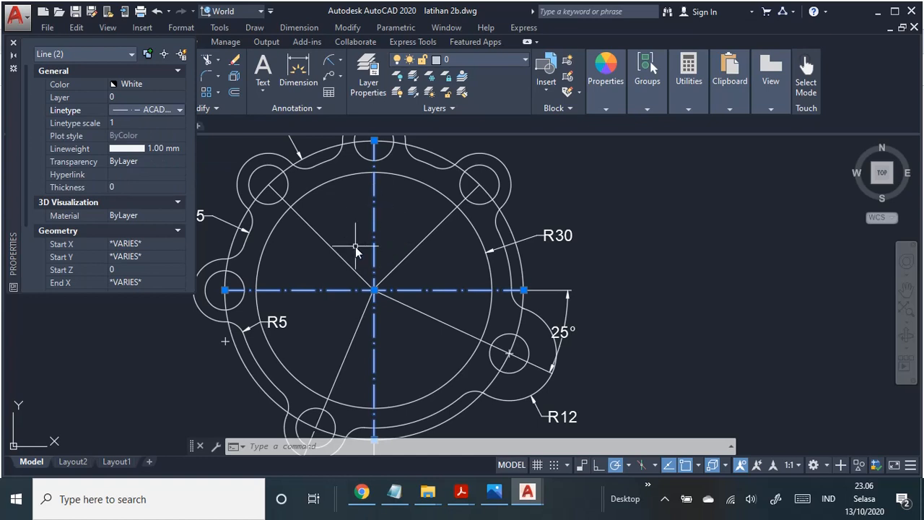
# Step: Set the linetype scale of the vertical and horizontal centrelines to 0.8 and clear the selection
pyautogui.click(125, 124)
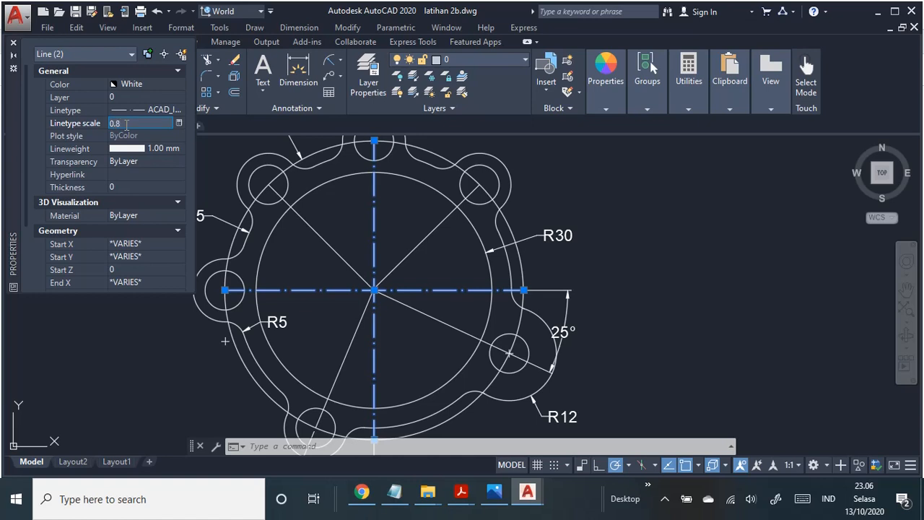
pyautogui.press('Escape')
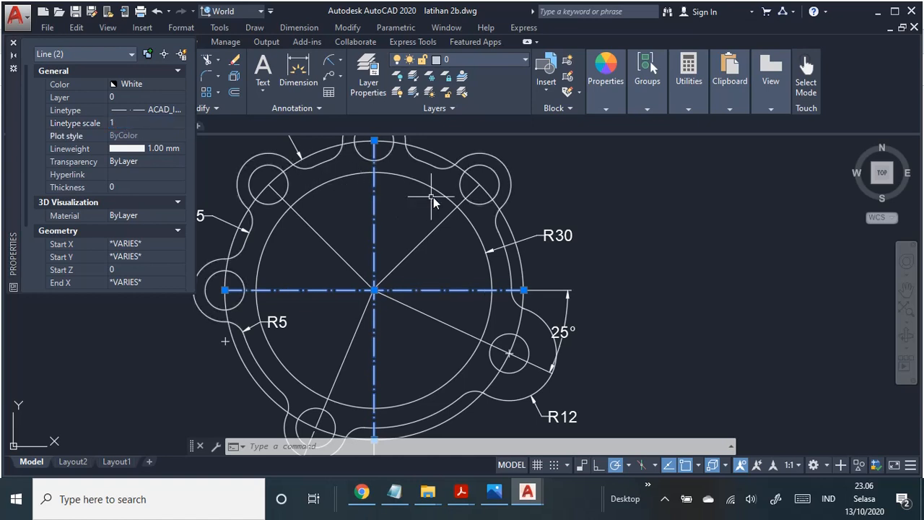
pyautogui.press('Escape')
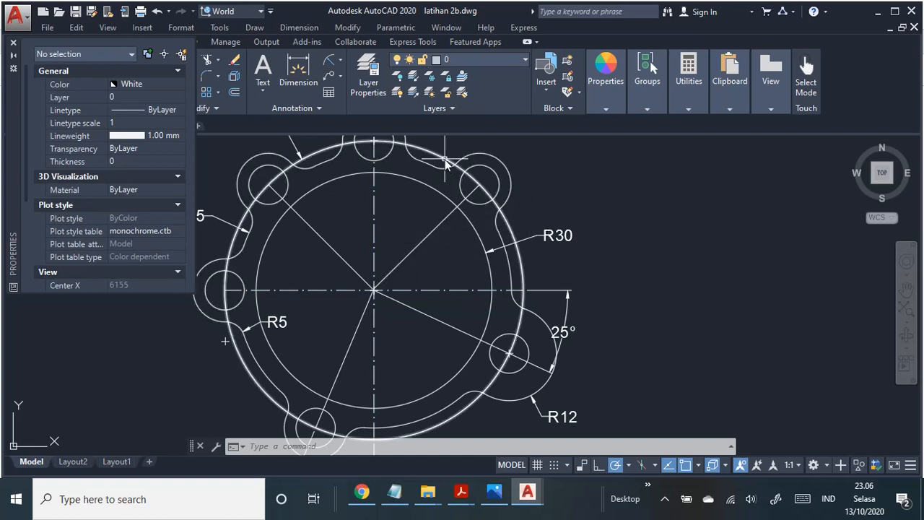
# Step: Assign the ACAD_ISO02W100 dashed linetype to the circle through the lug holes and the four angled lines from the ring's centre
pyautogui.click(443, 163)
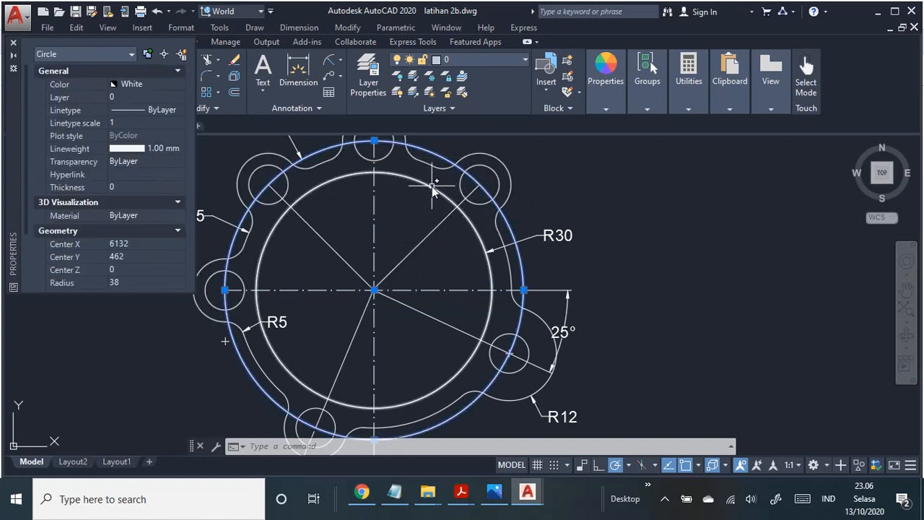
pyautogui.click(305, 220)
pyautogui.click(433, 231)
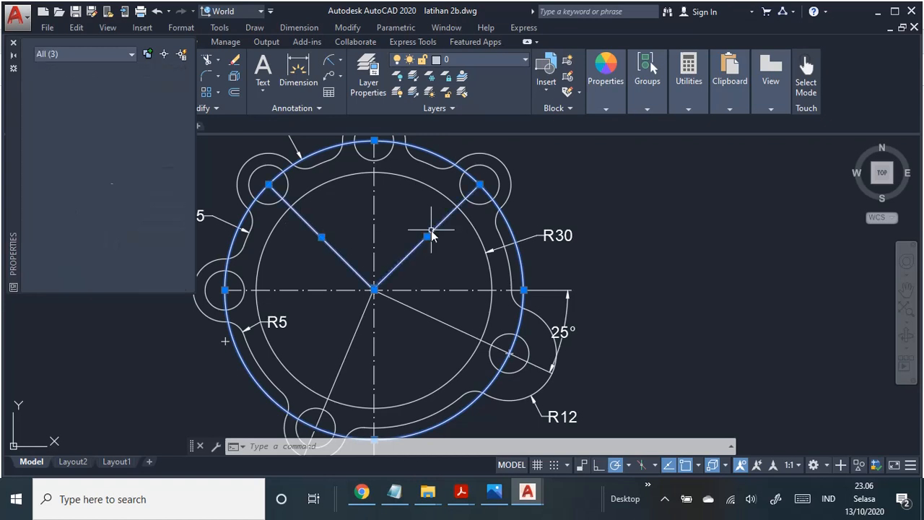
pyautogui.click(448, 327)
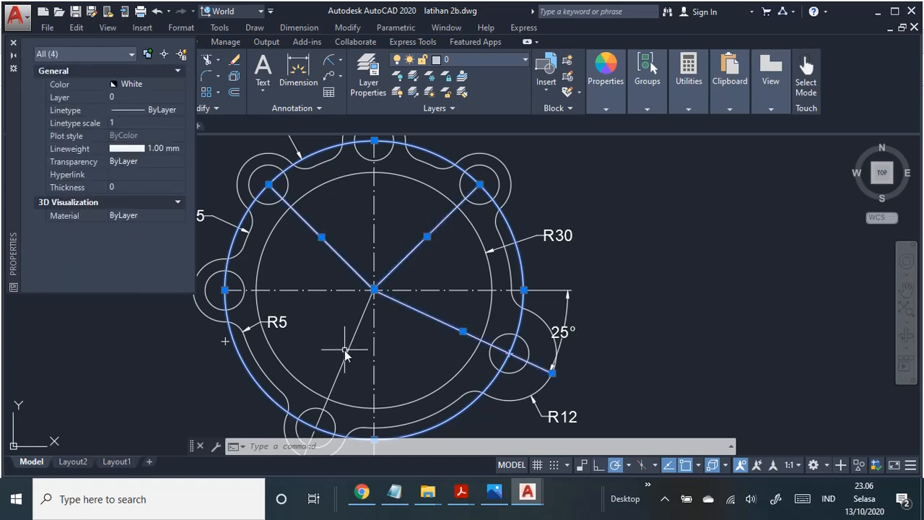
pyautogui.click(348, 354)
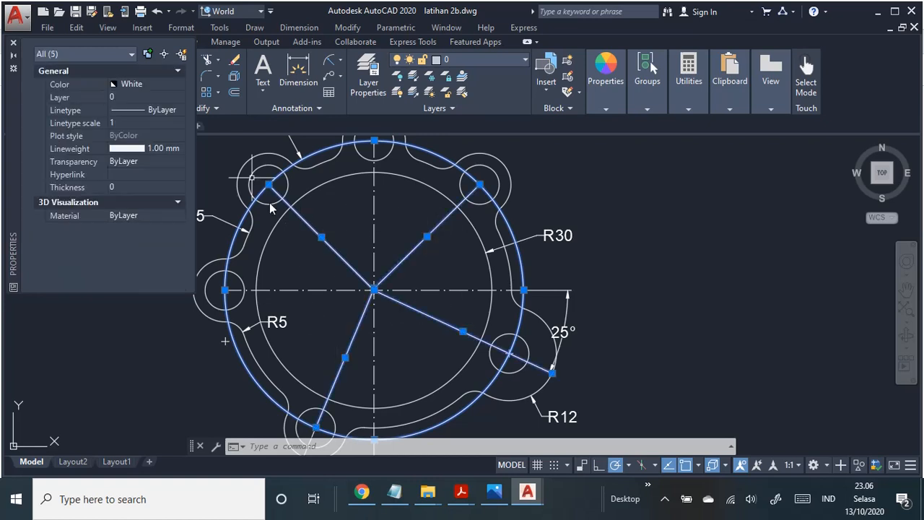
pyautogui.click(175, 112)
pyautogui.click(179, 110)
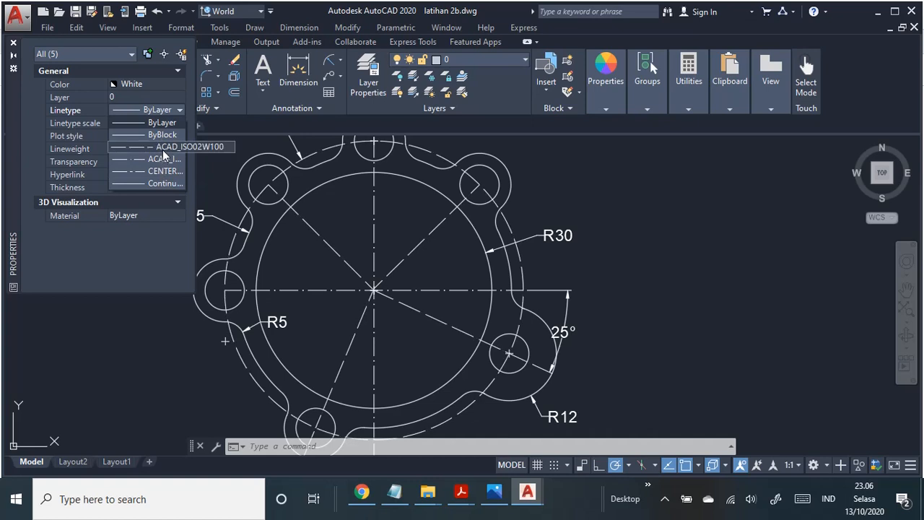
pyautogui.click(162, 150)
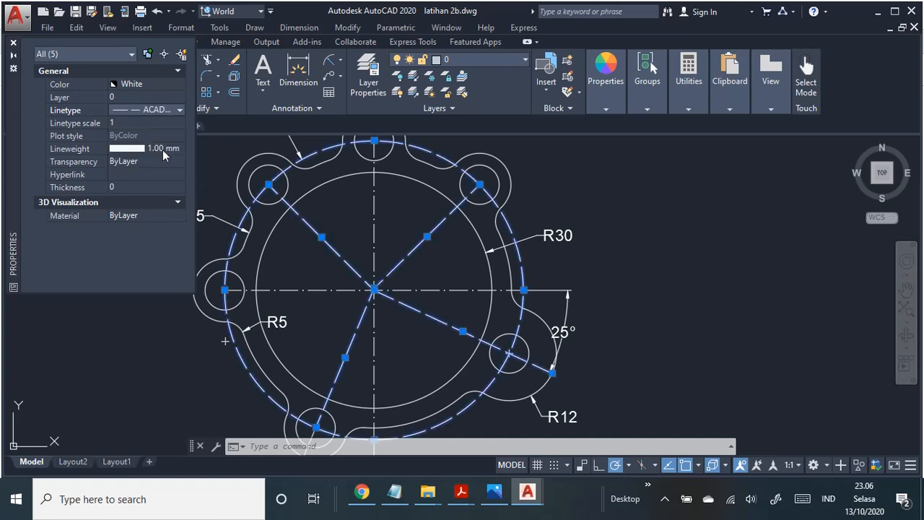
pyautogui.click(125, 123)
pyautogui.write('0.8')
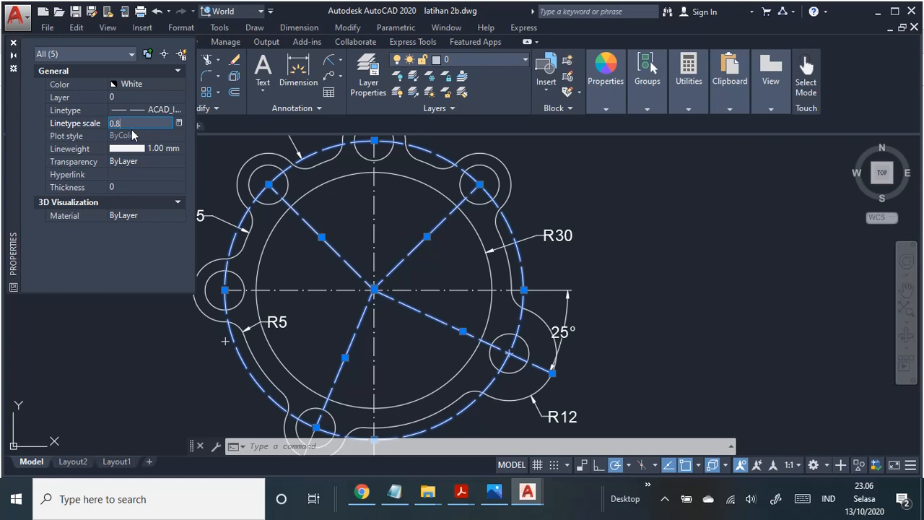
pyautogui.press('Escape')
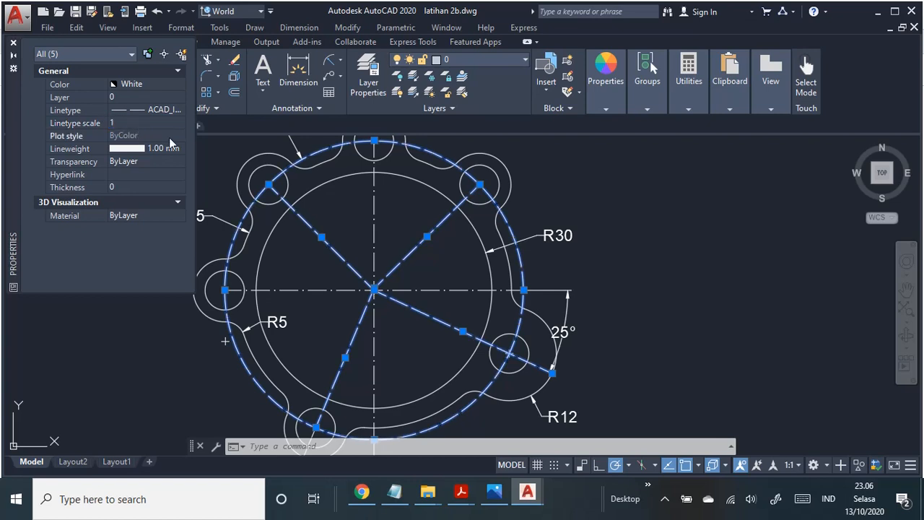
pyautogui.press('Escape')
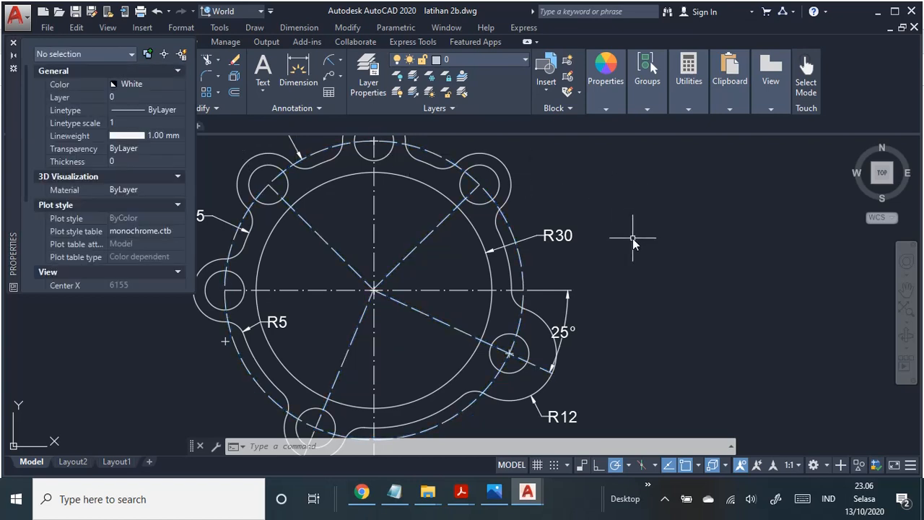
# Step: Set the colour of the whole flange drawing, including its dimensions, to ByBlock, clear the selection and close the object properties
pyautogui.moveTo(633, 238)
pyautogui.mouseDown(button='middle')
pyautogui.moveTo(682, 231)
pyautogui.moveTo(559, 266)
pyautogui.mouseUp(button='middle')
pyautogui.scroll(-2, 682, 231)
pyautogui.click(221, 155)
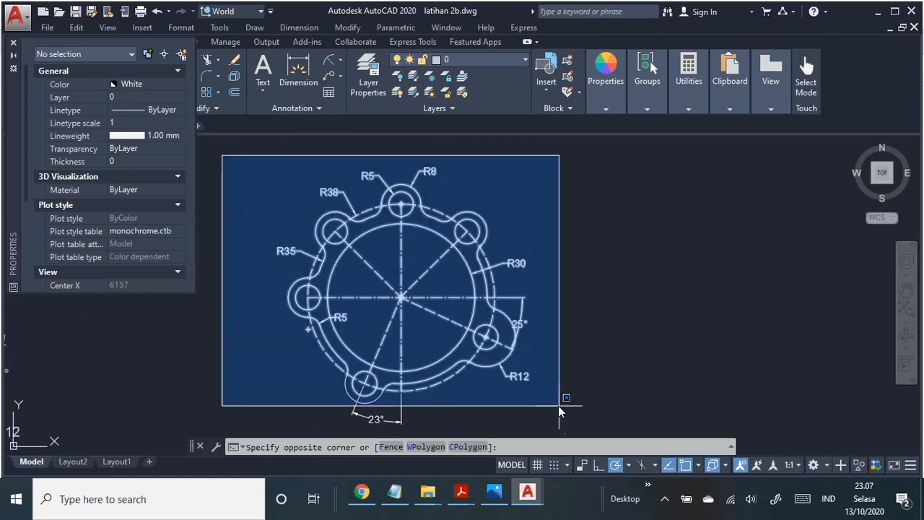
pyautogui.click(585, 434)
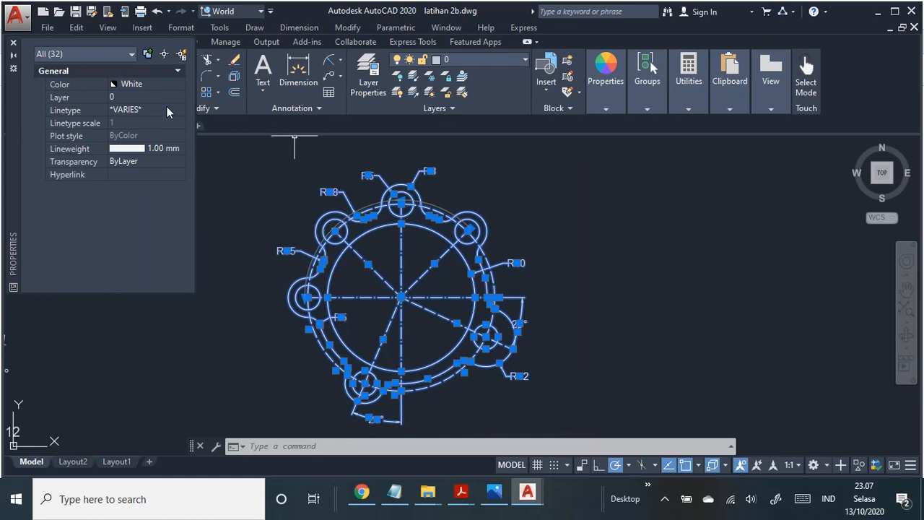
pyautogui.click(164, 83)
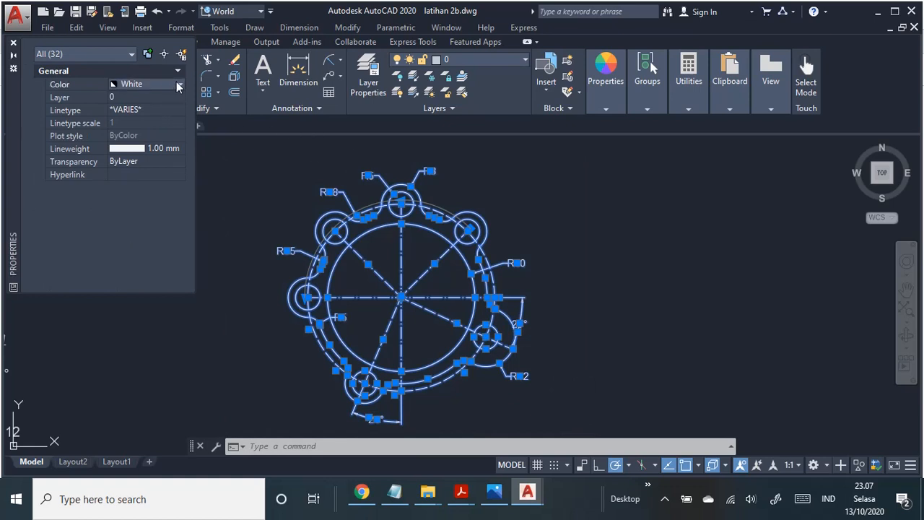
pyautogui.click(179, 84)
pyautogui.click(157, 109)
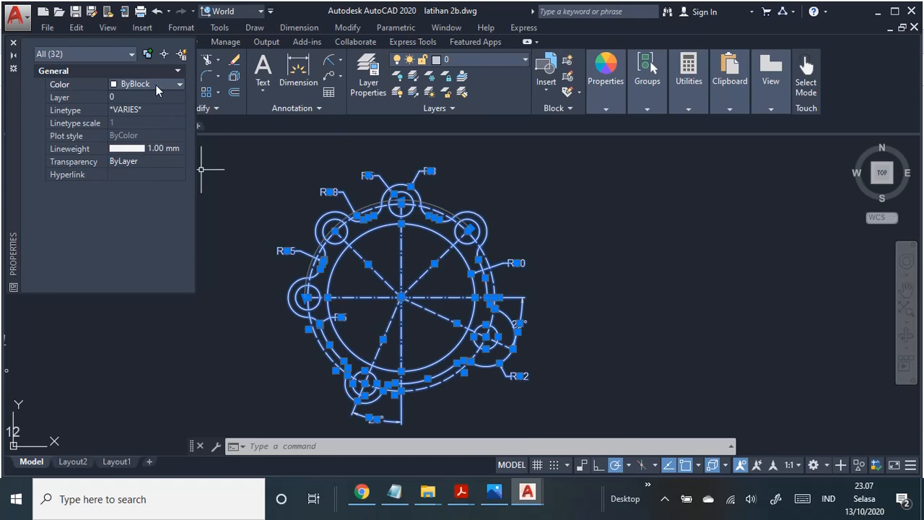
pyautogui.press('Escape')
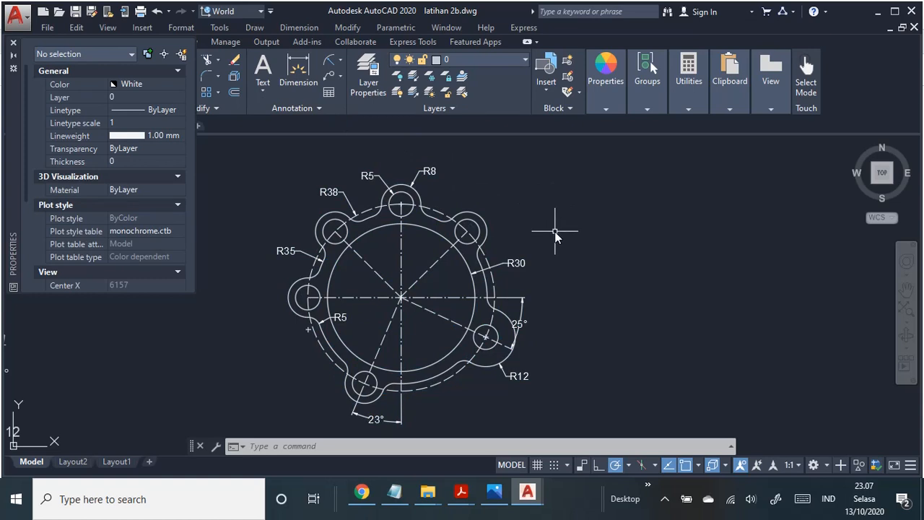
pyautogui.click(15, 45)
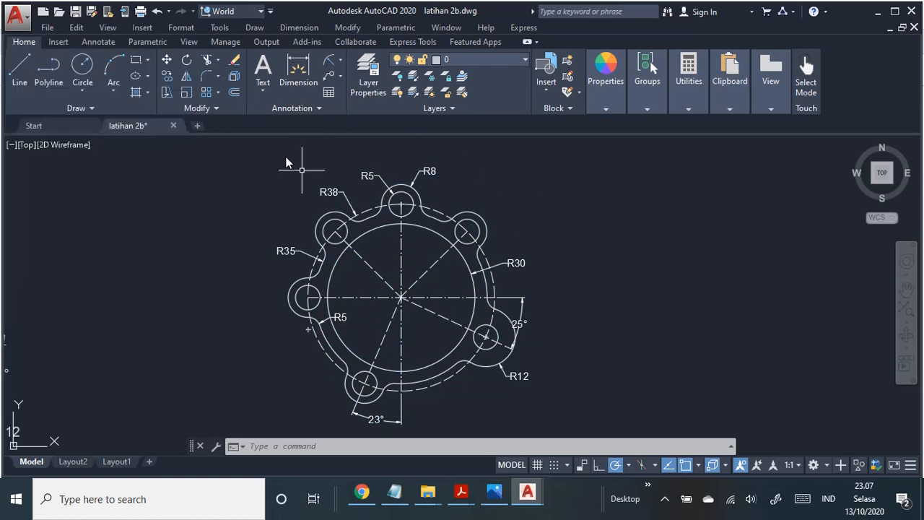